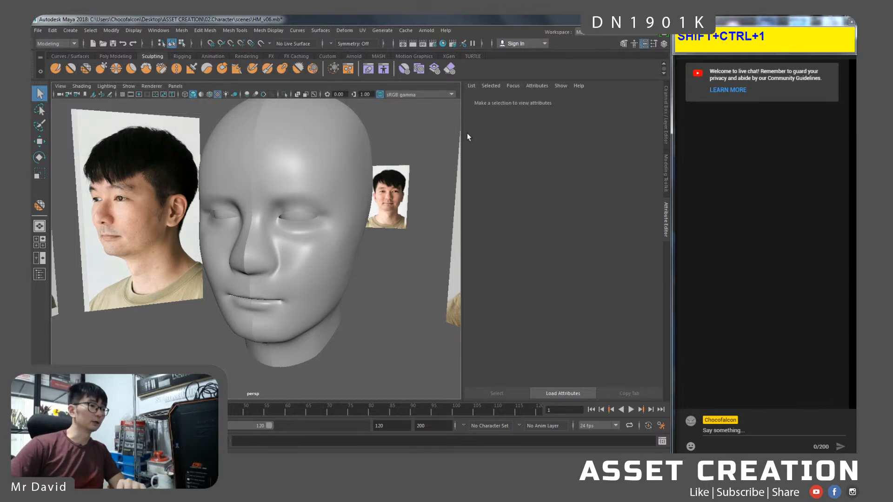
Switch to Microsoft Teams in the browser, reduce its window, and open the "AST DN1901K Class Attendance 23 April 2020" assignment.
left_click(144, 466)
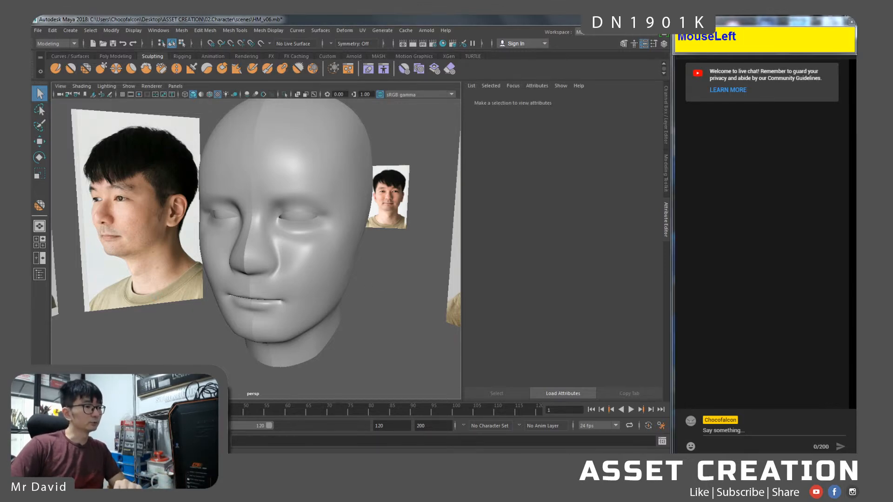
left_click(181, 423)
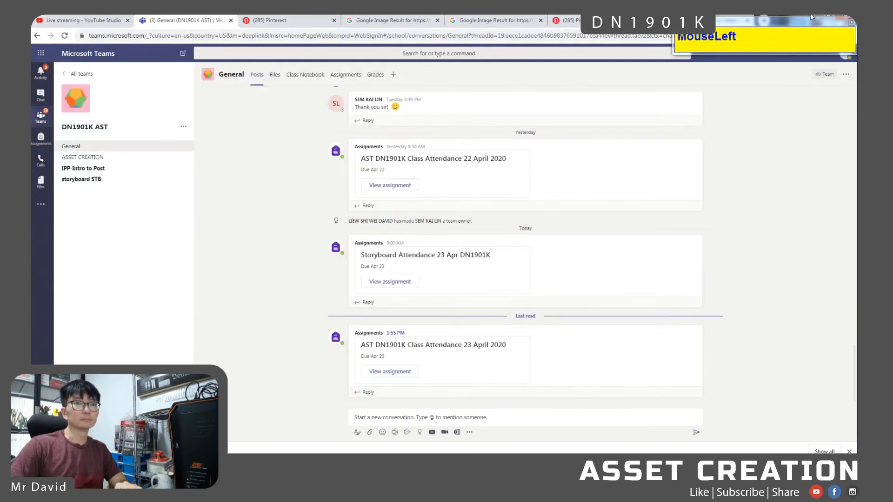
left_click(825, 19)
left_click_drag(585, 59, 585, 16)
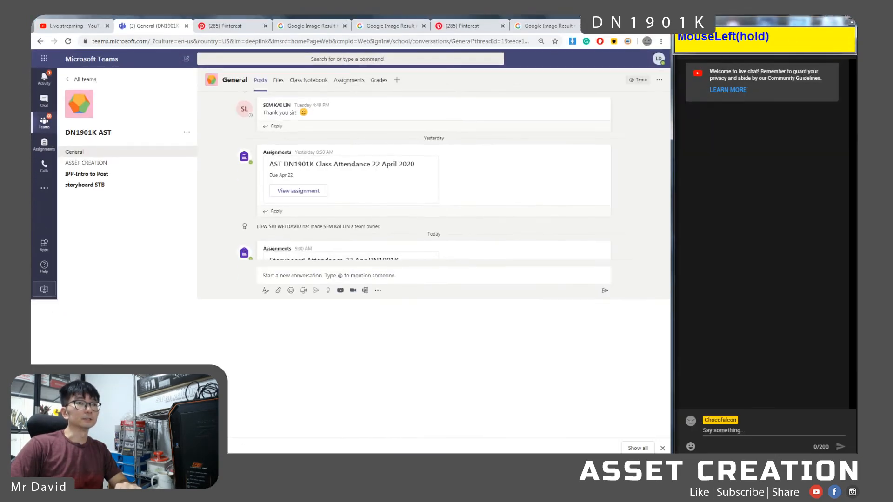
scroll(210, 289, "down", 1)
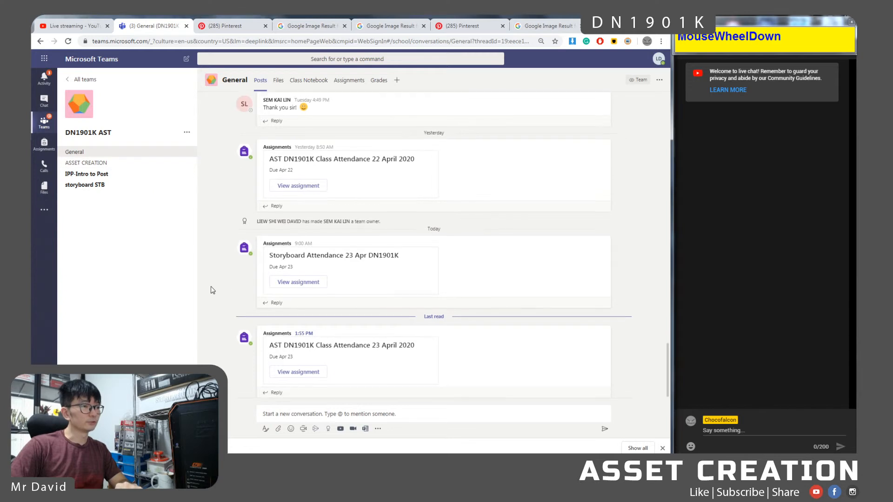
left_click(311, 374)
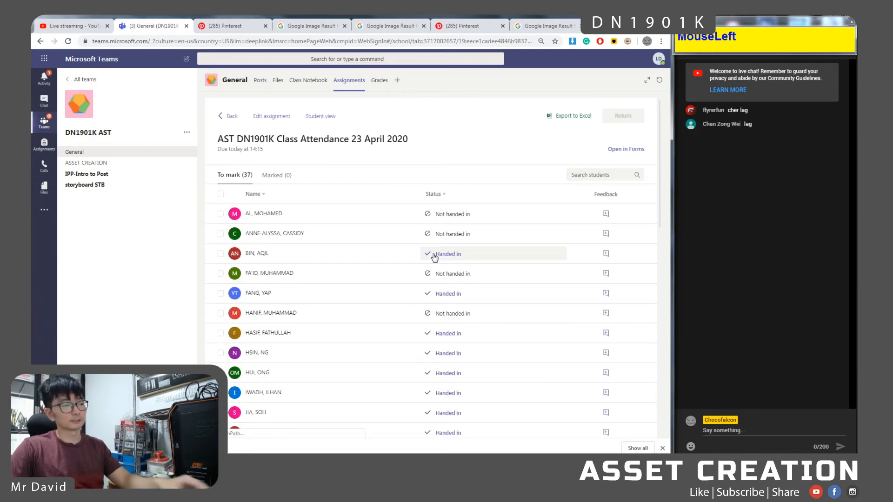
Sort the attendance assignment's student list by hand-in status.
key("F1")
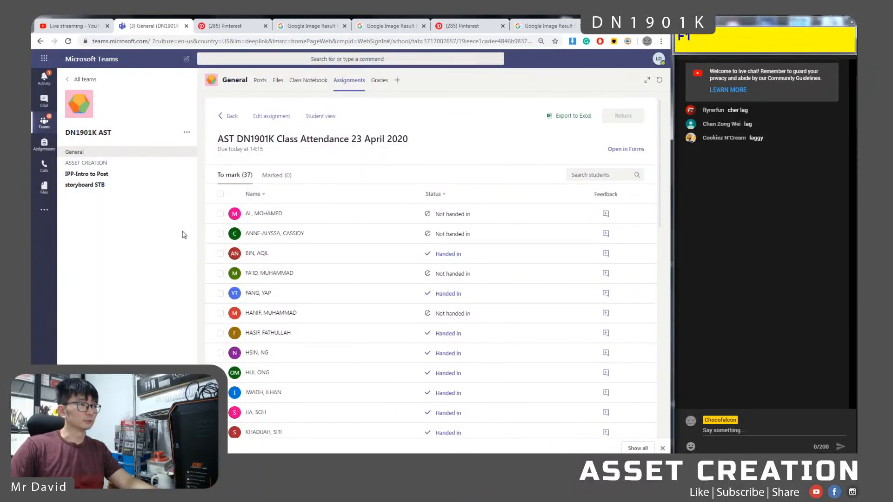
scroll(182, 236, "down", 1)
left_click(434, 195)
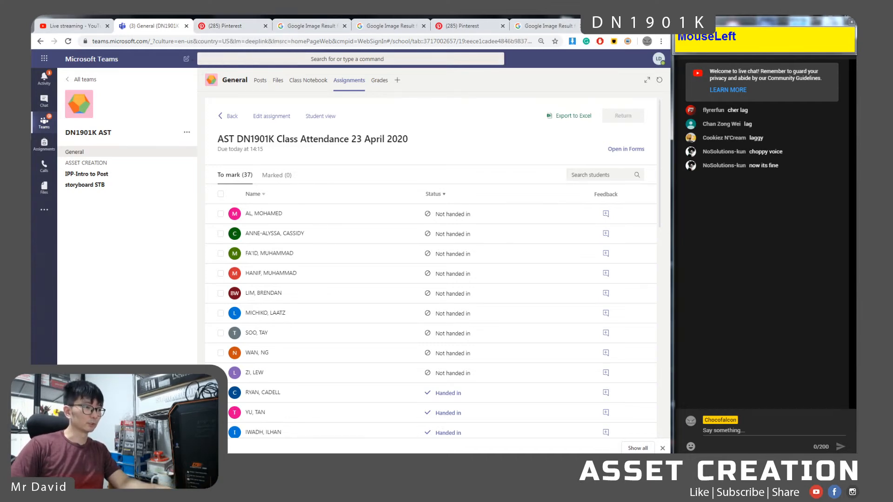
Switch back to Maya and select the mirrored half of the head mesh in object mode.
left_click(231, 428)
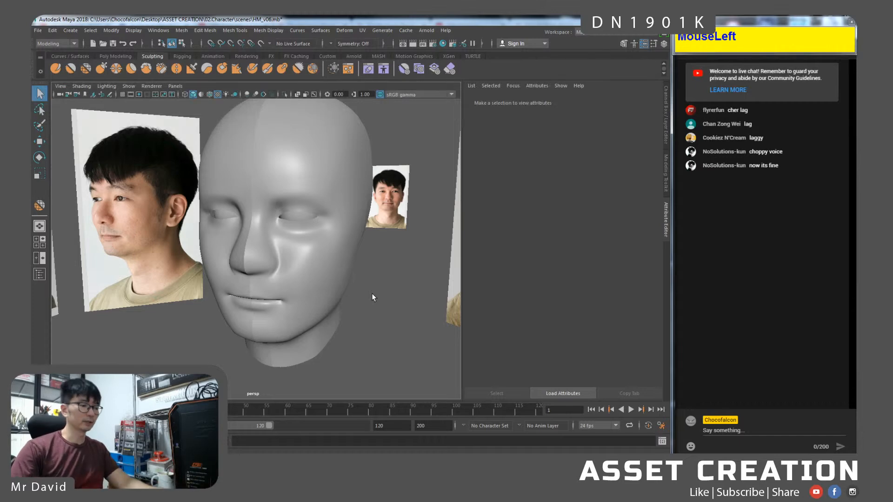
right_click_drag(336, 255, 330, 224)
left_click(334, 223)
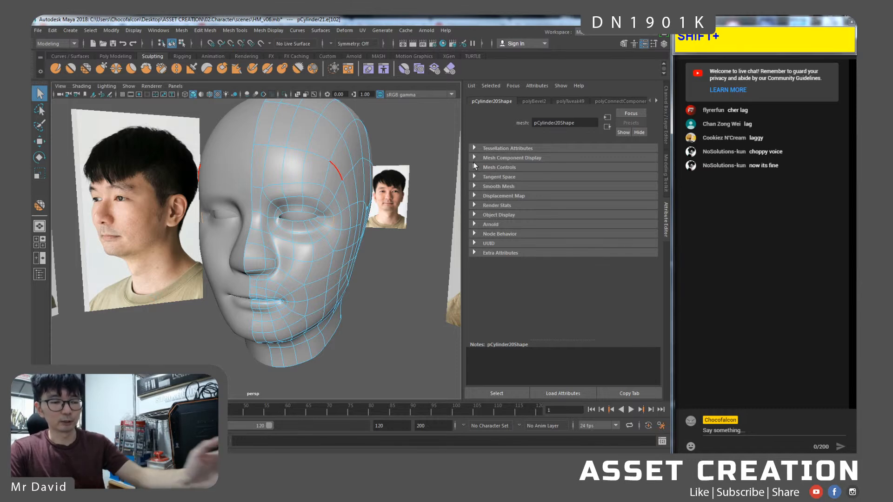
right_click(326, 184)
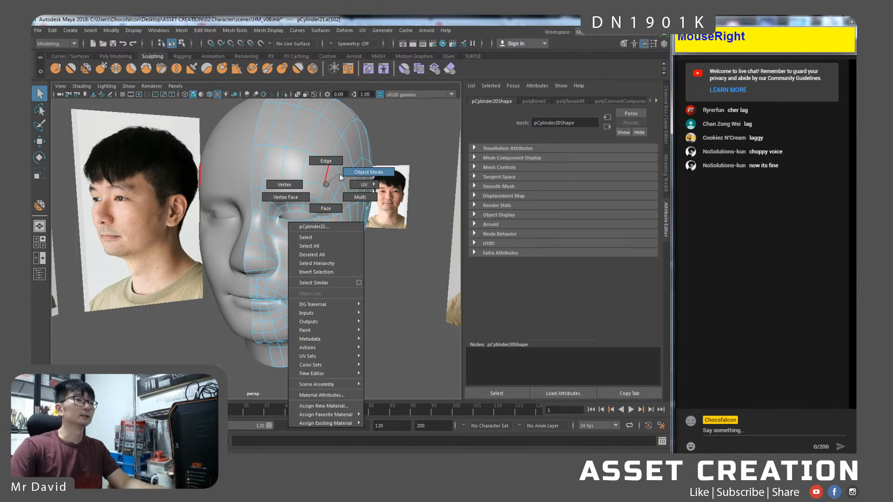
left_click(336, 177)
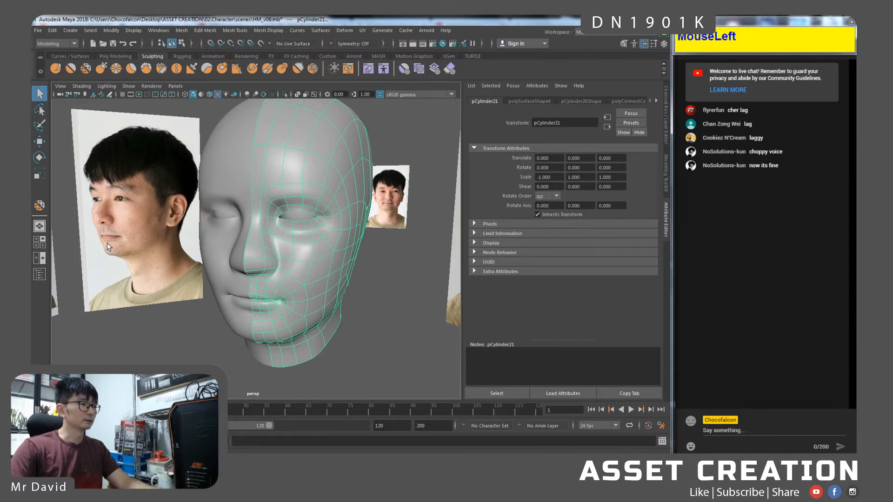
Open the Hotkey Editor and move its window so that it is fully in view.
left_click(132, 31)
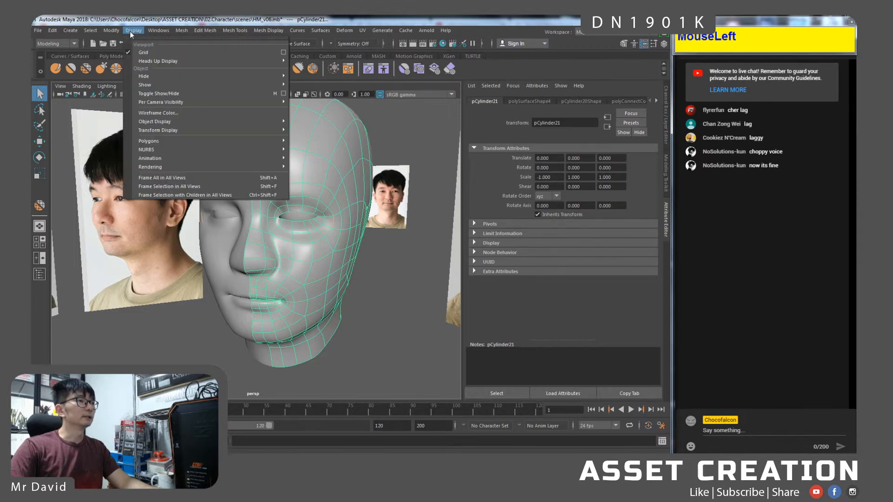
mouse_move(157, 32)
mouse_move(187, 114)
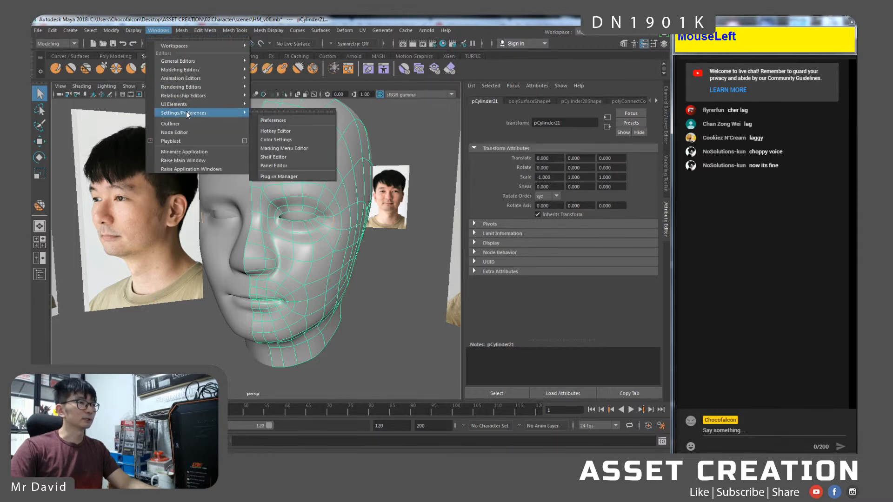
left_click(301, 132)
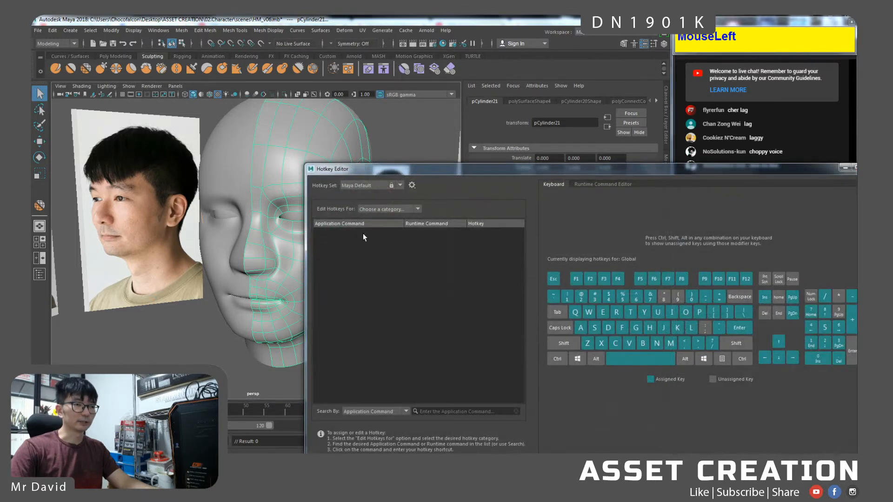
left_click_drag(465, 171, 222, 83)
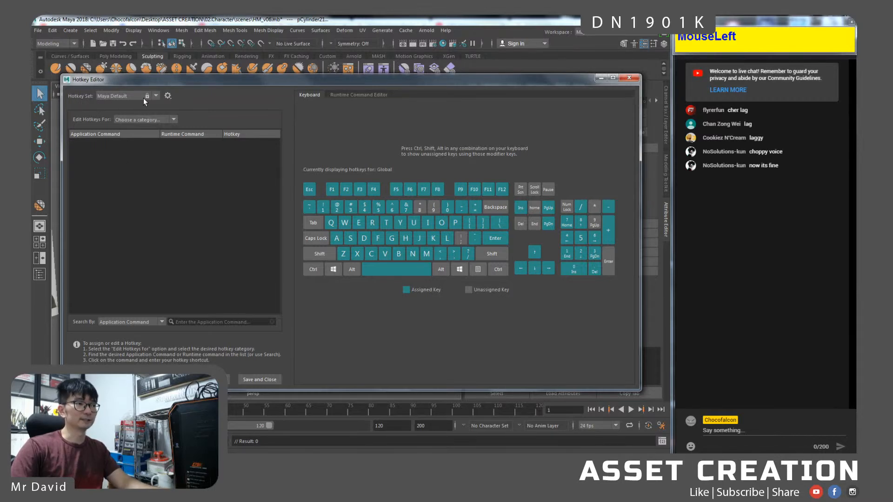
left_click(156, 96)
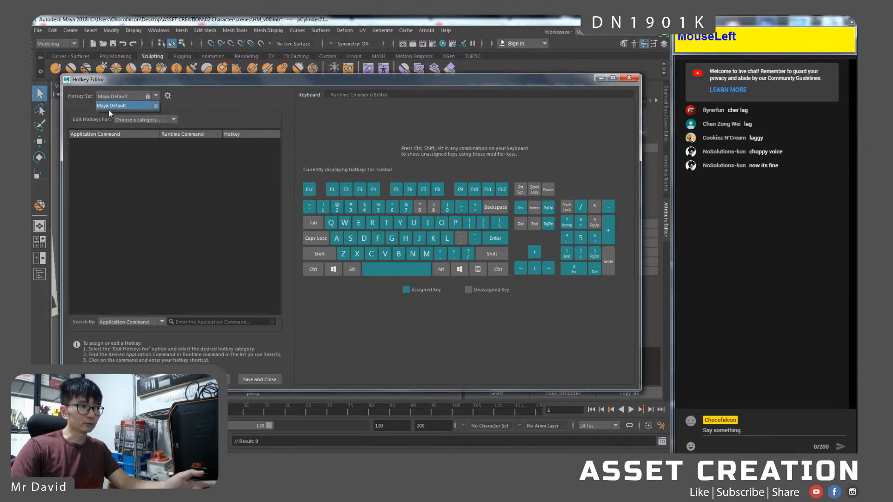
left_click(191, 113)
left_click(168, 95)
left_click(154, 108)
left_click(168, 95)
left_click(149, 110)
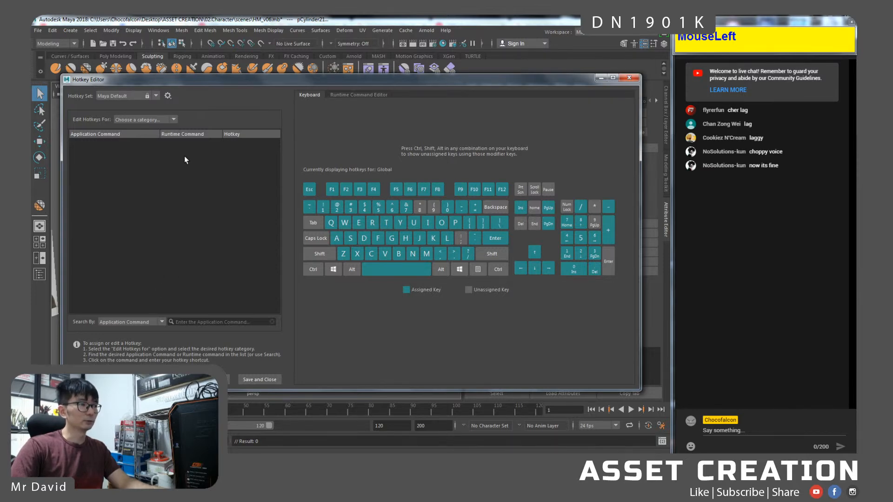
Search the hotkey list by application command for "connect".
left_click(162, 322)
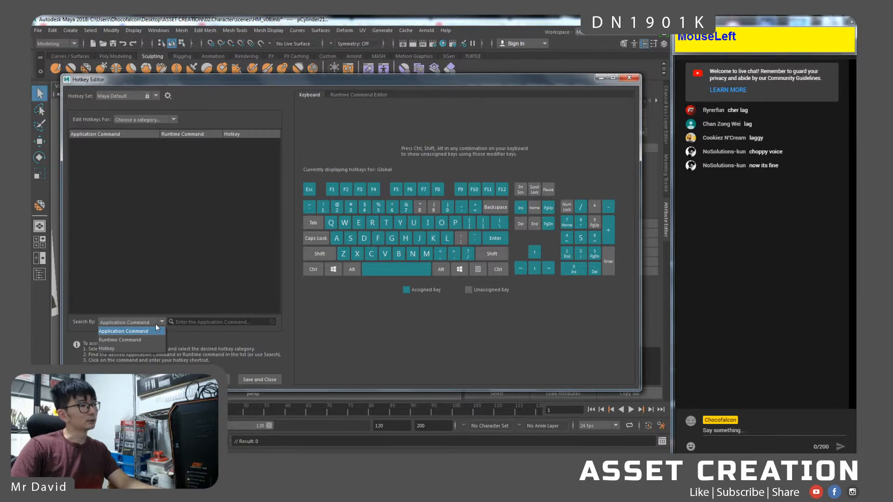
left_click(127, 331)
left_click(199, 322)
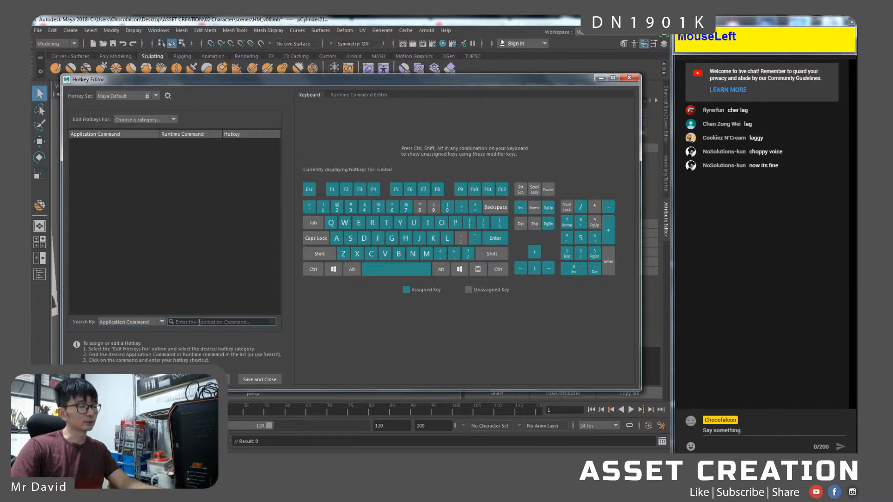
type("connect")
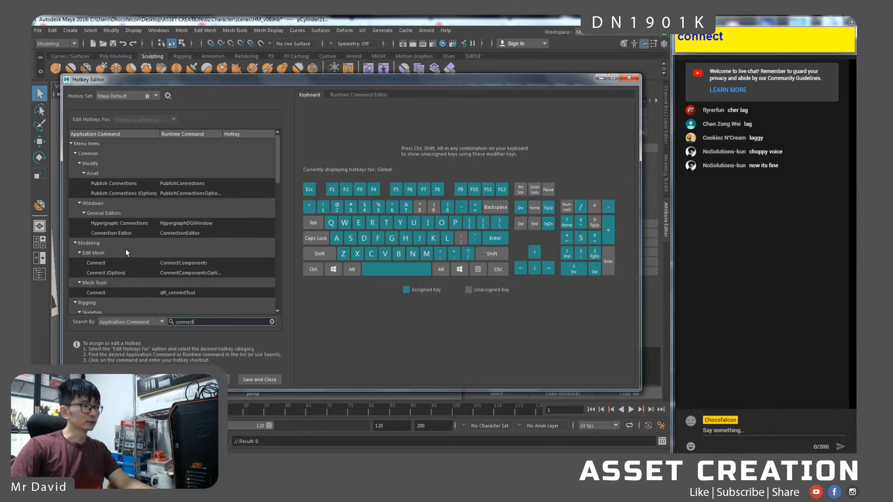
Assign Ctrl+W to the Edit Mesh Connect (ConnectComponents) command and save the hotkey settings.
left_click(192, 262)
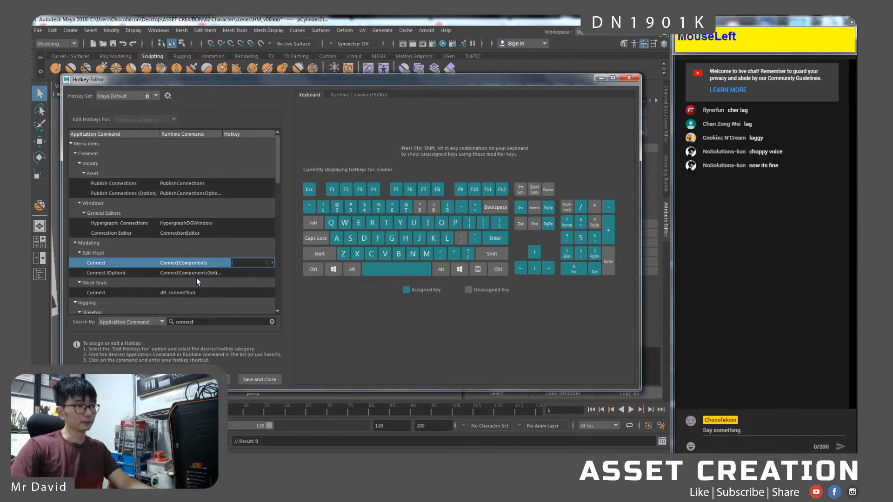
key("ctrl+w")
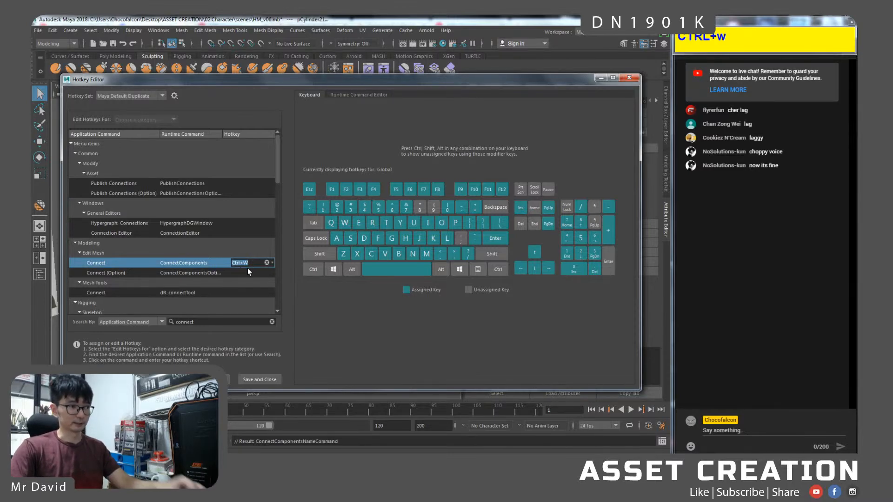
left_click(208, 380)
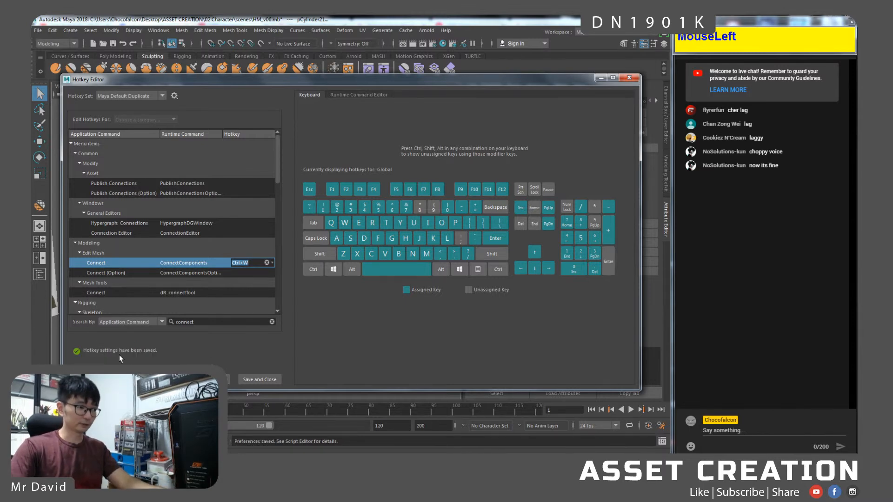
Move the Hotkey Editor off the model and select two edges on the forehead of the mirrored head half.
left_click_drag(546, 75, 510, 328)
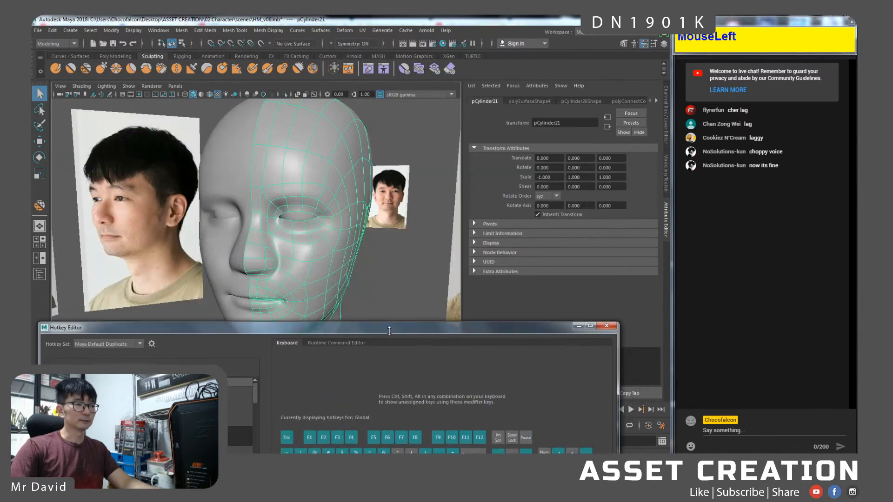
right_click(339, 192)
right_click_drag(339, 192, 335, 164)
left_click(318, 148)
left_click(337, 128, "shift")
left_click_drag(337, 197, 354, 188, "alt")
Bring the Hotkey Editor back into view and review the commands matching "connect".
left_click_drag(366, 332, 376, 116)
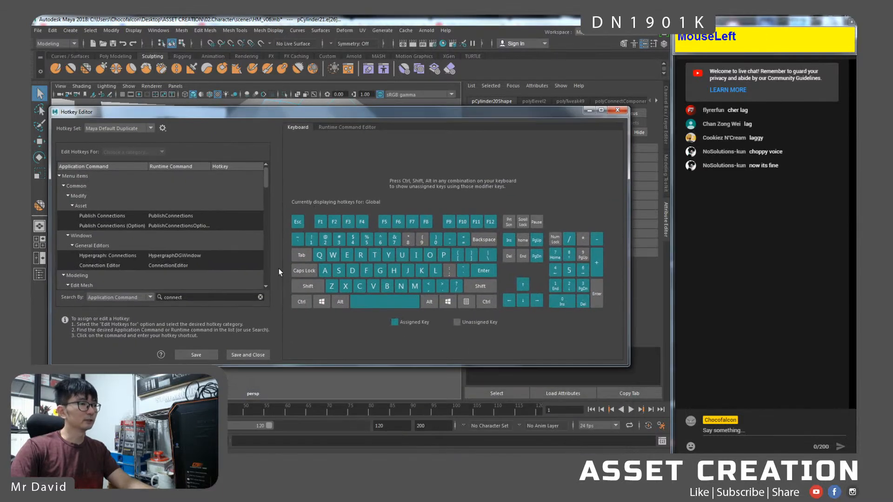
scroll(247, 275, "down", 1)
scroll(241, 275, "down", 1)
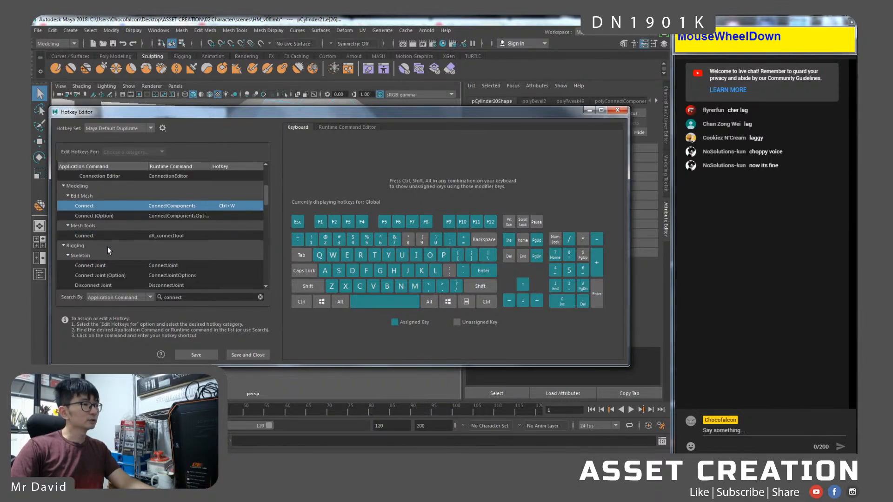
scroll(107, 247, "down", 3)
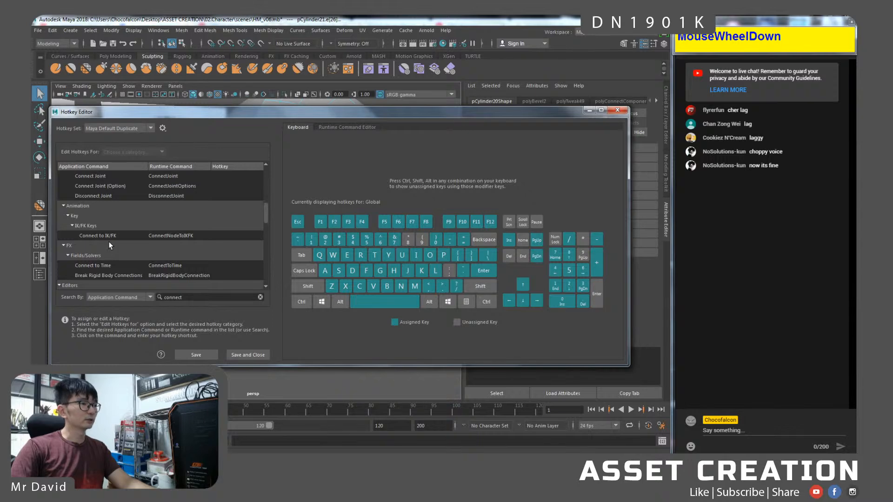
scroll(109, 227, "down", 1)
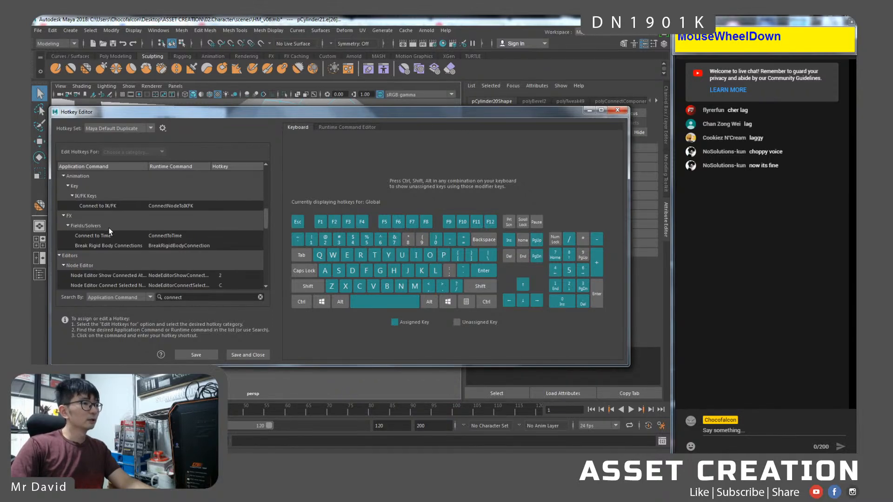
Try to narrow the application command search to "connect co", and return the search to "connect".
left_click(197, 298)
type("comp")
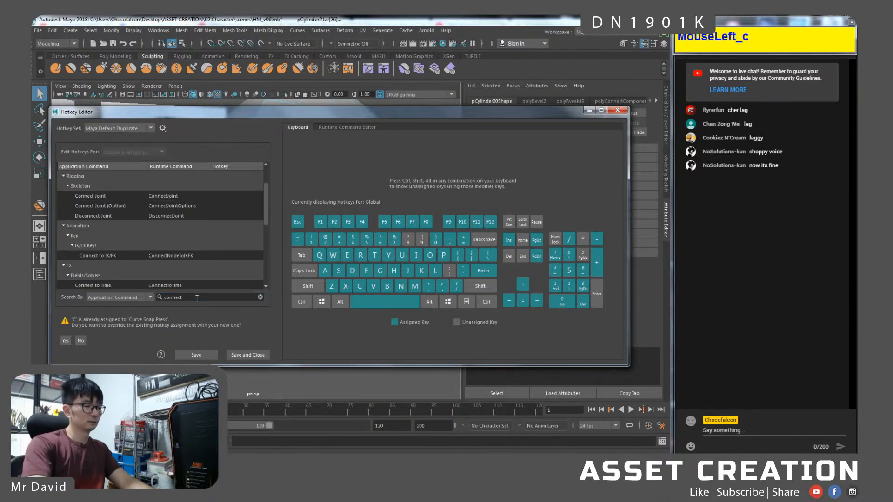
left_click(197, 298)
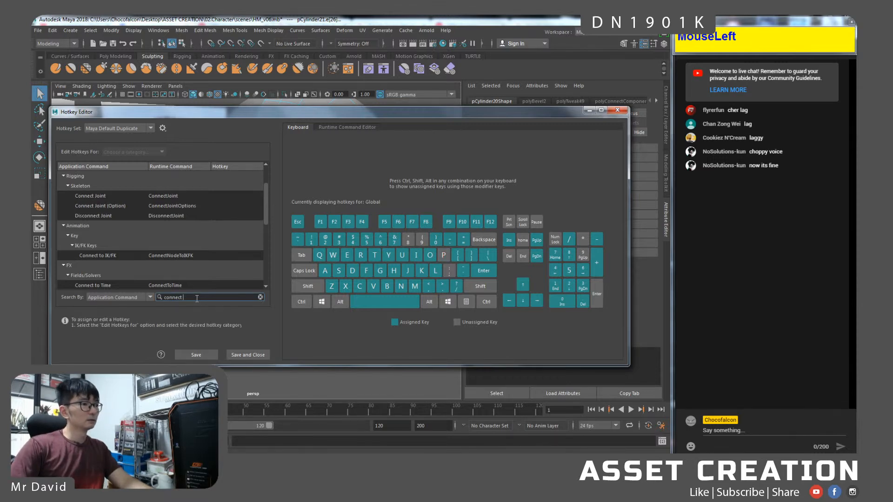
type("co")
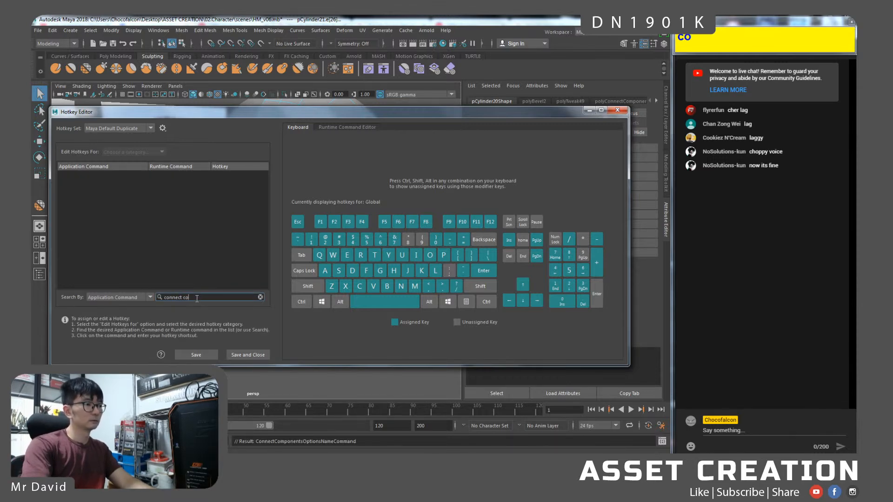
type("m")
key("BackSpace")
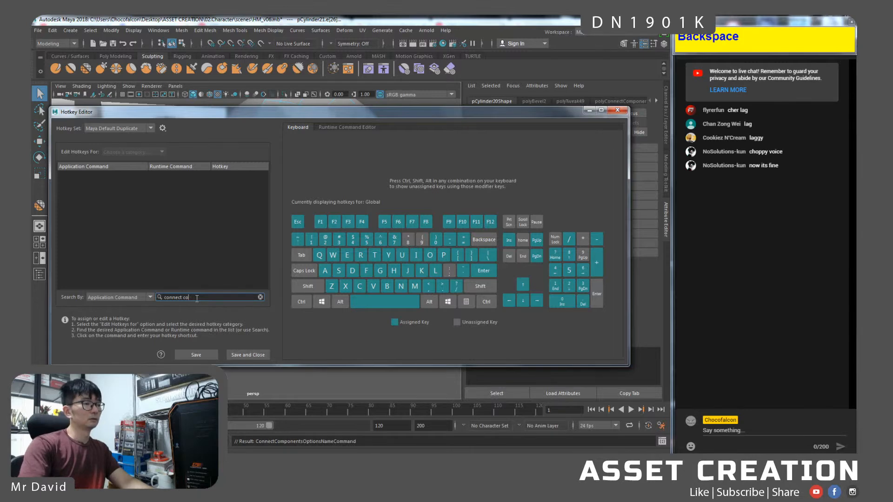
key("BackSpace")
key("BackSpace")
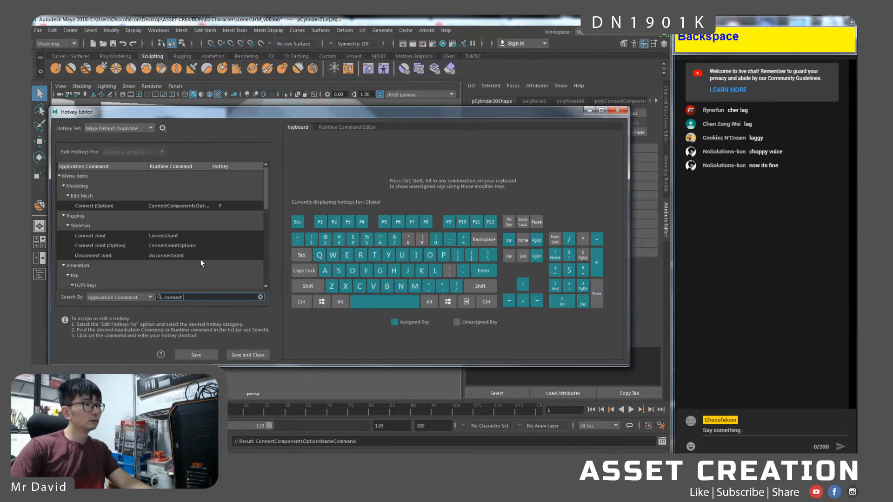
Clear the P hotkey from the Edit Mesh Connect (Option) command.
left_click(182, 204)
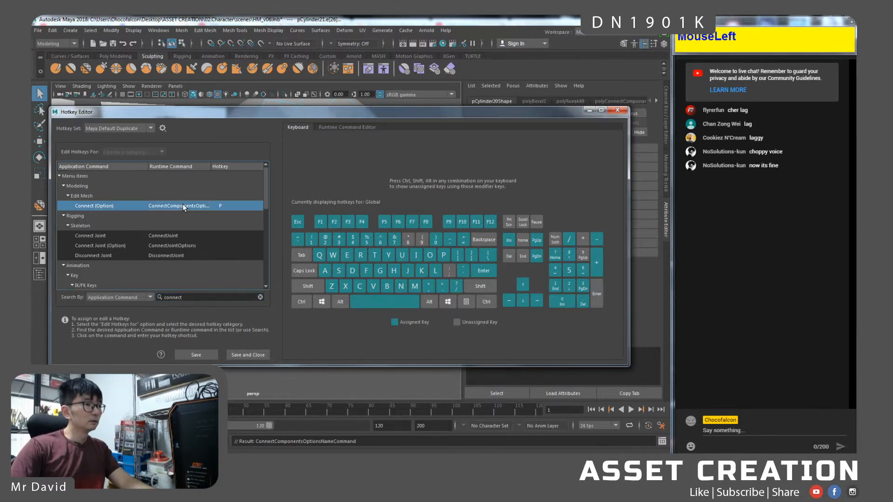
left_click(243, 206)
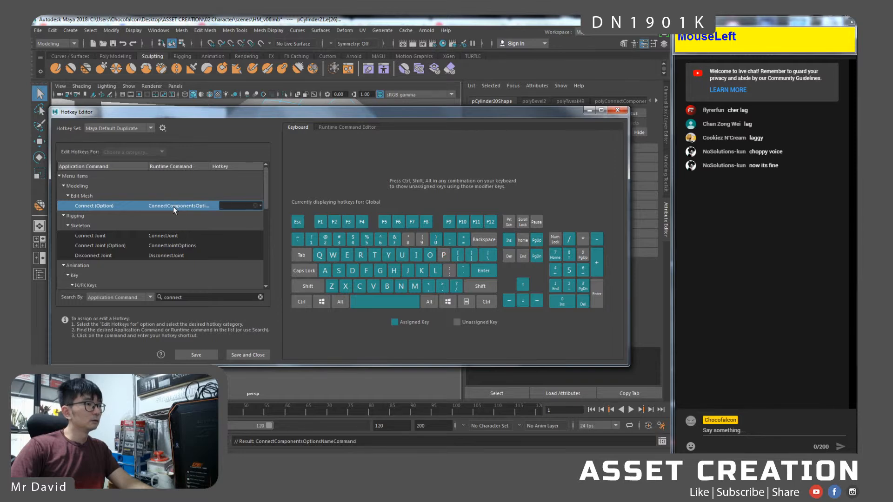
Refresh the "connect" search in the Hotkey Editor and check the hotkey on the Edit Mesh Connect command.
left_click(133, 207)
scroll(117, 208, "up", 1)
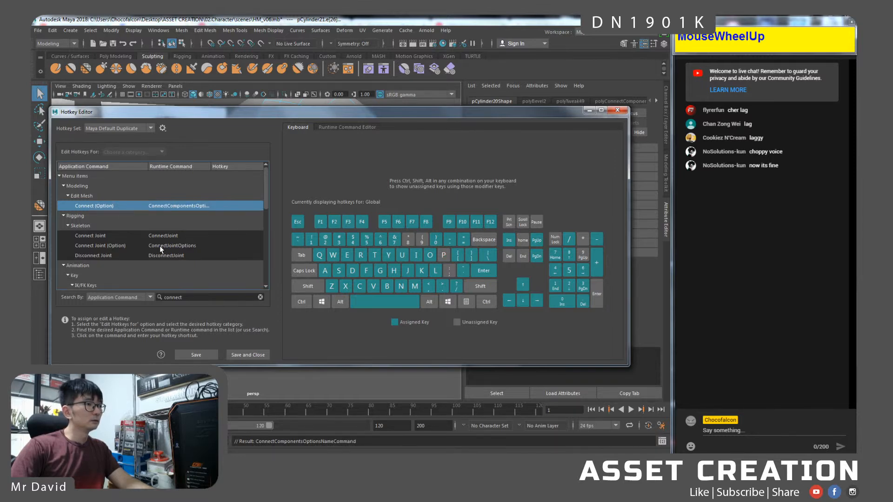
left_click(200, 297)
key("BackSpace")
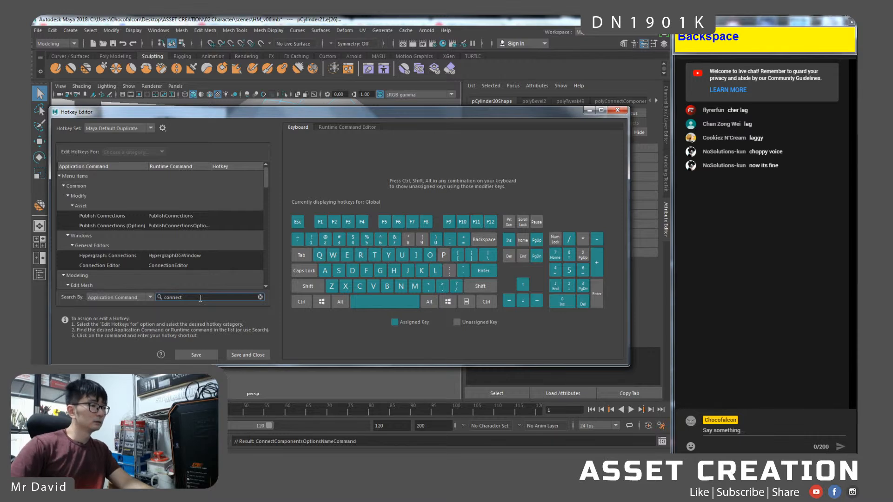
scroll(131, 254, "down", 1)
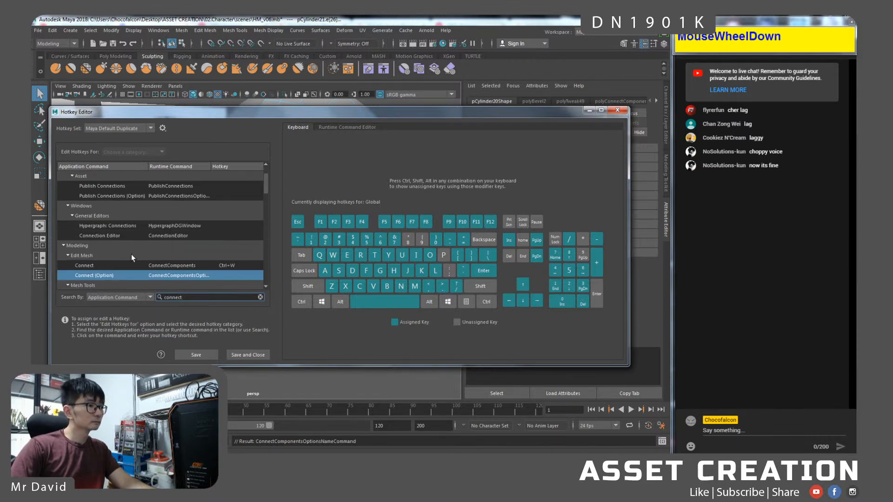
left_click(135, 265)
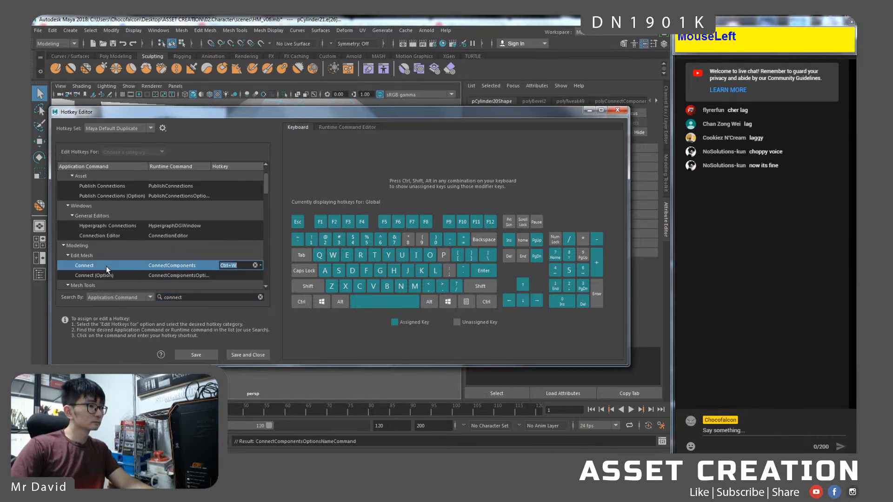
Review the remaining "connect" commands through the Modeling Toolkit entries, and save and close the Hotkey Editor.
scroll(106, 266, "down", 2)
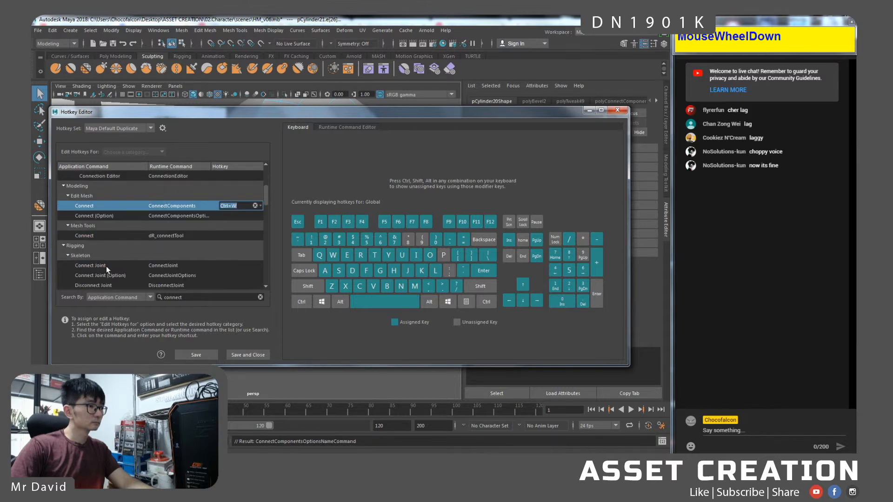
scroll(106, 266, "down", 3)
scroll(106, 266, "down", 5)
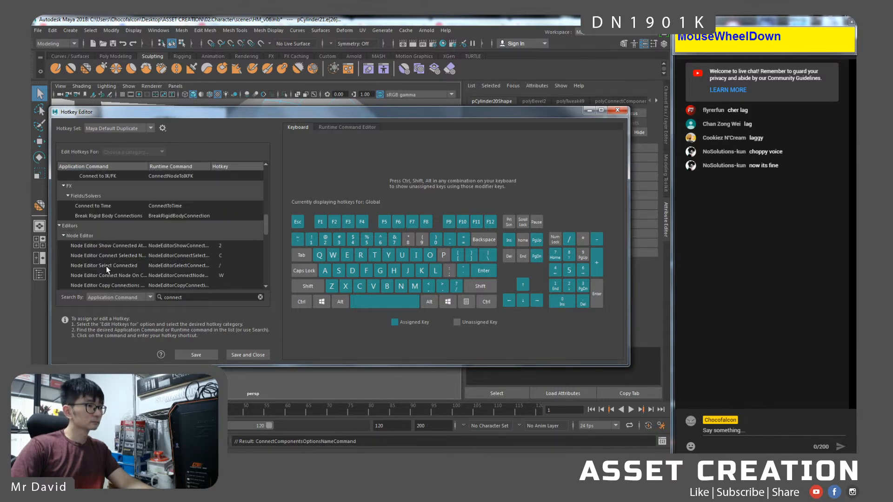
scroll(107, 266, "down", 3)
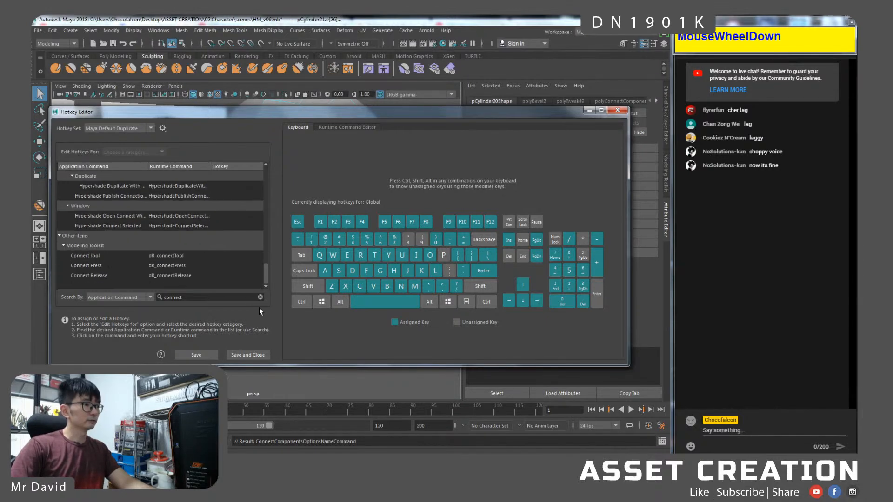
left_click_drag(264, 275, 276, 198)
left_click(239, 355)
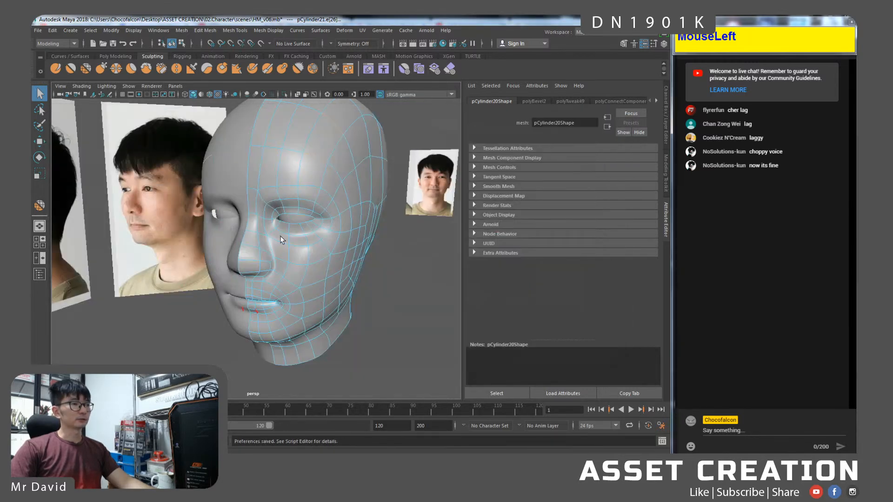
Show the head unsmoothed in edge mode, select two forehead edges and try the Connect hotkey on them.
left_click(322, 171)
right_click_drag(320, 173, 304, 167)
key("1")
left_click(301, 156)
left_click(345, 134, "shift")
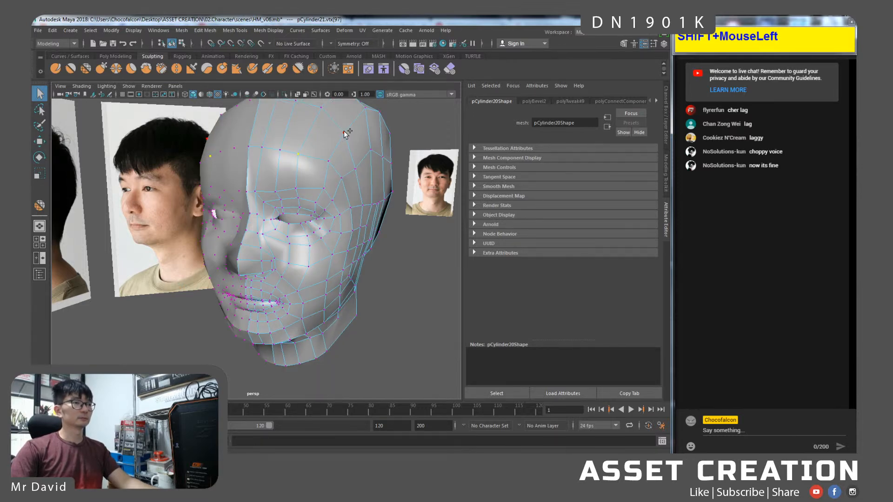
right_click_drag(315, 158, 318, 134)
left_click(327, 134)
left_click(313, 162, "shift")
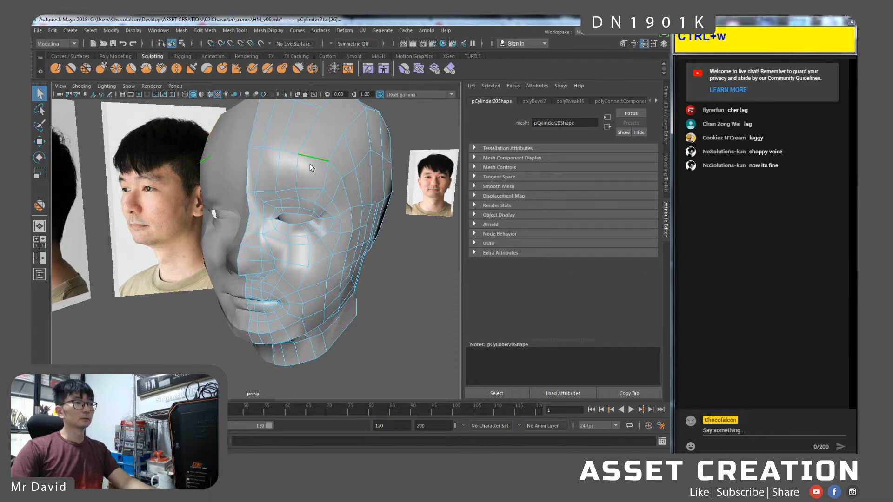
Reopen the Hotkey Editor, choose the Editors category and search the application commands for "connect".
left_click(159, 31)
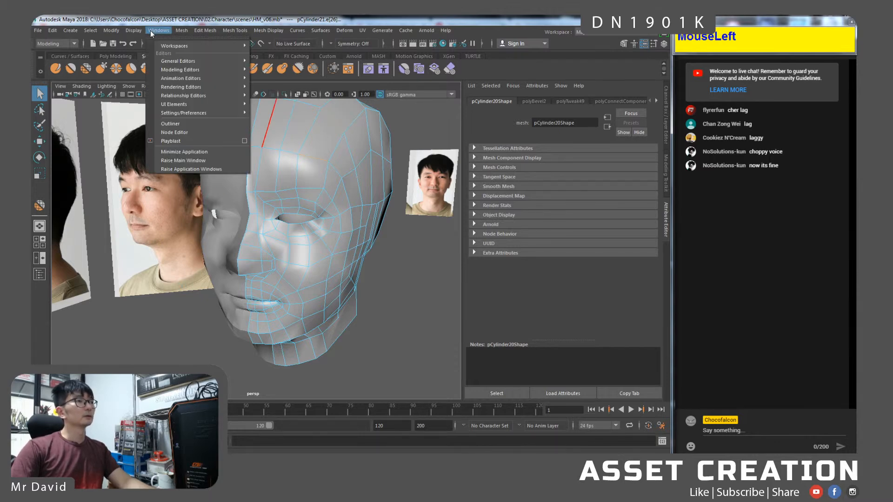
mouse_move(182, 114)
left_click(266, 129)
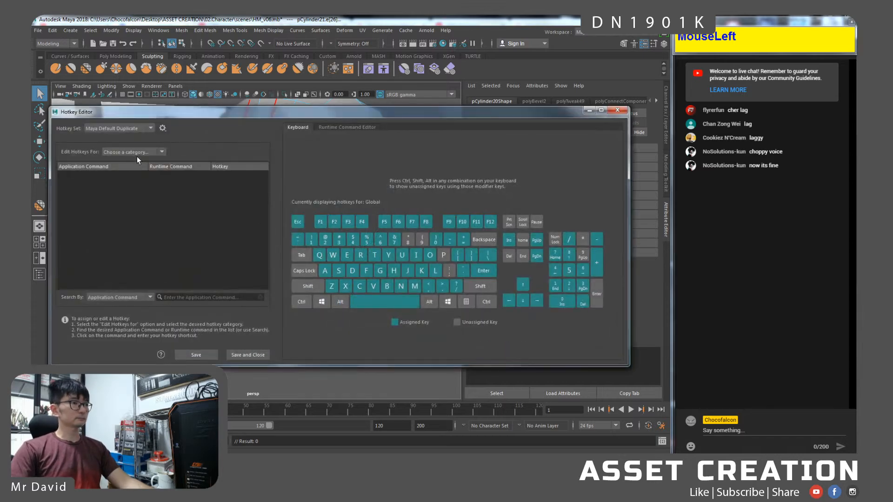
left_click(138, 154)
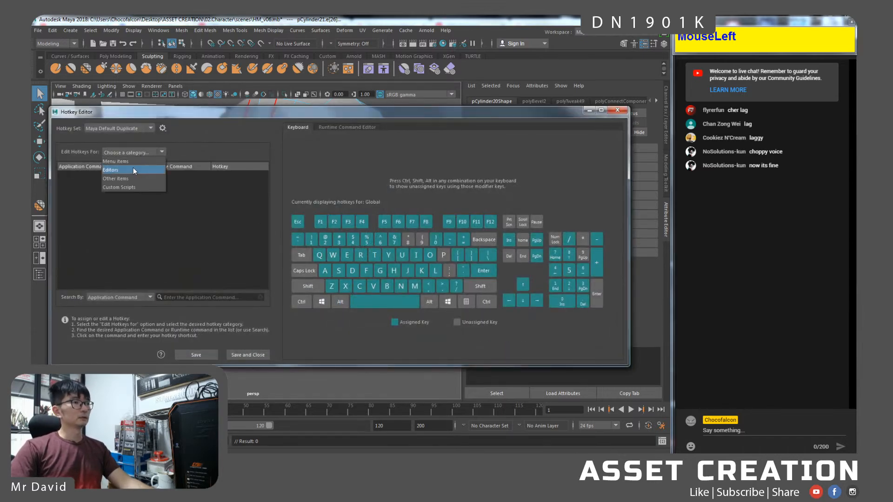
left_click(133, 170)
left_click(186, 297)
type("con")
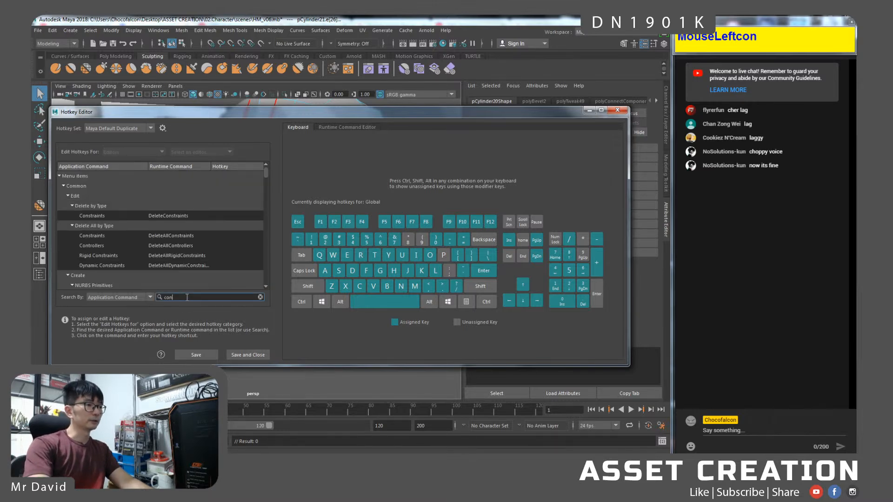
type("nect")
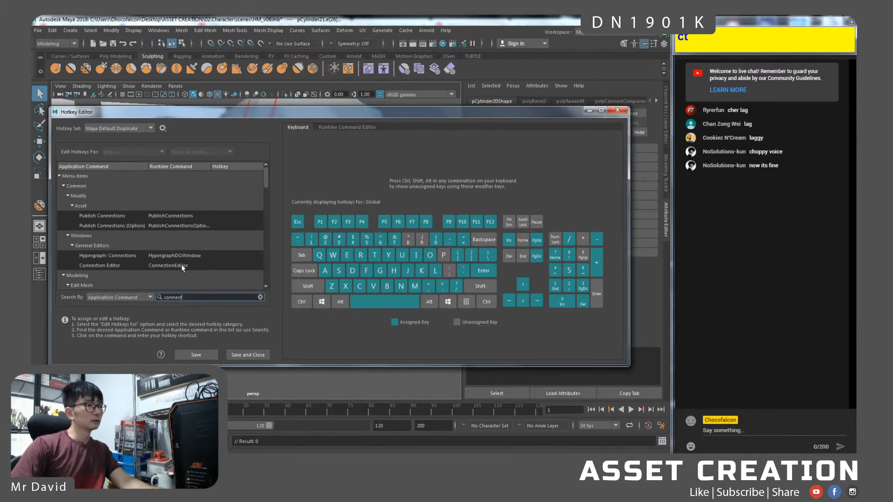
Find the ConnectComponents command under Modeling, Edit Mesh and check its assigned hotkey.
left_click(132, 255)
scroll(133, 253, "down", 2)
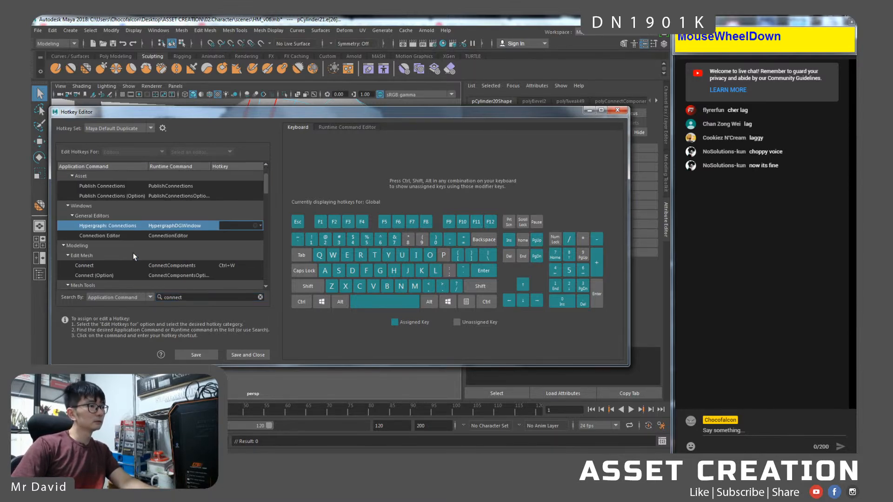
left_click(130, 236)
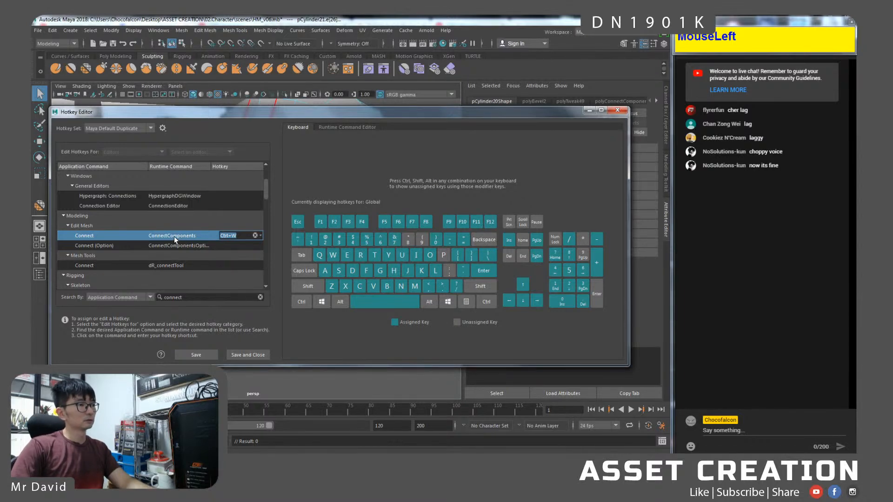
left_click(68, 226)
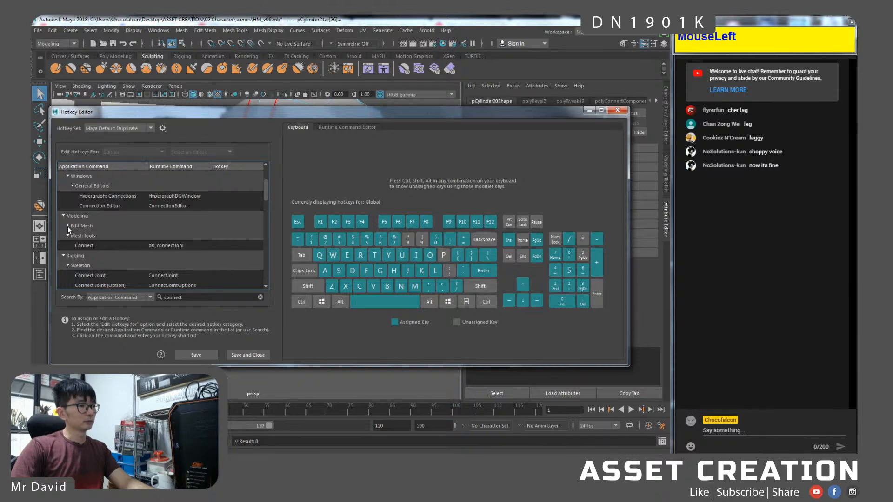
left_click(68, 225)
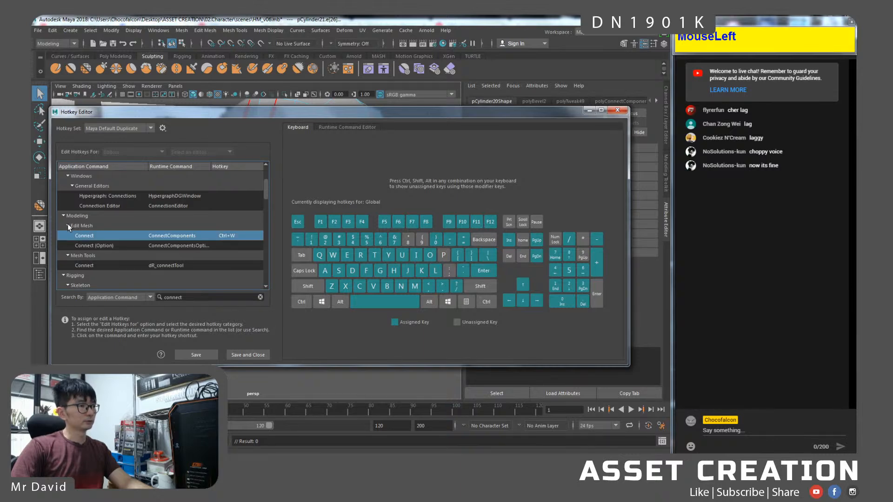
Assign Ctrl+W to the Mesh Tools Connect command (dR_connectTool), override the existing assignment and save the hotkeys.
left_click(99, 265)
key("ctrl")
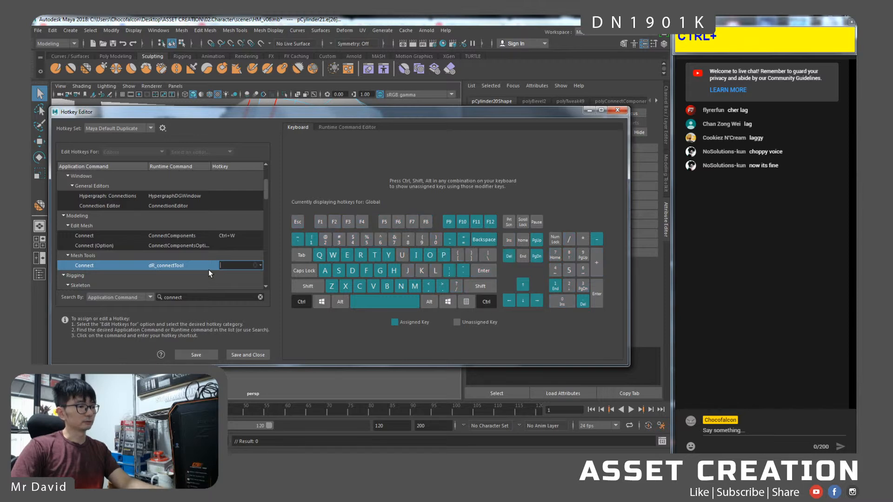
key("ctrl+w")
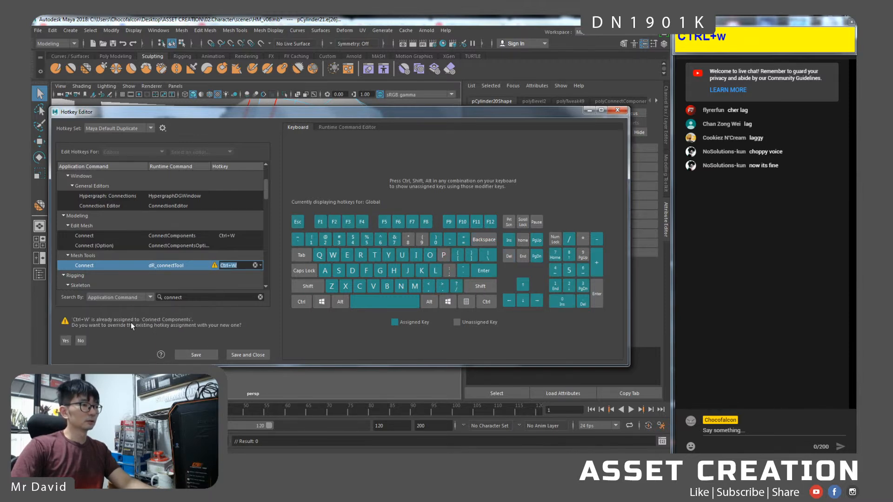
left_click(66, 341)
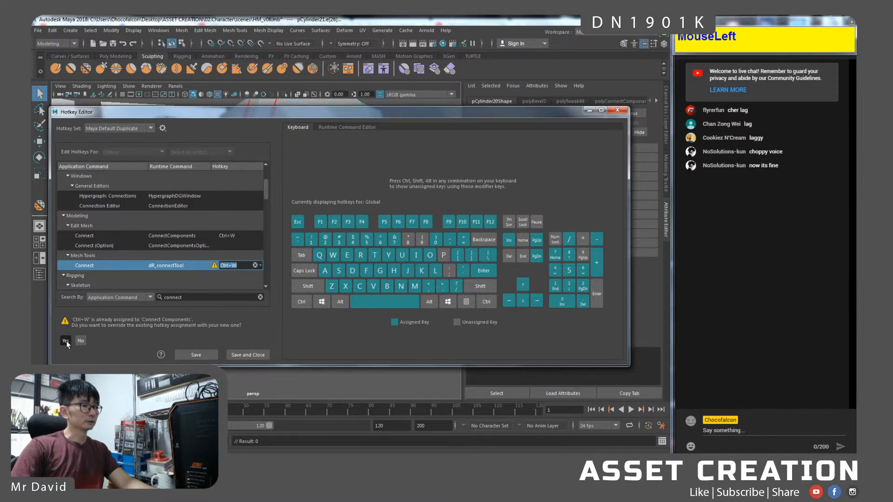
left_click(203, 354)
Move the Hotkey Editor off the forehead and try the reassigned Connect hotkey on the forehead edges.
left_click_drag(338, 111, 340, 233)
left_click(330, 122, "shift")
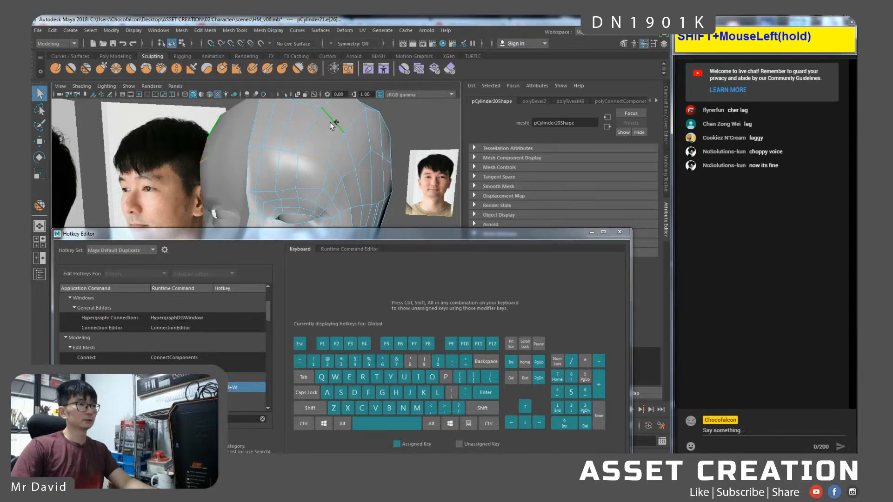
key("ctrl+w")
Set the Edit Mesh Connect command's hotkey to Ctrl+Shift+W and save the hotkeys.
left_click_drag(287, 235, 289, 167)
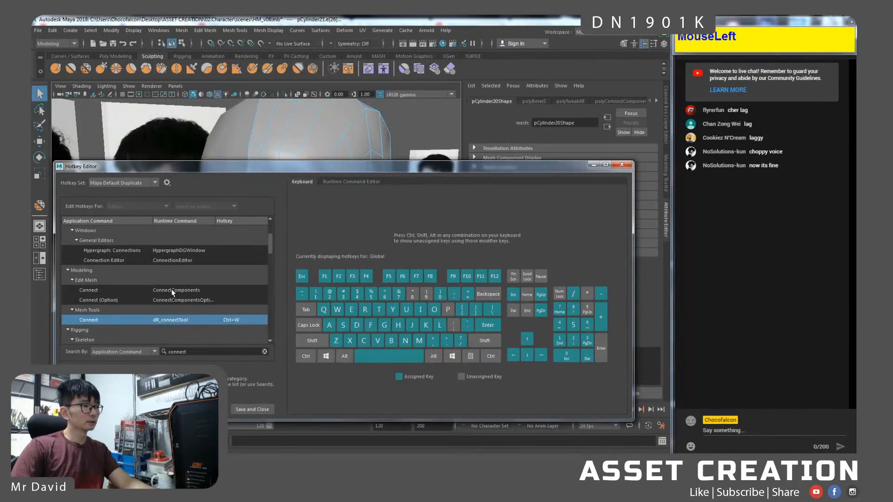
left_click(171, 290)
key("ctrl+shift+w")
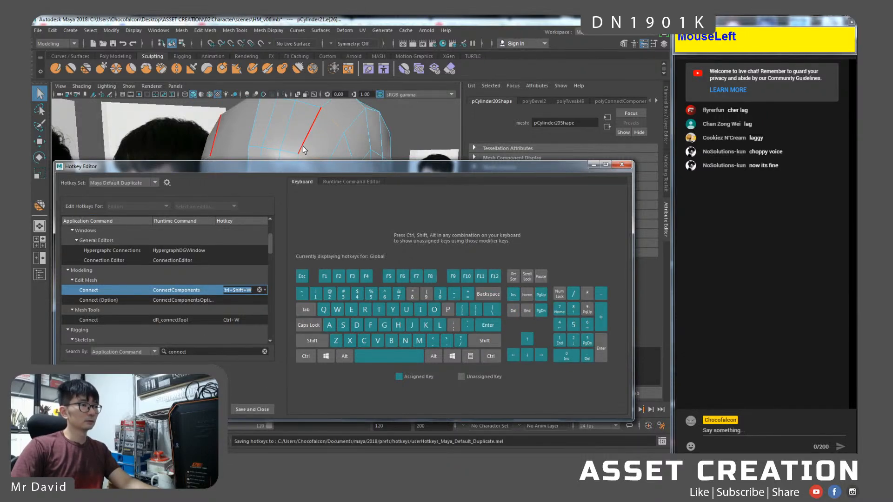
Try the new Edit Mesh Connect hotkey on two forehead edges and uncover more of the forehead.
left_click(313, 158)
left_click(312, 158, "shift")
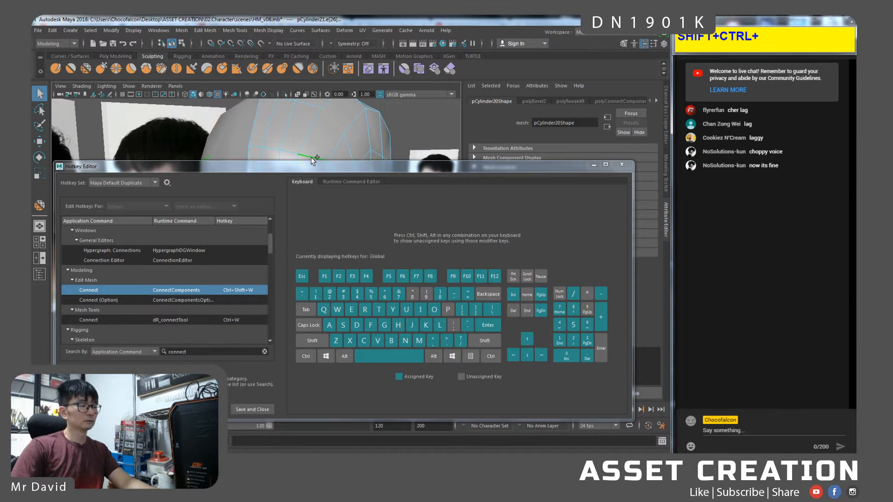
key("ctrl+shift+w")
left_click_drag(319, 164, 318, 195)
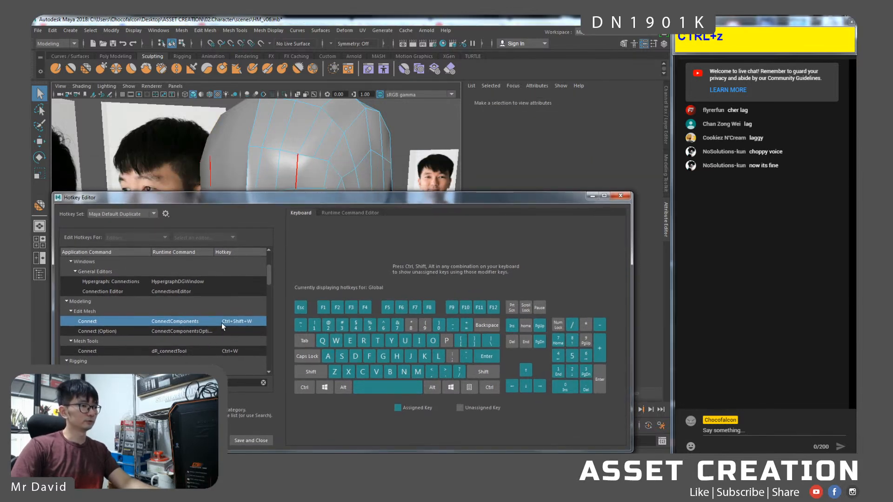
Clear the Ctrl+W hotkey from the Mesh Tools Connect command and return to the Edit Mesh Connect hotkey.
left_click(234, 325)
double_click(232, 352)
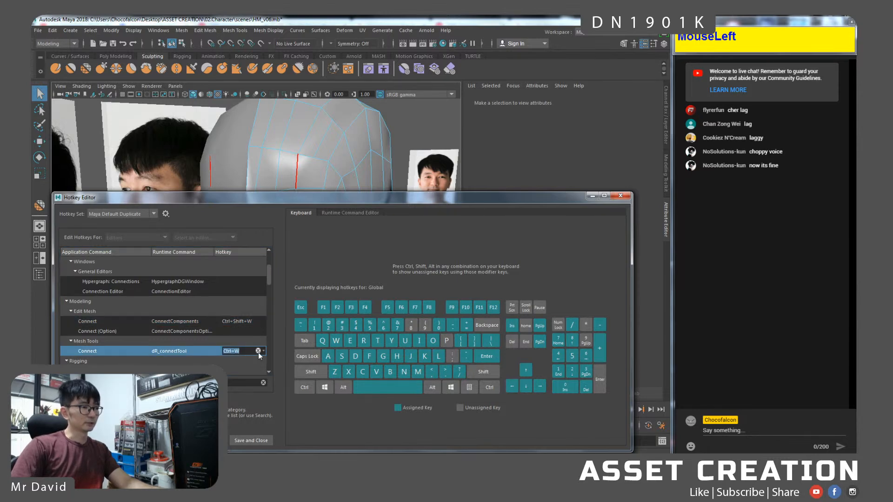
left_click(258, 352)
double_click(235, 321)
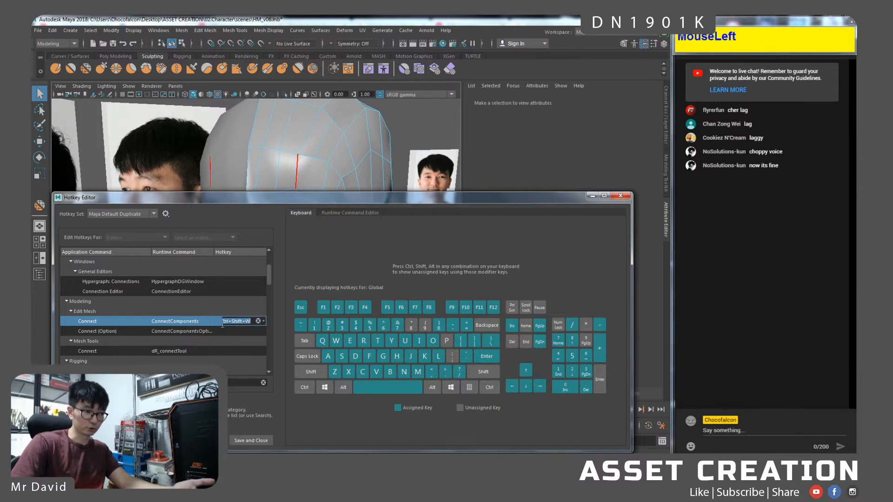
Delete the connecting edge inserted across the forehead.
left_click(328, 138)
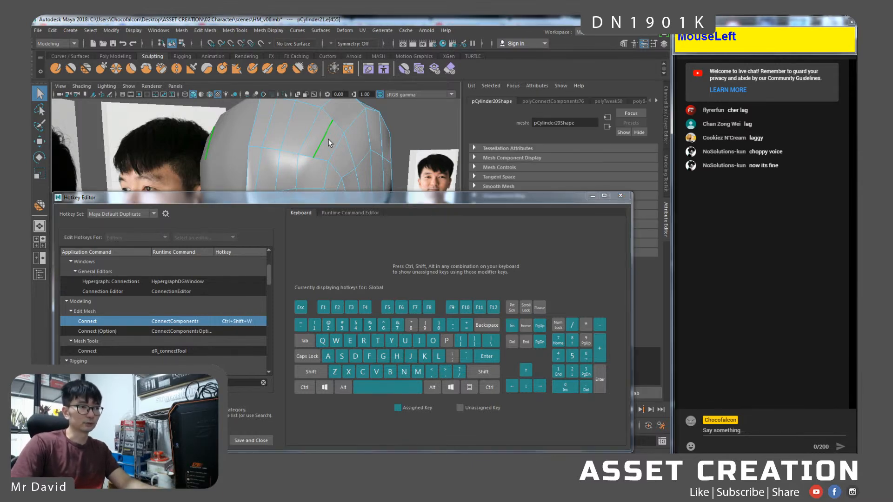
key("BackSpace")
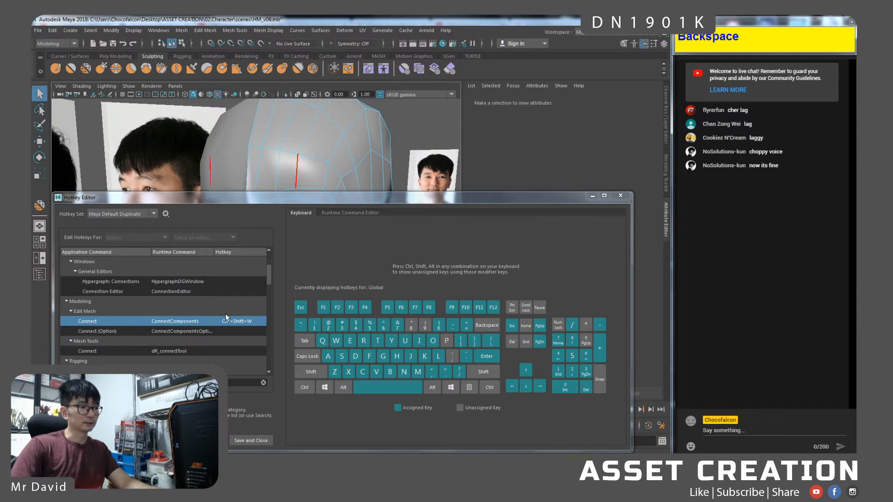
Connect two forehead edges again with the Edit Mesh Connect hotkey, and undo the connection.
left_click(332, 199)
left_click(333, 121)
left_click(318, 157, "shift")
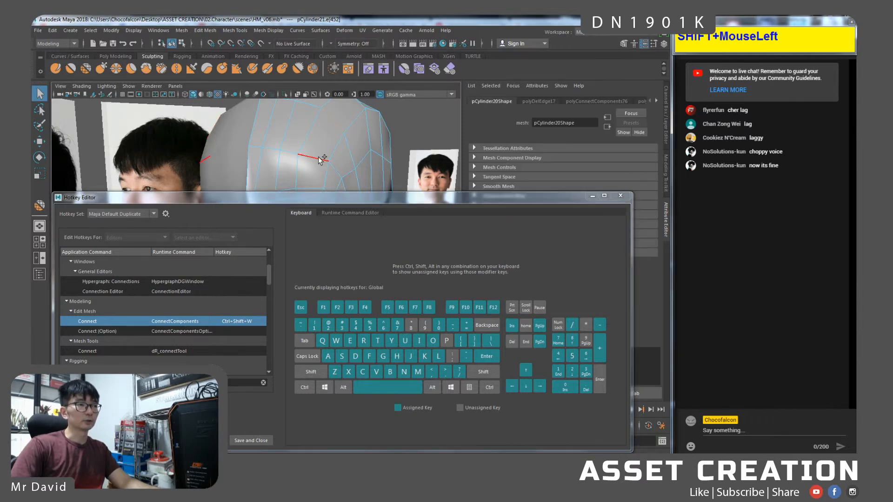
key("ctrl+shift+w")
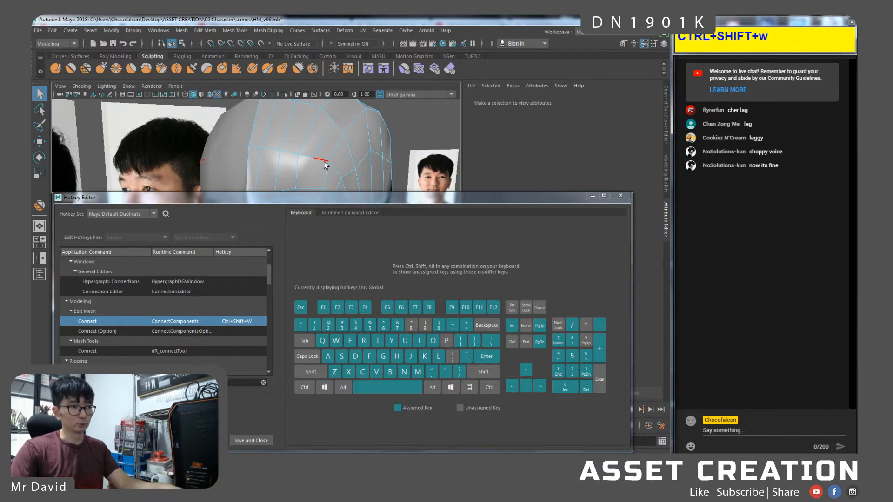
left_click(324, 162)
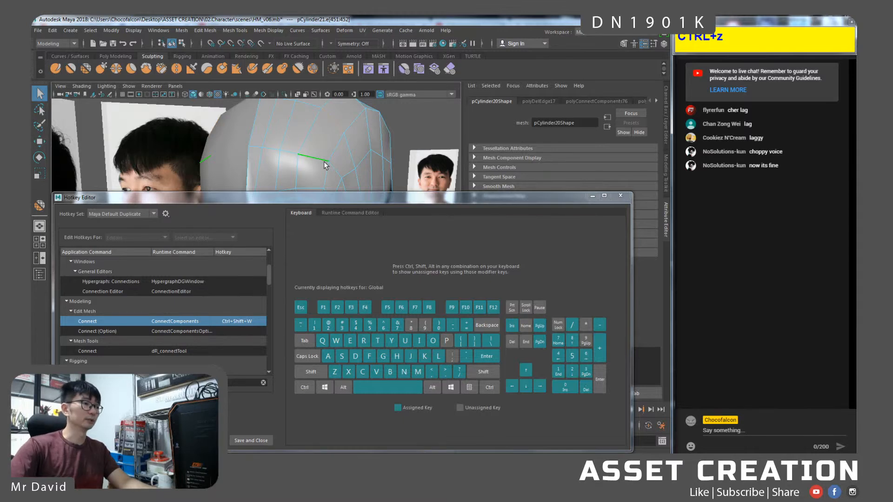
left_click_drag(306, 196, 316, 162)
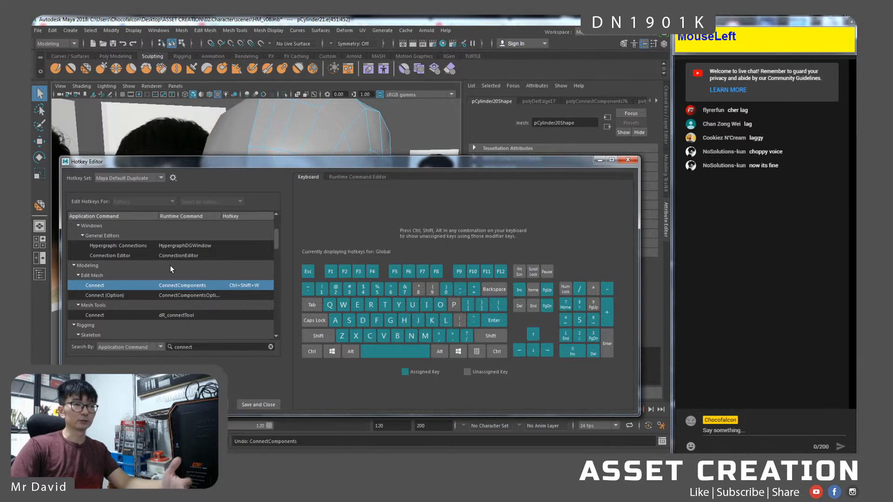
Move the Hotkey Editor off the head model to check the mesh's selection marking menu, and bring the editor back.
left_click_drag(320, 161, 280, 329)
mouse_move(303, 183)
right_mouse_down("ctrl+shift")
mouse_move(303, 238)
mouse_move(350, 237)
mouse_move(361, 249)
mouse_move(330, 240)
mouse_move(304, 209)
mouse_move(305, 186)
right_mouse_up("ctrl+shift")
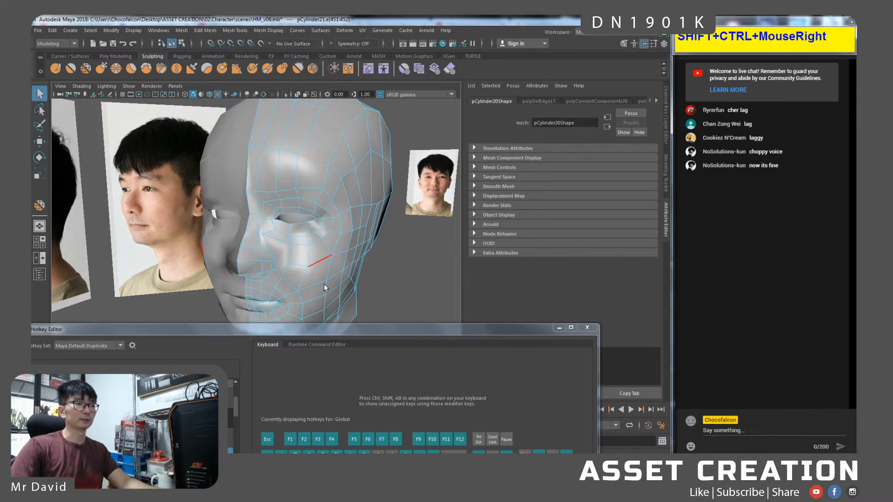
left_click_drag(324, 329, 406, 109)
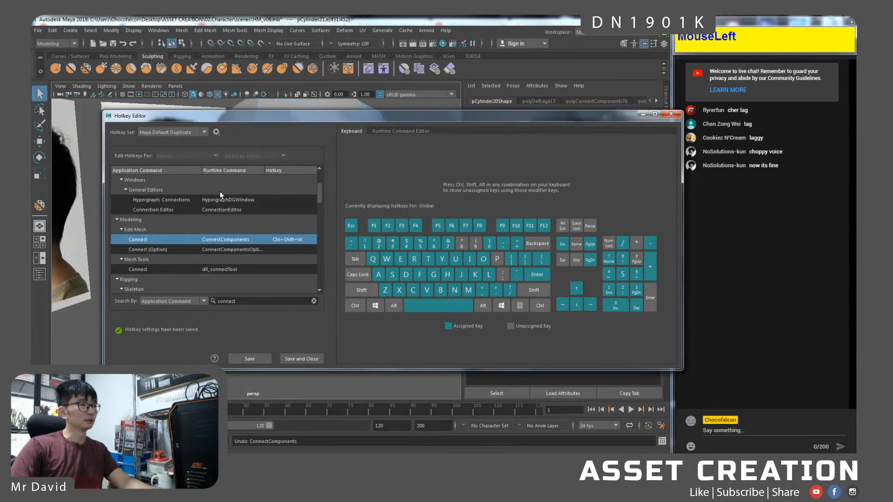
Replace the "connect" command search with "tranform" and clear that search.
left_click(314, 301)
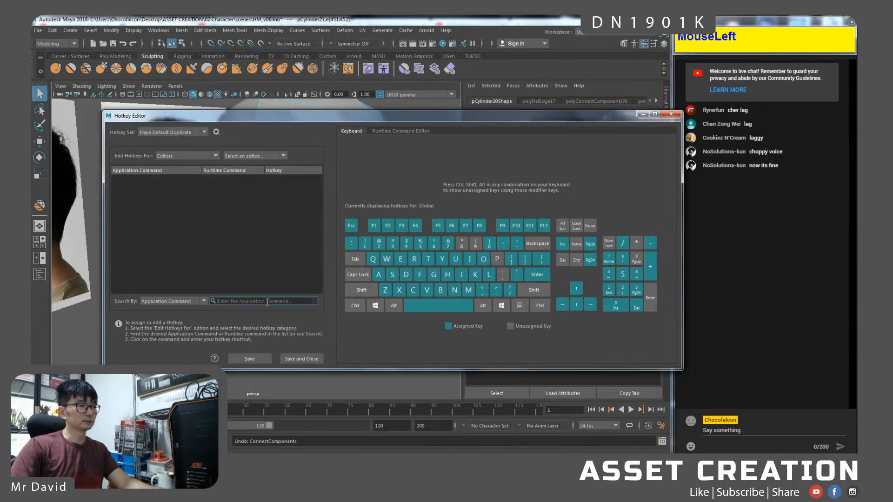
type("tranform")
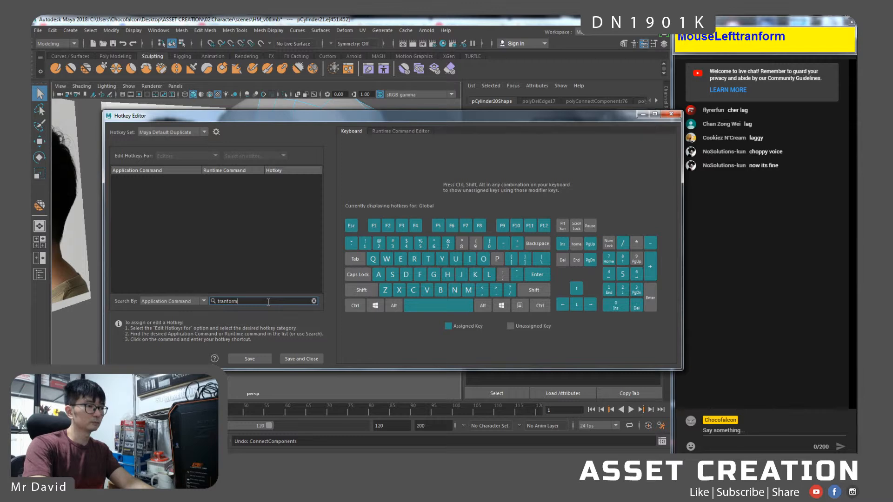
left_click(314, 300)
Switch the edited hotkey category to Menu Items and search its application commands for "transform c", clearing the search at the end.
left_click(213, 157)
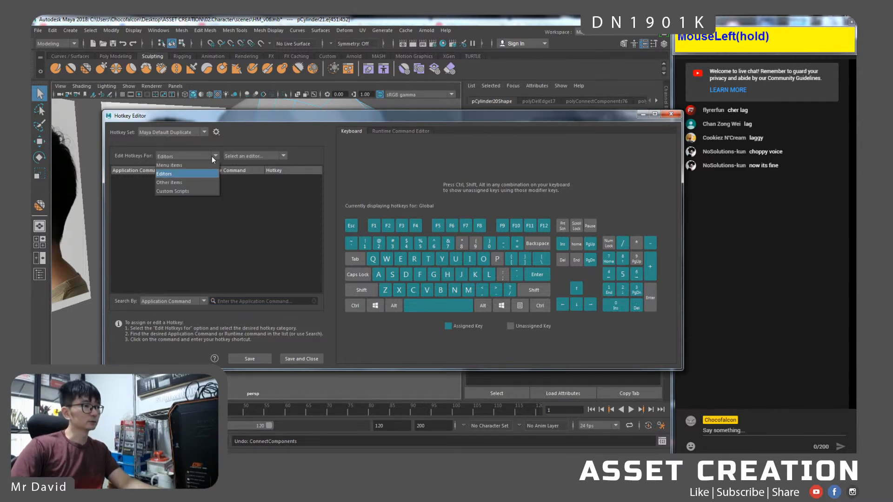
left_click(203, 167)
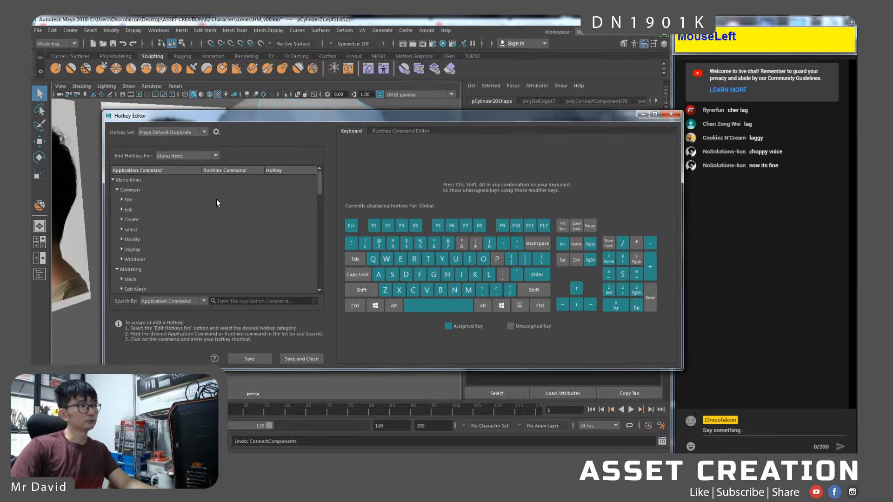
left_click(246, 301)
type("transform")
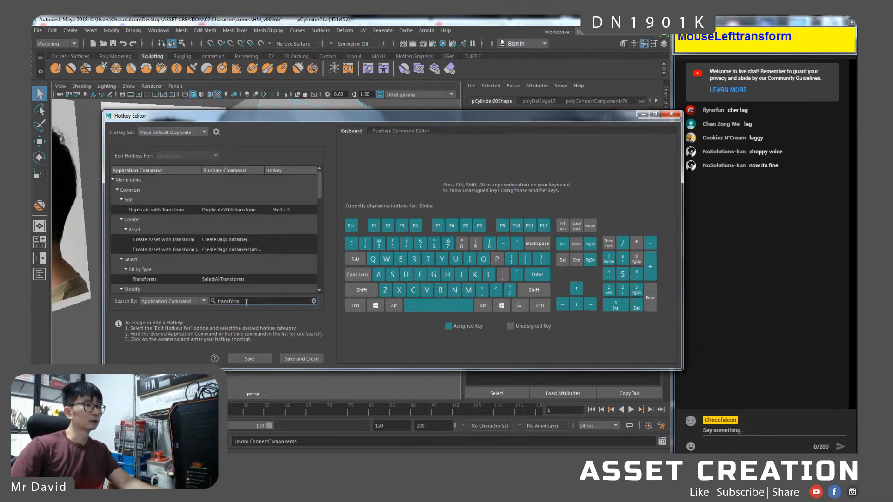
type(" c")
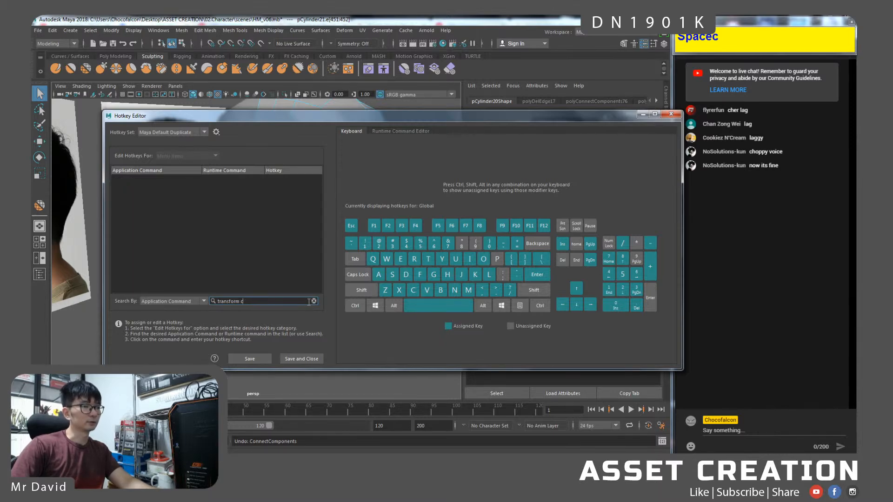
left_click(314, 302)
Switch the edited hotkey category to Other Items and search the application commands for "transform".
left_click(212, 156)
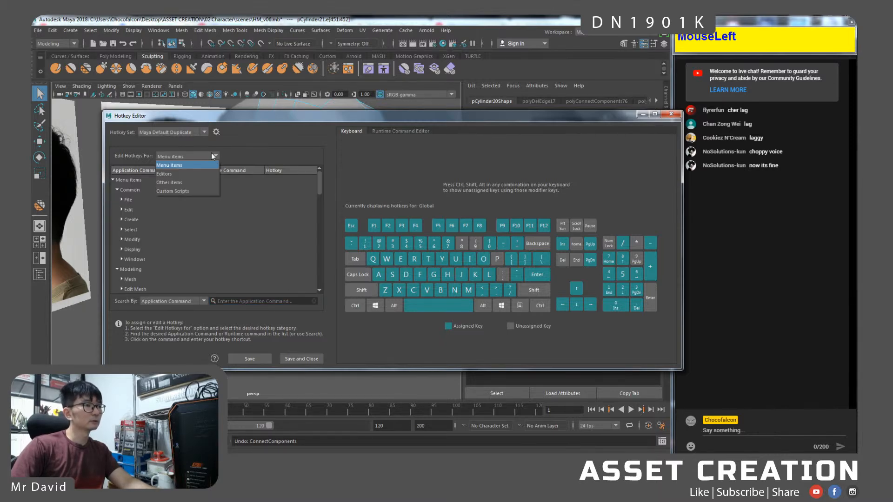
left_click(186, 183)
left_click(233, 300)
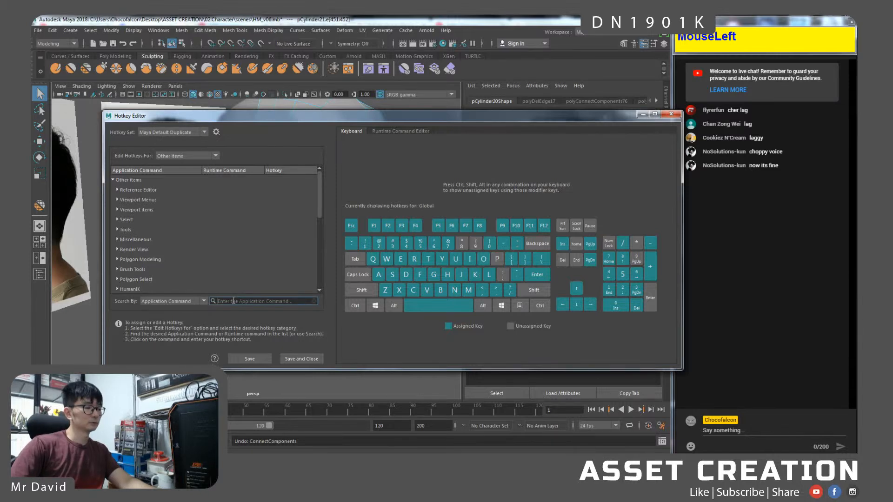
type("transform")
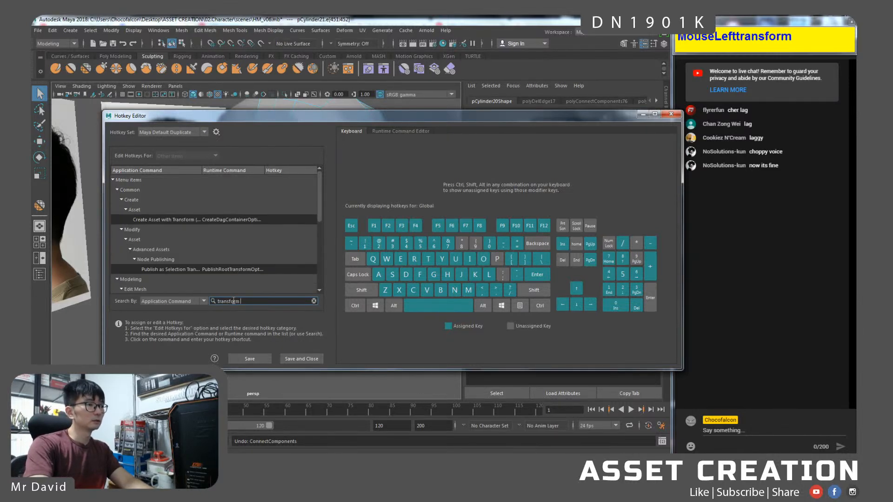
type(" c")
key("BackSpace")
key("BackSpace")
key("BackSpace")
key("BackSpace")
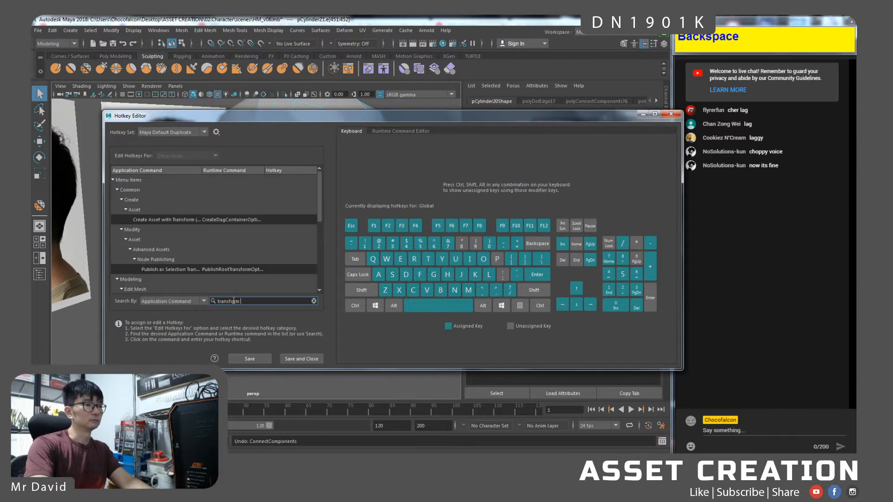
Look through the whole list of matching transform commands for a transform constraint entry.
scroll(242, 278, "down", 3)
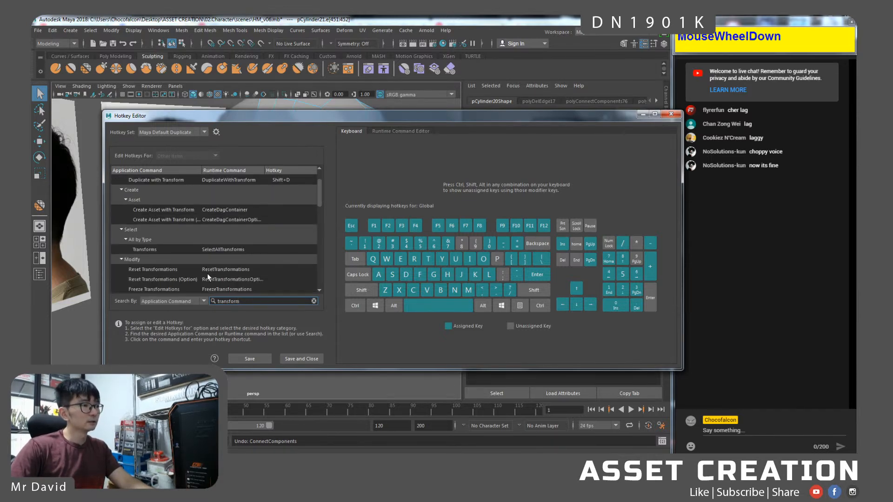
scroll(176, 227, "down", 4)
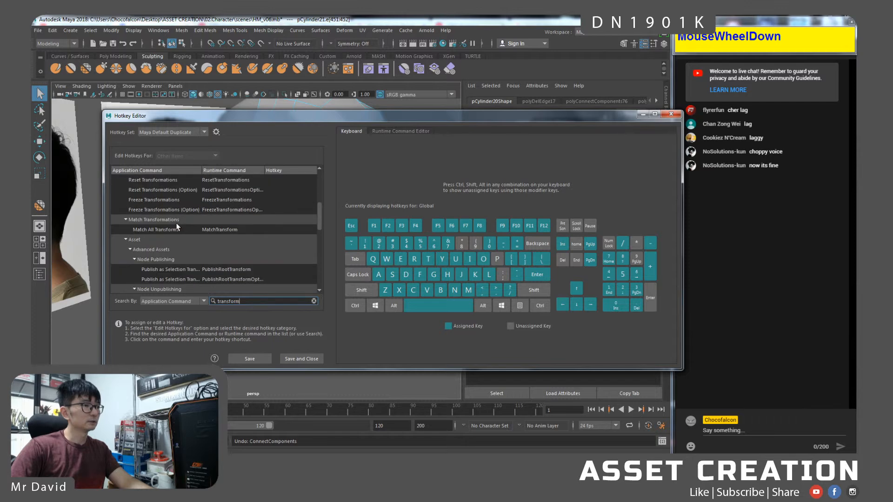
scroll(176, 223, "down", 2)
scroll(176, 223, "up", 1)
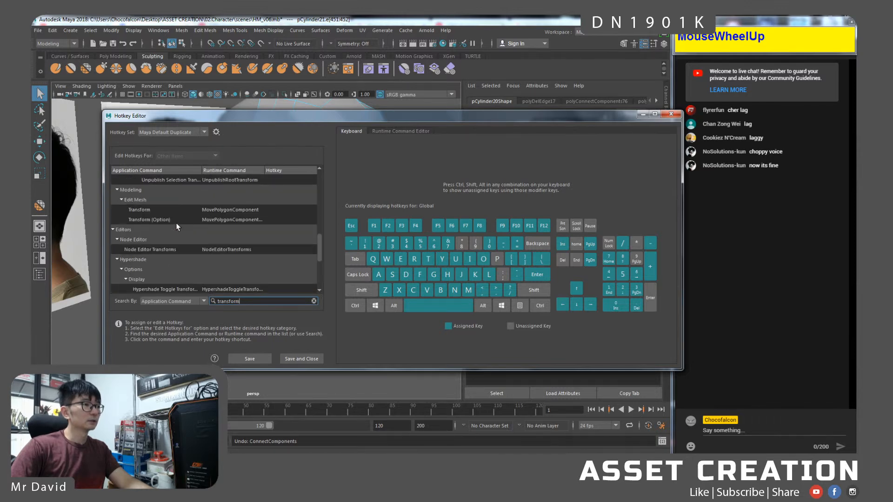
scroll(176, 222, "down", 2)
scroll(176, 223, "down", 2)
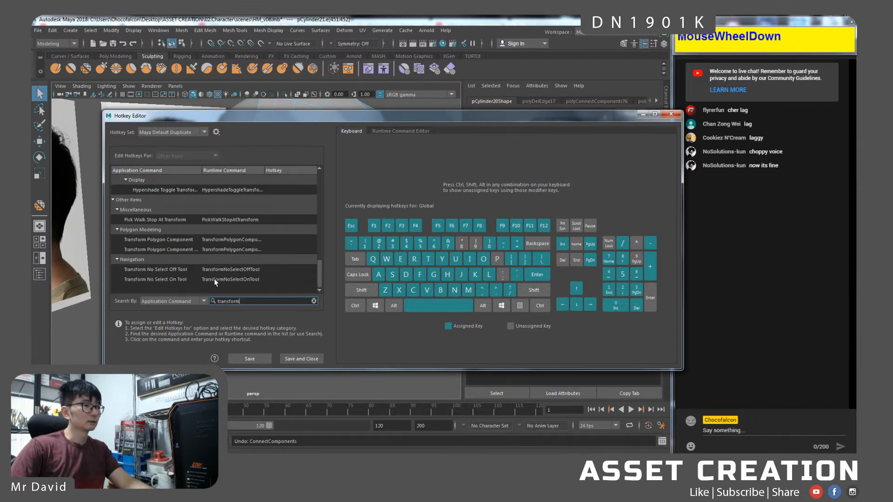
Search the application commands for "constr" and look through the first constraint entries.
left_click_drag(239, 301, 194, 299)
type("consta")
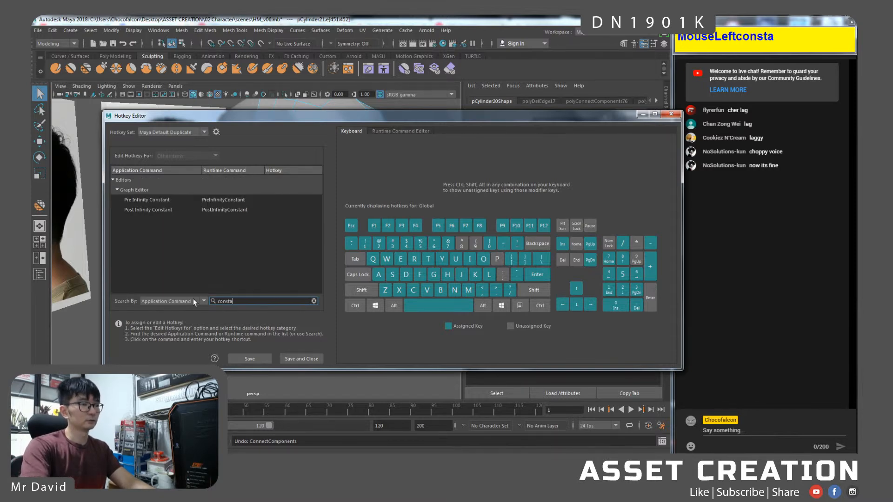
key("BackSpace")
type("r")
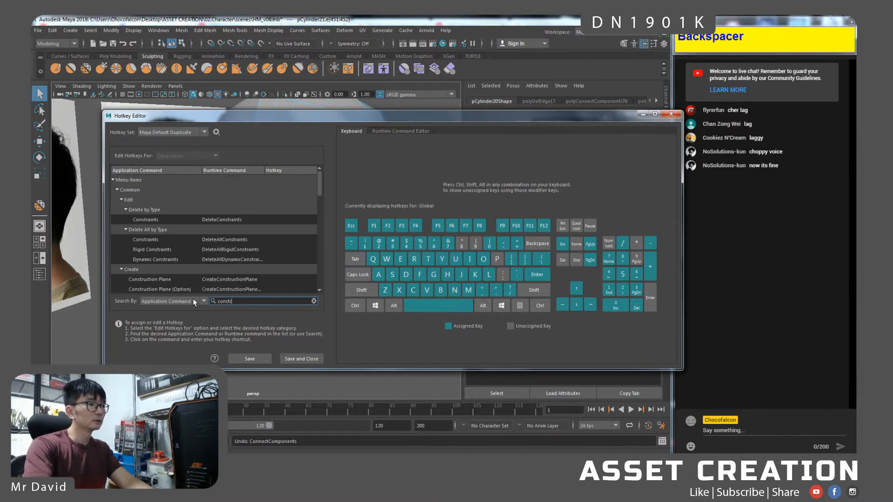
scroll(194, 233, "down", 2)
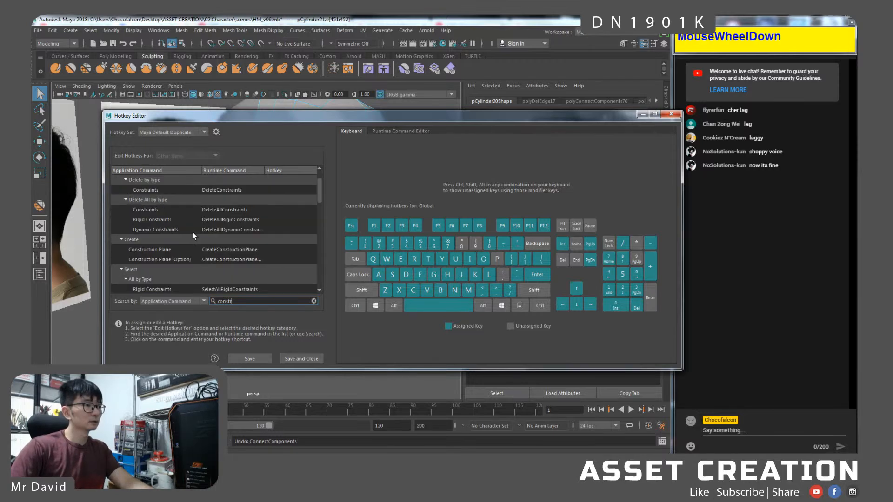
scroll(192, 233, "down", 2)
Check the wording of the Transform Constraints entry in the selection marking menu over the forehead, and return to the Hotkey Editor.
left_click_drag(321, 116, 325, 216)
right_click(303, 129, "ctrl+shift")
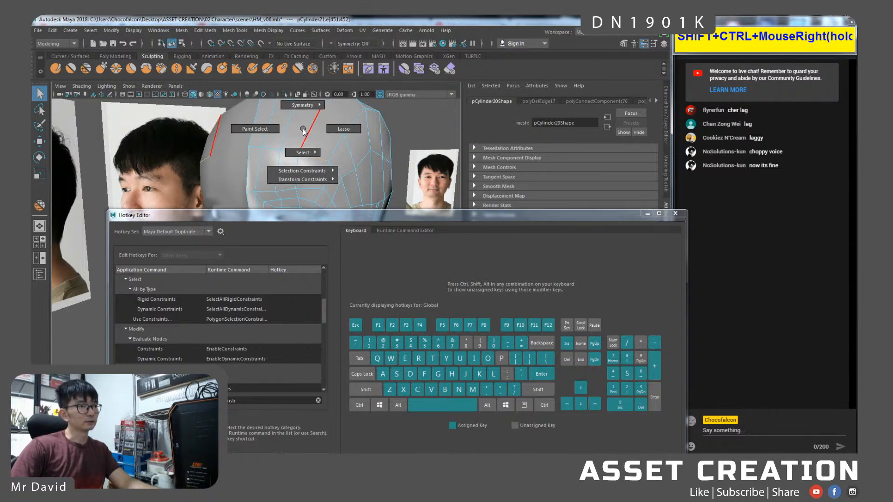
left_click_drag(303, 210, 289, 129)
Look through the remaining "constr" commands down to the Modeling Toolkit selection constraints.
scroll(223, 235, "down", 2)
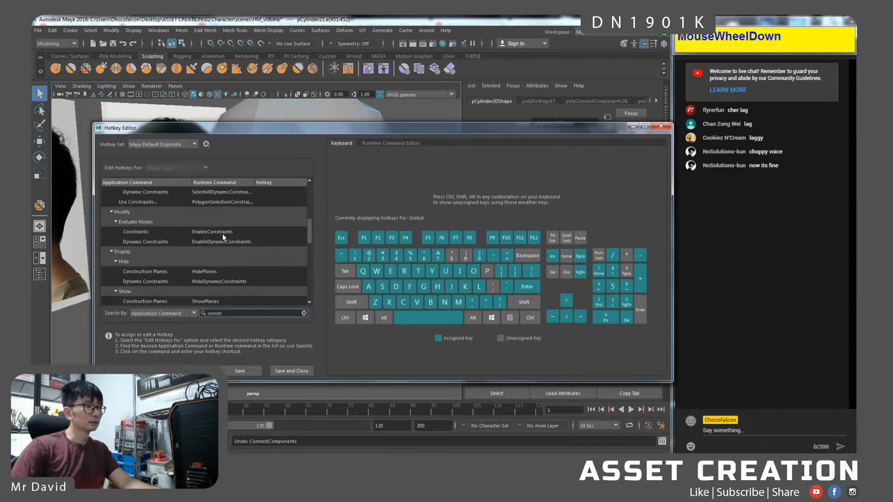
scroll(223, 234, "down", 3)
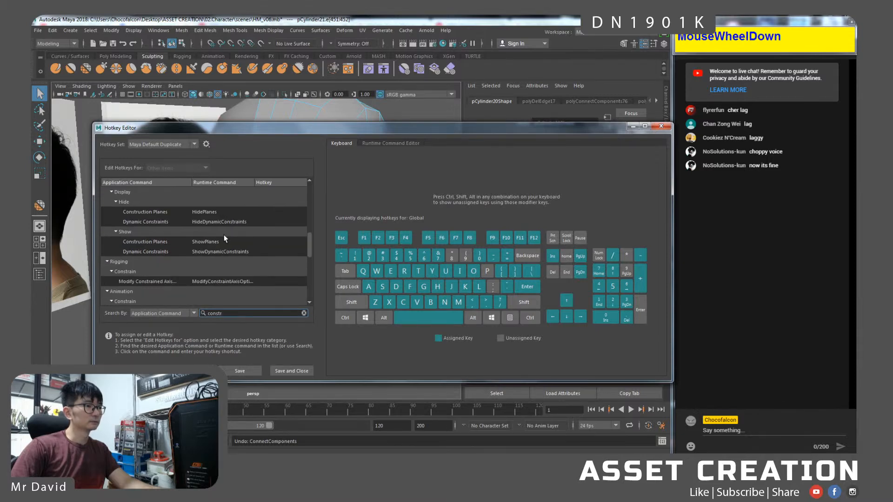
scroll(225, 235, "down", 3)
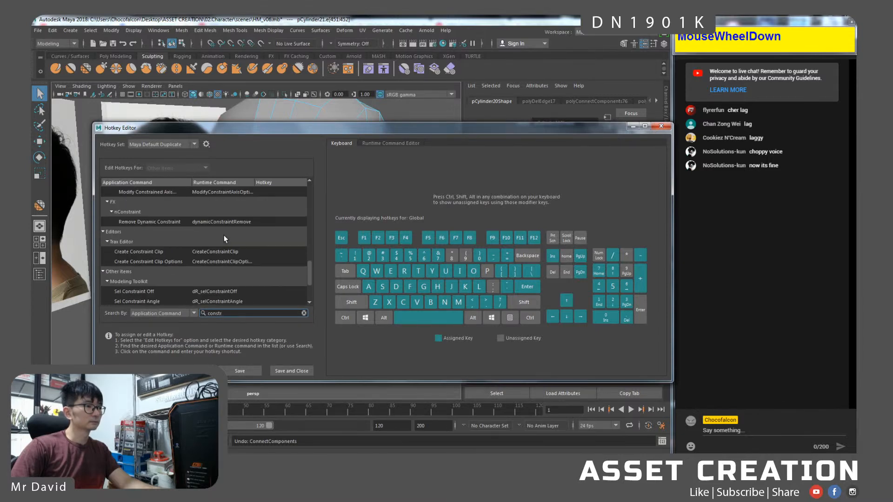
Clear the "constr" search and check the Custom Scripts category for hotkey commands.
left_click(254, 315)
left_click(304, 314)
left_click(196, 170)
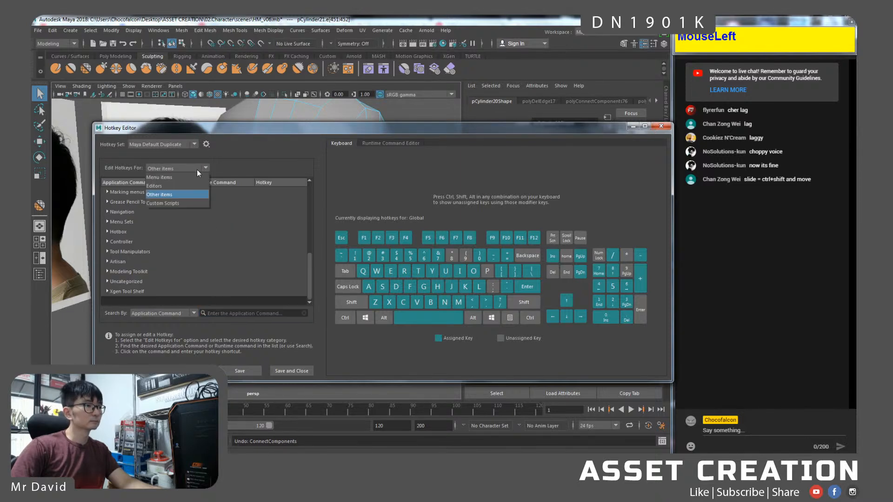
left_click(174, 204)
left_click(164, 166)
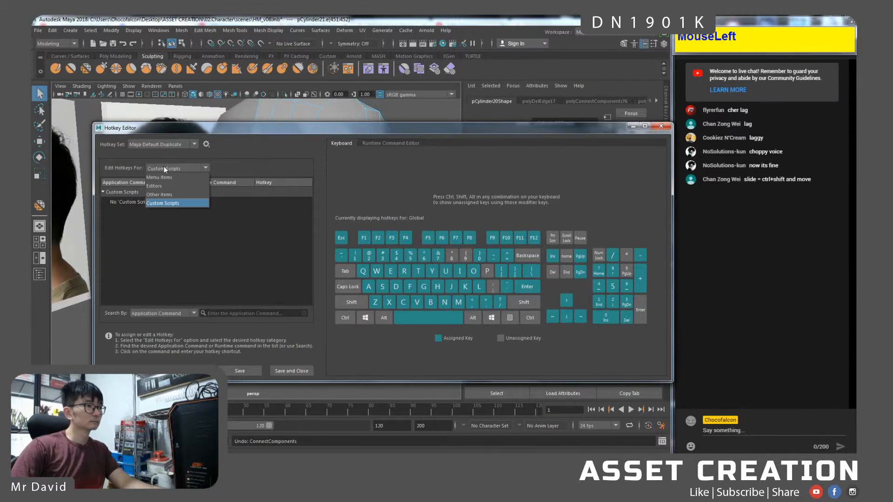
Return to the Menu Items category, search for "transform" again, and look through all matching commands.
left_click(165, 179)
left_click(238, 313)
type("transform")
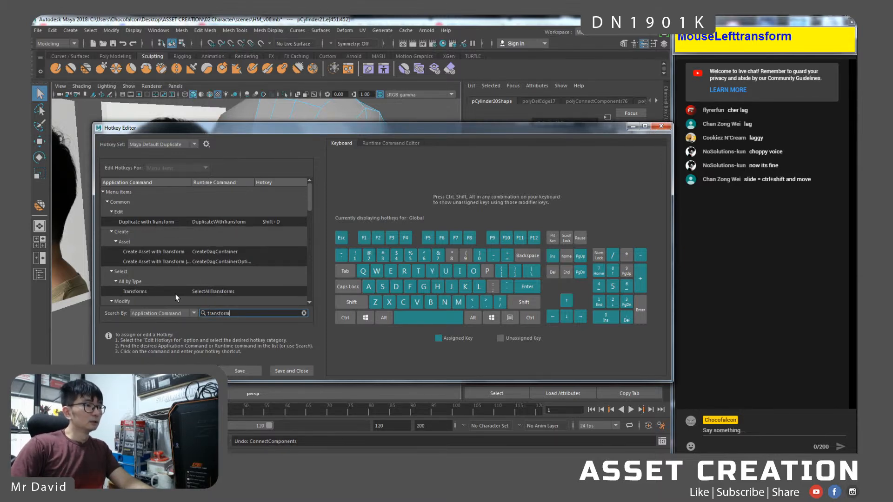
scroll(162, 253, "down", 1)
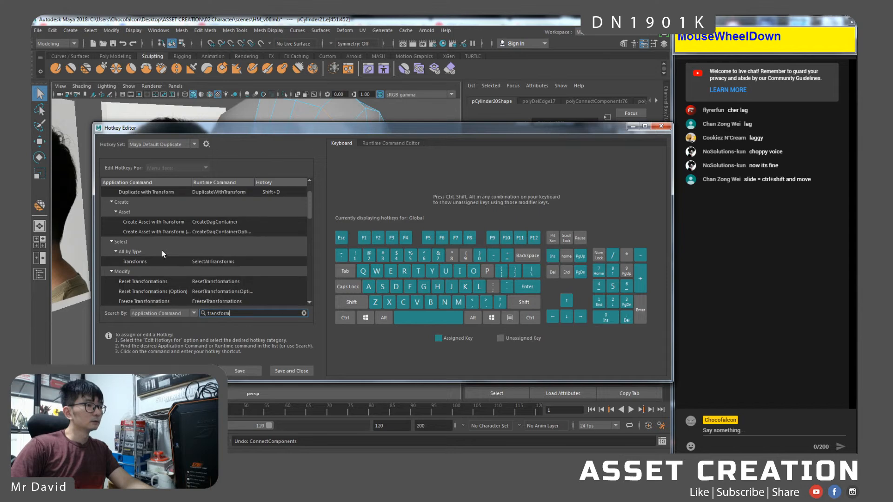
scroll(162, 251, "down", 1)
scroll(162, 251, "down", 1)
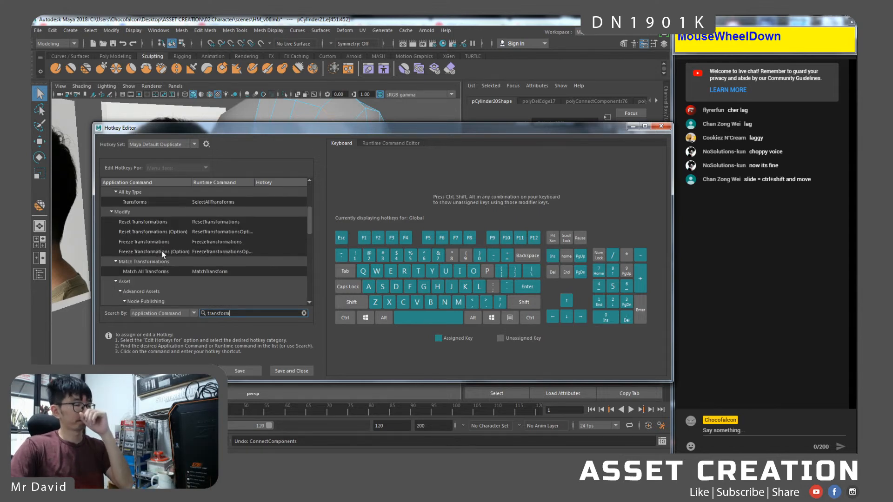
scroll(163, 252, "down", 4)
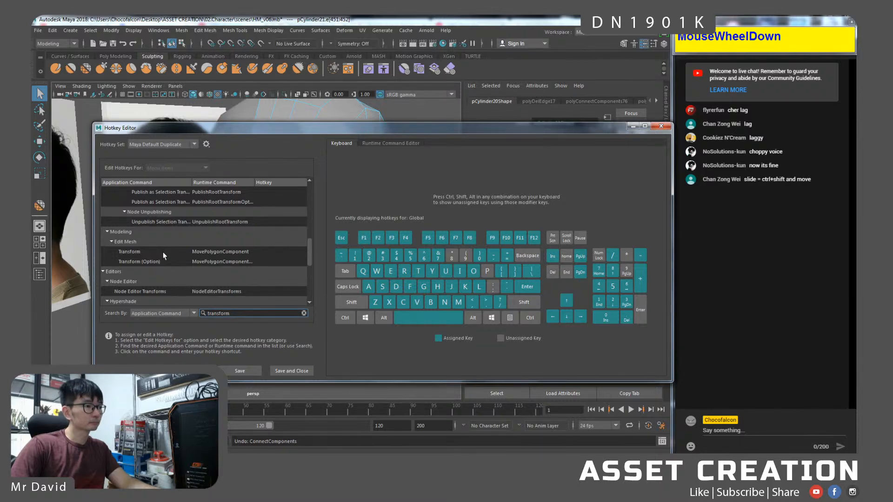
scroll(163, 252, "down", 2)
scroll(164, 254, "down", 3)
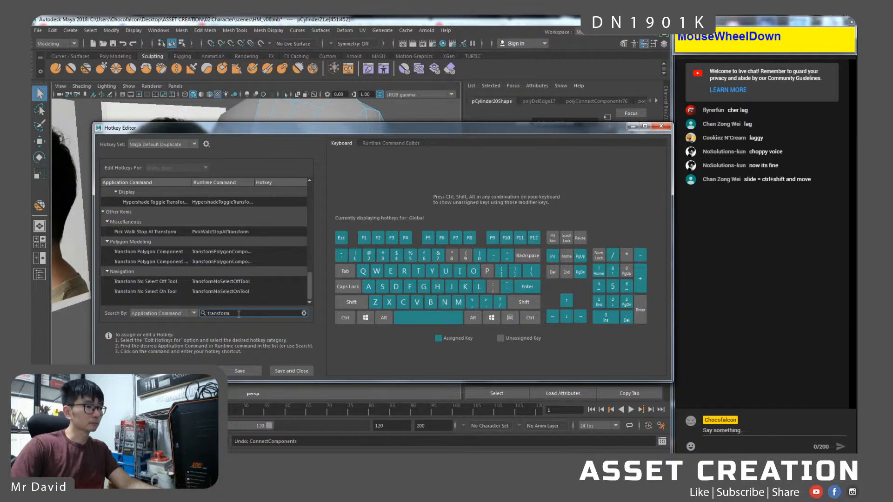
Search the application commands for "select" and look through all matches down to the Modeling Toolkit select commands.
double_click(239, 314)
type("select")
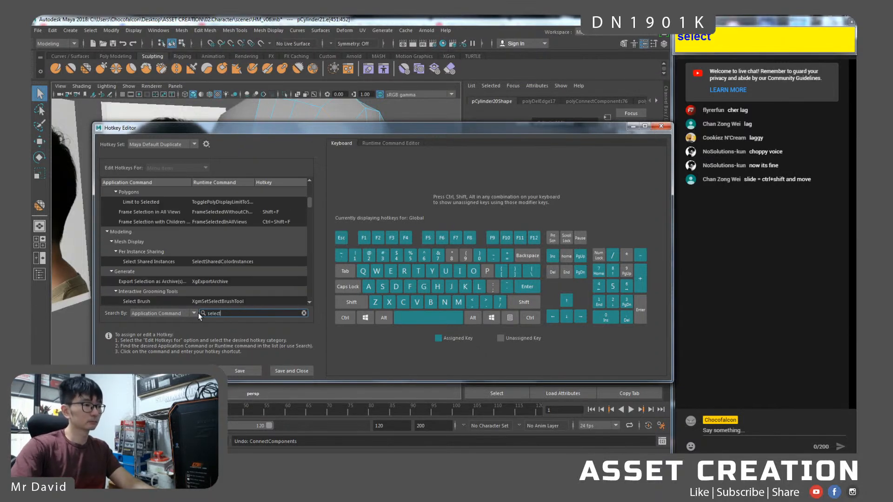
scroll(191, 246, "up", 2)
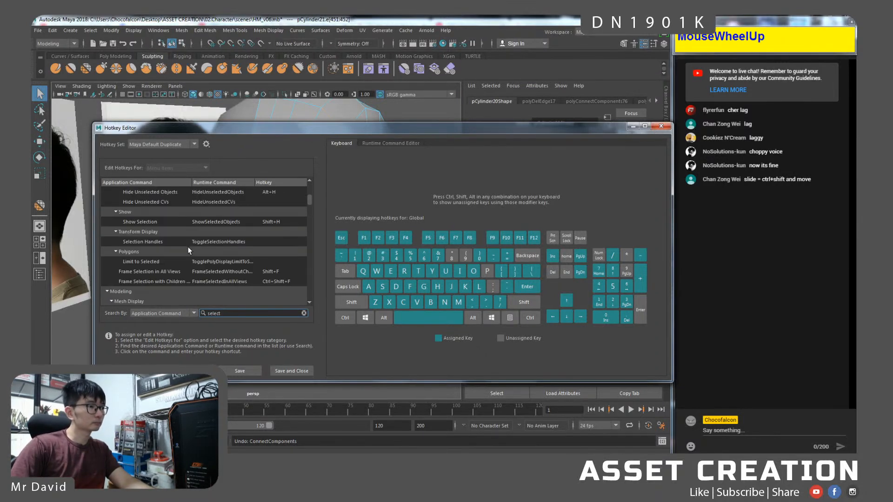
scroll(187, 247, "up", 2)
scroll(166, 252, "up", 5)
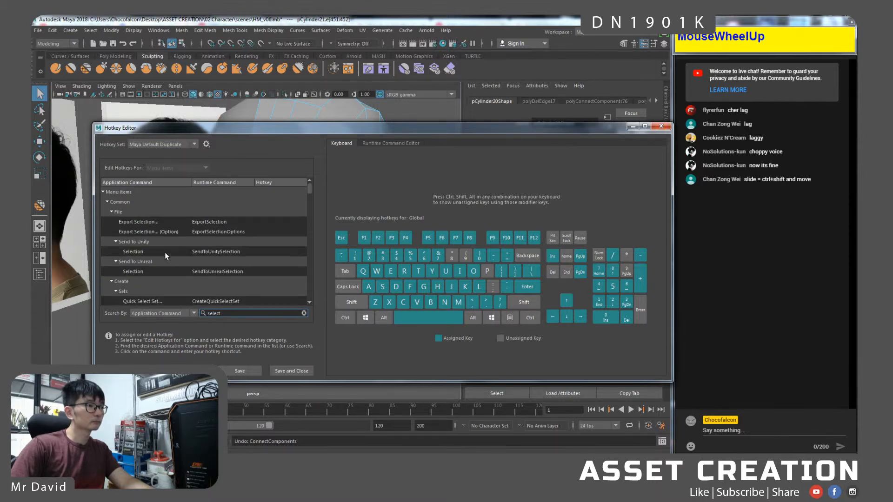
scroll(164, 252, "down", 6)
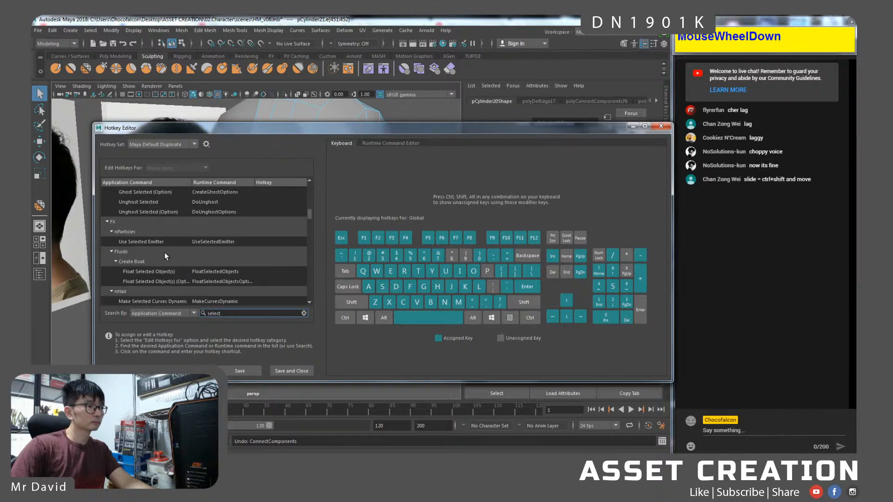
scroll(165, 253, "down", 5)
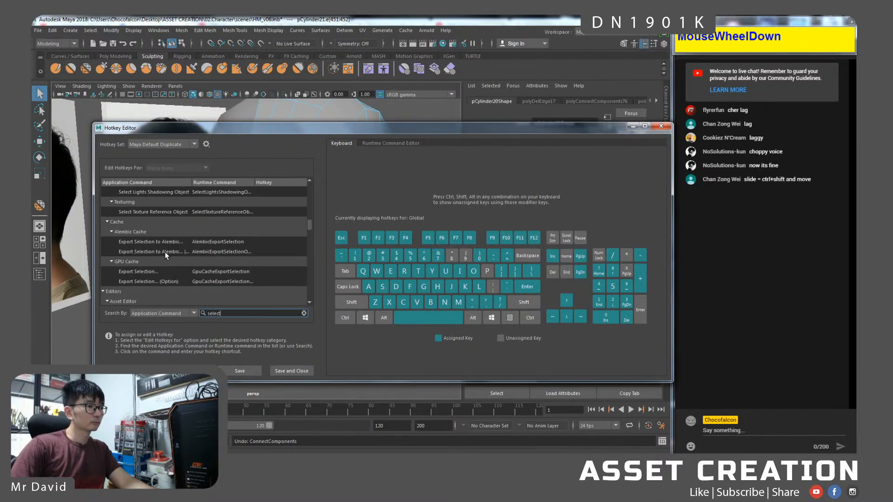
scroll(165, 252, "down", 5)
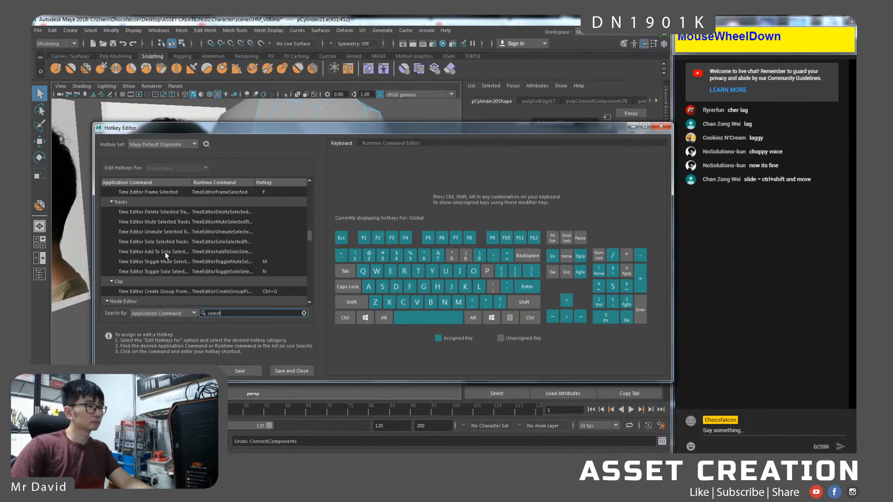
scroll(165, 252, "down", 5)
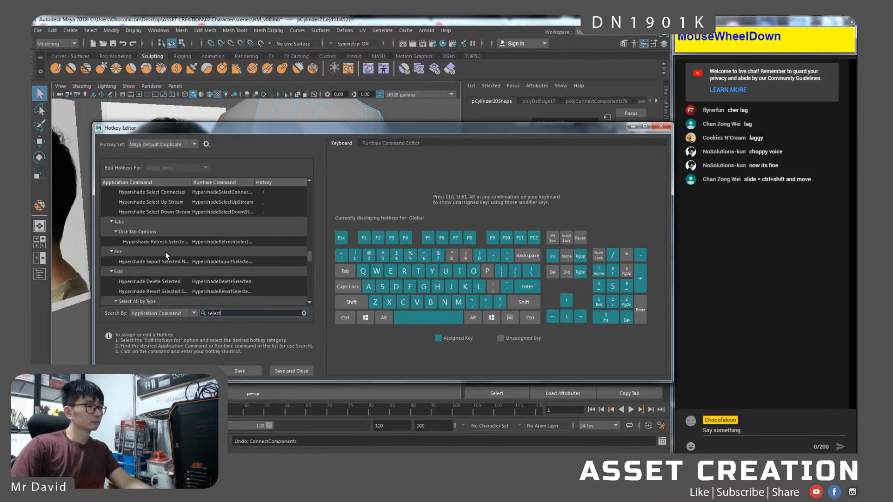
scroll(165, 252, "down", 5)
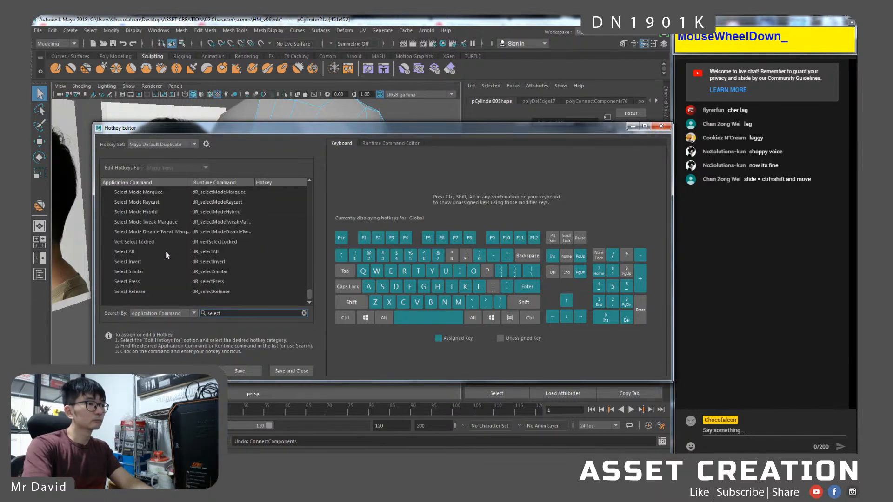
Narrow the command search to "select tran" and clear the search text to restore the full Menu Items list.
type("tran")
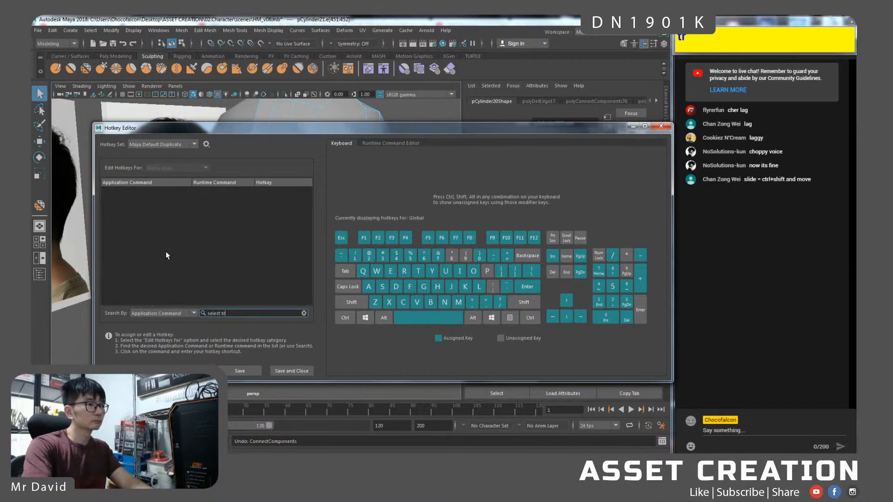
key("BackSpace")
key("BackSpace")
key("BackSpace")
key("BackSpace")
key("BackSpace")
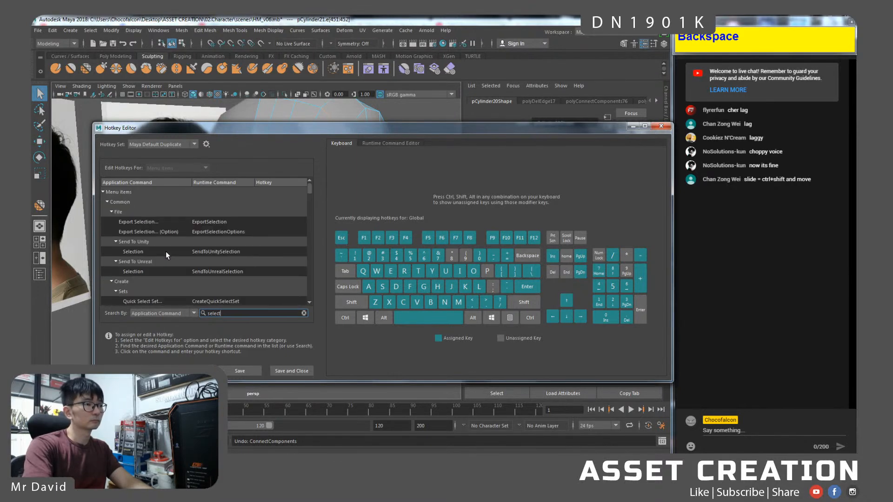
key("BackSpace")
key("BackSpace")
key("BackSpace")
key("BackSpace")
key("BackSpace")
key("BackSpace")
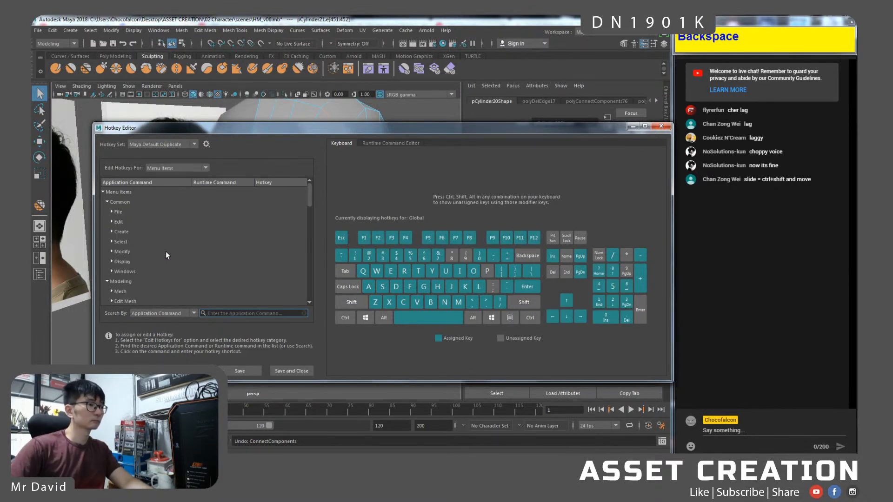
Expand the Mesh and Edit Mesh groups under Modeling and look through their commands for a transform constraint entry.
scroll(122, 263, "down", 2)
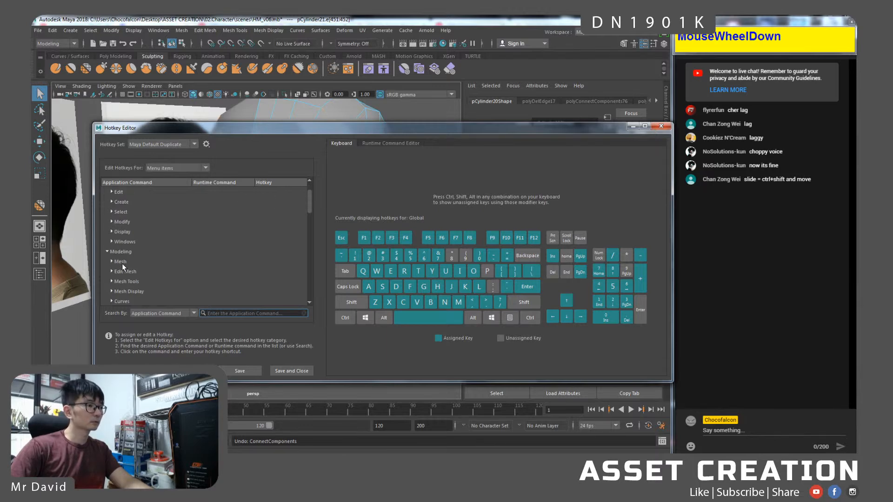
scroll(127, 266, "down", 1)
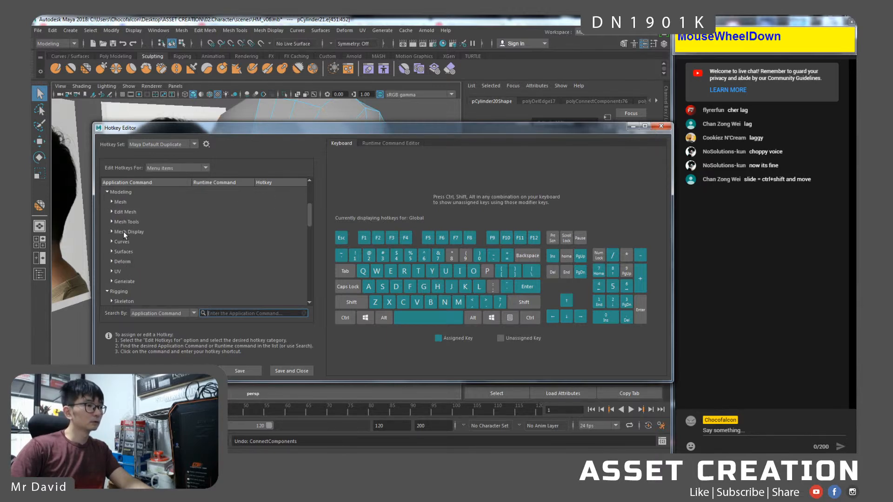
left_click(112, 202)
scroll(134, 231, "down", 5)
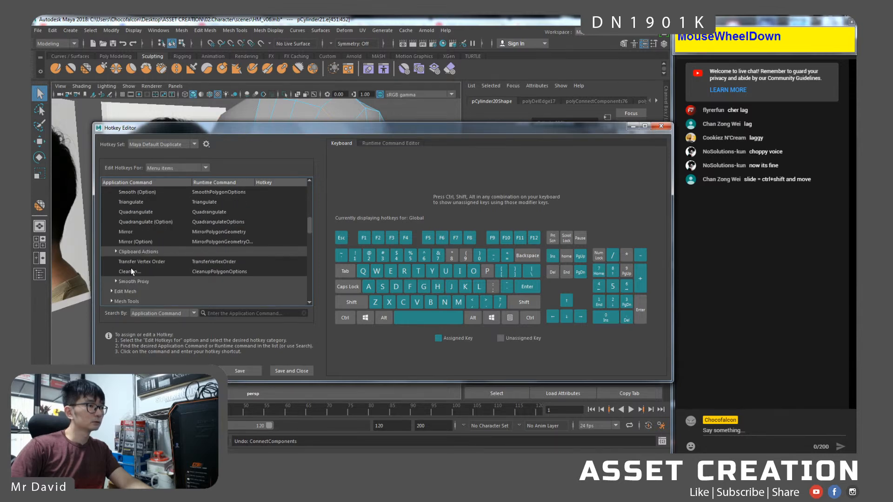
scroll(131, 271, "down", 1)
left_click(111, 262)
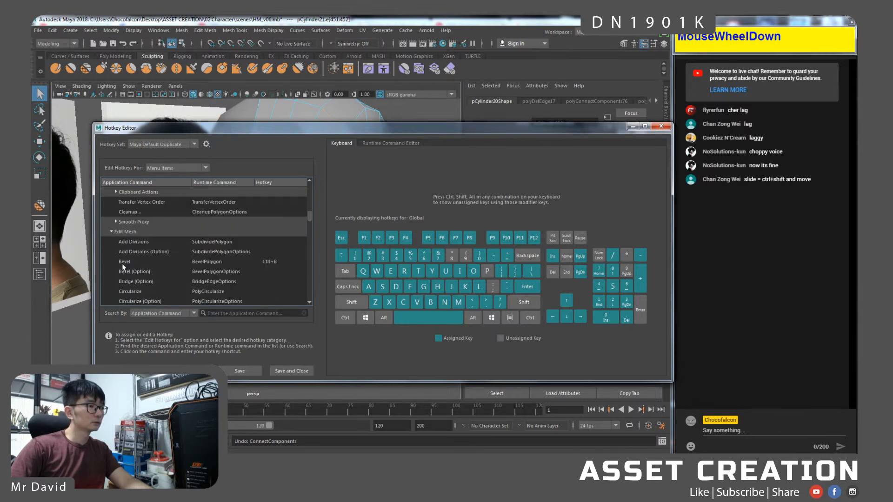
scroll(118, 263, "down", 4)
scroll(122, 263, "down", 3)
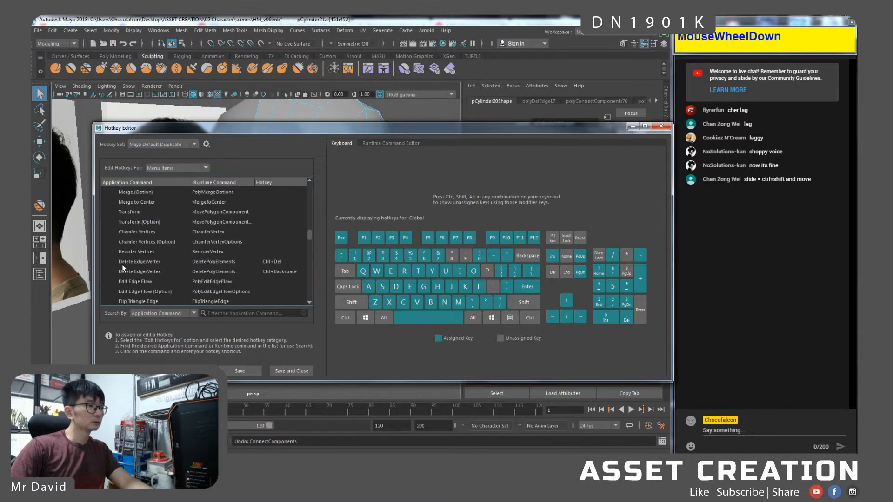
scroll(139, 228, "up", 3)
scroll(138, 229, "down", 10)
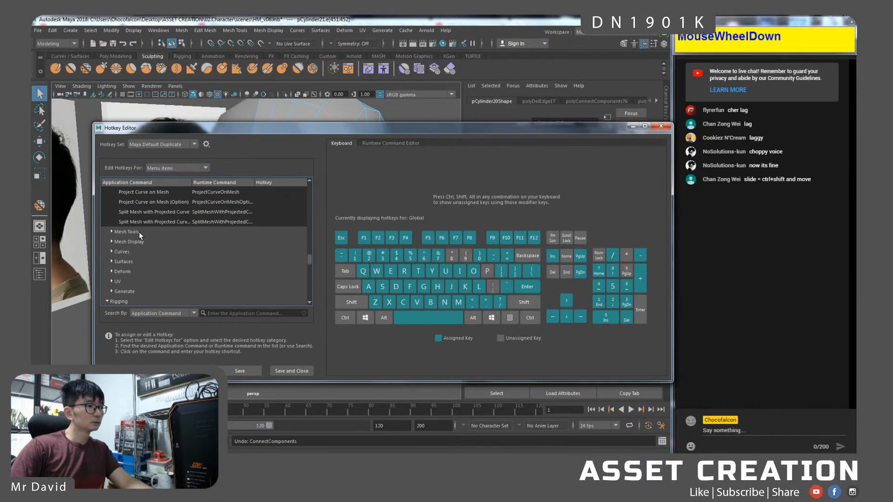
Expand Mesh Tools, look through its commands and the remaining menu groups, and collapse the Common group.
left_click(113, 233)
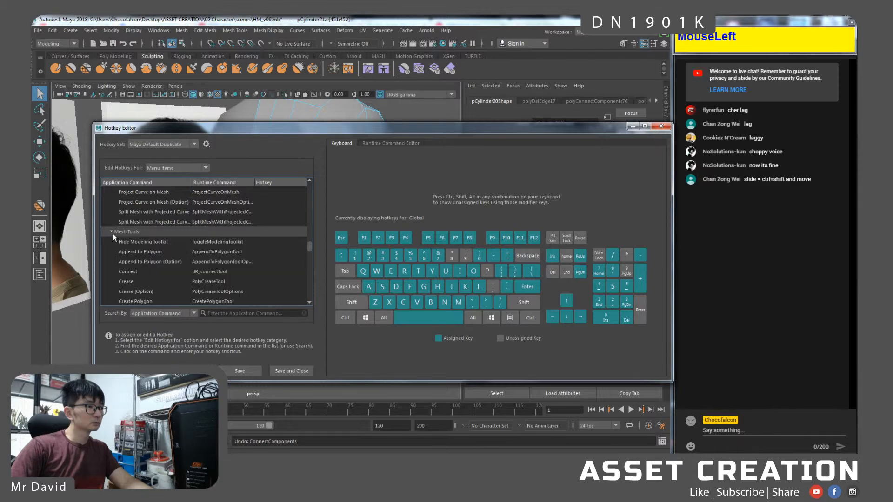
scroll(113, 237, "down", 2)
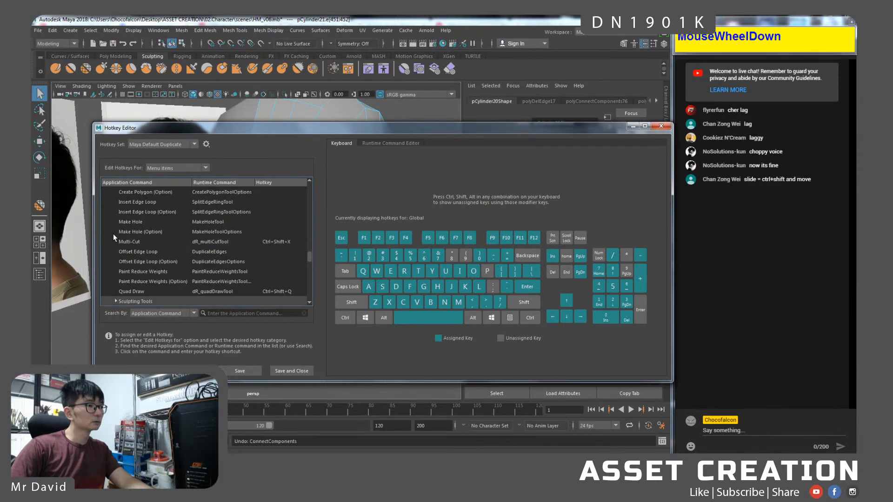
scroll(113, 234, "down", 5)
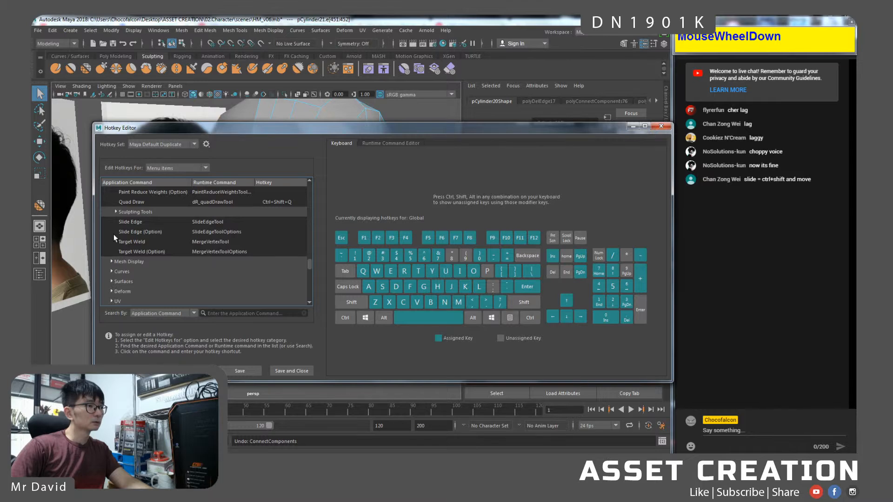
scroll(114, 234, "down", 5)
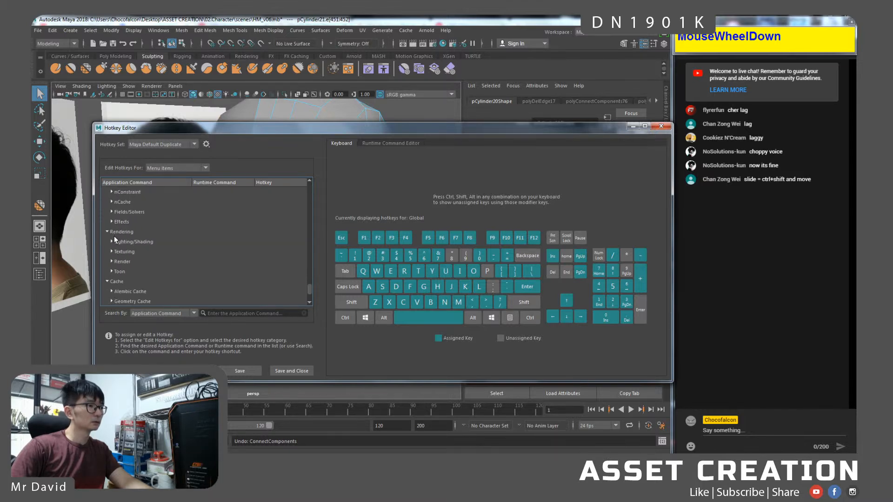
scroll(114, 239, "down", 2)
scroll(115, 239, "up", 10)
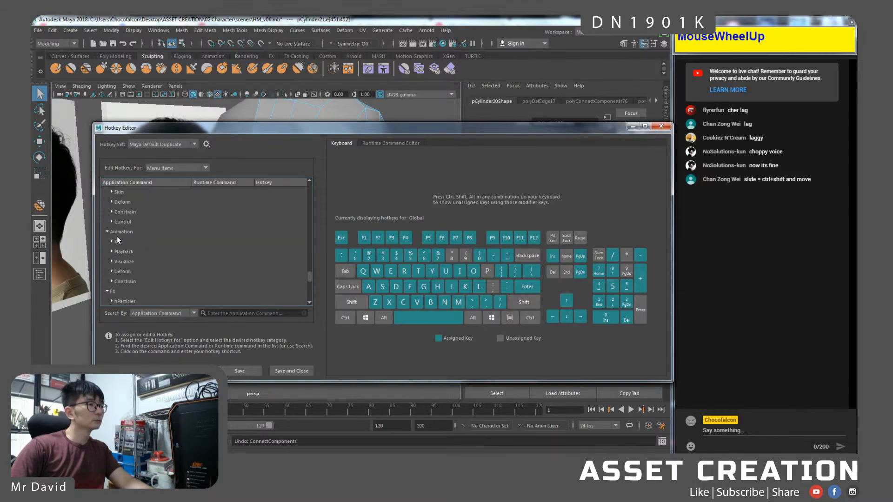
scroll(150, 250, "up", 12)
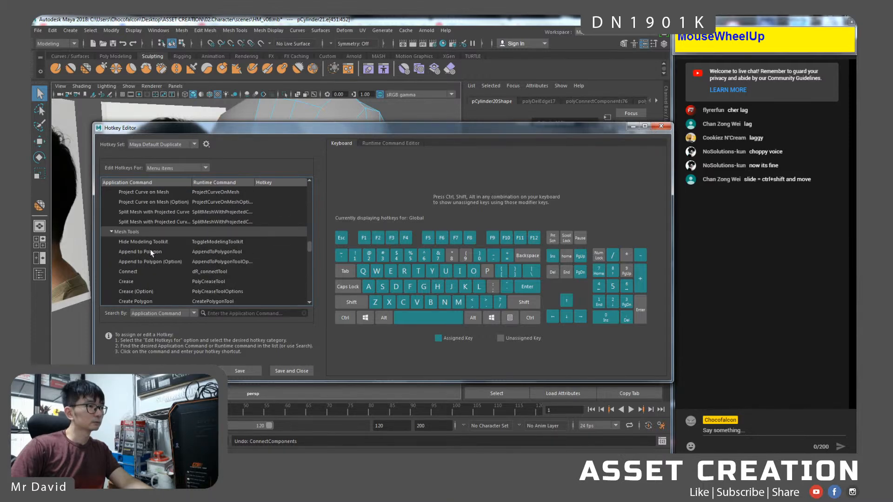
scroll(150, 249, "up", 8)
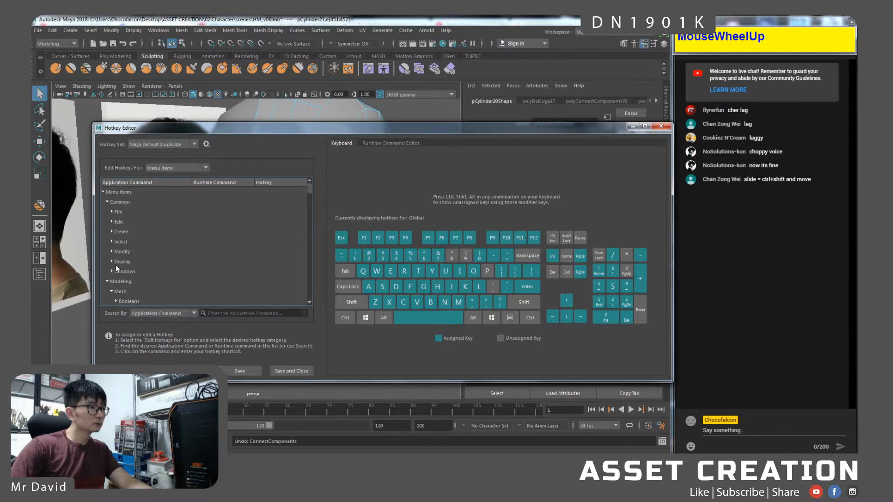
left_click(107, 202)
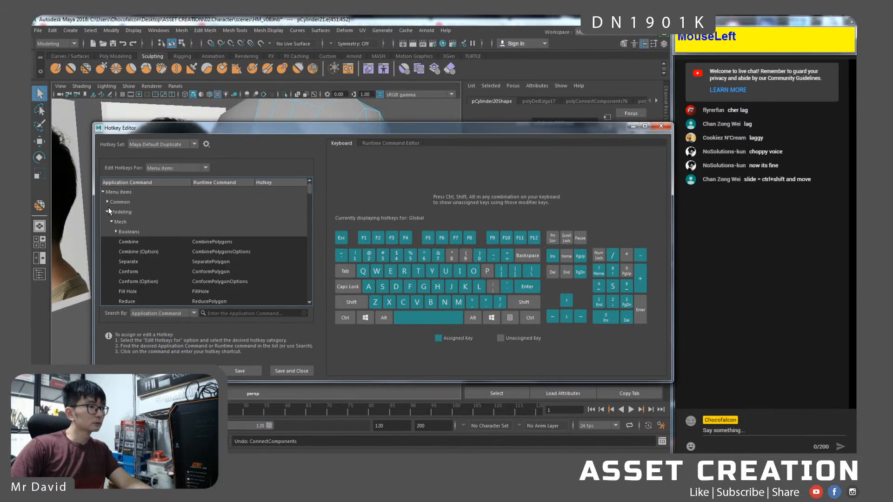
Switch the hotkey category to Editors, show the Asset Editor commands, and check which other editors are available.
left_click(177, 168)
left_click(163, 192)
left_click(181, 167)
left_click(180, 167)
left_click(234, 169)
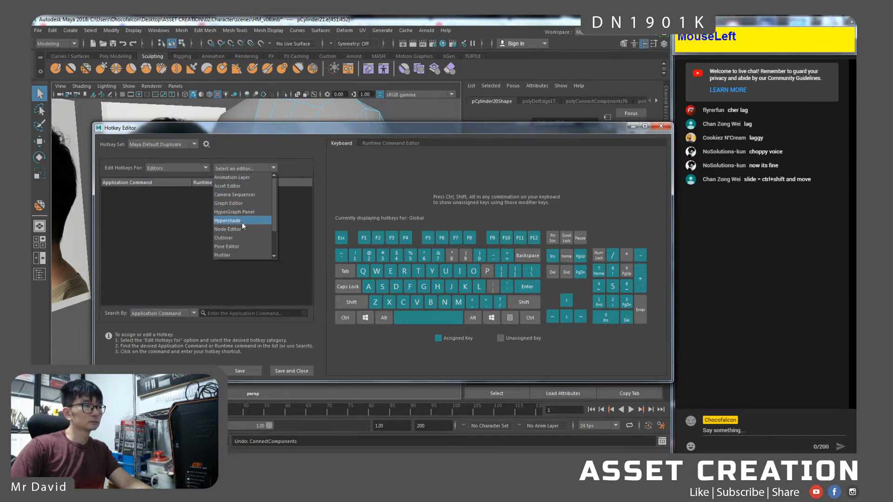
left_click(230, 188)
scroll(156, 227, "down", 2)
scroll(157, 227, "up", 2)
left_click(261, 174)
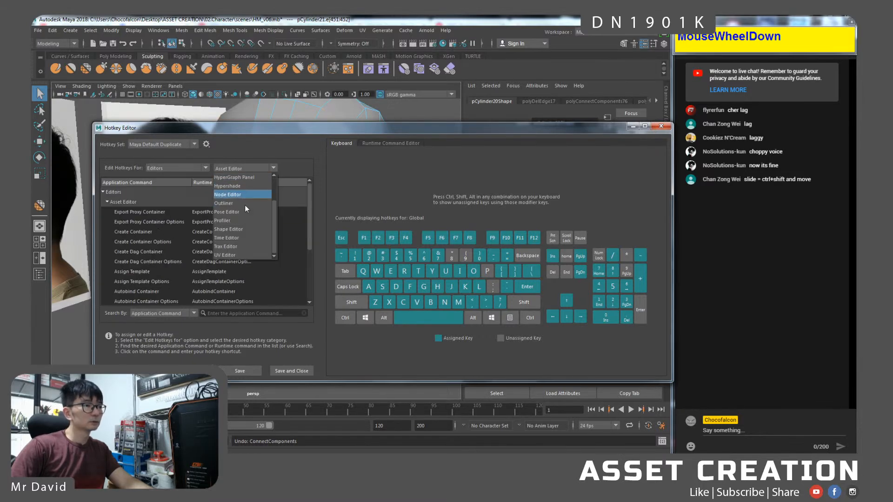
scroll(244, 207, "up", 1)
Switch the hotkey category to Other Items, expand the Tools group, and look through its commands.
left_click(186, 169)
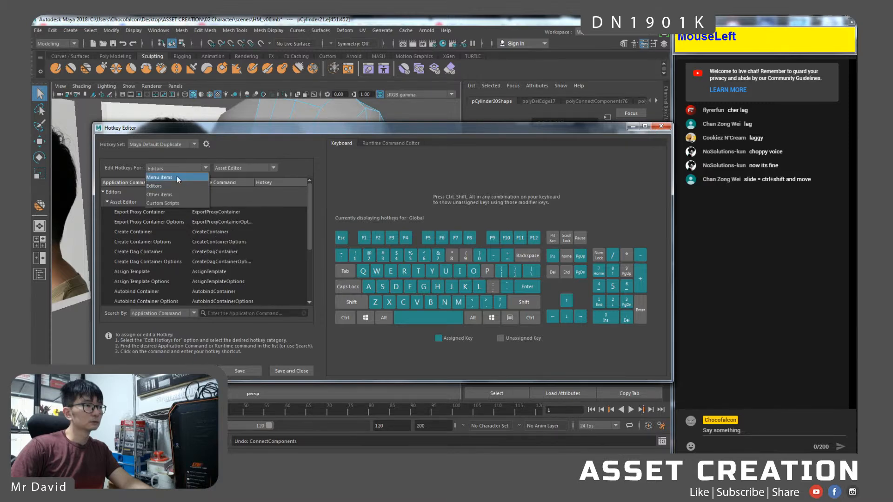
left_click(171, 195)
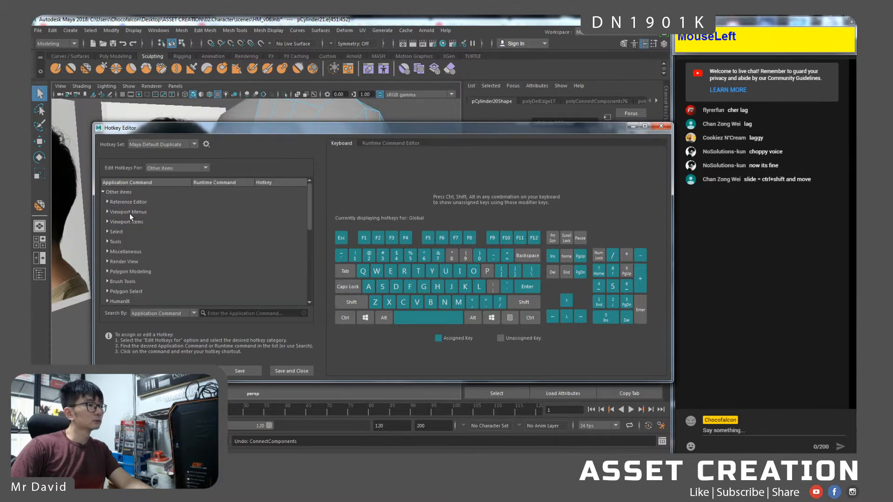
left_click(111, 241)
left_click(106, 241)
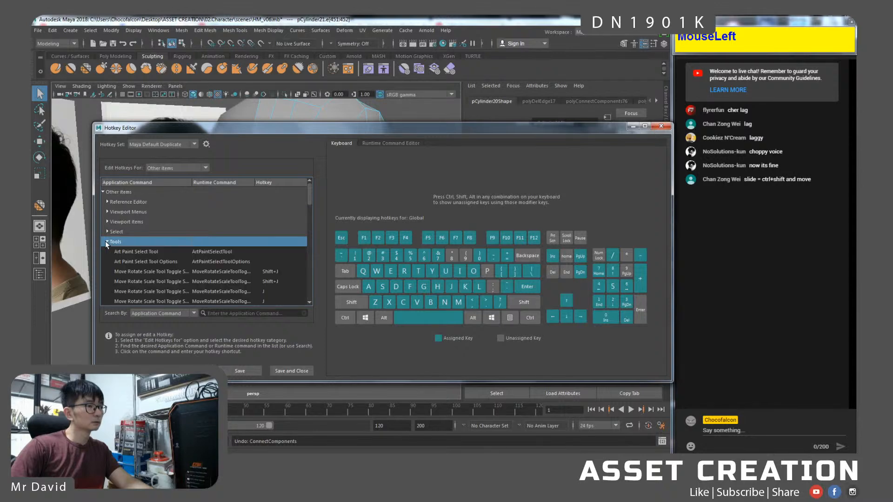
scroll(162, 245, "down", 3)
scroll(163, 245, "down", 3)
scroll(163, 251, "down", 2)
scroll(163, 251, "down", 1)
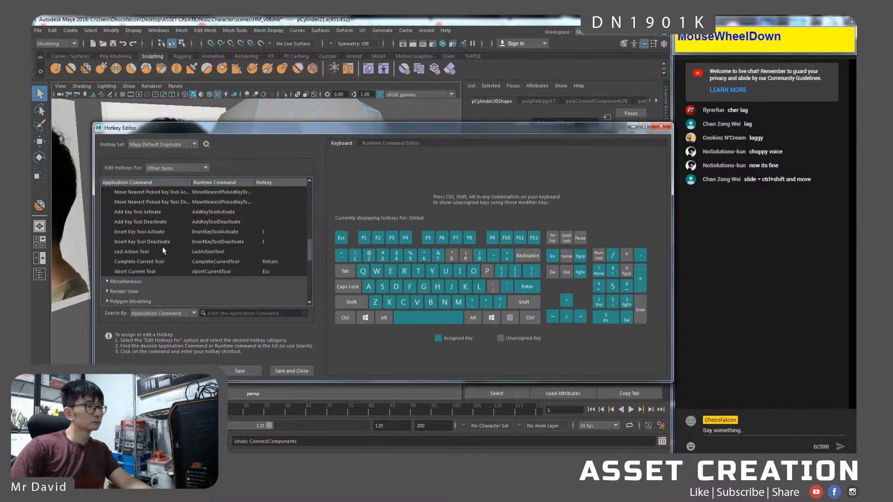
Look through the remaining Other Items groups and expand Menu Sets to check its commands.
scroll(164, 251, "down", 2)
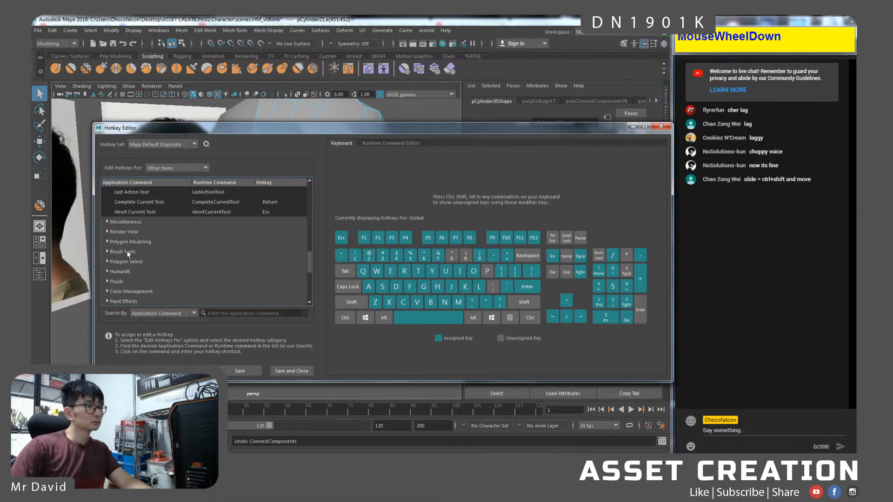
scroll(132, 252, "down", 3)
scroll(133, 252, "down", 1)
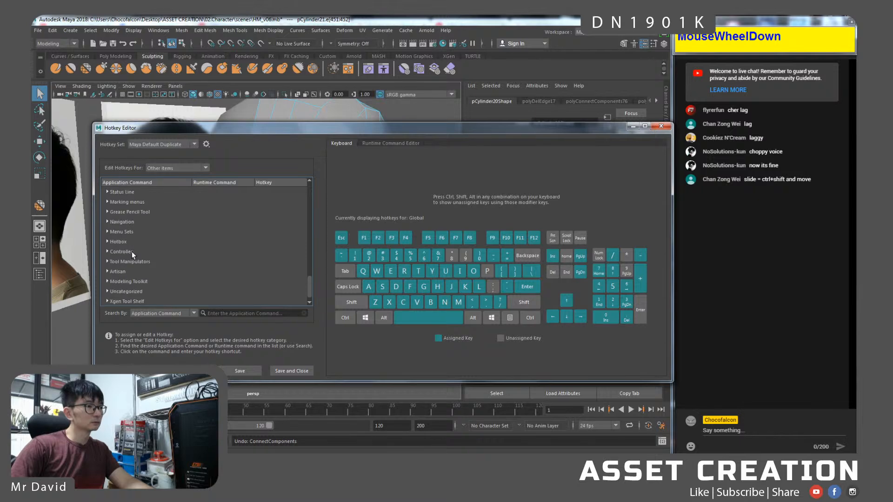
left_click(129, 232)
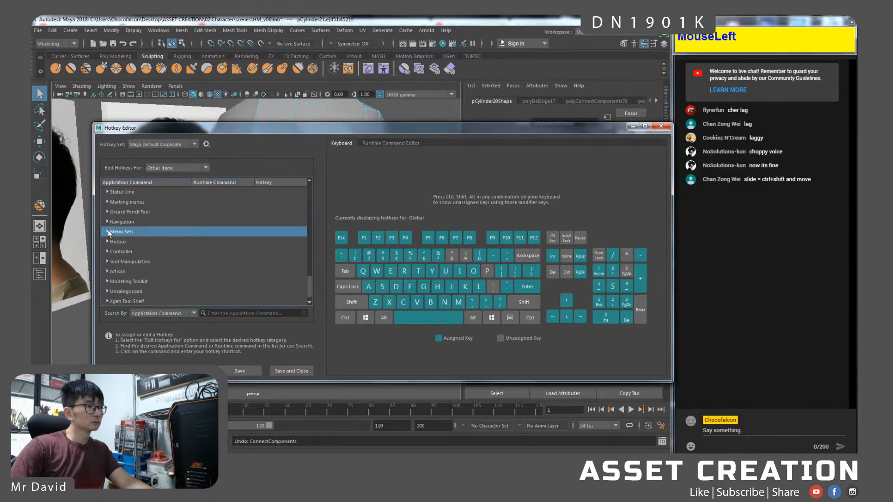
left_click(108, 232)
scroll(137, 236, "down", 1)
scroll(137, 235, "down", 2)
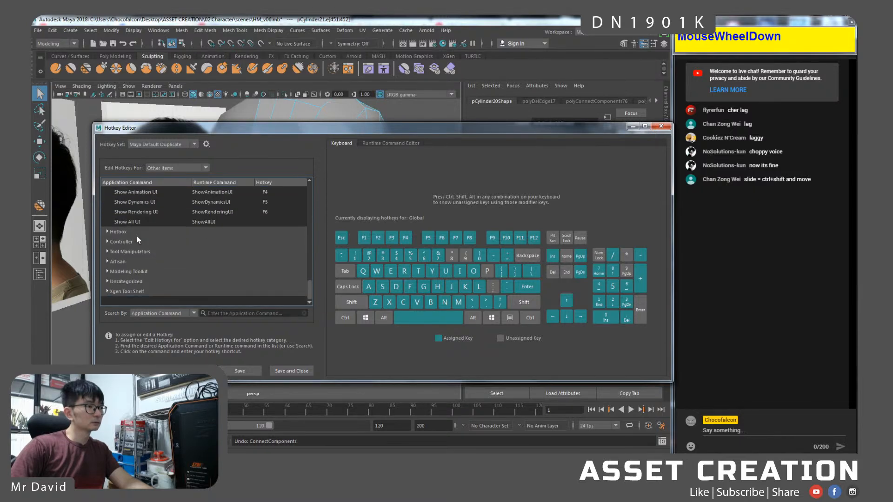
Expand the Modeling Toolkit group and look through its commands for the sliding constraint entries.
left_click(138, 251)
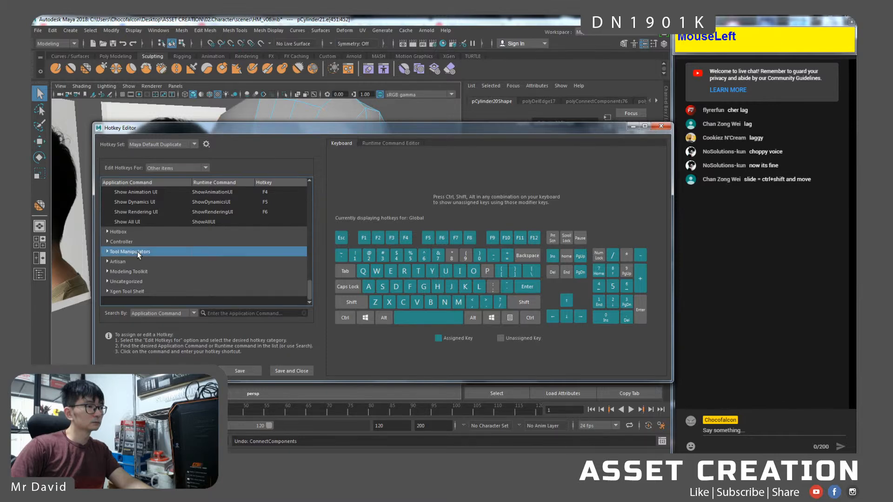
left_click(114, 272)
left_click(108, 272)
scroll(153, 234, "down", 2)
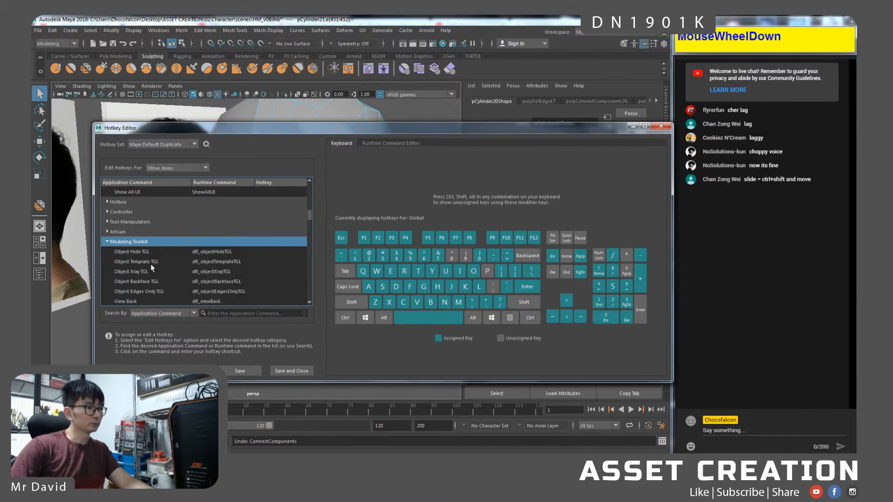
scroll(147, 233, "down", 3)
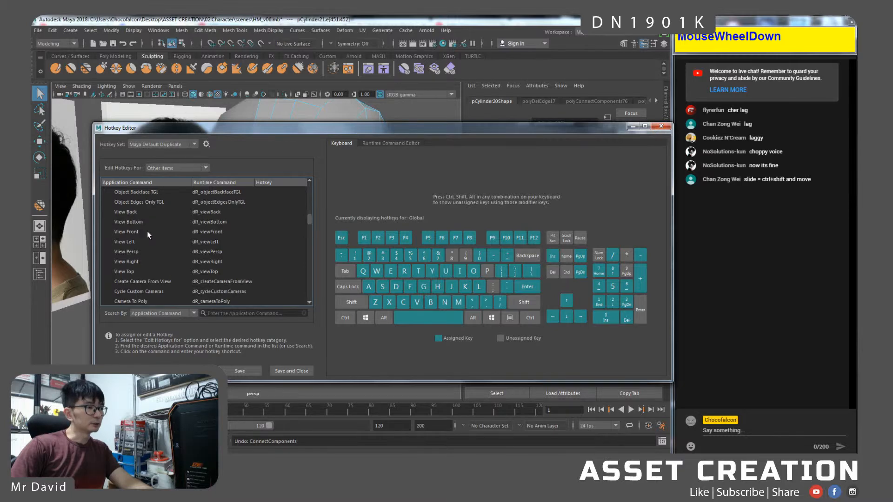
scroll(148, 241, "down", 4)
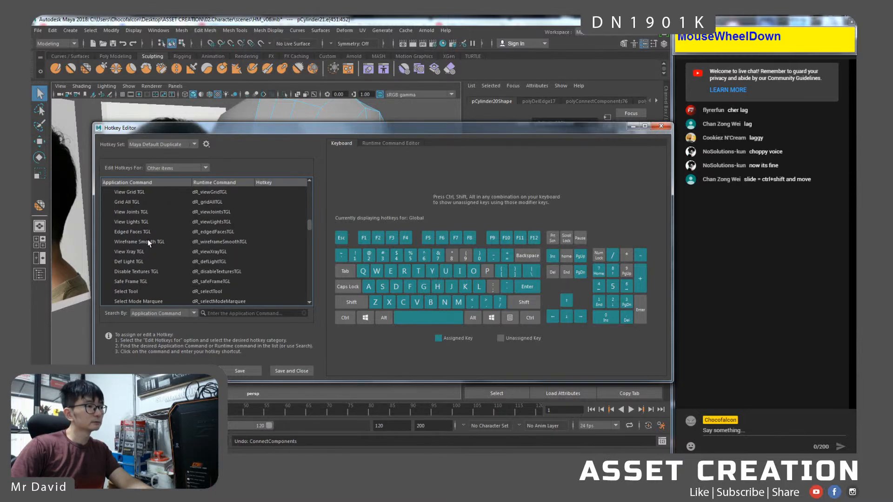
scroll(152, 247, "down", 2)
scroll(152, 247, "down", 3)
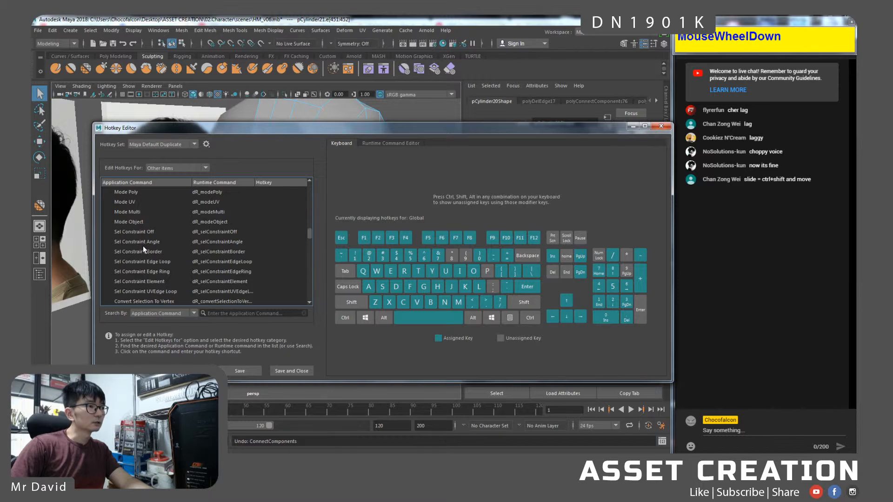
left_click(149, 263)
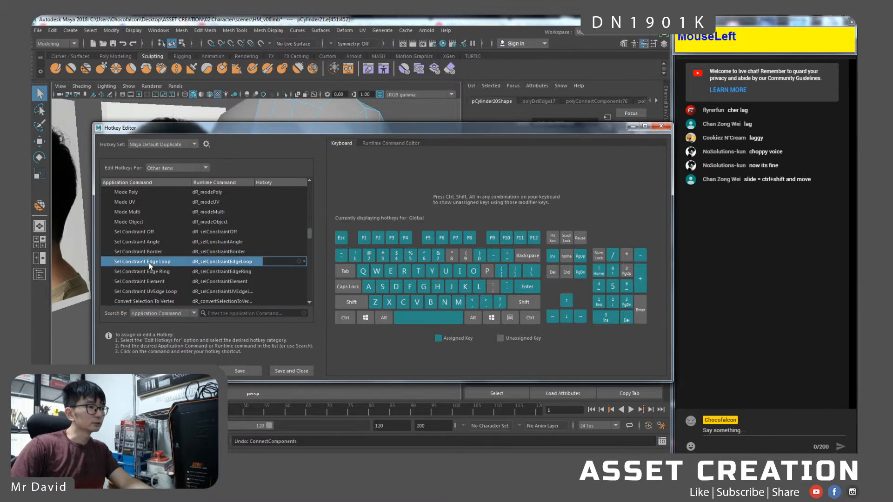
scroll(149, 263, "down", 1)
scroll(149, 263, "down", 4)
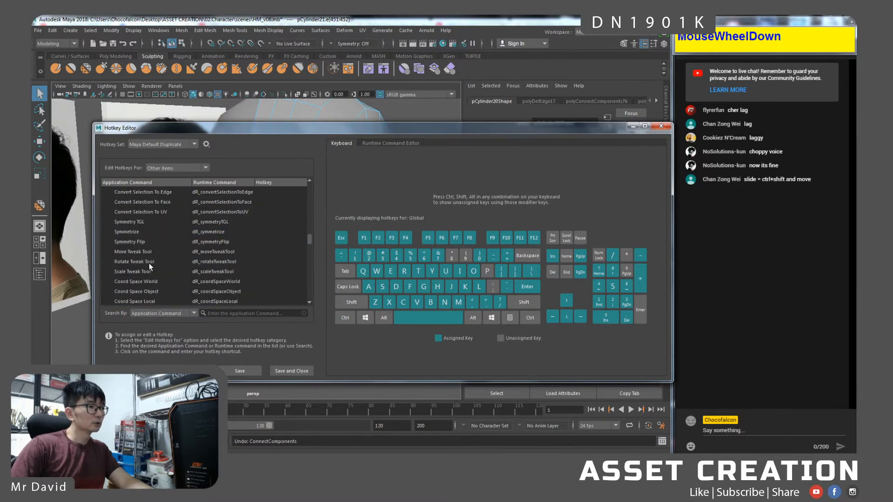
scroll(149, 263, "down", 4)
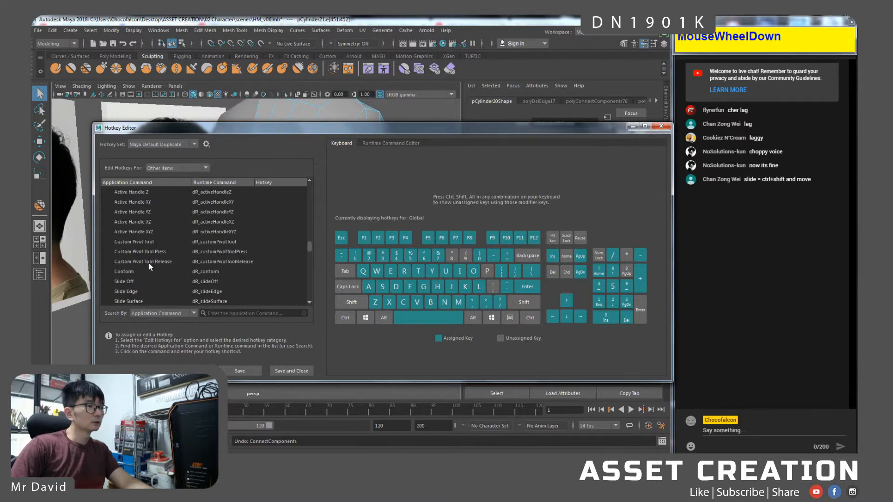
Assign Shift+X to the Slide Edge command and save the hotkey settings.
left_click(134, 290)
scroll(156, 272, "down", 1)
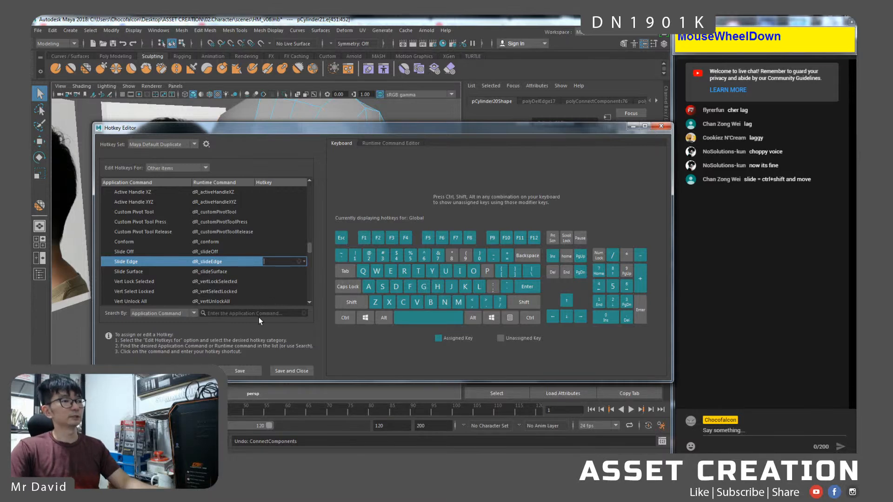
key("shift+x")
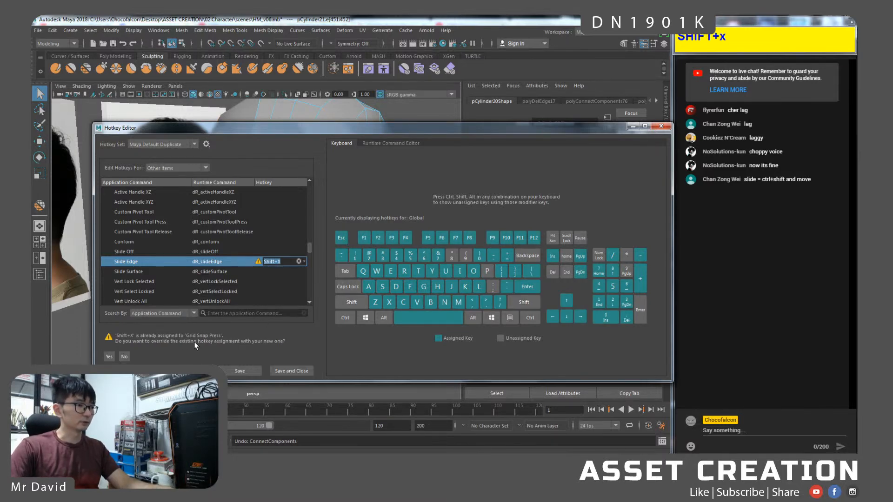
left_click(242, 369)
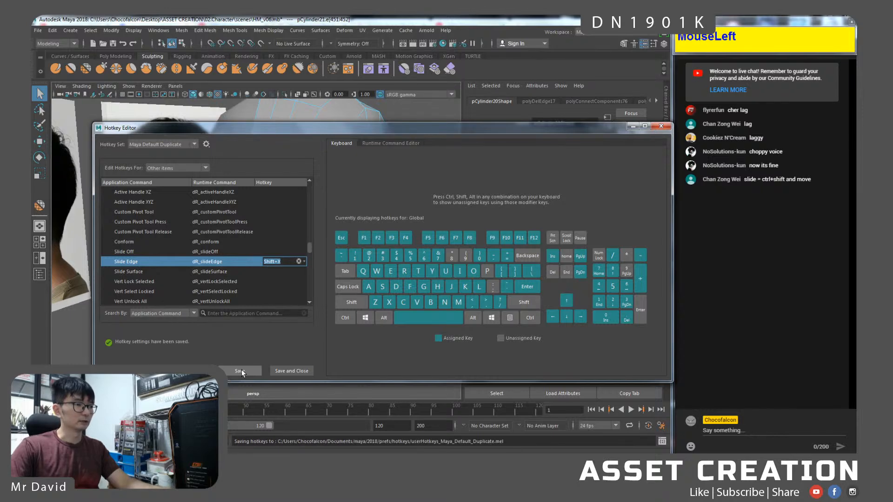
Uncover the head model, select a forehead vertex, and test moving it with the Slide Edge hotkey Shift+X.
left_click_drag(347, 133, 348, 229)
right_click_drag(314, 141, 274, 141)
left_click(298, 154)
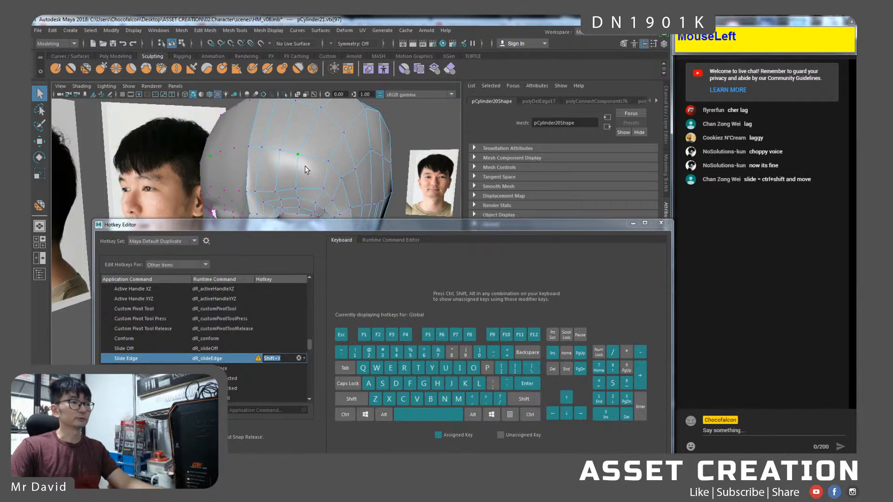
key("w")
key("shift+x")
mouse_move(288, 160)
left_mouse_down()
mouse_move(261, 157)
mouse_move(302, 161)
left_mouse_up()
key("shift+x")
key("shift+x")
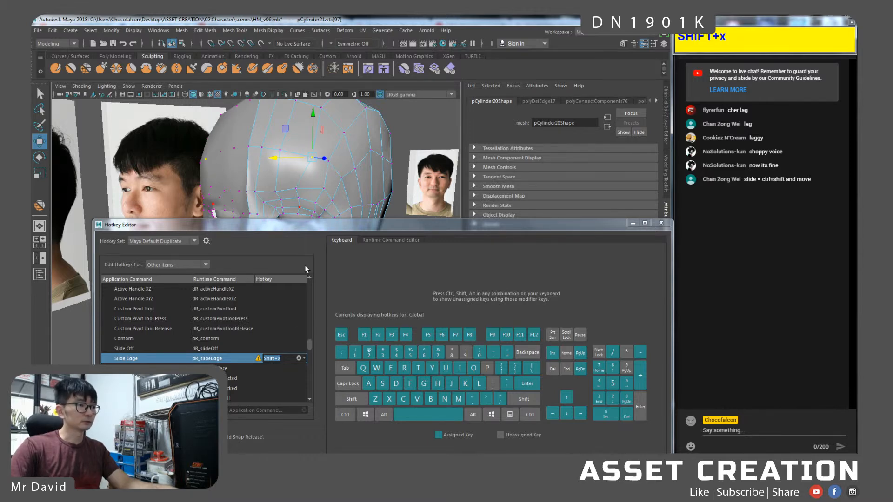
left_click(225, 359)
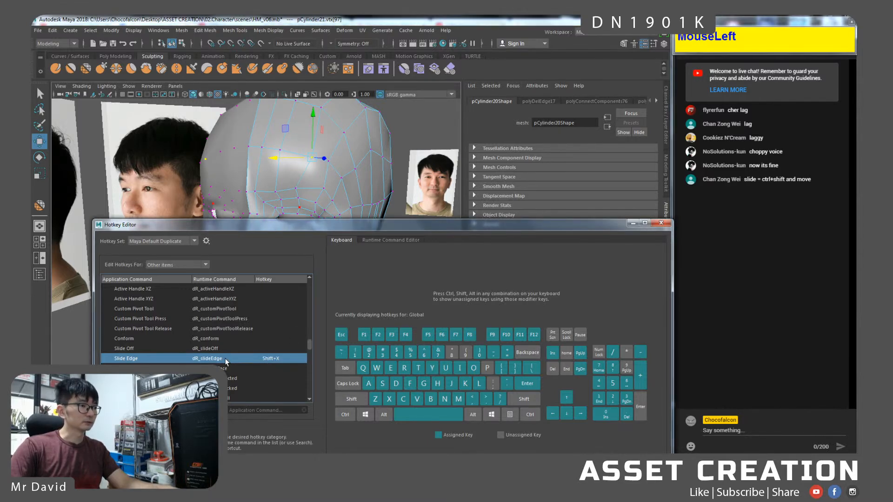
left_click(164, 348)
key("shift+x")
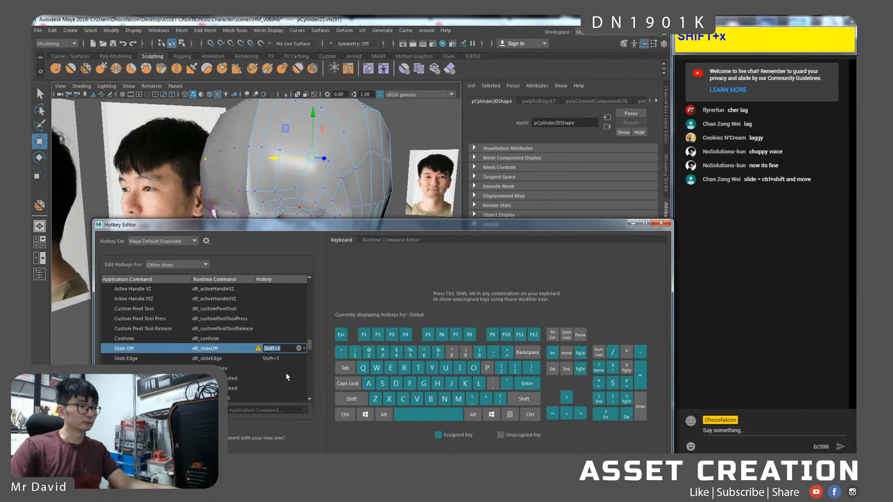
left_click_drag(331, 226, 320, 170)
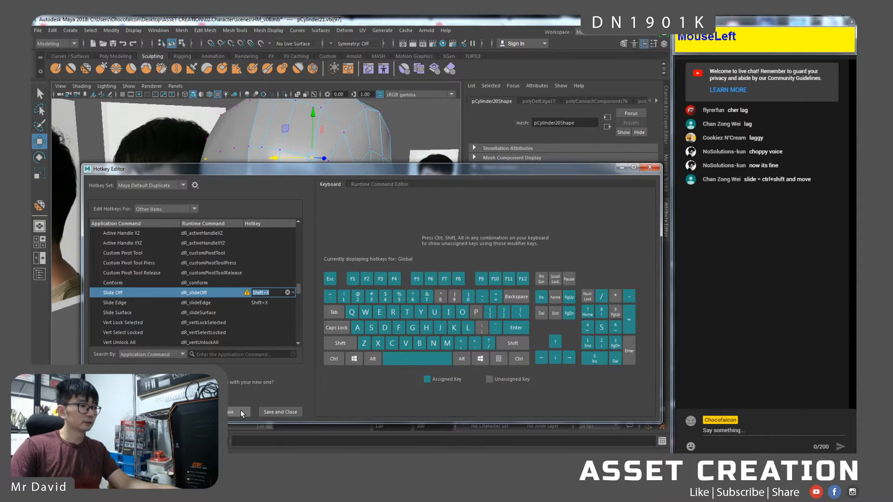
left_click(287, 293)
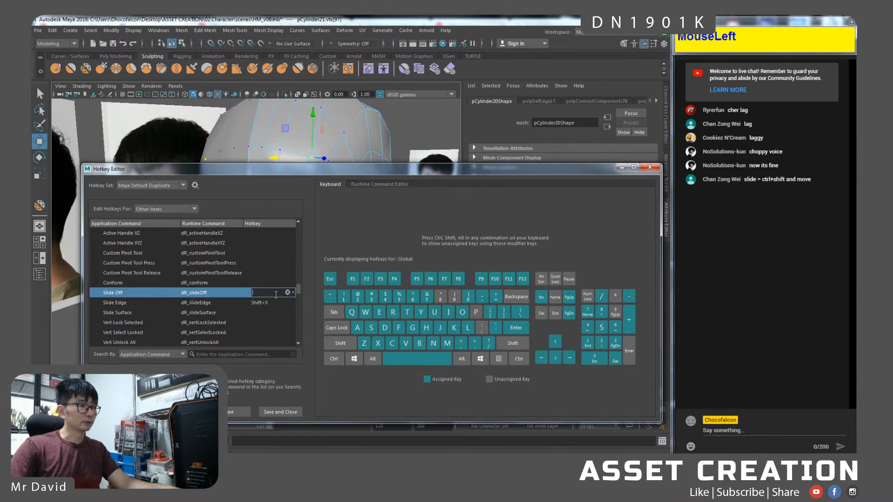
Assign Shift+C to the Slide Off command, override the existing assignment, and save the hotkey settings.
key("shift+c")
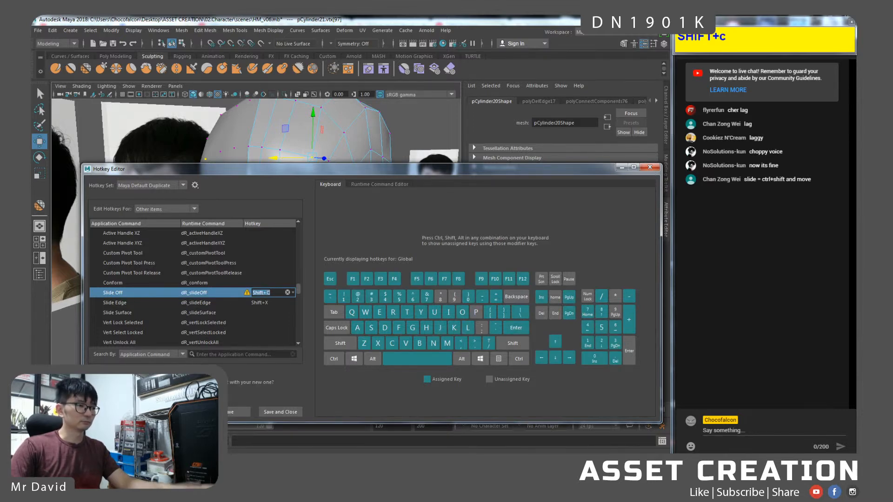
left_click(112, 395)
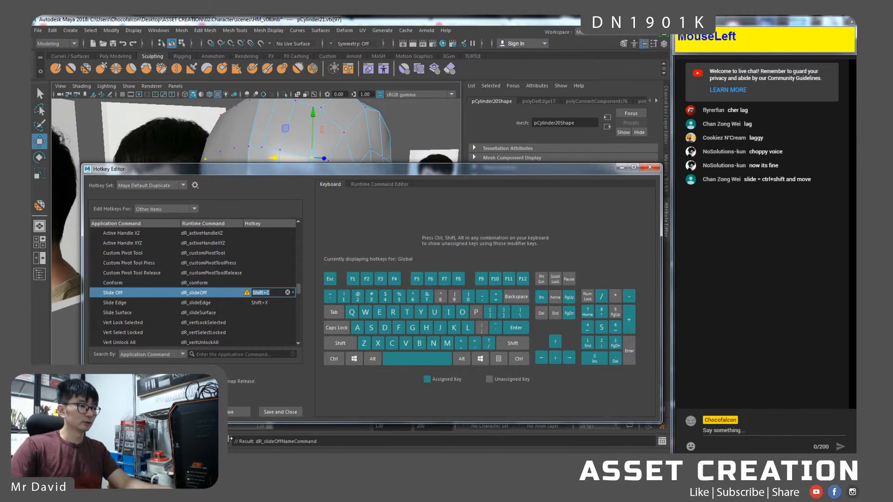
left_click(240, 412)
Test Shift+X and Shift+C by moving the forehead vertex with sliding on and off, and put the Hotkey Editor away.
left_click_drag(358, 167, 352, 249)
key("shift+x")
left_click_drag(294, 160, 277, 163)
key("shift+c")
mouse_move(269, 124)
left_mouse_down()
mouse_move(289, 153)
mouse_move(286, 124)
left_mouse_up()
left_click_drag(282, 156, 280, 157)
left_click(612, 250)
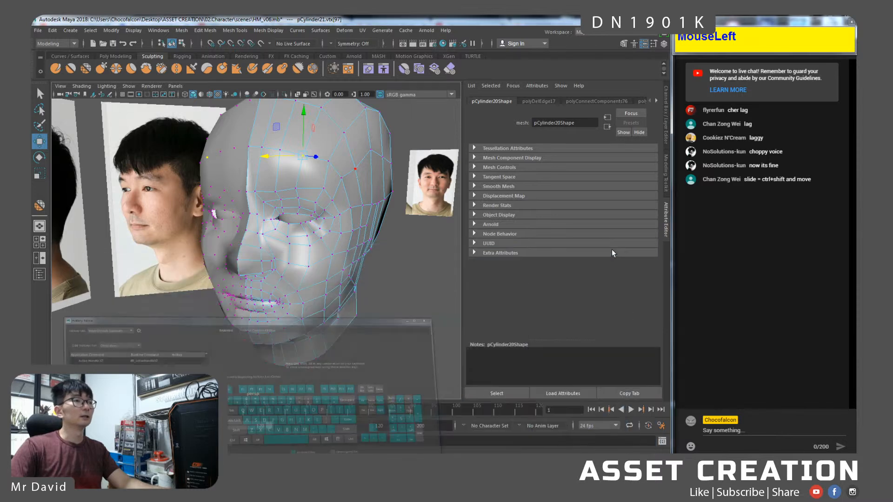
Turn on smooth mesh preview for the half of the head being edited and view the face from the front.
right_click_drag(382, 242, 326, 155, "alt")
left_click(381, 250)
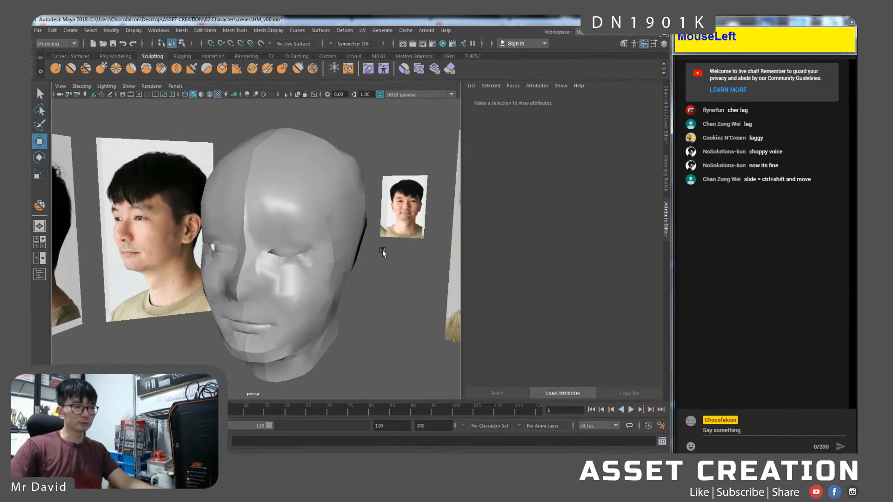
left_click(356, 196)
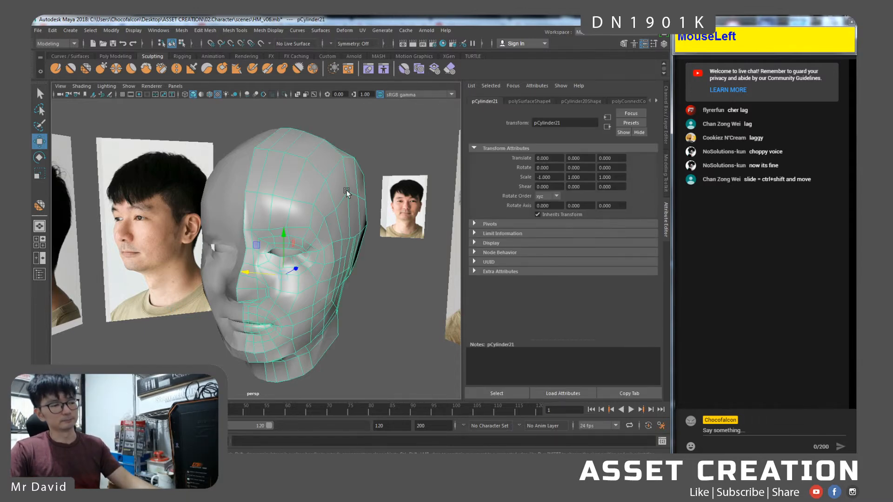
key("3")
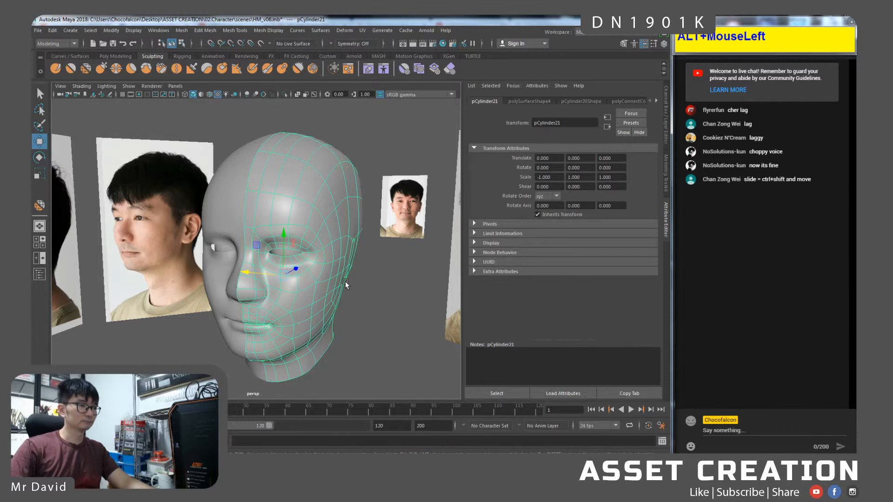
left_click(370, 288)
middle_click_drag(371, 288, 362, 271, "alt")
right_click_drag(362, 272, 370, 293, "alt")
mouse_move(370, 293)
left_mouse_down("alt")
mouse_move(391, 268)
mouse_move(375, 291)
left_mouse_up("alt")
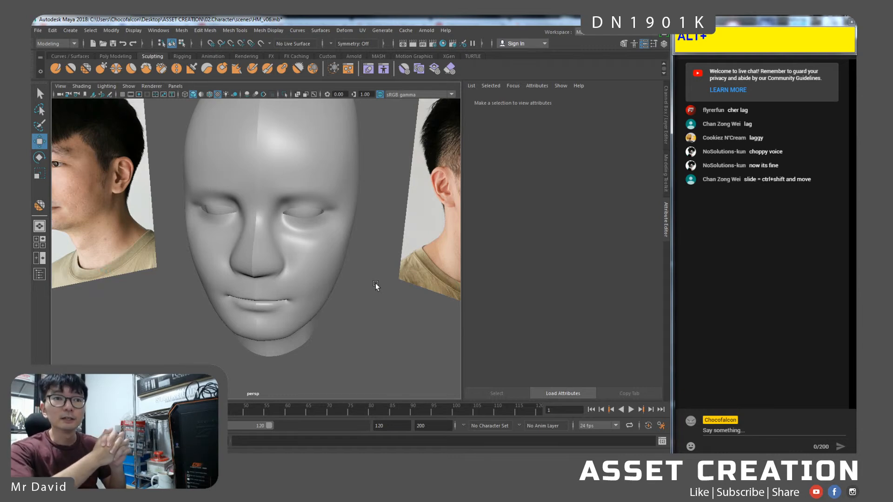
Select a forehead vertex on the smoothed half and slide it slightly along its edge, and clear the selection.
left_click(297, 214)
left_click(311, 156)
left_click_drag(313, 157, 302, 152, "alt")
right_click_drag(310, 144, 289, 146)
left_click(305, 144)
mouse_move(301, 156)
left_mouse_down("ctrl+shift")
mouse_move(279, 146)
mouse_move(302, 152)
left_mouse_up("ctrl+shift")
left_click_drag(306, 284, 347, 275, "alt")
left_click(359, 286)
left_click_drag(268, 239, 263, 262, "alt")
left_click_drag(313, 285, 315, 279, "alt")
middle_click_drag(289, 240, 293, 264, "alt")
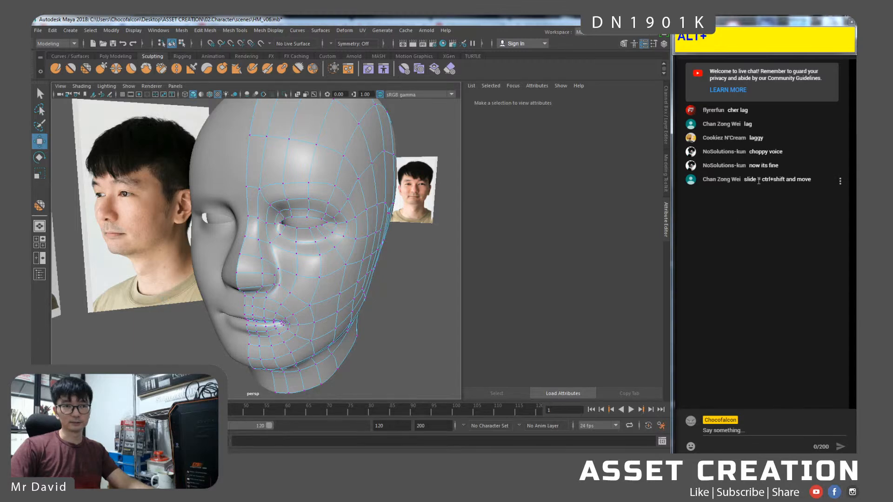
Highlight "ctrl+shift" in the live chat message and select a vertex on the outer cheek of the head mesh.
left_click_drag(762, 179, 787, 179)
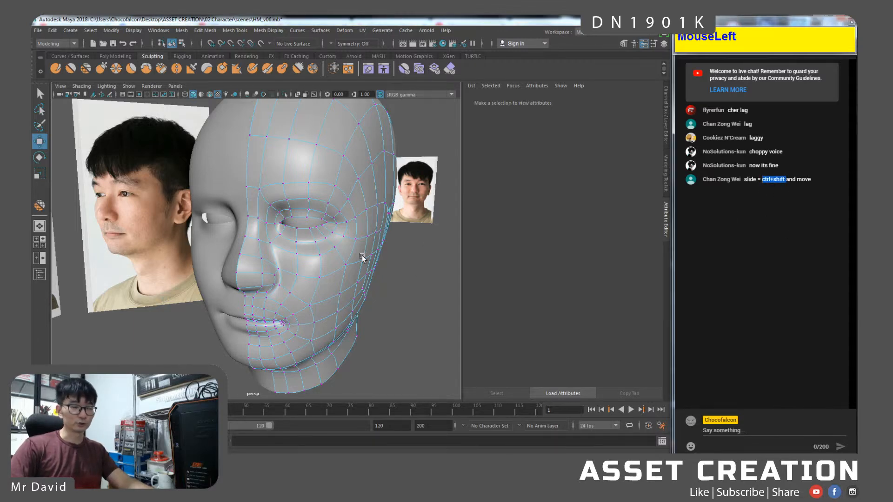
left_click(387, 302)
left_click(362, 261)
middle_click_drag(339, 304, 339, 284, "alt")
right_click_drag(339, 284, 346, 293, "alt")
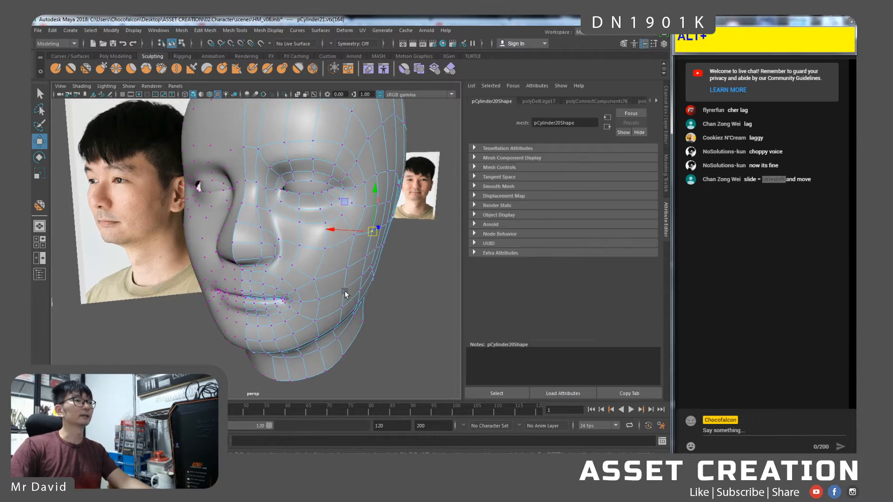
Return the head mesh to object mode and examine the smoothed face around the nose and mouth.
left_click_drag(295, 299, 286, 289, "alt")
right_click_drag(307, 237, 355, 223)
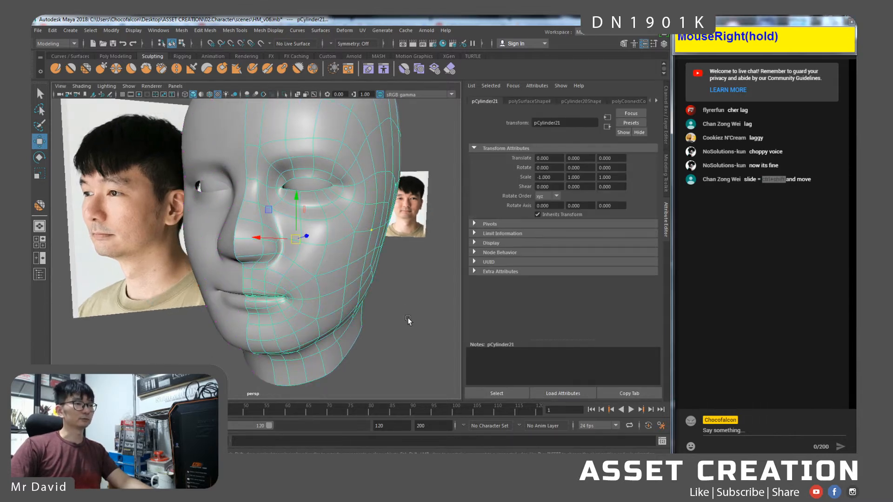
left_click(409, 321)
right_click_drag(409, 321, 329, 271, "alt")
left_click_drag(329, 271, 331, 309, "alt")
right_click_drag(331, 309, 305, 324, "alt")
left_click_drag(305, 322, 297, 316, "alt")
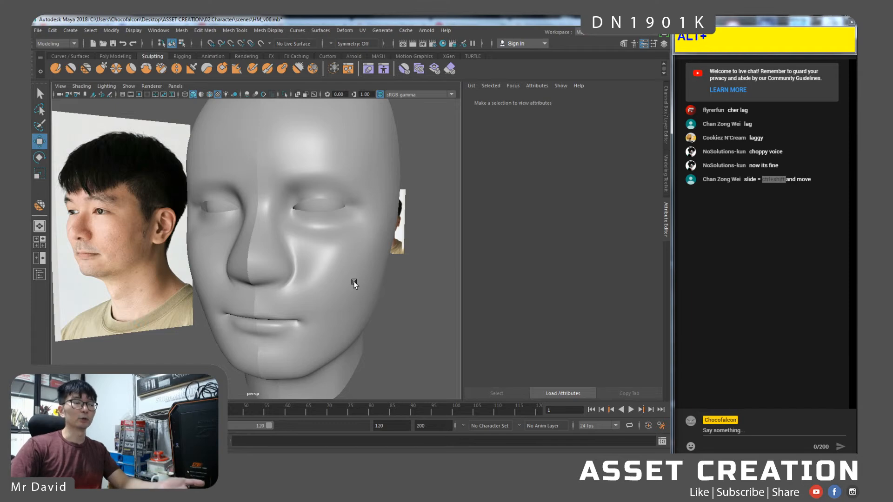
left_click(280, 310)
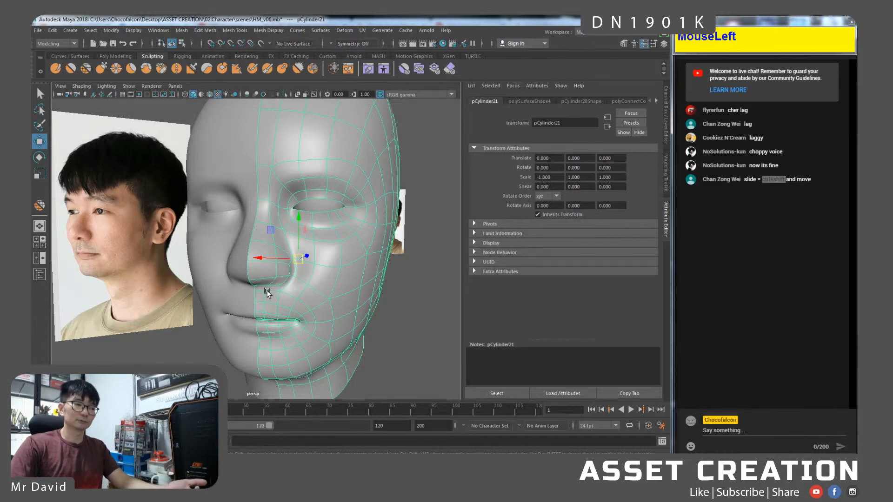
left_click_drag(397, 295, 283, 287, "alt")
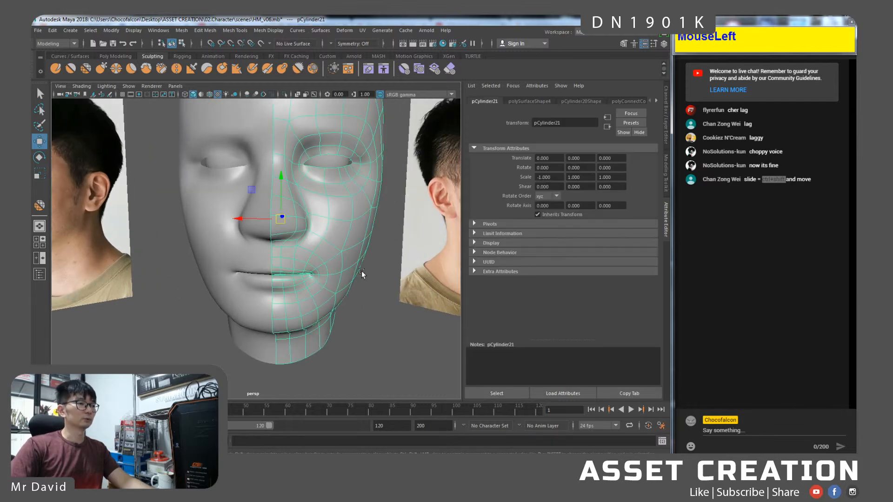
Switch to the browser and examine the lip topology and mouth sculpting references on the Pinterest and Google Images pages.
left_click(140, 470)
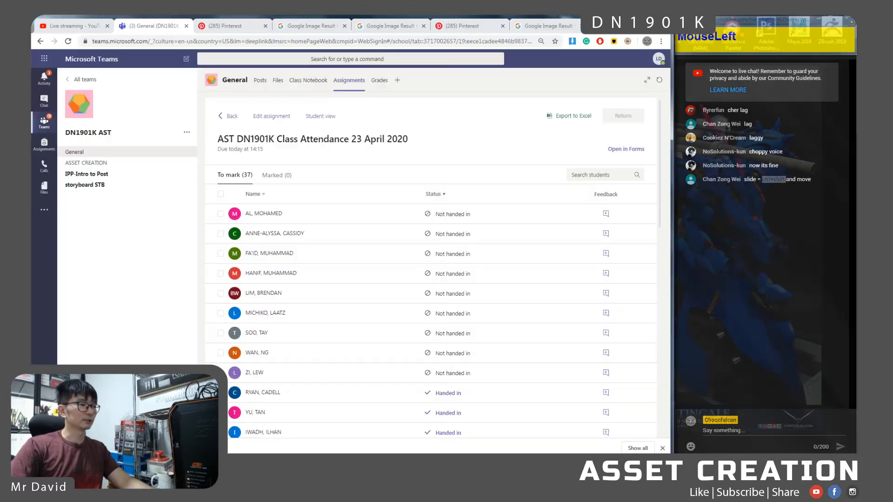
left_click(98, 421)
left_click(235, 28)
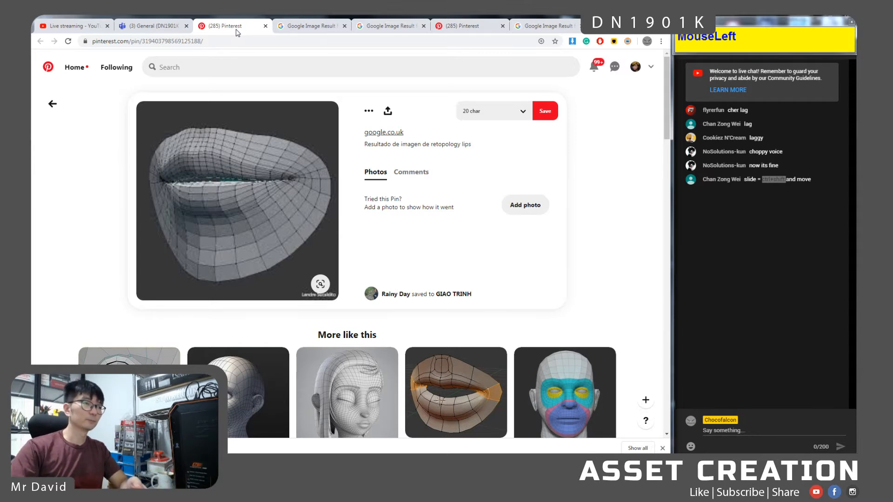
left_click(308, 26)
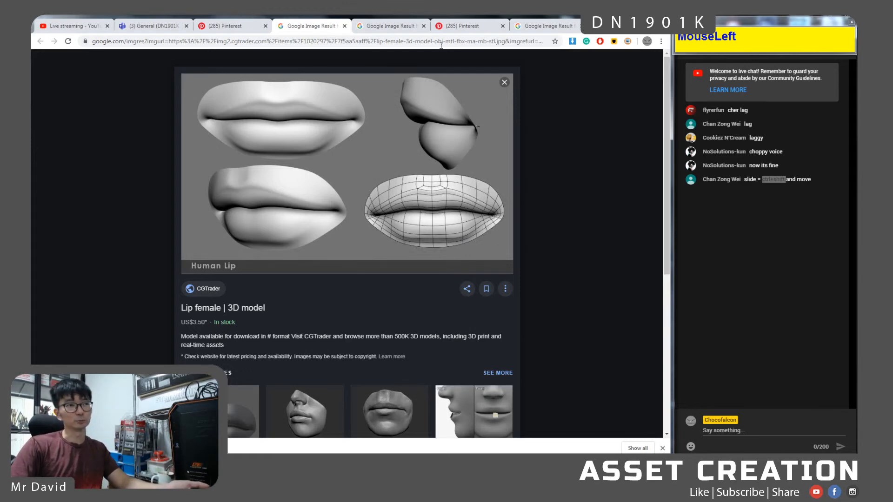
left_click(393, 26)
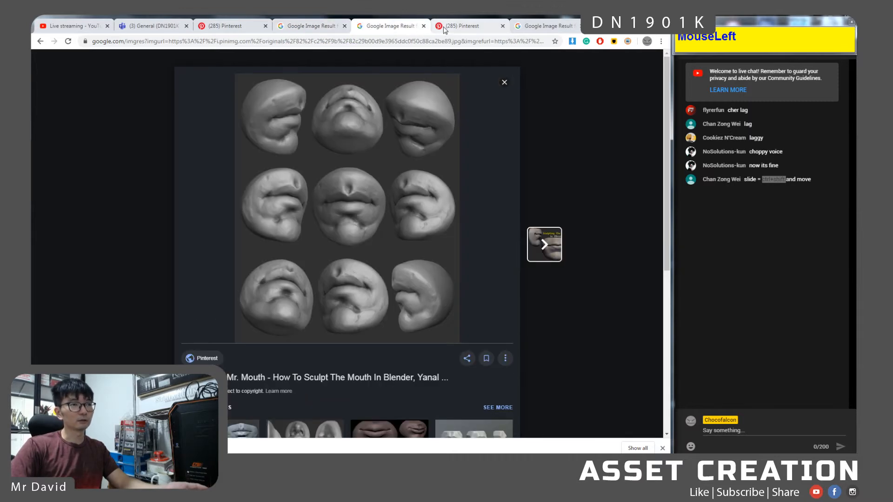
left_click(468, 29)
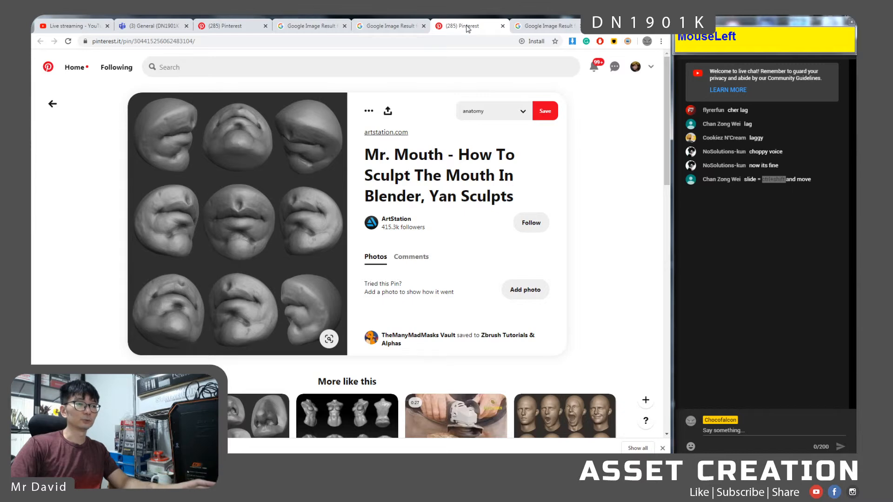
left_click(529, 27)
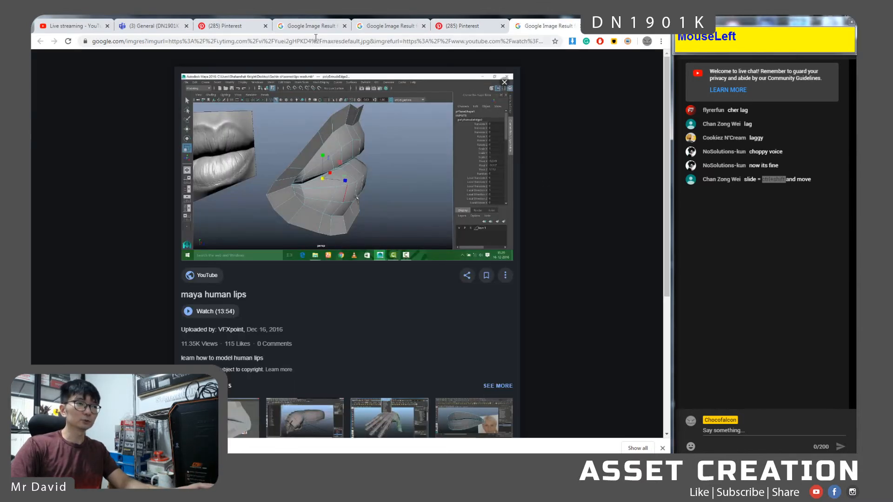
left_click(218, 26)
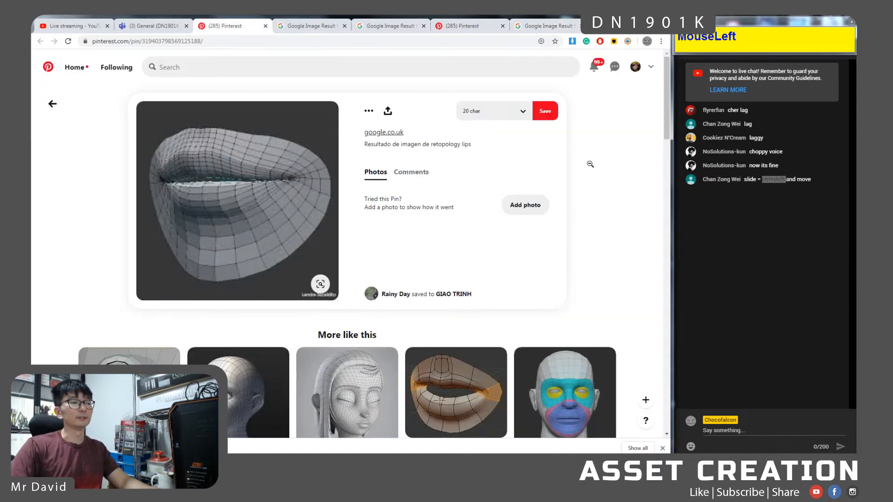
Close all the Pinterest and Google Images lip reference pages in the browser.
middle_click(231, 25)
middle_click(230, 26)
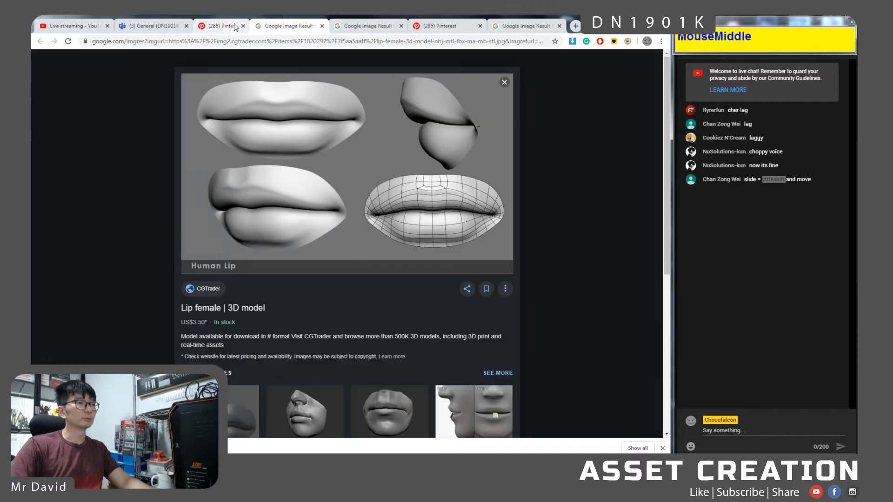
middle_click(230, 25)
middle_click(275, 27)
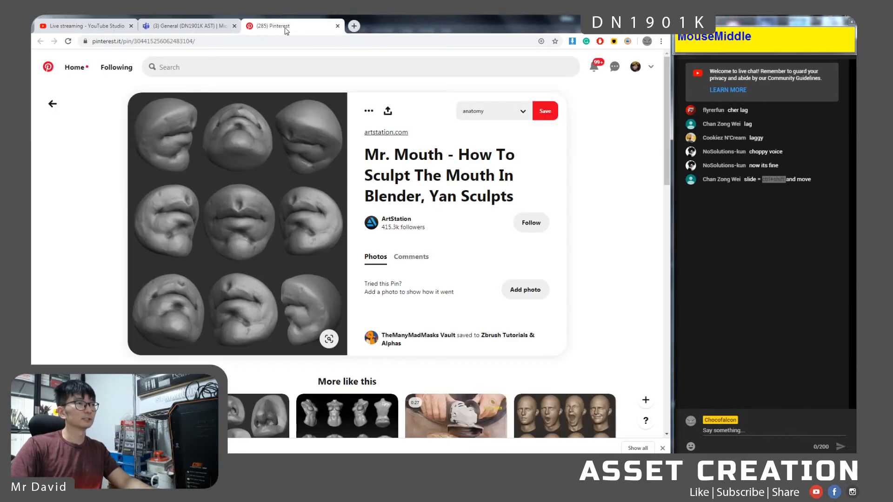
middle_click(284, 27)
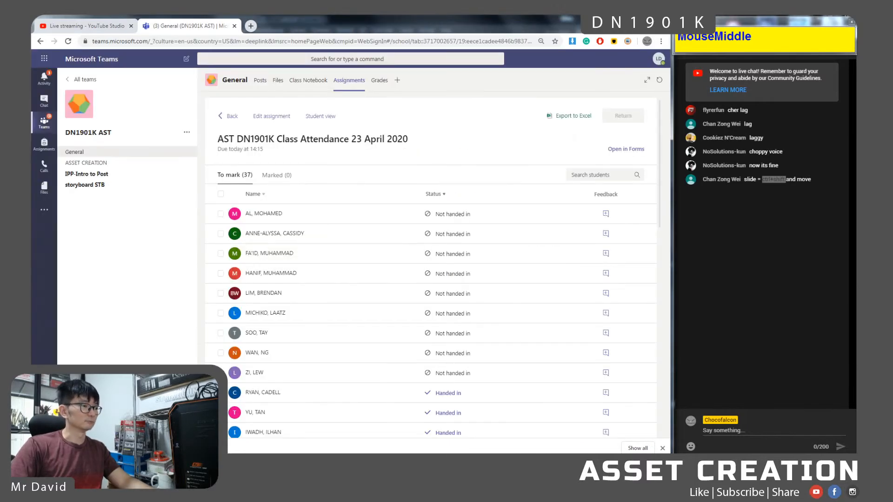
Switch to Photoshop and examine the mouth in the front and three-quarter face photos at 100% zoom.
left_click(205, 460)
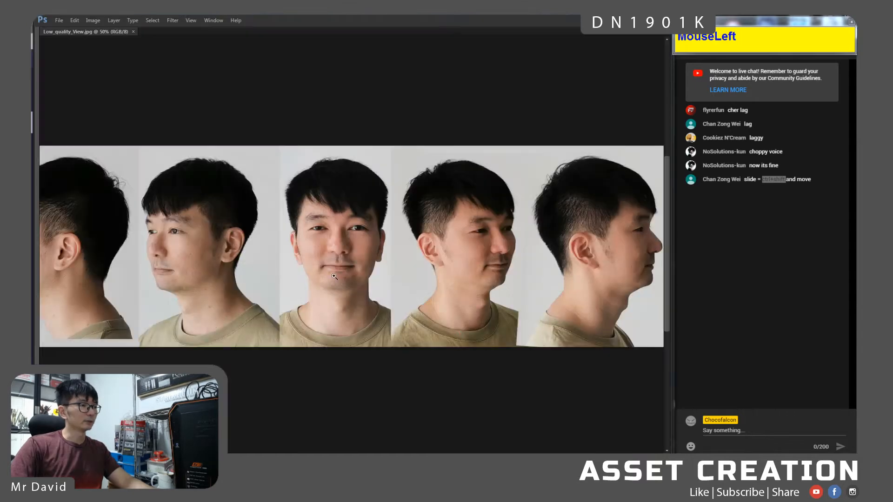
left_click(237, 300)
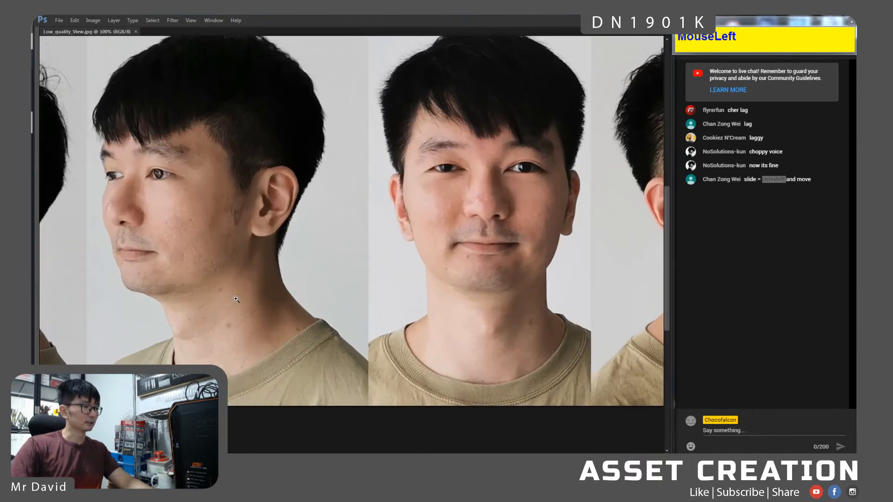
left_click_drag(393, 288, 204, 304)
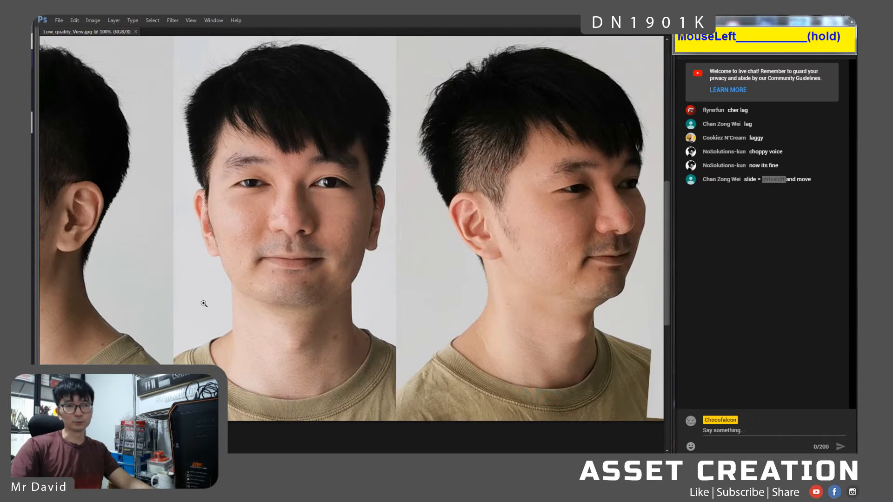
left_click_drag(324, 282, 277, 283)
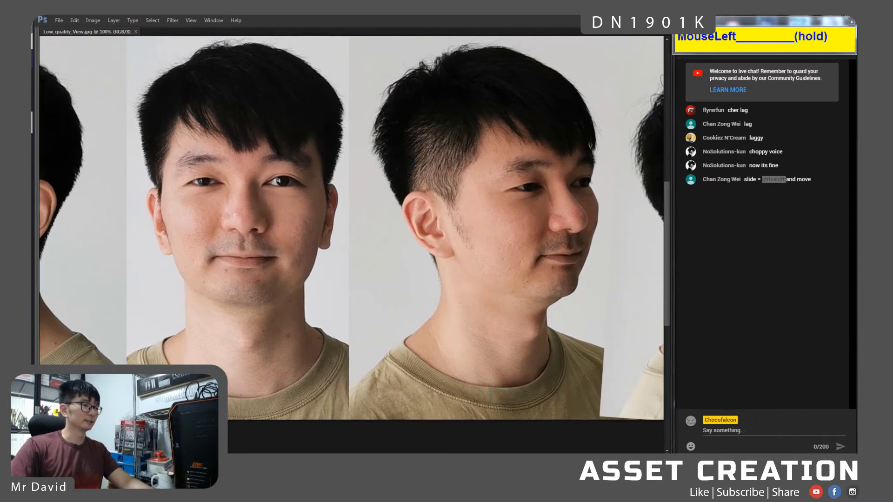
Return to Maya, enlarge the viewport and compare the head from a three-quarter angle with the matching face photo.
left_click(219, 464)
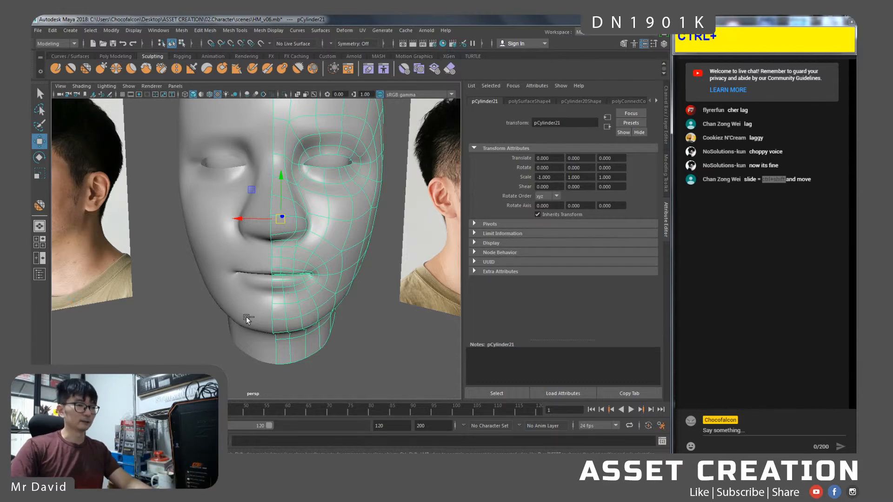
key("ctrl+space")
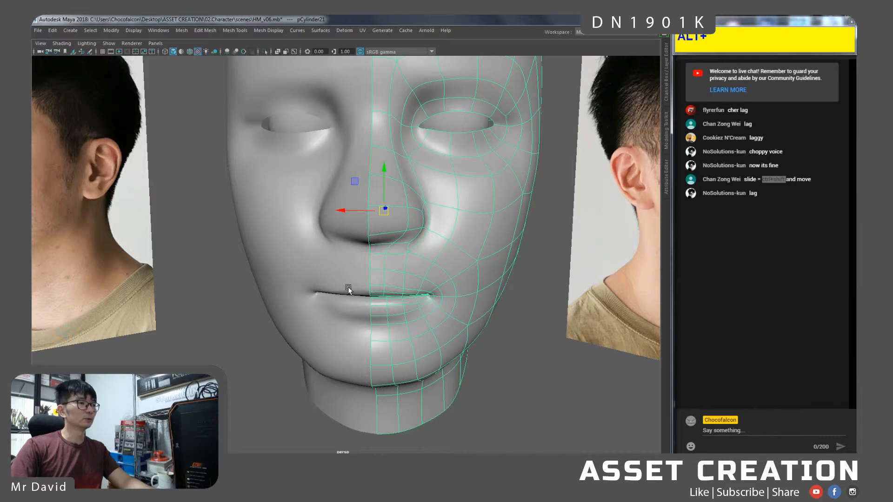
left_click_drag(347, 287, 315, 289, "alt")
right_click_drag(315, 289, 278, 239, "alt")
left_click_drag(212, 236, 239, 252, "alt")
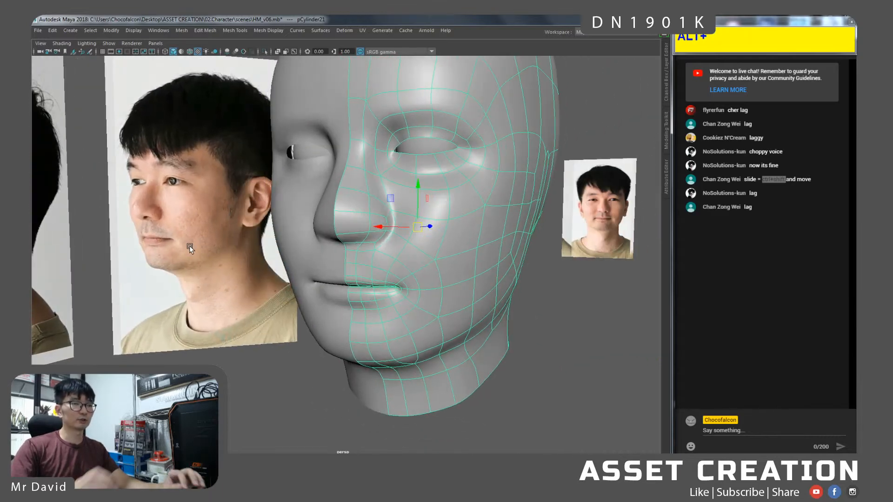
key("F1")
left_click_drag(473, 250, 424, 277, "alt")
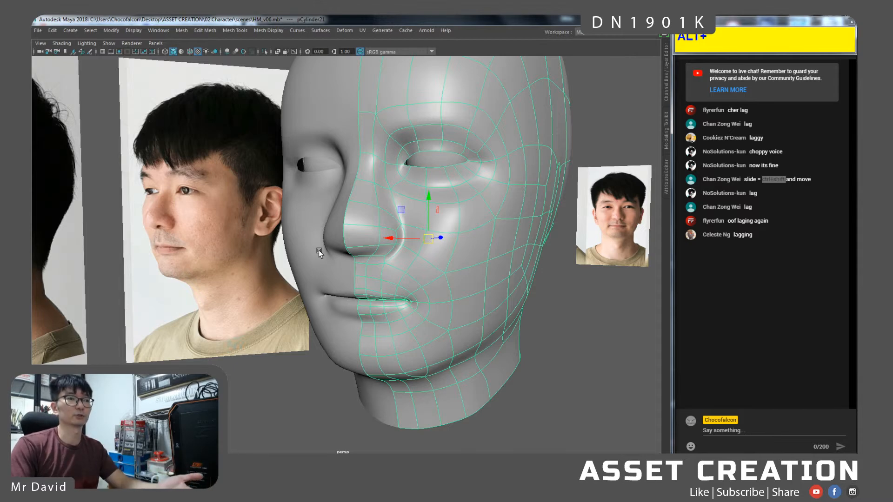
Narrow the Maya window to sit beside Photoshop and frame the three-quarter face photo in the exposed area.
left_click_drag(31, 180, 228, 183)
left_click(156, 465)
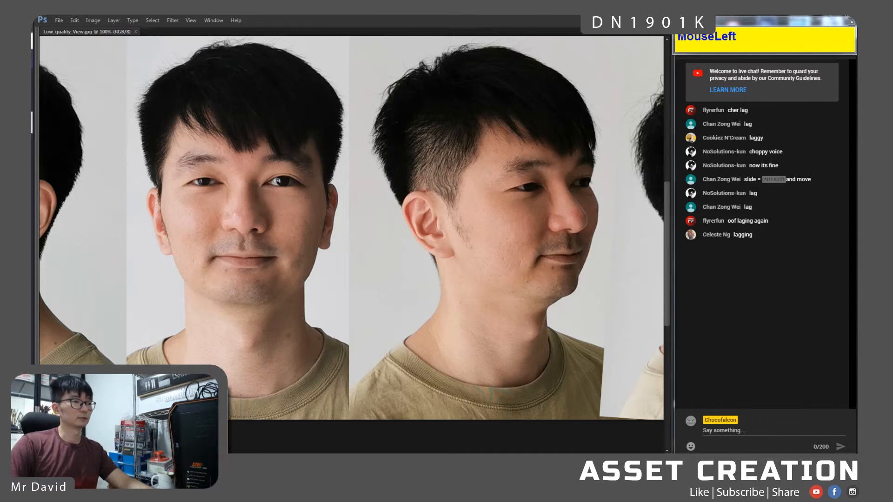
left_click(196, 465)
left_click(181, 229)
left_click_drag(257, 234, 203, 261)
left_click_drag(46, 243, 223, 233)
key("alt+Tab")
Delete the existing head halves and show all hidden objects in the scene.
left_click(587, 326)
middle_click_drag(587, 326, 452, 283, "alt")
left_click_drag(453, 283, 473, 232, "alt")
right_click_drag(473, 232, 507, 330, "alt")
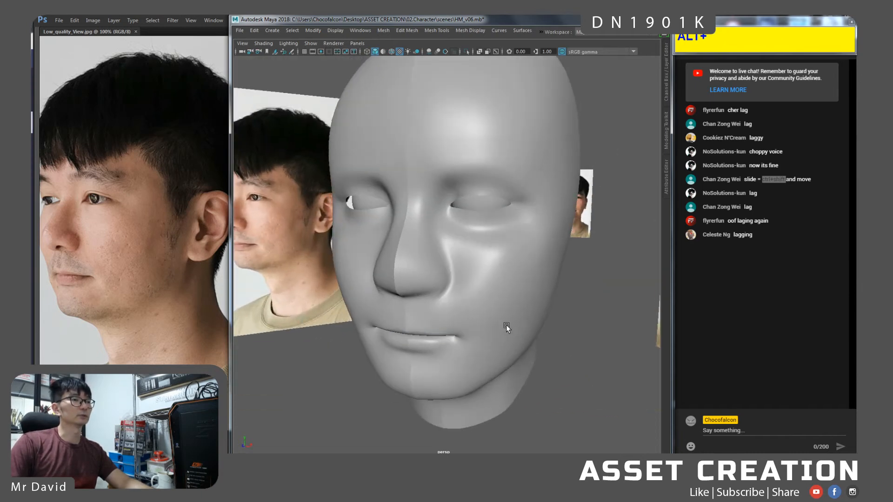
left_click(505, 326)
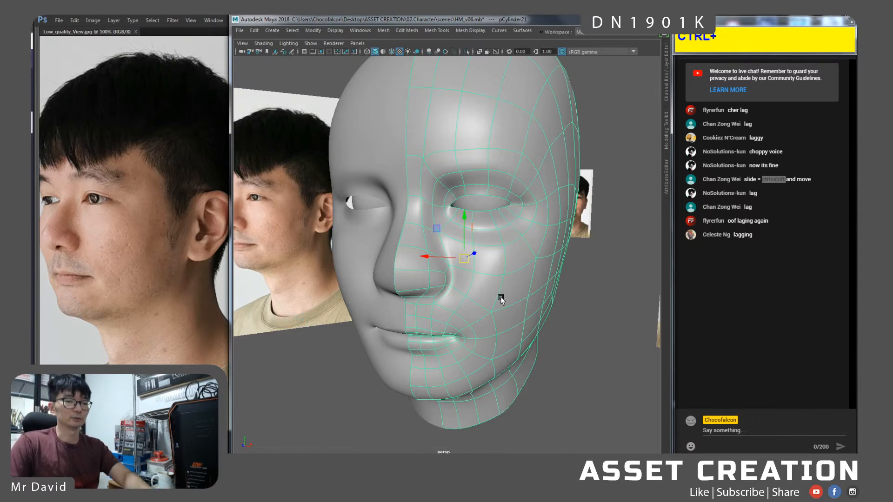
key("Delete")
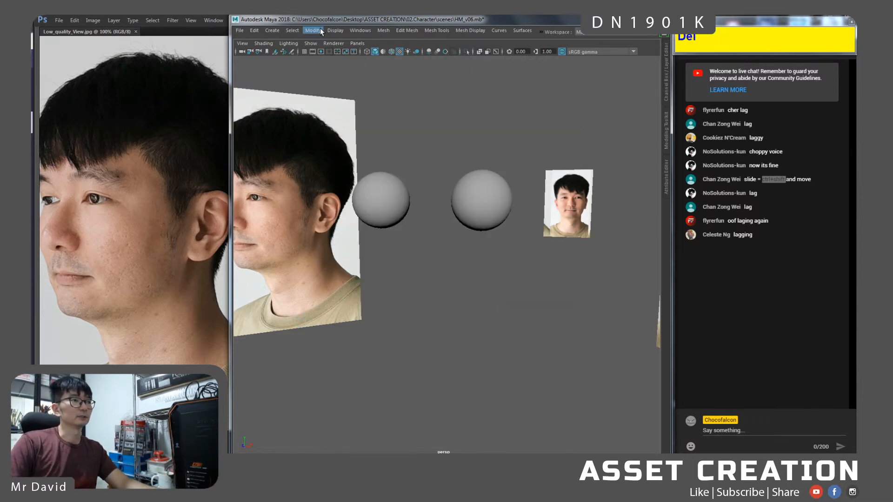
left_click(333, 29)
mouse_move(363, 85)
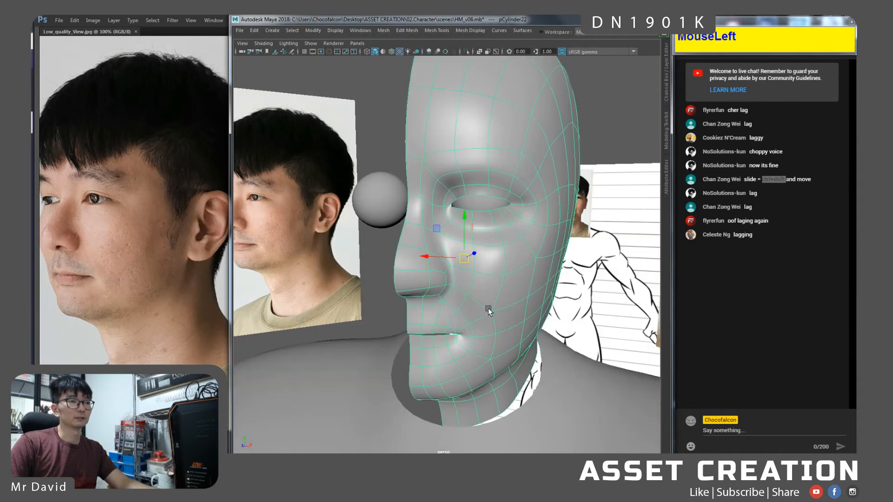
Hide both halves of the body mesh, keeping the head half and the photo planes in the scene.
left_click(487, 308)
scroll(491, 302, "down", 5)
left_click(493, 328)
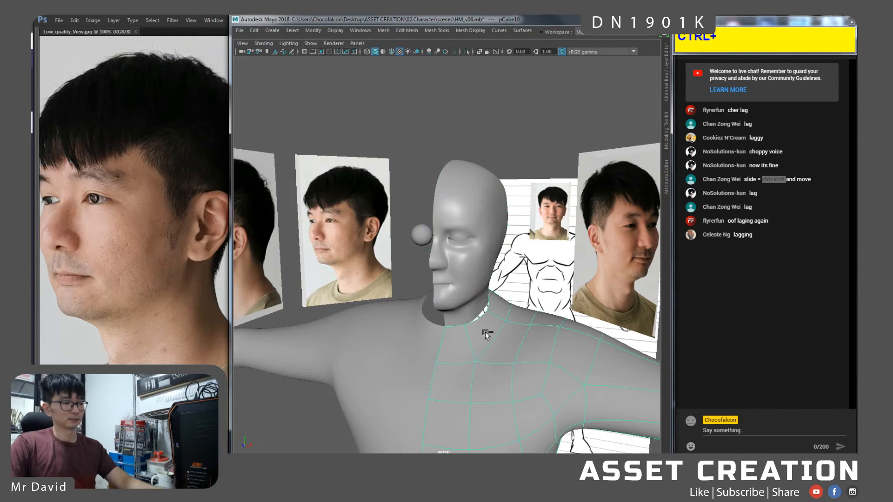
key("ctrl+h")
scroll(511, 332, "down", 6)
left_click(528, 334)
Unlock the Imageplane layer, hide the full-body reference drawings, and set the layer back to reference.
key("ctrl+space")
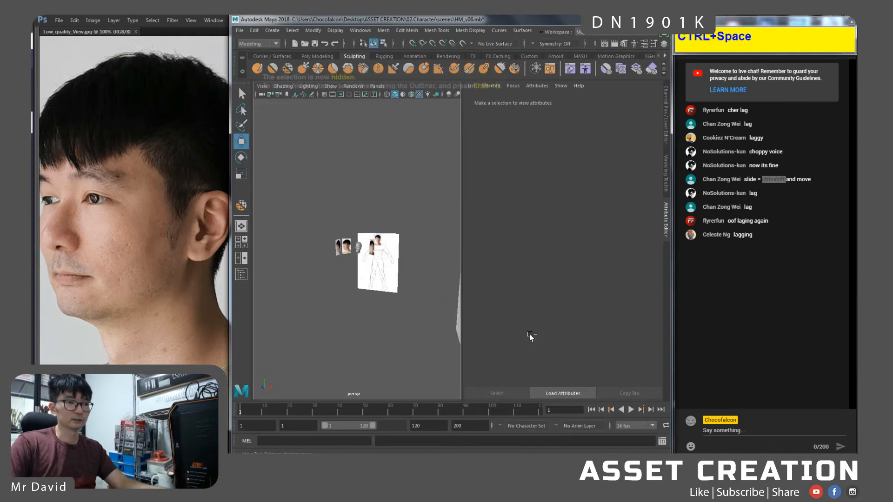
left_click(666, 140)
left_click(558, 343)
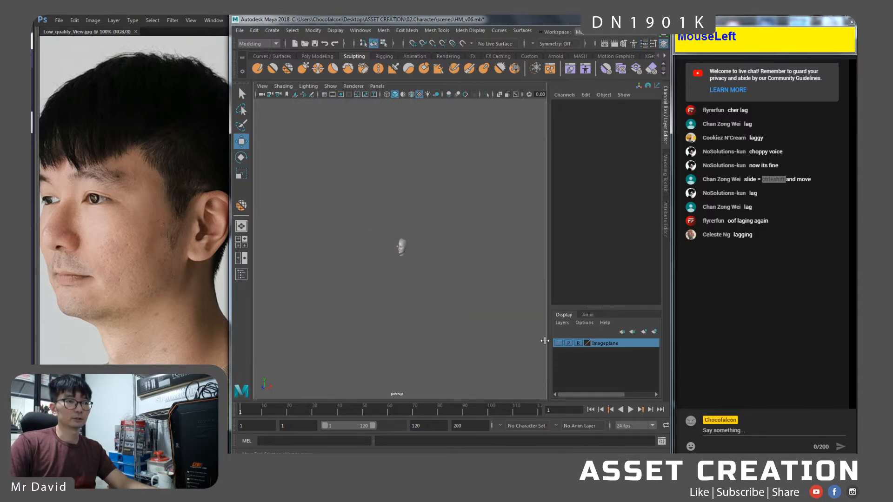
left_click(559, 343)
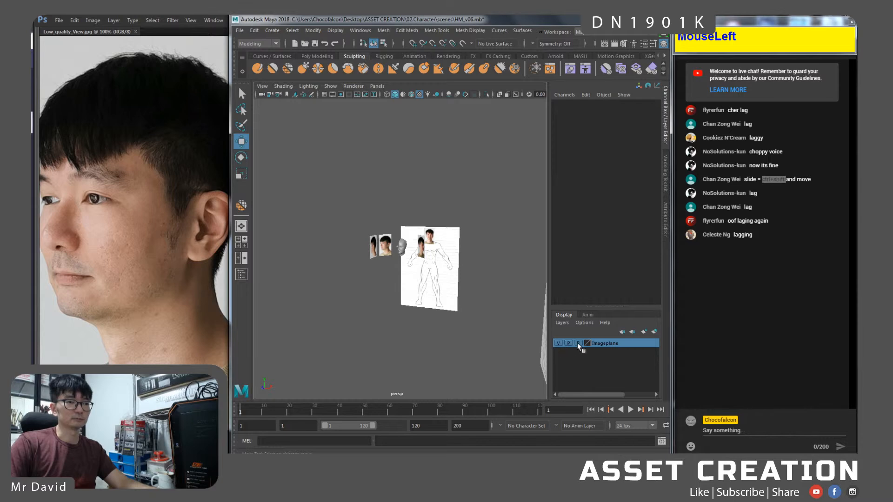
left_click(443, 276)
scroll(437, 272, "down", 3)
key("ctrl+h")
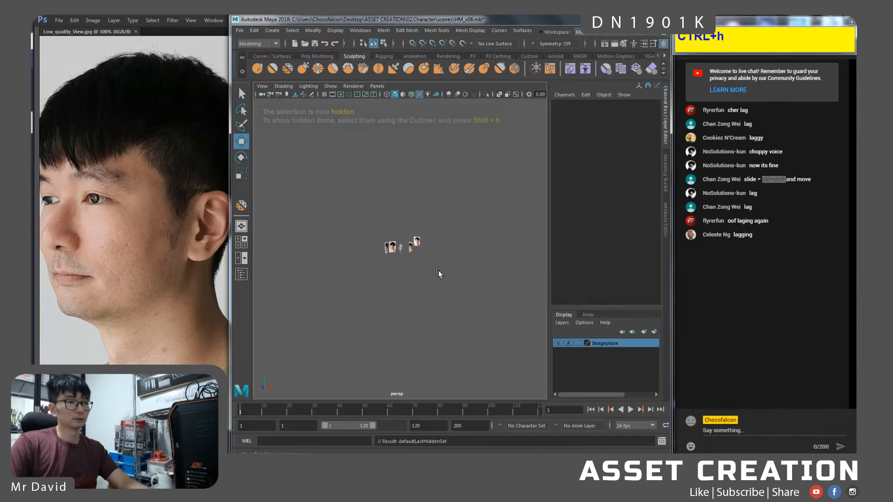
left_click(580, 344)
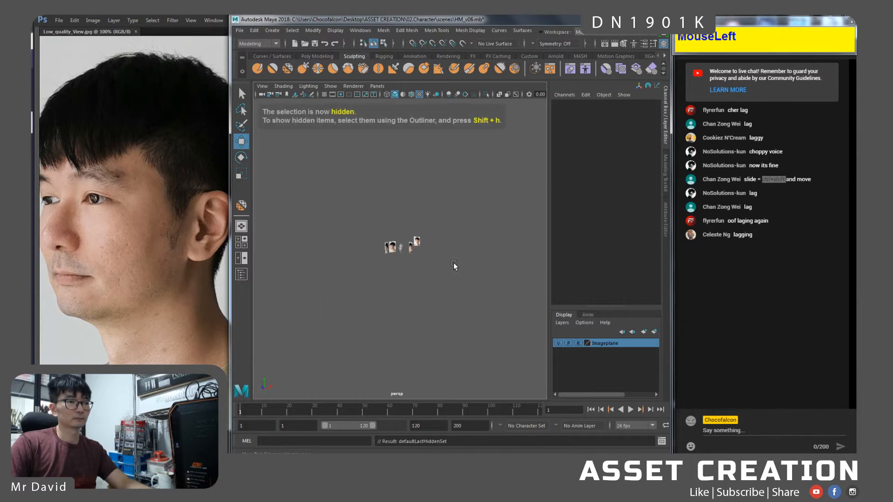
Select the remaining half of the head and view it from the front in the enlarged viewport.
scroll(456, 266, "up", 5)
left_click(432, 281)
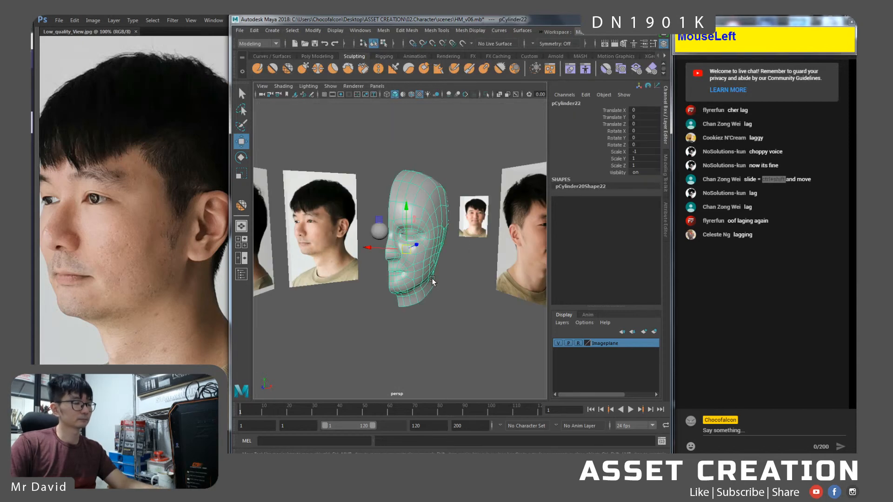
key("ctrl+space")
scroll(434, 280, "up", 3)
middle_click_drag(447, 281, 504, 279, "alt")
left_click_drag(503, 279, 461, 260, "alt")
Mirror the head half as an instance with Duplicate Special, using scale X -1, Y 1 and Z 1.
key("ctrl+shift+d")
key("ctrl+z")
mouse_move(456, 296)
left_mouse_down("alt")
mouse_move(451, 300)
mouse_move(470, 297)
left_mouse_up("alt")
left_click(254, 30)
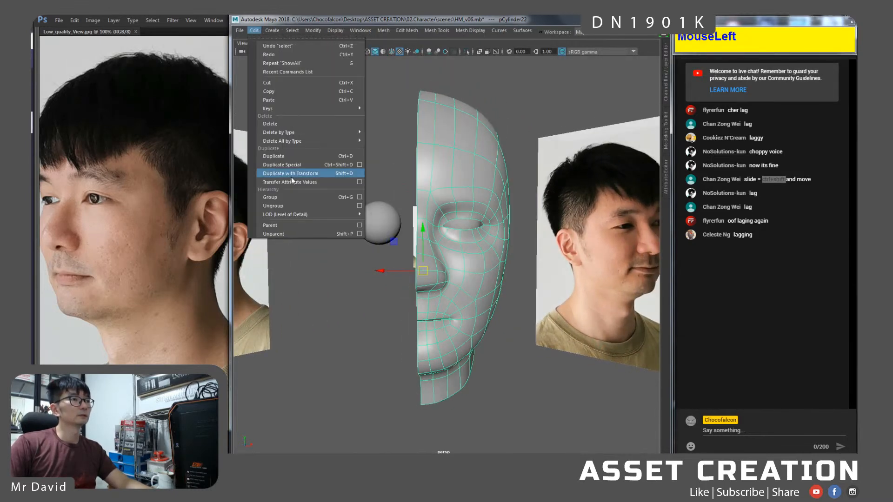
left_click(360, 165)
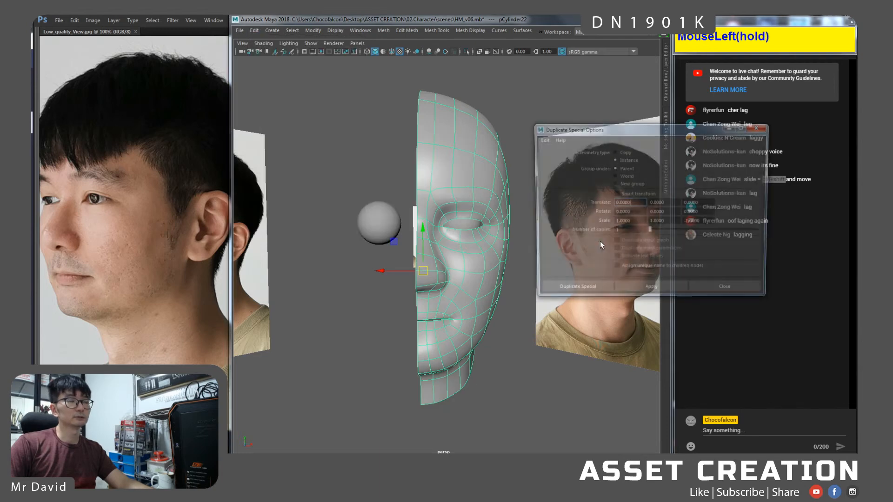
key("Home")
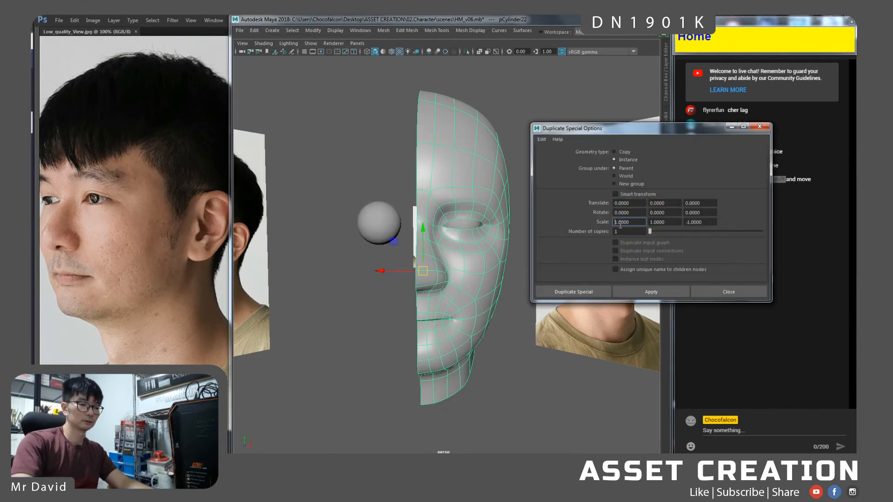
left_click(687, 222)
key("Delete")
key("Return")
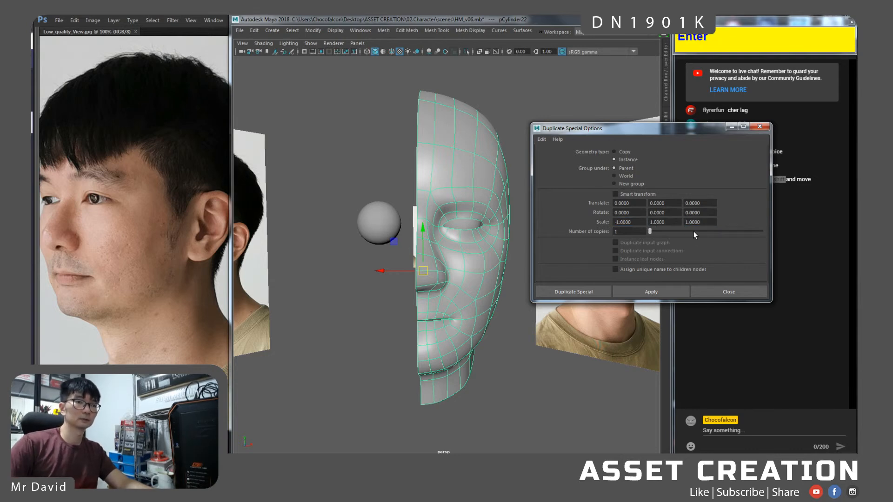
left_click(577, 291)
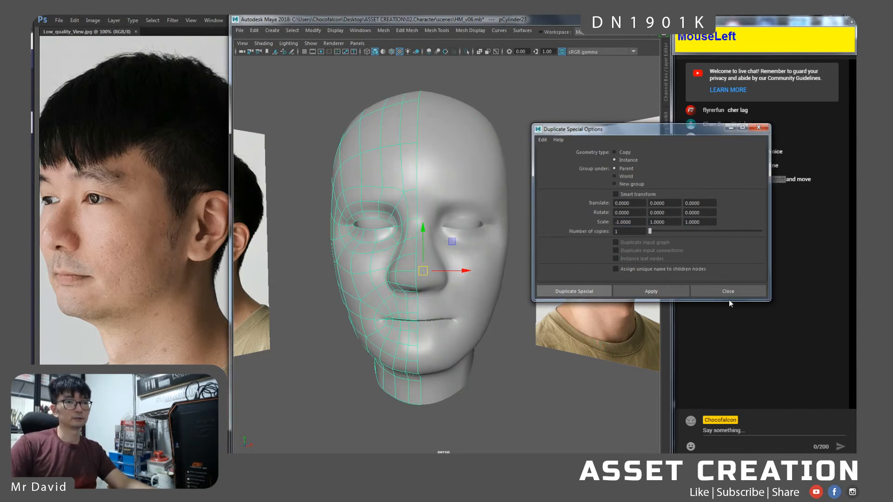
Select the other half of the head for vertex editing and examine its topology around the corner of the mouth.
left_click(487, 307)
left_click_drag(476, 236, 424, 222, "alt")
right_click_drag(424, 222, 437, 235, "alt")
middle_click_drag(437, 235, 450, 259, "alt")
left_click_drag(454, 212, 383, 291, "alt")
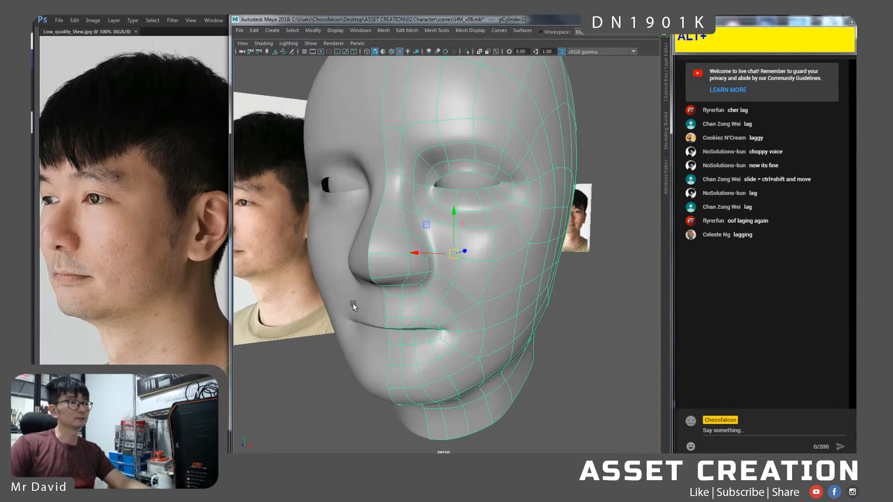
left_click_drag(440, 348, 457, 345, "alt")
right_click_drag(459, 329, 473, 340, "alt")
middle_click_drag(473, 340, 455, 305, "alt")
right_click_drag(455, 305, 464, 334, "alt")
left_click_drag(464, 334, 454, 315, "alt")
right_click_drag(444, 305, 451, 311, "alt")
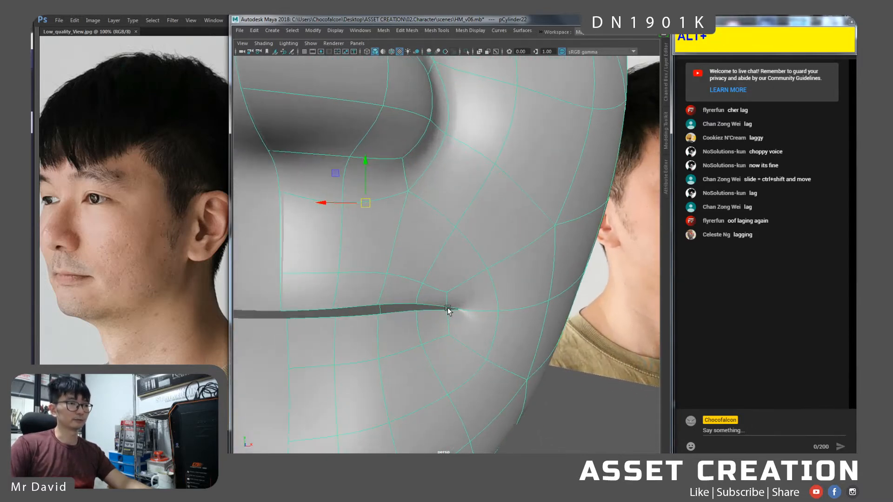
middle_click_drag(451, 311, 456, 307, "alt")
left_click_drag(457, 307, 448, 312, "alt")
right_click_drag(448, 312, 484, 293, "alt")
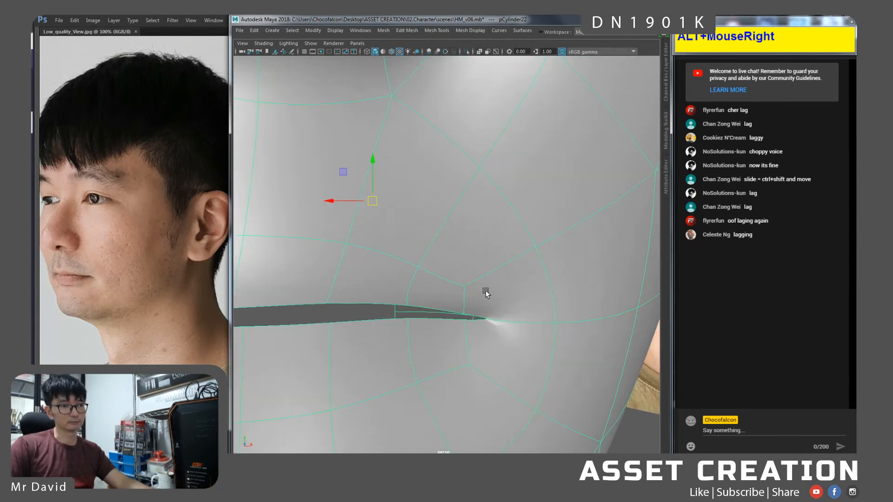
left_click_drag(484, 297, 475, 298, "alt")
right_click_drag(479, 235, 442, 235)
middle_click_drag(468, 295, 452, 293, "alt")
left_click(417, 277)
left_click(428, 338, "shift")
left_click_drag(407, 304, 425, 309)
key("ctrl+z")
Move the vertices directly above and below the mouth corner sideways, away from the centre of the face.
middle_click_drag(441, 306, 392, 299, "alt")
left_click(414, 303)
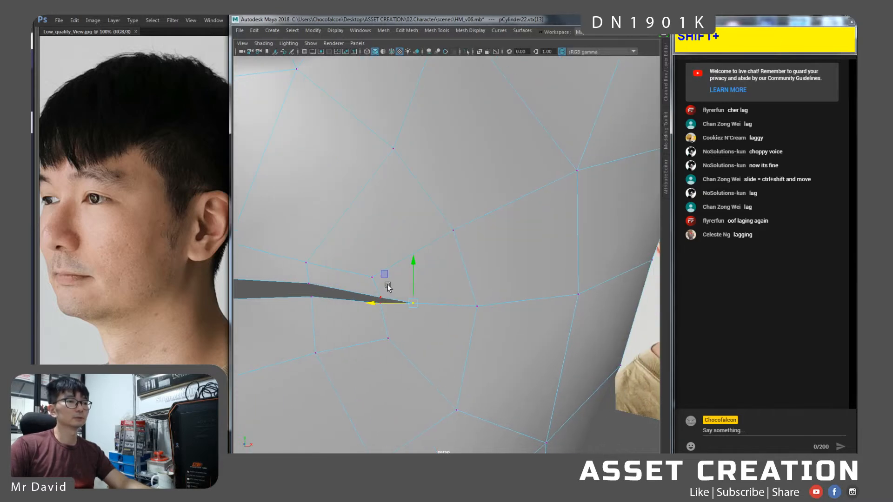
left_click(401, 261)
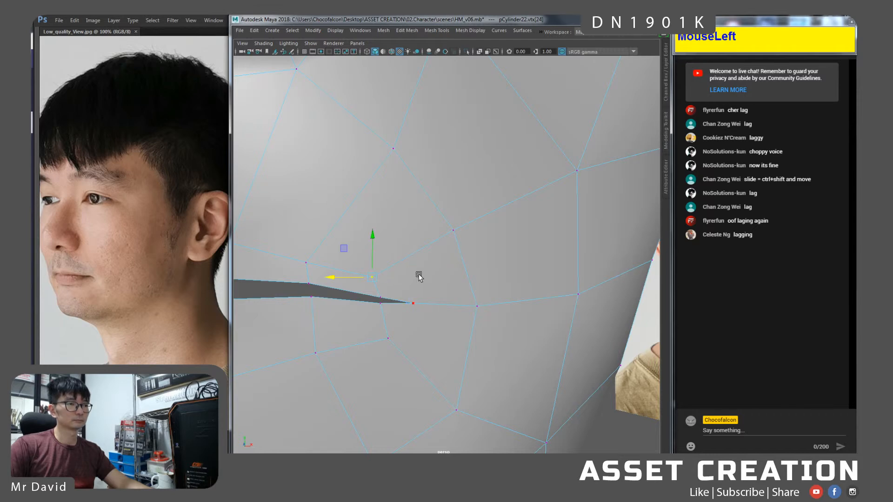
left_click(389, 337, "shift")
left_click_drag(357, 309, 386, 309)
Cut a new edge around the mouth corner between the upper and lower vertices, then shift the corner vertex slightly inward with smooth preview on.
right_click_drag(435, 300, 390, 299, "shift")
left_click_drag(408, 274, 396, 282)
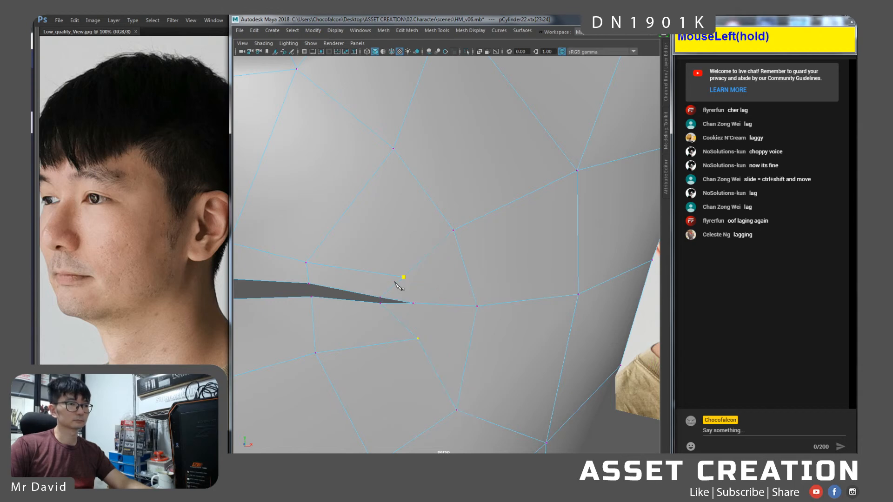
left_click_drag(442, 305, 436, 304)
left_click_drag(424, 349, 403, 319)
key("w")
left_click(415, 310)
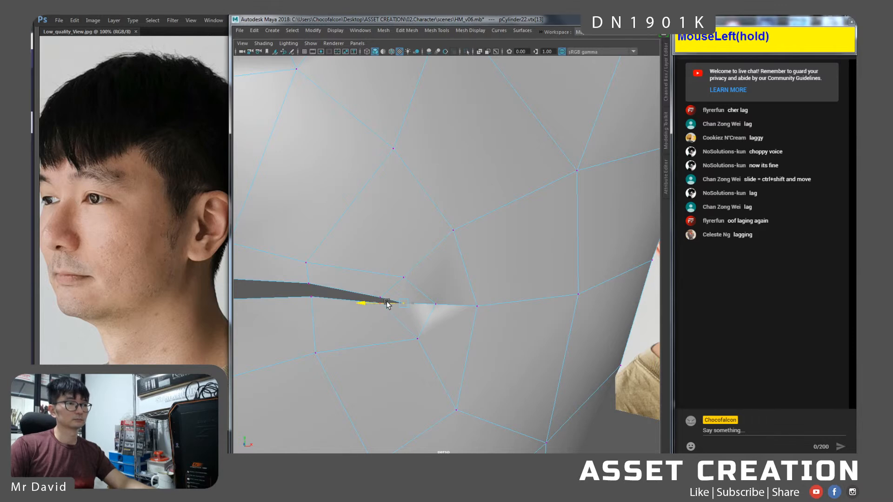
key("3")
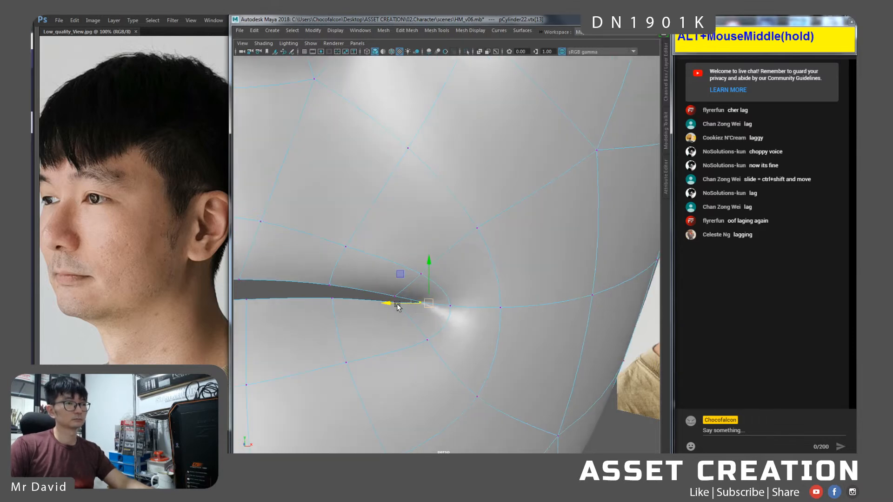
Examine the edge flow around the mouth by selecting the surrounding face loops.
middle_click_drag(398, 306, 425, 309, "alt")
right_click_drag(425, 309, 414, 289, "alt")
left_click_drag(413, 289, 448, 312, "alt")
right_click_drag(418, 233, 421, 265)
left_click(392, 297)
double_click(421, 308, "shift")
left_click(396, 346)
double_click(419, 350, "shift")
right_click_drag(493, 349, 468, 341, "alt")
left_click(415, 376)
double_click(436, 370, "shift")
left_click_drag(437, 371, 502, 364, "alt")
Examine the vertices along the upper lip's opening near the centre line.
right_click_drag(502, 364, 378, 281, "alt")
left_click_drag(400, 265, 359, 282, "alt")
right_click_drag(343, 254, 300, 233)
middle_click_drag(361, 266, 396, 249, "alt")
left_click(327, 269)
right_click_drag(367, 262, 369, 277, "alt")
key("q")
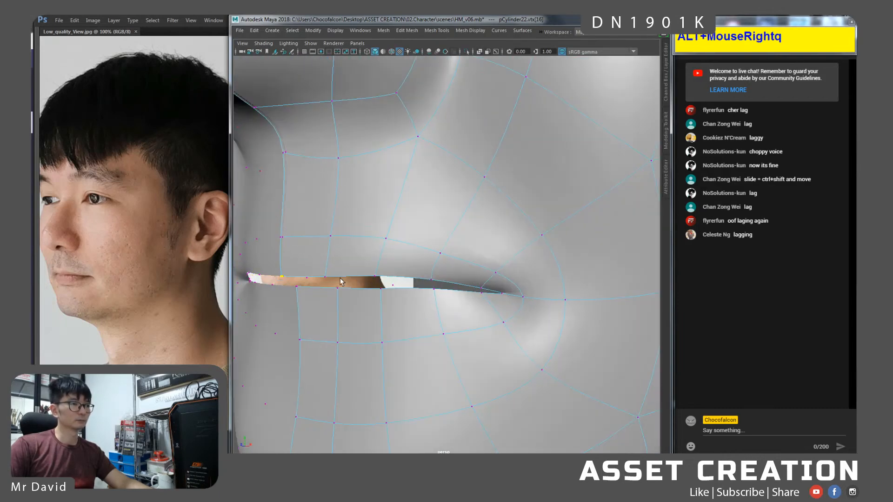
left_click(325, 277, "shift")
mouse_move(365, 303)
left_mouse_down("alt")
mouse_move(378, 289)
mouse_move(375, 299)
left_mouse_up("alt")
Select the ring of radial edges outside the lips and add an edge loop through it around the mouth.
right_click_drag(339, 255, 305, 241)
left_click(314, 242)
double_click(365, 242, "shift")
right_click_drag(404, 298, 411, 288, "alt")
left_click(390, 310, "shift")
left_click_drag(411, 308, 440, 308, "alt")
right_click_drag(440, 309, 438, 405, "shift")
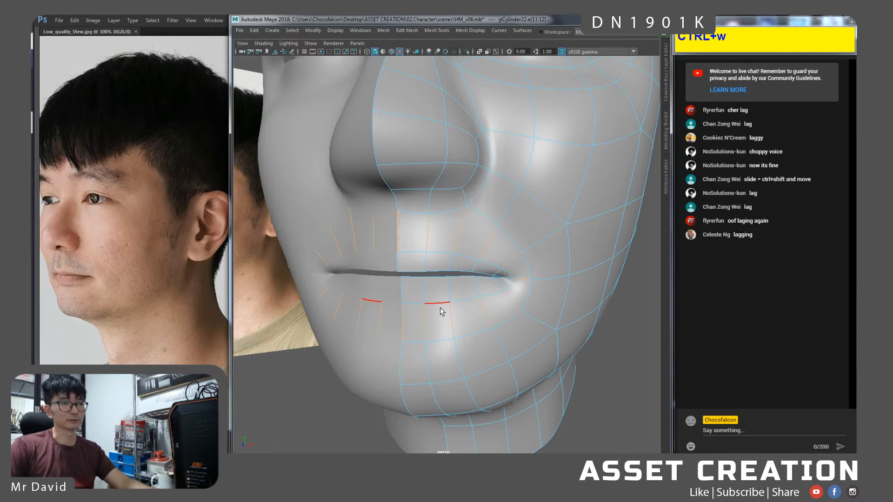
Show the mouth in the side view with X-ray shading over the profile photo, ready for vertex editing.
left_click_drag(442, 314, 439, 296, "alt")
key("space")
middle_click_drag(454, 306, 441, 301, "alt")
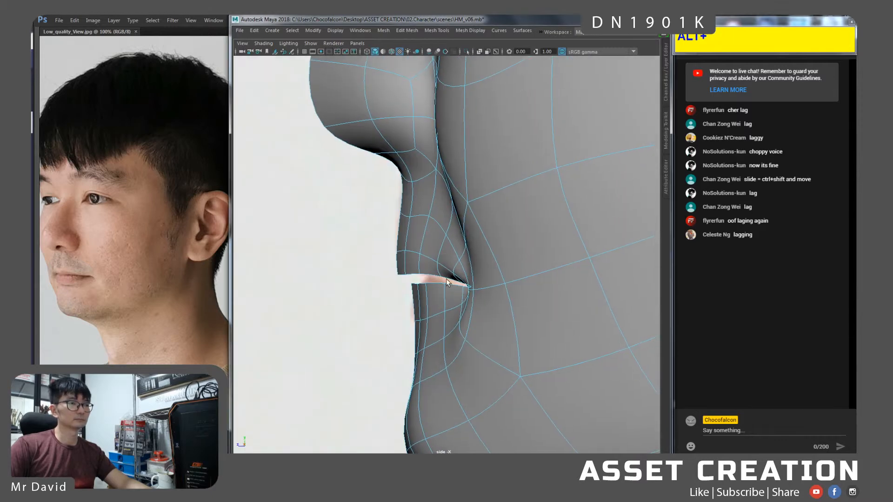
left_click(479, 51)
right_click_drag(473, 109, 438, 198, "alt")
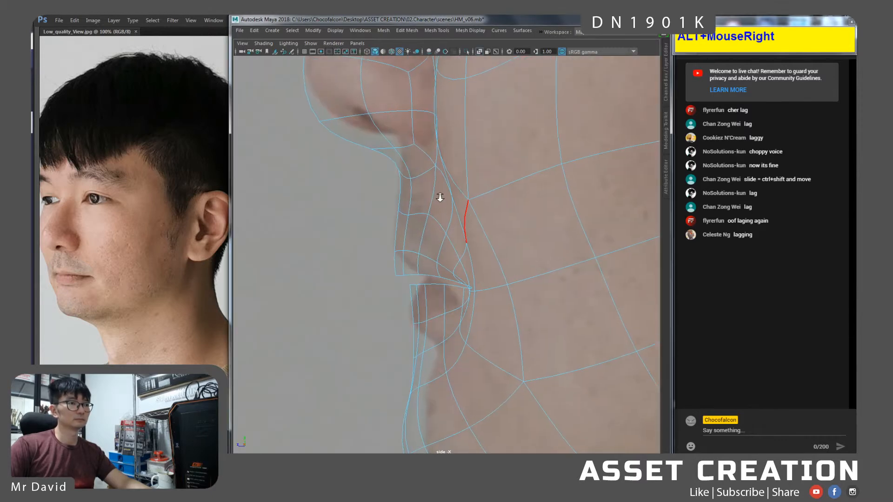
right_click_drag(397, 233, 398, 309)
Move the inner-edge vertices of the lower and upper lips back to follow the mouth line in the profile photo.
left_click_drag(367, 274, 479, 303)
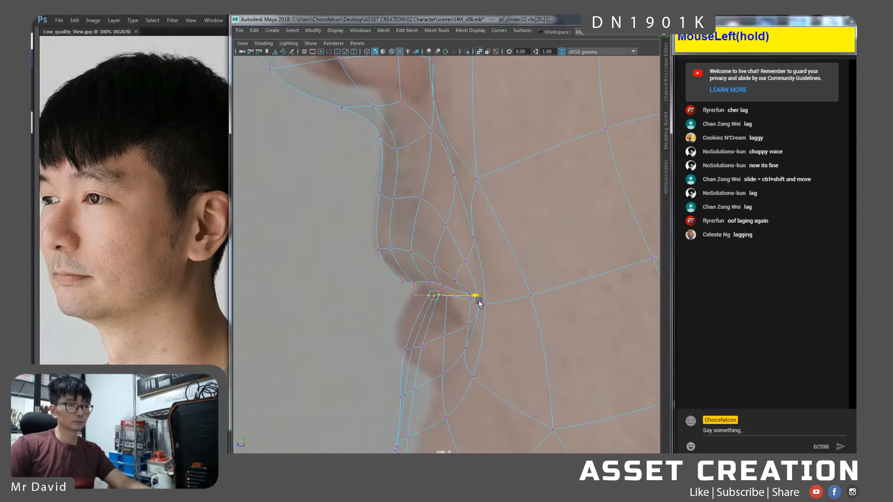
left_click_drag(417, 293, 418, 293)
right_click_drag(418, 292, 430, 307, "alt")
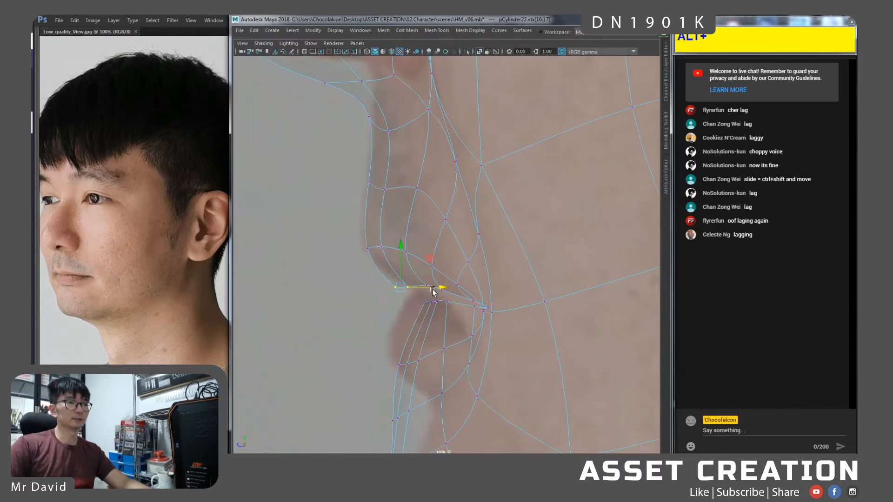
left_click_drag(442, 292, 457, 294)
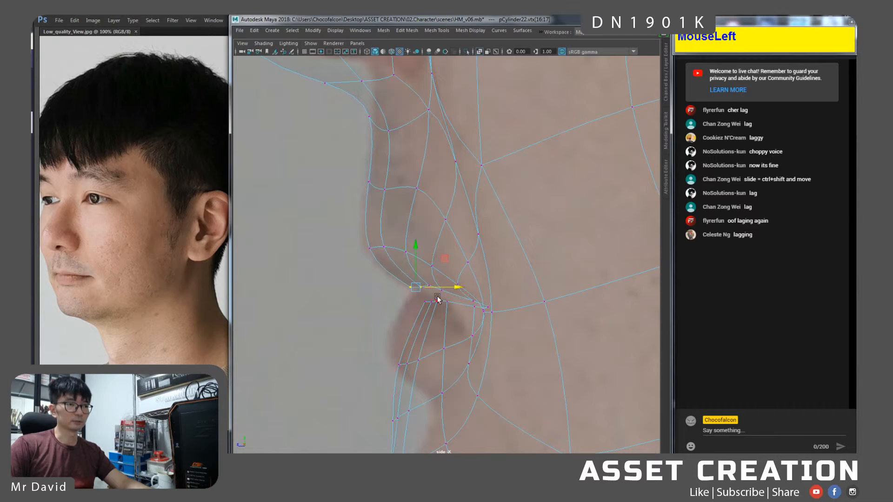
left_click(441, 285)
key("w")
left_click_drag(453, 259, 458, 263)
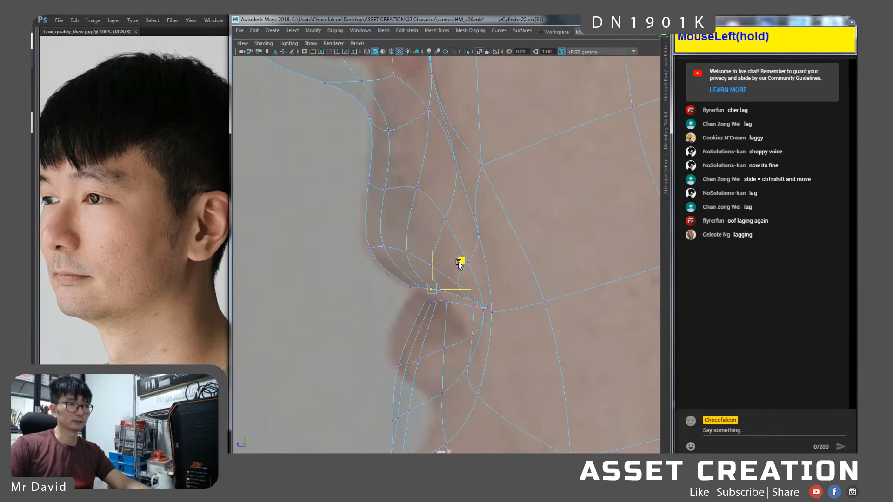
Select the vertices along the mouth opening and scale them vertically into one flat line.
left_click_drag(387, 281, 387, 281)
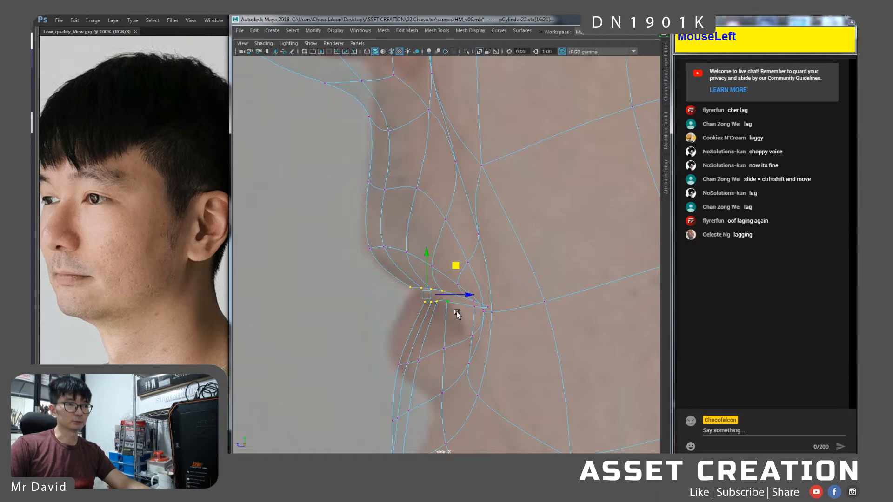
left_click(473, 307, "shift")
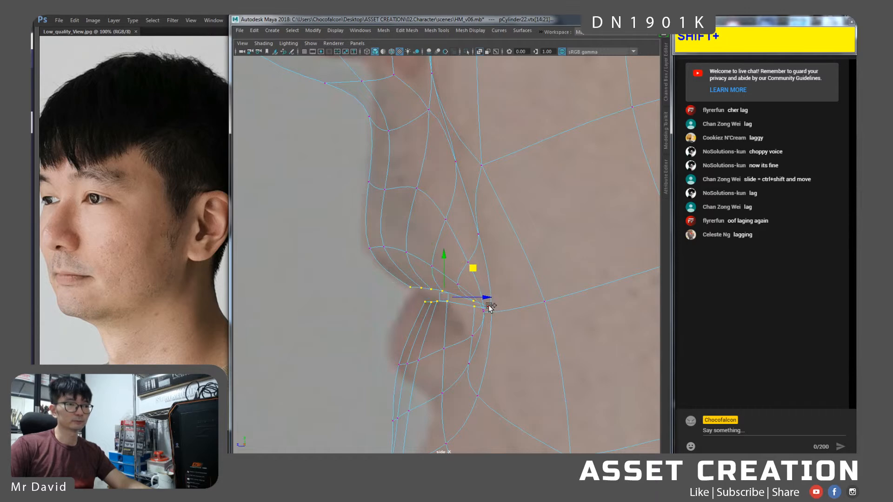
left_click(484, 315, "shift")
key("r")
left_click_drag(452, 261, 448, 324)
key("z")
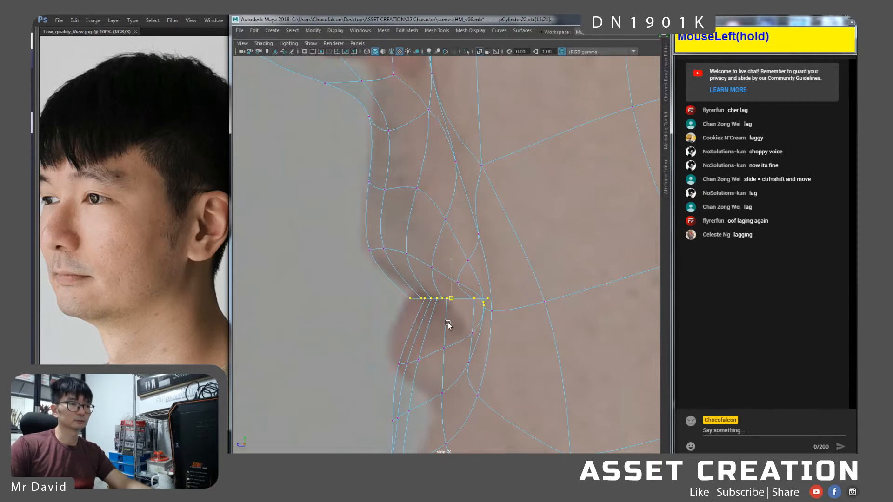
key("w")
left_click(516, 285)
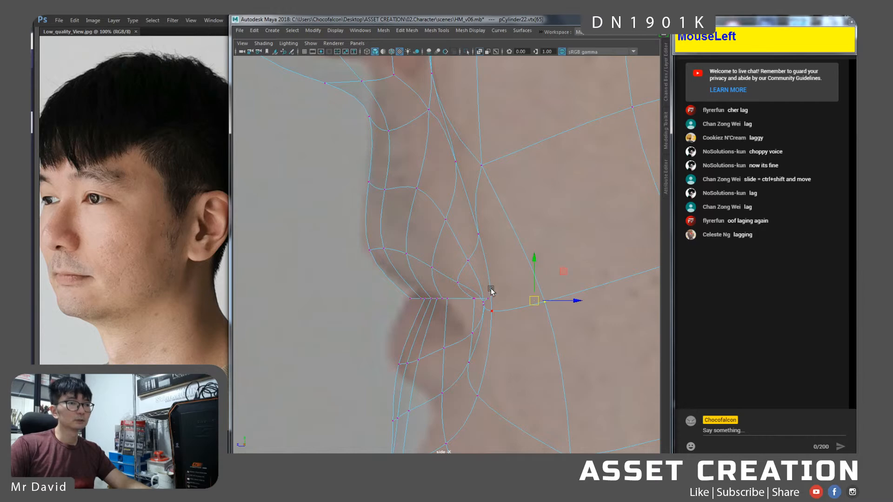
left_click_drag(396, 293, 502, 301)
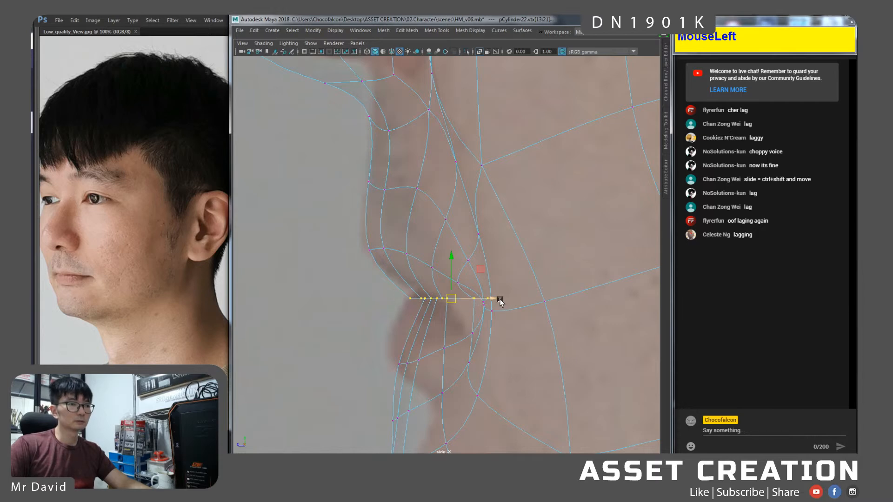
Raise the lower lip's front vertices to match the profile photo and pull the vertex below the mouth corner forward and up.
left_click_drag(423, 375, 425, 364)
middle_click_drag(425, 364, 412, 350, "alt")
left_click_drag(389, 356, 390, 356)
left_click_drag(440, 315, 432, 270)
key("ctrl+z")
left_click_drag(439, 311, 433, 285)
middle_click_drag(439, 349, 437, 347, "alt")
left_click(470, 314)
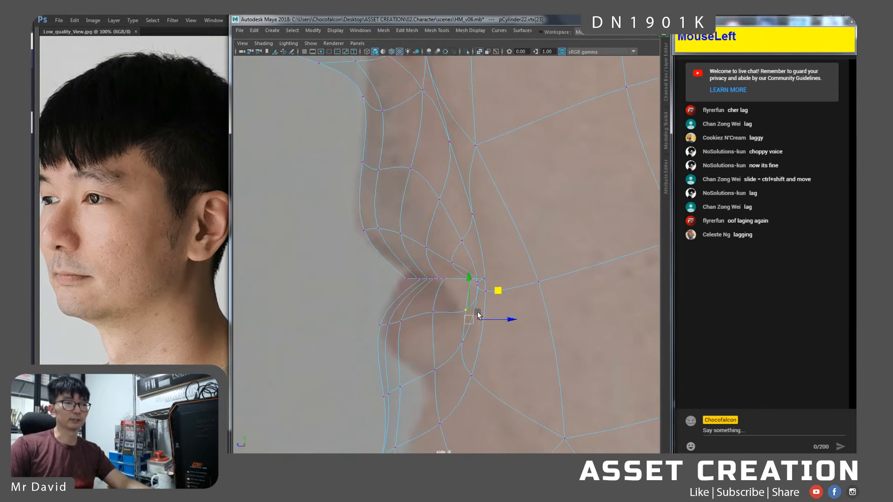
left_click_drag(498, 290, 482, 278)
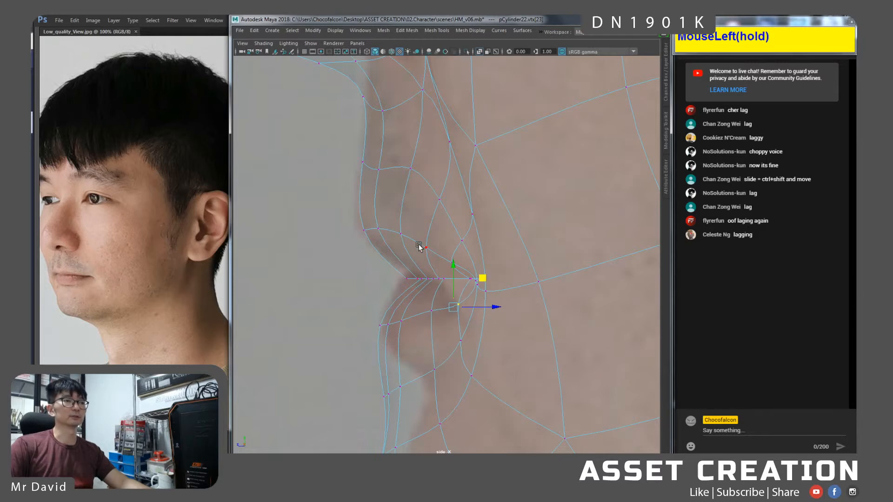
Pull the upper lip's front vertices forward in the side view, shifting the lowest row slightly down.
right_click_drag(439, 218, 428, 216, "alt")
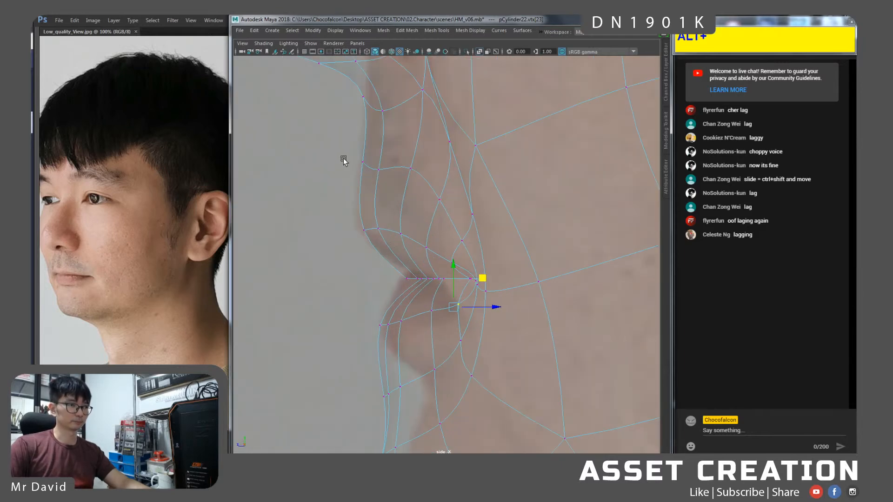
left_click_drag(412, 247, 413, 246)
left_click_drag(414, 199, 404, 200)
left_click_drag(327, 217, 403, 253)
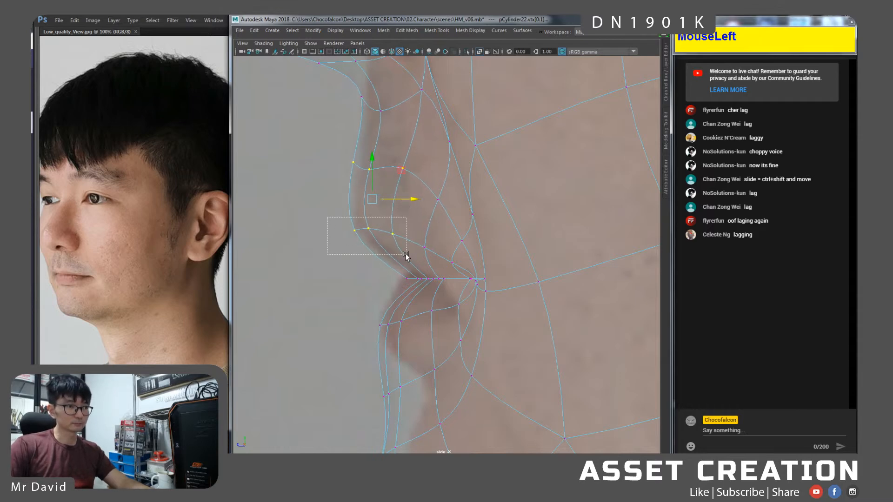
left_click_drag(403, 205, 377, 213)
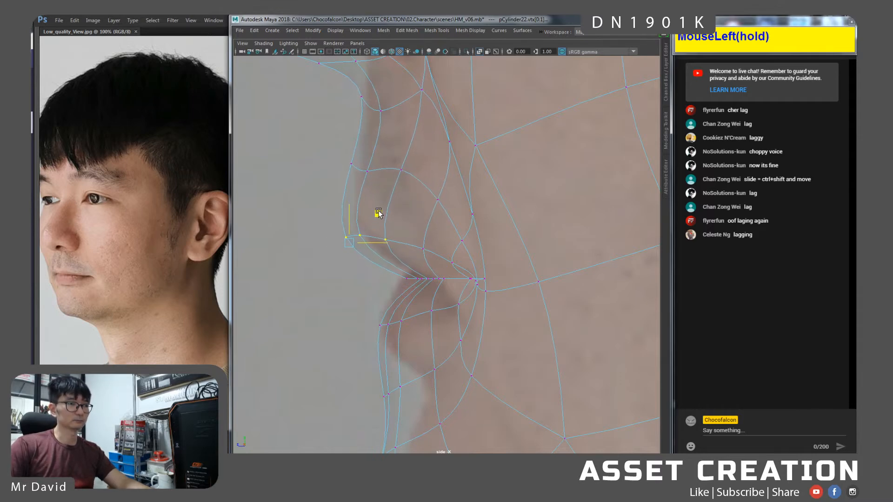
Turn off smooth preview and reposition individual vertices on the philtrum and just below the nose.
key("1")
left_click_drag(372, 173, 373, 177)
right_click_drag(350, 166, 325, 167)
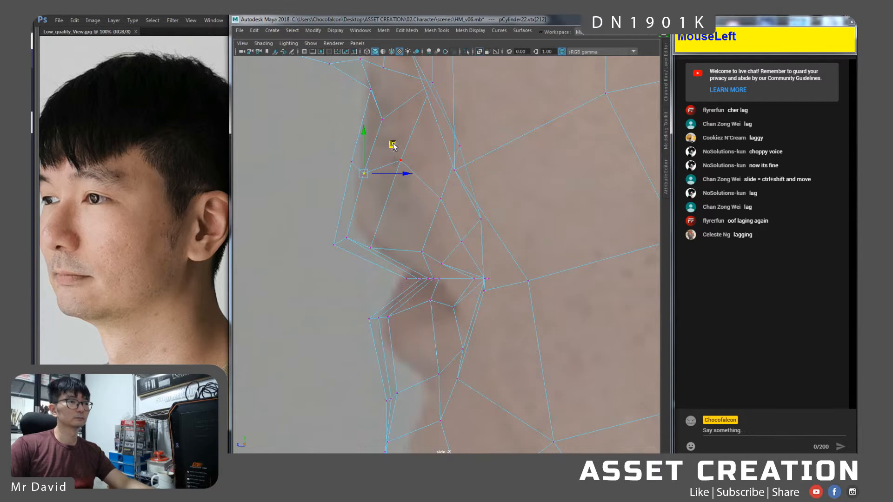
left_click_drag(391, 143, 374, 134)
middle_click_drag(388, 116, 389, 161, "alt")
left_click_drag(411, 135, 415, 100)
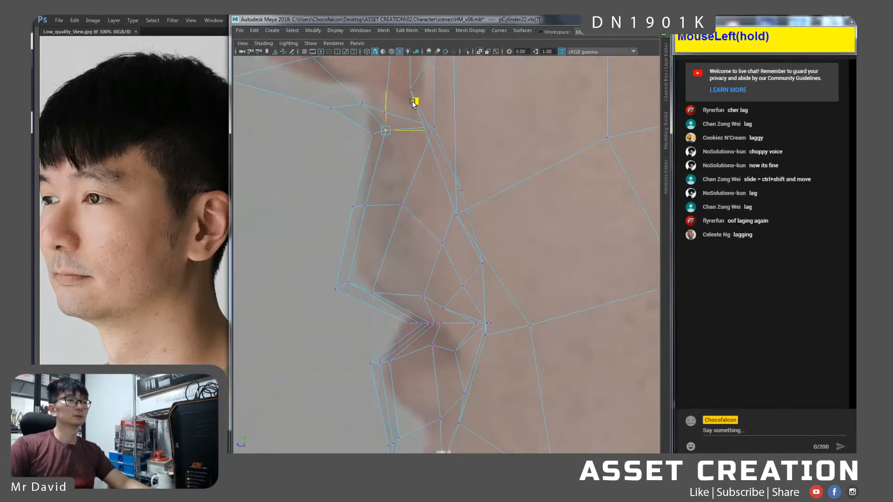
Even out the upper lip's side vertices and reposition the lower lip vertex near the mouth corner.
middle_click_drag(408, 162, 418, 158, "alt")
left_click_drag(404, 272, 351, 286)
left_click_drag(389, 246, 416, 254)
left_click_drag(441, 294, 458, 305)
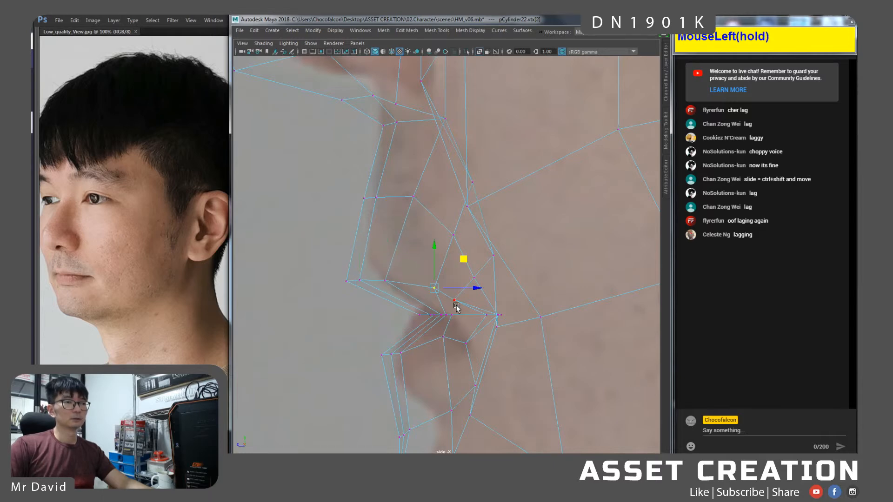
left_click_drag(482, 274, 498, 276)
left_click_drag(458, 349, 458, 350)
left_click_drag(495, 314, 501, 305)
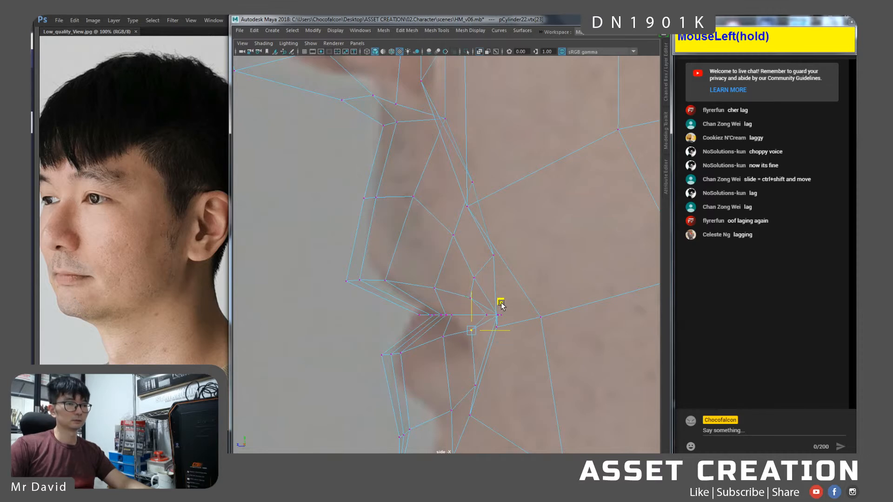
Restore smooth preview and adjust the vertices below the lower lip to the profile photo.
middle_click_drag(468, 354, 431, 313, "alt")
key("alt+3")
right_click_drag(431, 313, 433, 349, "alt")
left_click_drag(405, 293, 423, 365)
right_click_drag(412, 341, 415, 365, "alt")
left_click(425, 344)
left_click_drag(437, 318, 438, 317)
Adjust the vertices under the chin and at the top of the throat to follow the profile photo.
left_click(454, 401)
left_click_drag(479, 381, 482, 377)
middle_click_drag(515, 397, 479, 375, "alt")
left_click_drag(510, 423, 531, 368)
middle_click_drag(541, 389, 472, 320, "alt")
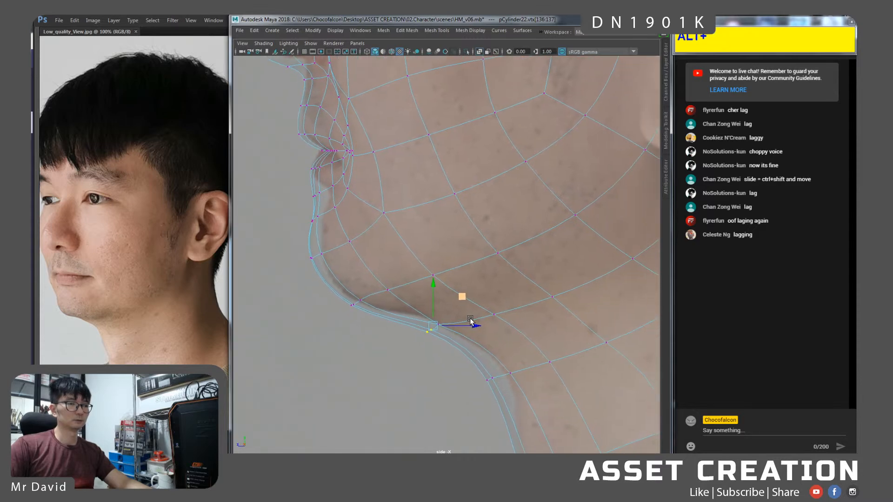
left_click_drag(468, 370, 502, 346)
left_click_drag(529, 339, 543, 337)
Shift the front chin vertices slightly back and adjust the row just beneath the lower lip.
middle_click_drag(487, 331, 479, 390, "alt")
left_click_drag(407, 309, 376, 383)
left_click_drag(431, 331, 435, 331)
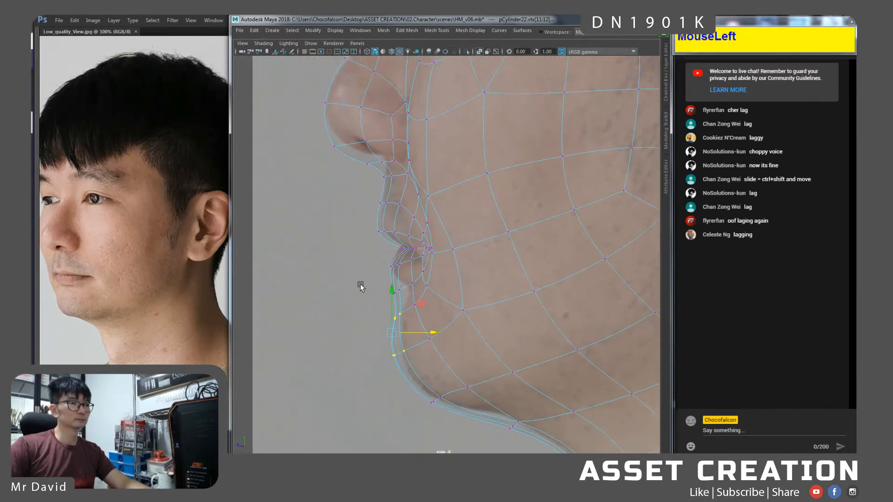
left_click_drag(397, 301, 425, 275)
Turn off X-ray shading in the perspective view and adjust the depth of two upper lip vertices near the mouth corner.
key("space")
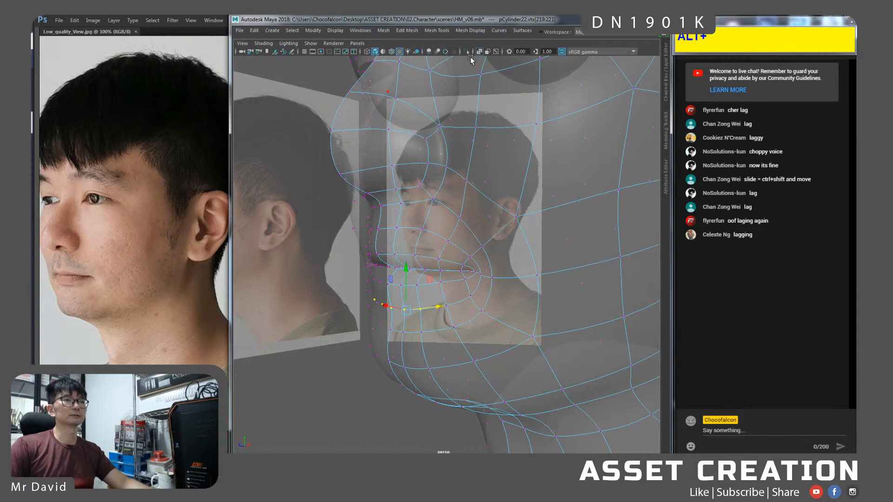
left_click(480, 52)
mouse_move(434, 201)
right_mouse_down("alt")
mouse_move(412, 223)
mouse_move(407, 212)
right_mouse_up("alt")
left_click_drag(384, 246, 479, 251, "alt")
right_click_drag(479, 251, 491, 250, "alt")
left_click(496, 243)
left_click(517, 255, "shift")
left_click_drag(506, 256, 459, 213, "alt")
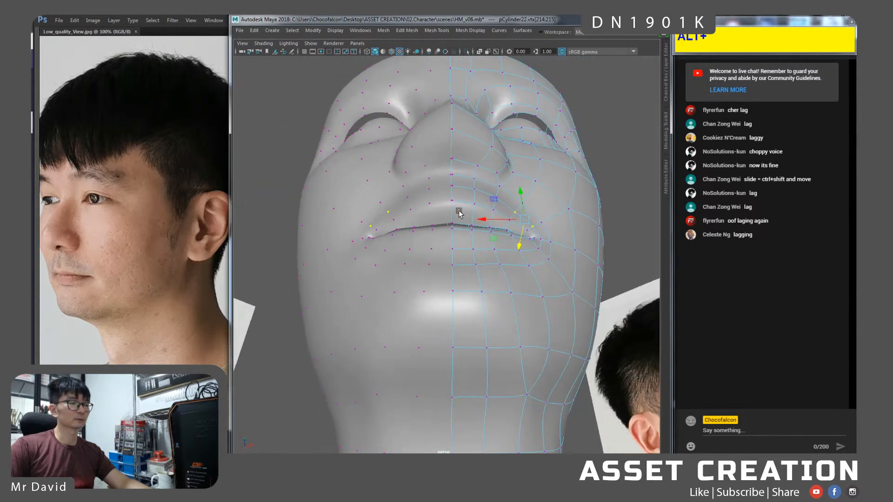
left_click_drag(521, 247, 522, 244)
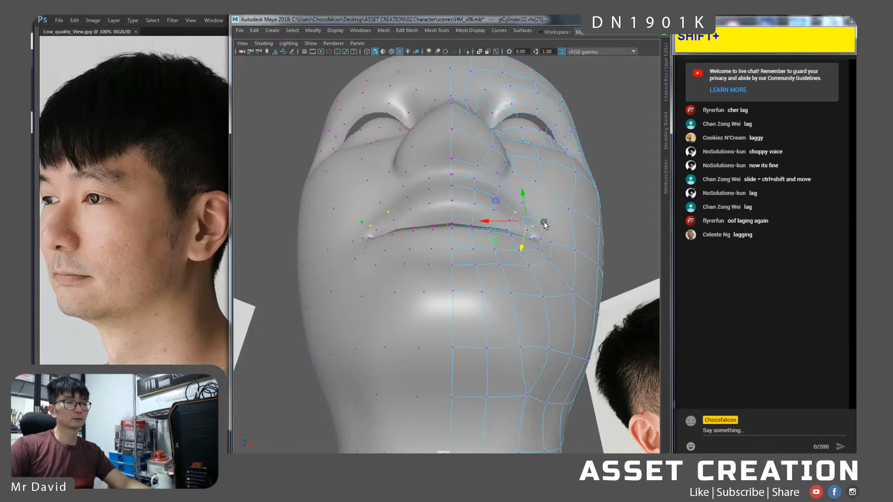
Adjust the depth of the upper lip vertices near the mouth corner and reposition the two at the corner itself.
left_click(523, 203, "shift")
left_click_drag(522, 243, 535, 289)
left_click(502, 282)
left_click(487, 287, "shift")
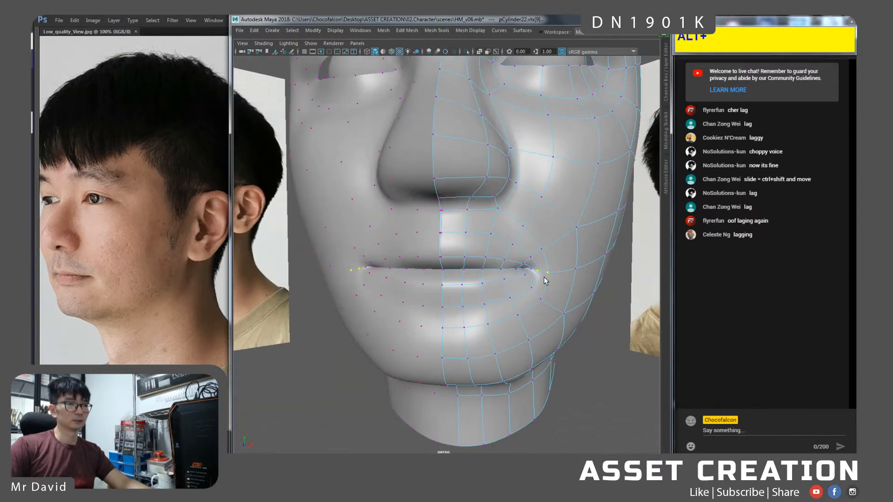
middle_click_drag(535, 289, 529, 279, "alt")
right_click_drag(528, 279, 510, 290, "alt")
key("alt+w")
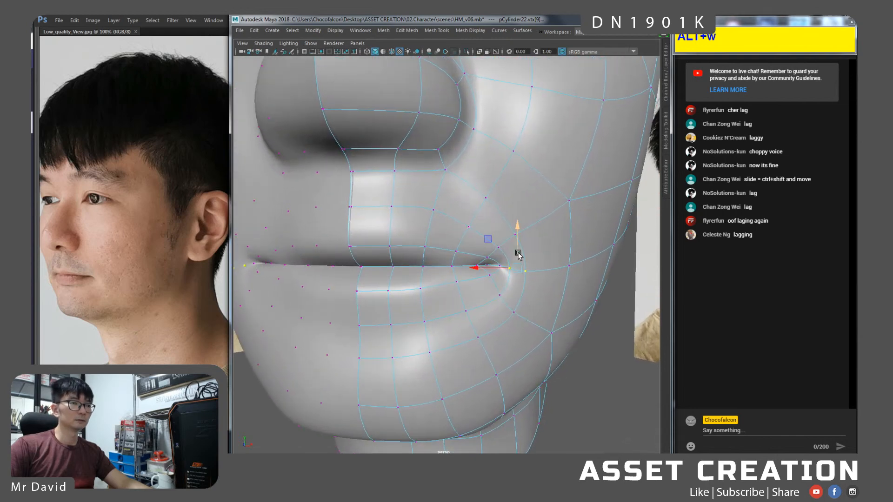
Reposition the paired vertices just above and outside the mouth corner to round the lip's end.
left_click(499, 249)
left_click(516, 235, "shift")
mouse_move(517, 254)
left_mouse_down("alt")
mouse_move(520, 261)
mouse_move(528, 246)
mouse_move(520, 243)
left_mouse_up("alt")
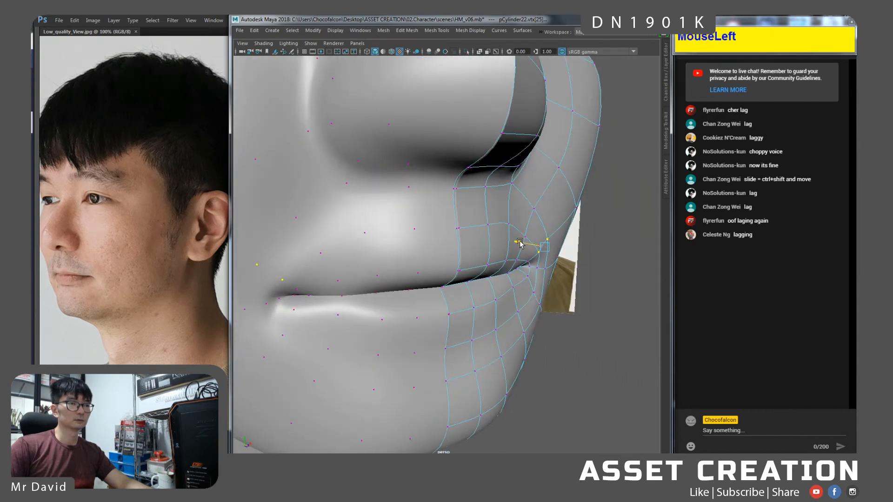
left_click(548, 270)
key("q")
left_click(539, 269, "shift")
left_click_drag(523, 262, 528, 264)
Adjust the cheek-side vertices between the mouth corner and the nostril wing.
right_click_drag(528, 263, 530, 247, "alt")
left_click(511, 222)
left_click(522, 243, "shift")
left_click_drag(508, 228, 464, 254, "alt")
left_click(439, 235)
Select the ring of faces around the mouth corner and examine its volume against the three-quarter reference photo.
right_click_drag(463, 254, 465, 261)
left_click(445, 227)
left_click(467, 258, "shift")
left_click(472, 292, "shift")
left_click(456, 325, "shift")
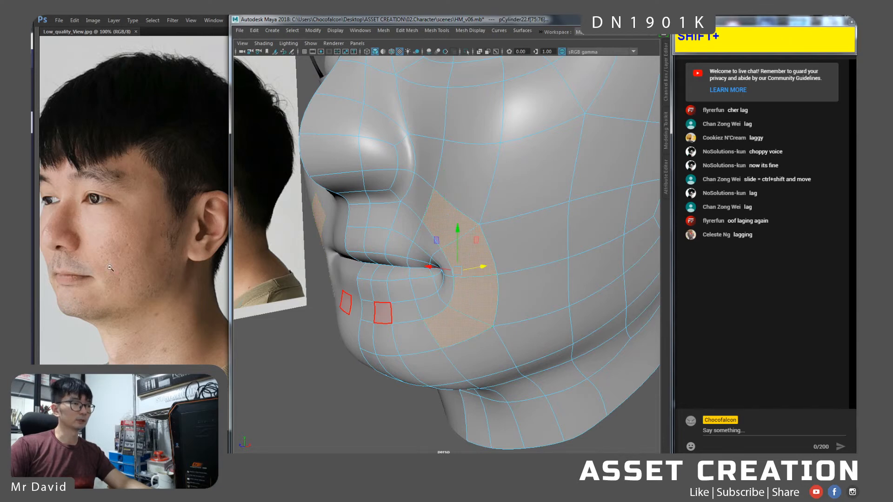
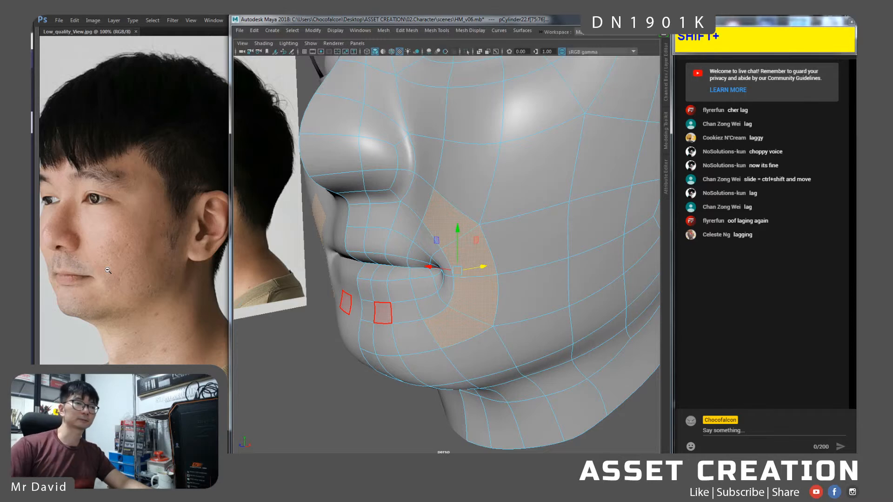
left_click_drag(473, 240, 465, 297, "alt")
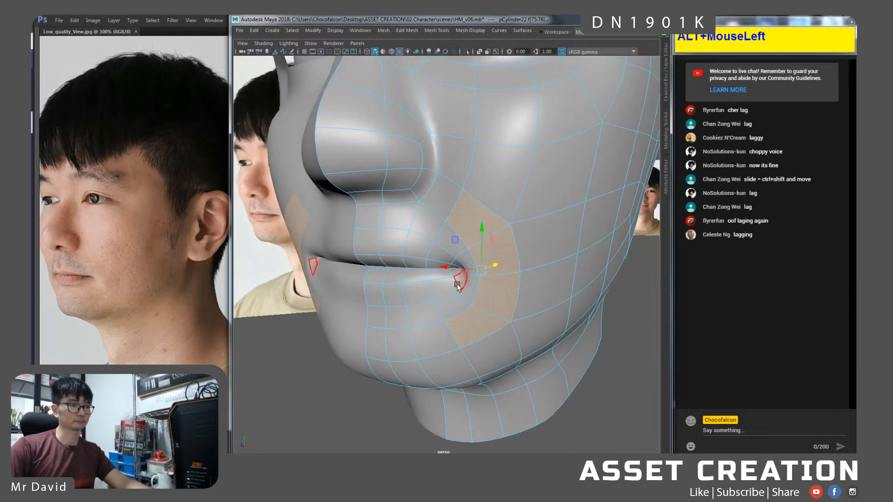
left_click(452, 304)
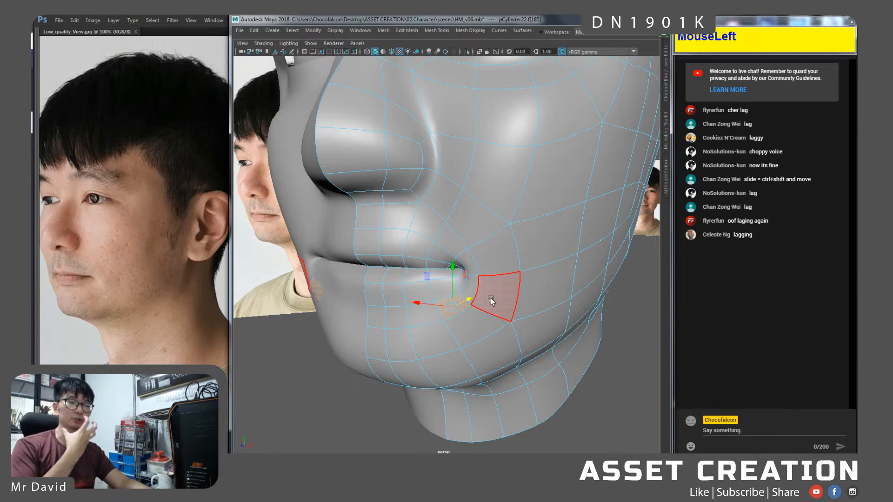
Select the faces between the nose and the upper lip and adjust their depth from the side.
left_click(365, 250)
key("q")
left_click(377, 219, "shift")
left_click(398, 220, "shift")
left_click(397, 238, "shift")
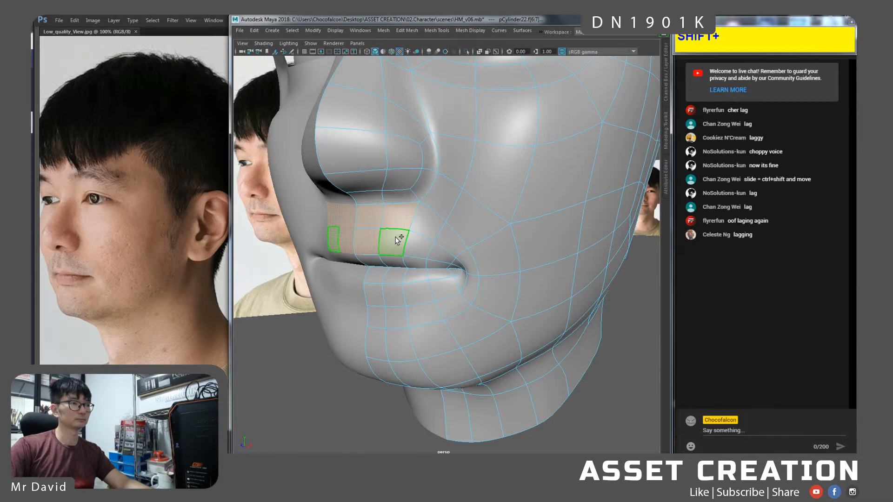
left_click_drag(401, 247, 354, 250, "alt")
left_click(391, 258, "shift")
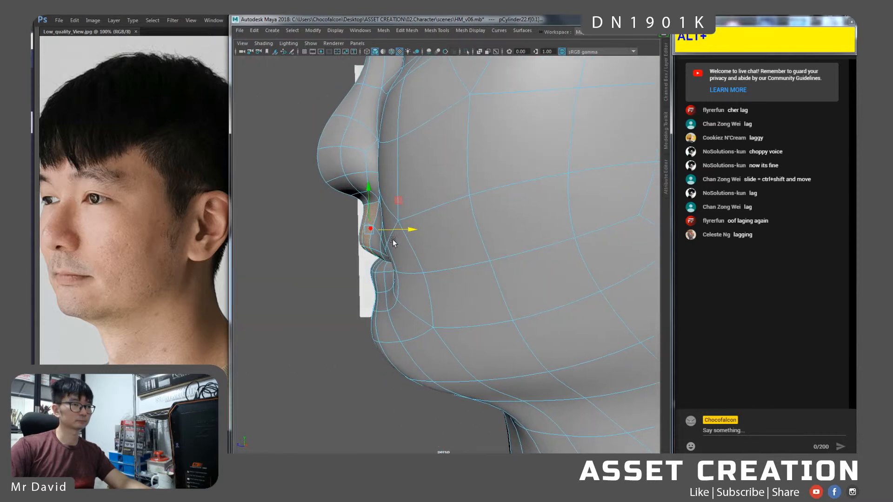
left_click(408, 229)
left_click_drag(408, 229, 392, 226, "alt")
Return to vertex selection and reposition the vertex beneath the nostril, midway down to the upper lip.
right_click_drag(392, 226, 389, 222)
left_click(383, 222)
left_click_drag(383, 222, 444, 224, "alt")
left_click(370, 227)
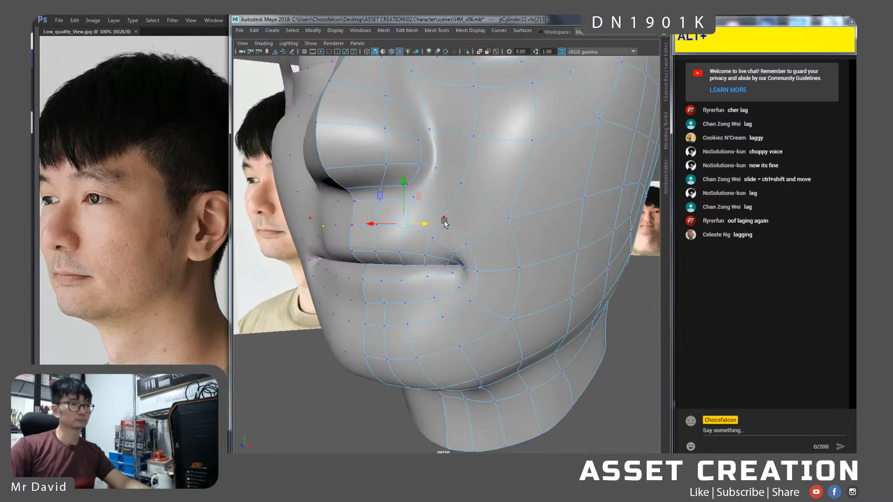
right_click_drag(444, 221, 442, 228, "alt")
Shift two upper lip vertices near the mouth corner in depth to smooth the lip's curve.
left_click_drag(442, 228, 444, 251, "alt")
left_click(436, 245)
left_click(433, 256, "shift")
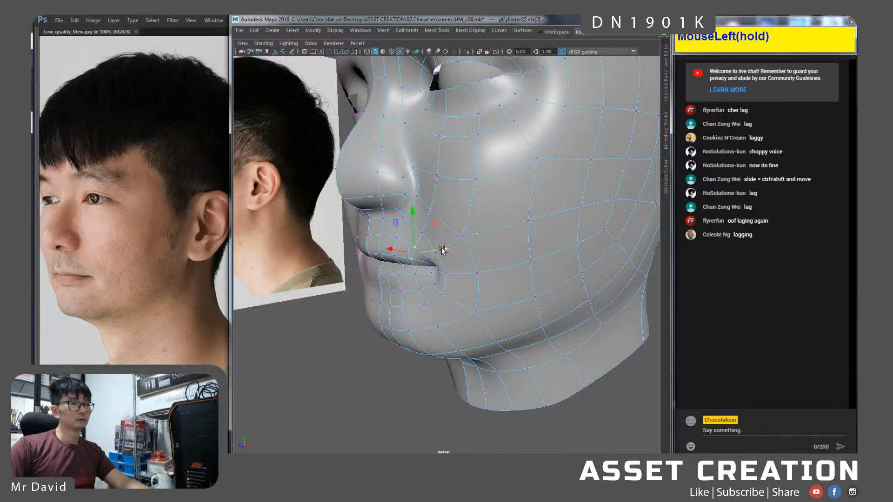
left_click_drag(446, 234, 458, 227)
Move and scale the three-vertex column between the nostril and the upper lip.
right_click_drag(458, 226, 458, 251, "alt")
left_click(436, 221)
left_click(436, 243, "shift")
left_click(433, 252, "shift")
left_click_drag(418, 242, 392, 238)
key("r")
left_click_drag(448, 244, 411, 241)
Shift the vertices beside the centre line under the nose sideways to shape the philtrum.
left_click(437, 197)
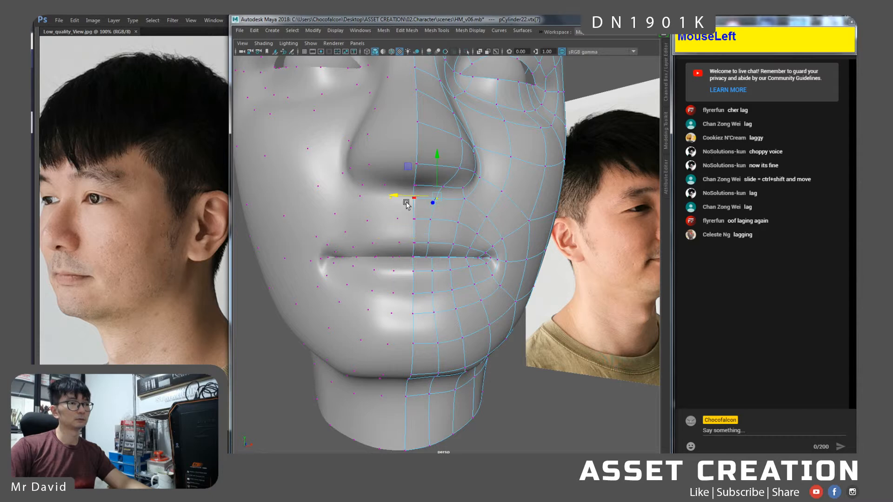
left_click_drag(412, 198, 418, 217)
key("1")
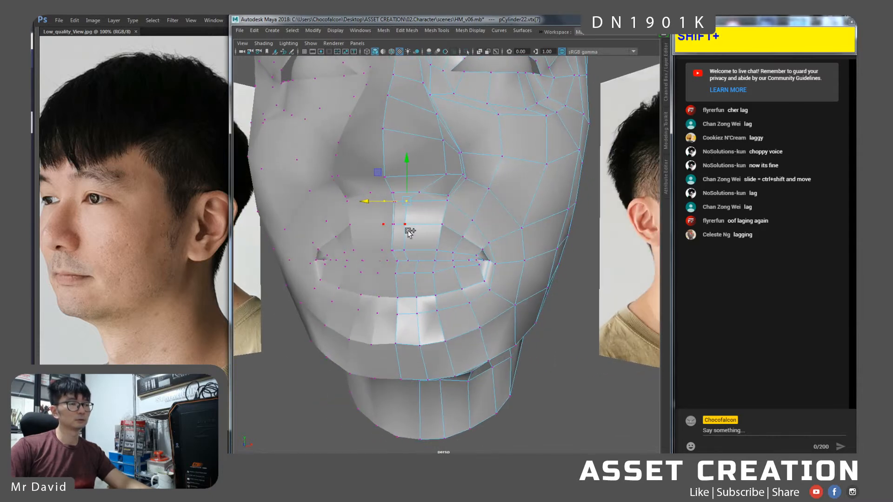
left_click(409, 228, "shift")
key("w")
left_click_drag(413, 228, 436, 210)
Move two vertices along the upper lip edge to refine the lip outline.
right_click_drag(426, 201, 435, 216, "alt")
left_click_drag(433, 203, 440, 221, "alt")
left_click(425, 243)
left_click(473, 246, "shift")
mouse_move(459, 263)
left_mouse_down()
mouse_move(425, 235)
mouse_move(360, 249)
mouse_move(460, 259)
mouse_move(448, 260)
left_mouse_up()
right_click_drag(448, 260, 440, 270, "alt")
mouse_move(440, 270)
left_mouse_down("alt")
mouse_move(458, 276)
mouse_move(440, 265)
left_mouse_up("alt")
right_click_drag(440, 265, 448, 312, "alt")
Connect the vertical edges across the upper and lower lips to insert an extra horizontal edge row in each.
right_click_drag(447, 233, 459, 223)
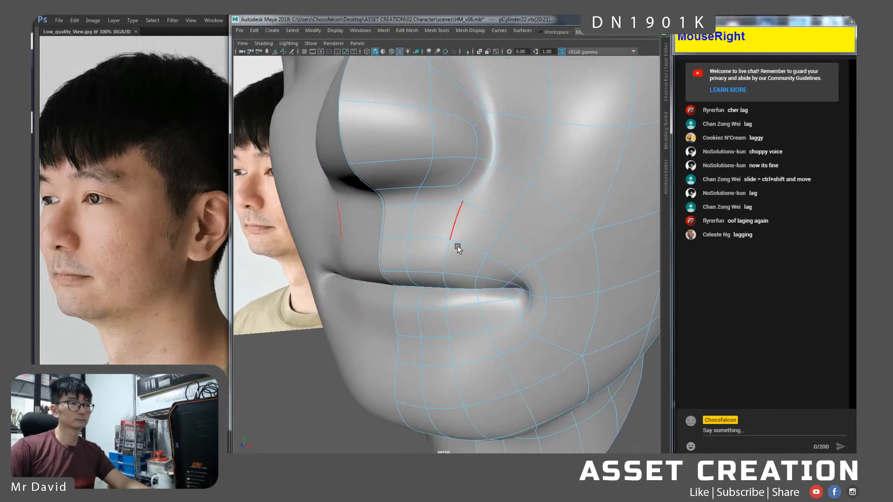
left_click(403, 320)
left_click(423, 325, "shift")
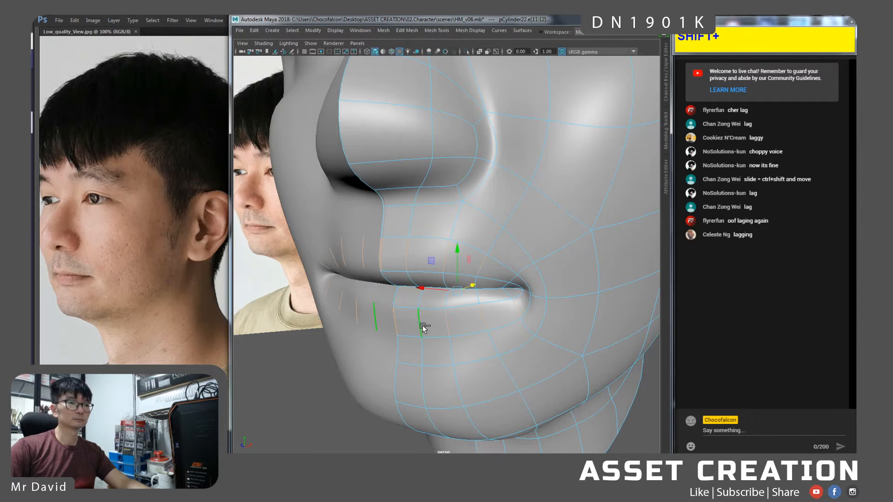
right_click_drag(436, 326, 435, 324, "shift")
key("ctrl+z")
key("ctrl+shift+w")
mouse_move(439, 309)
left_mouse_down("alt")
mouse_move(373, 304)
mouse_move(462, 307)
mouse_move(433, 307)
left_mouse_up("alt")
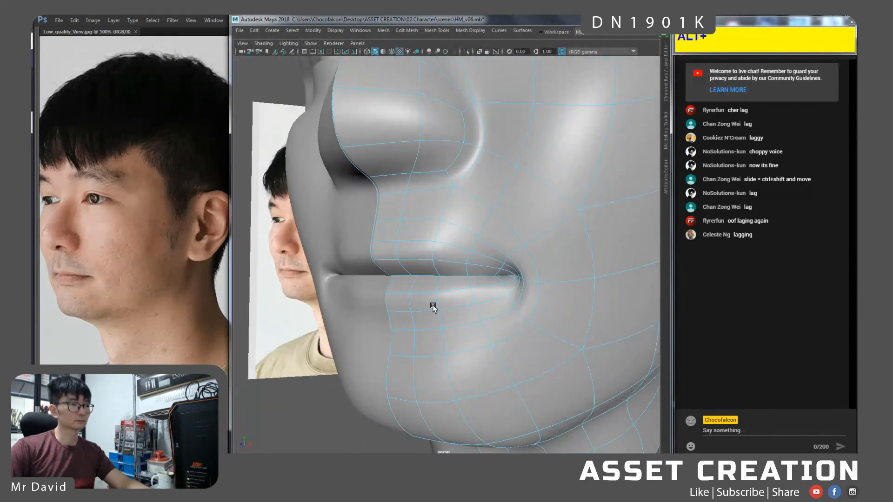
Lower the newly inserted edges on the middle of the lower lip.
left_click(400, 312)
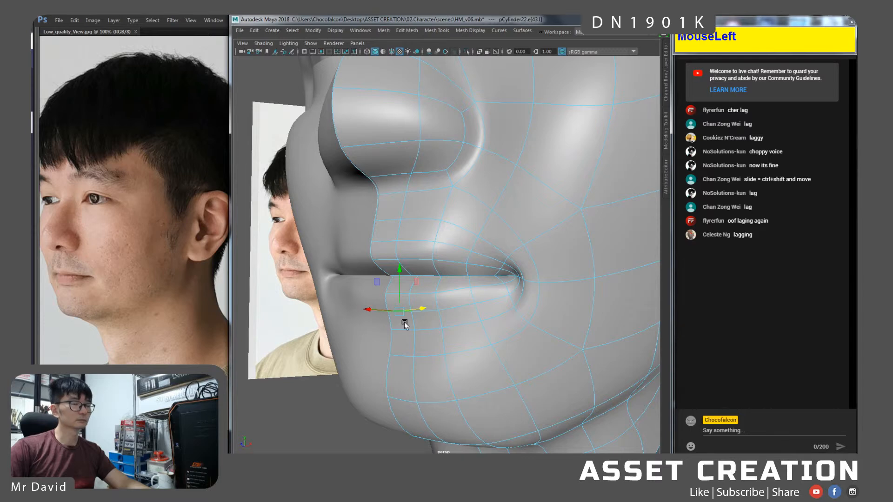
key("w")
left_click(429, 317, "shift")
left_click_drag(410, 282, 429, 309)
Adjust the height of the central lower lip edges near the mouth line and the new edges beneath them.
left_click(400, 296, "shift")
left_click(418, 301, "shift")
key("alt+q")
left_click(429, 305)
left_click(431, 305, "shift")
key("w")
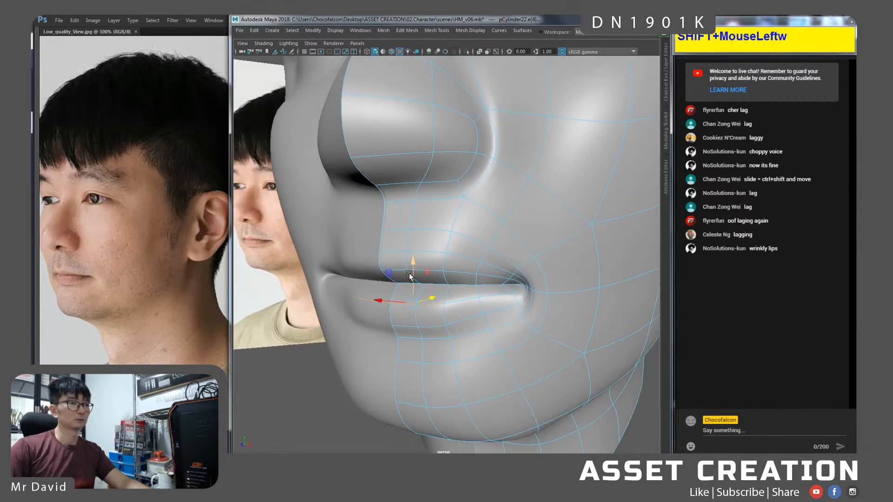
left_click_drag(414, 268, 414, 269)
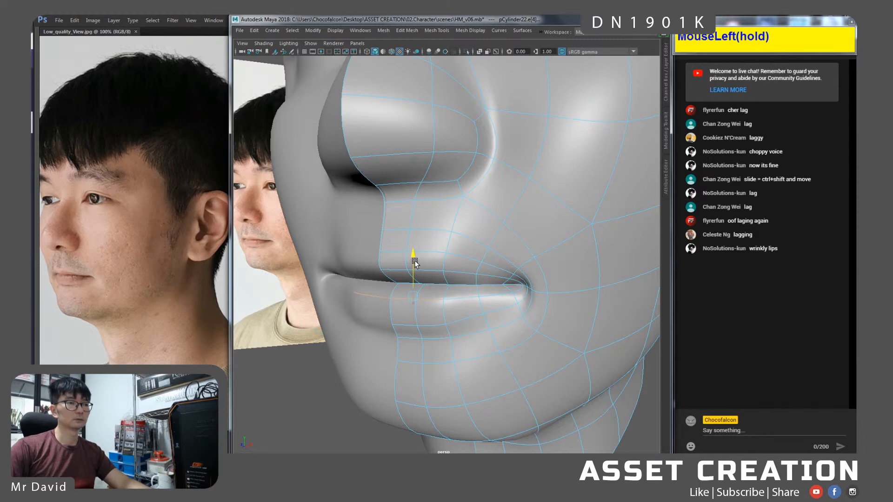
left_click(405, 320)
left_click(433, 323, "shift")
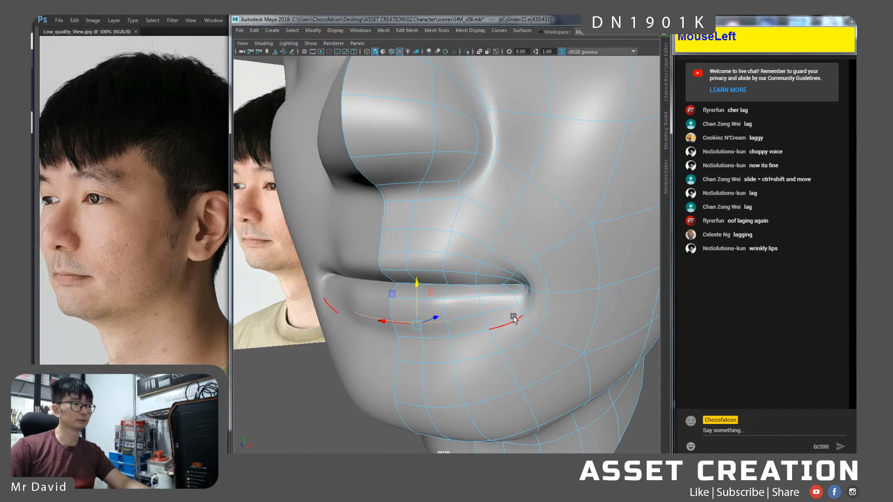
Slide the lower lip vertices near the mouth corner along their edges to even out the spacing.
right_click_drag(513, 233, 463, 235)
left_click(482, 300)
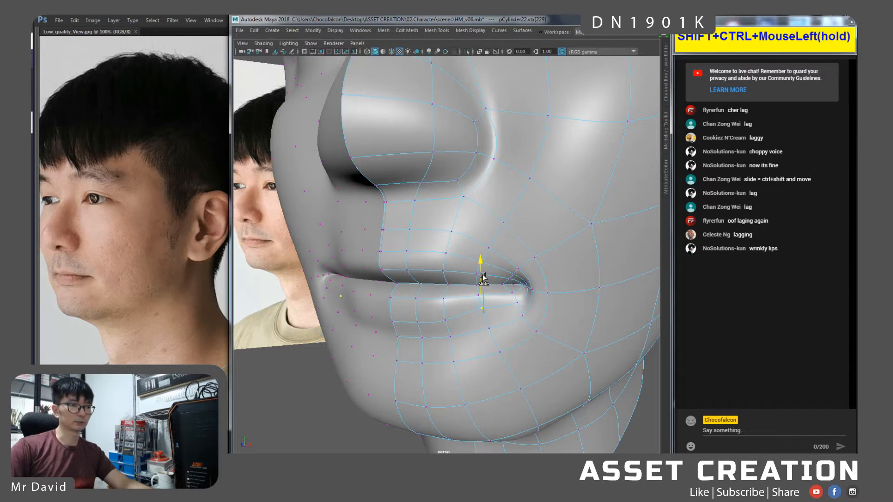
left_click(519, 304)
left_click(512, 293)
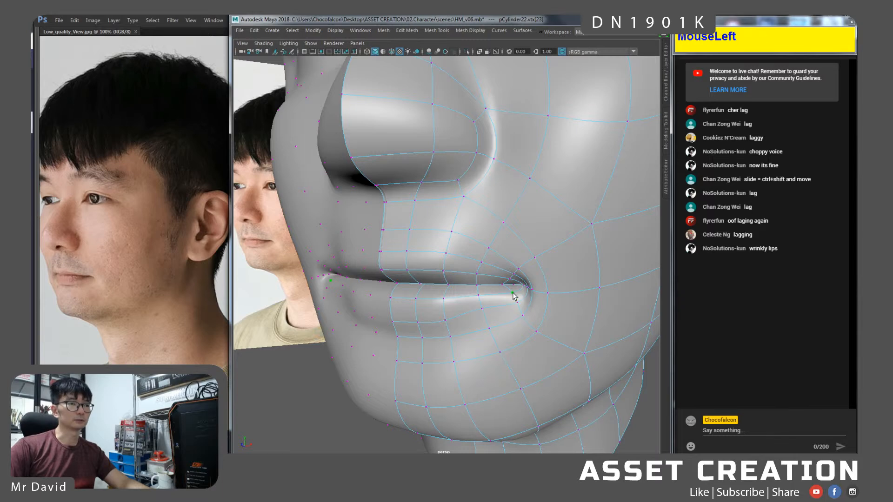
key("shift+ctrl")
left_click_drag(507, 262, 516, 266, "ctrl+shift")
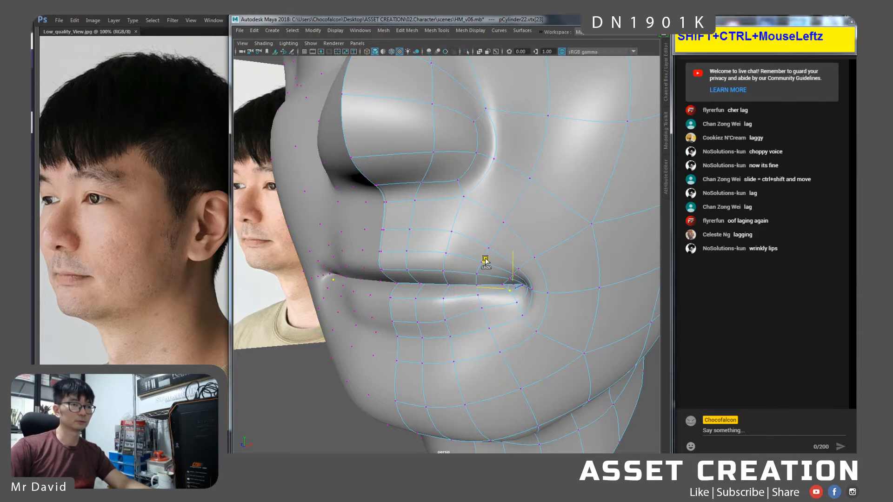
left_click(518, 301)
key("ctrl+shift")
left_click_drag(492, 272, 507, 327, "ctrl+shift")
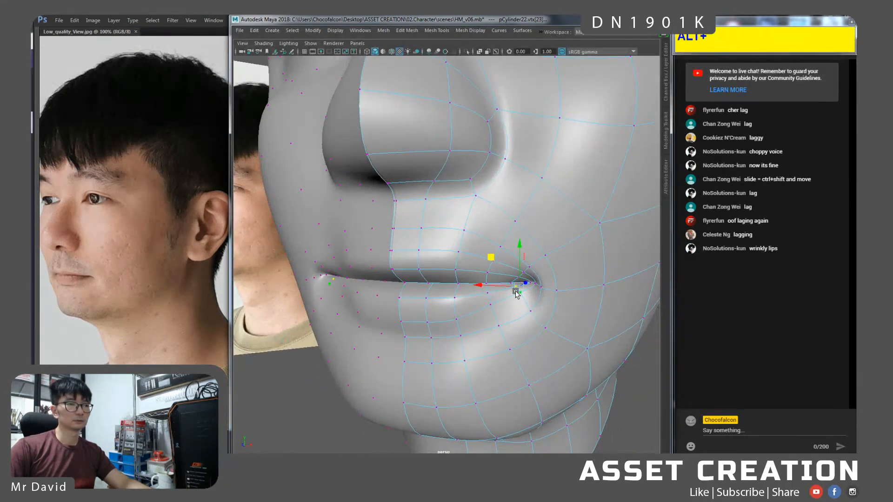
Select the group of lower lip vertices near the mouth corner and adjust their depth from below.
right_click_drag(517, 299, 518, 328, "alt")
middle_click_drag(518, 329, 514, 329, "alt")
right_click_drag(515, 329, 502, 323, "alt")
left_click_drag(502, 323, 520, 289, "alt")
middle_click_drag(521, 289, 521, 307, "alt")
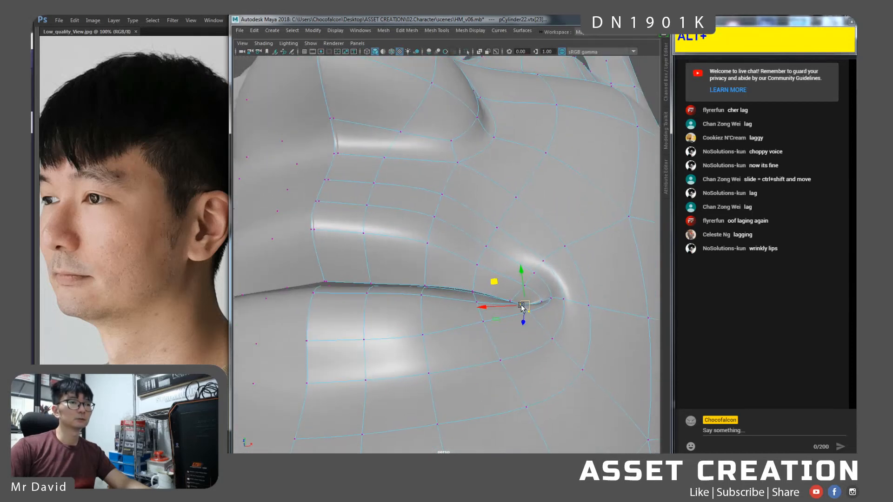
left_click(474, 304, "shift")
left_click(471, 293, "shift")
left_click_drag(471, 303, 509, 281, "alt")
left_click(474, 313, "shift")
left_click(467, 327, "ctrl")
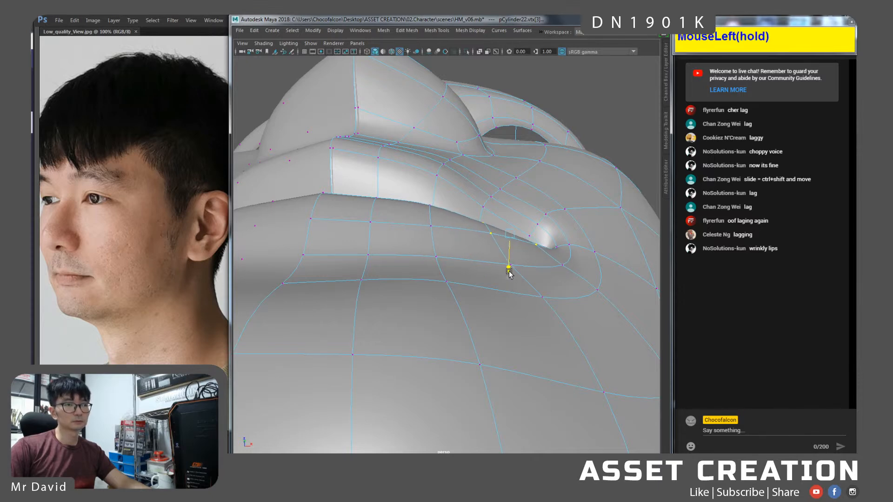
left_click_drag(506, 262, 474, 302, "alt")
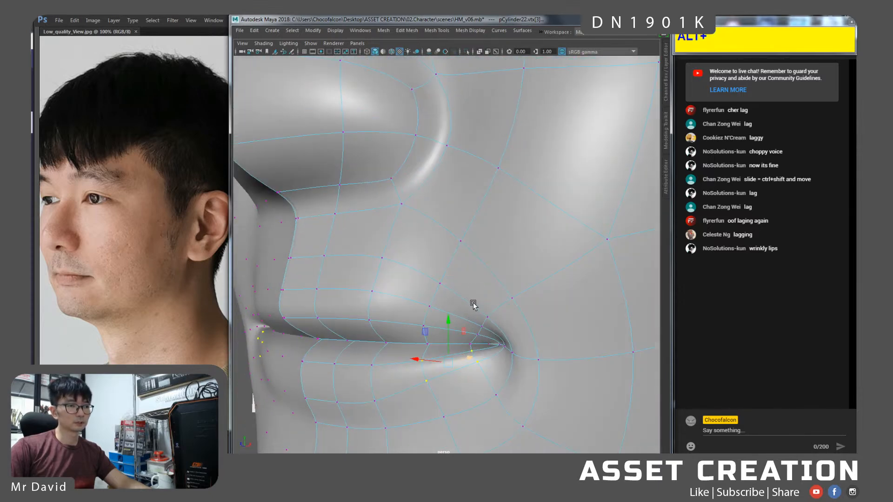
Shift two upper lip vertices near the mouth corner slightly sideways, working from a low view.
right_click_drag(474, 302, 476, 287, "alt")
left_click_drag(476, 286, 500, 300, "alt")
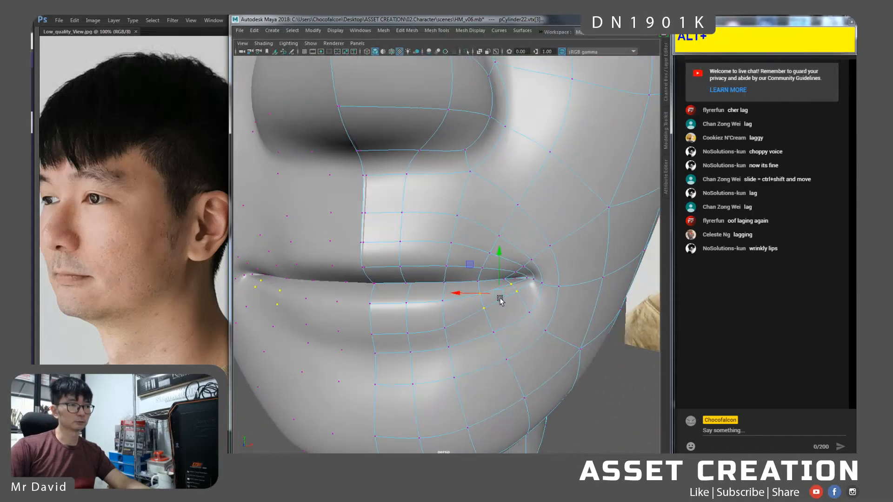
right_click_drag(500, 300, 526, 340, "alt")
left_click_drag(526, 339, 497, 235, "alt")
left_click(483, 211)
left_click(492, 205, "shift")
left_click_drag(456, 208, 461, 208)
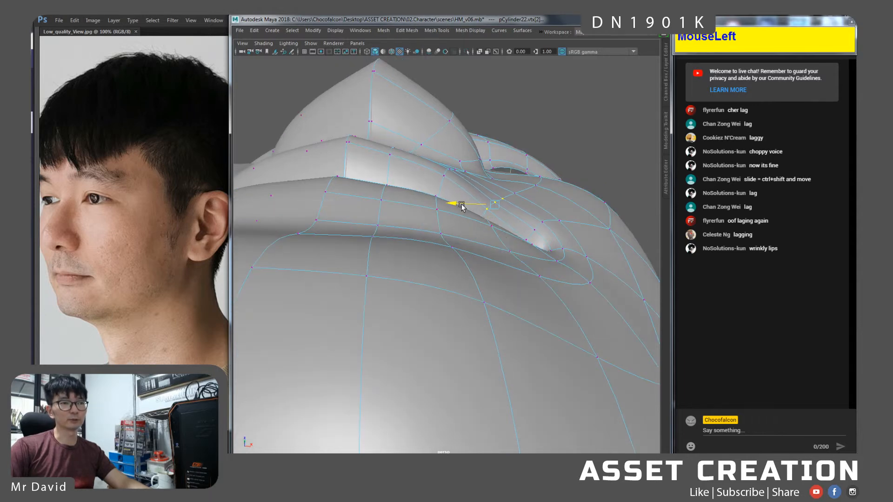
Reposition the vertex inside the mouth corner and fine-tune the height of the neighbouring upper lip vertex.
left_click(547, 254)
left_click(534, 244)
left_click_drag(530, 251, 510, 306, "alt")
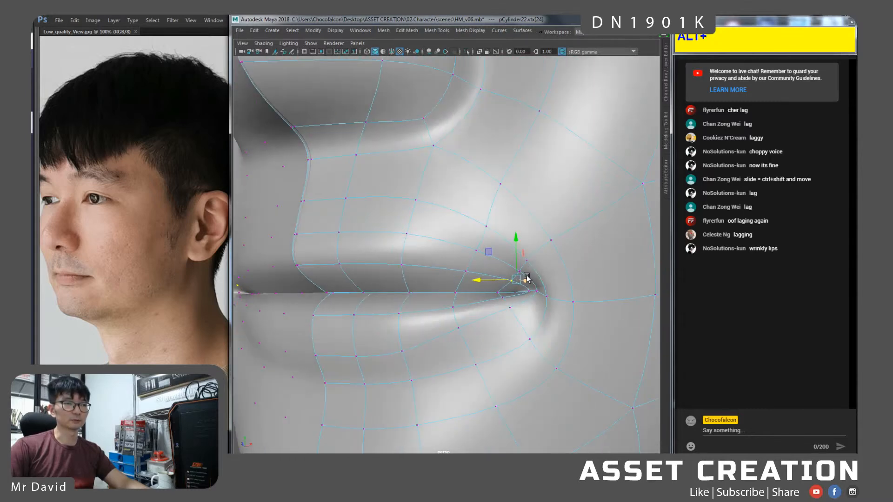
left_click(466, 271)
left_click_drag(469, 253, 468, 249)
key("ctrl+z")
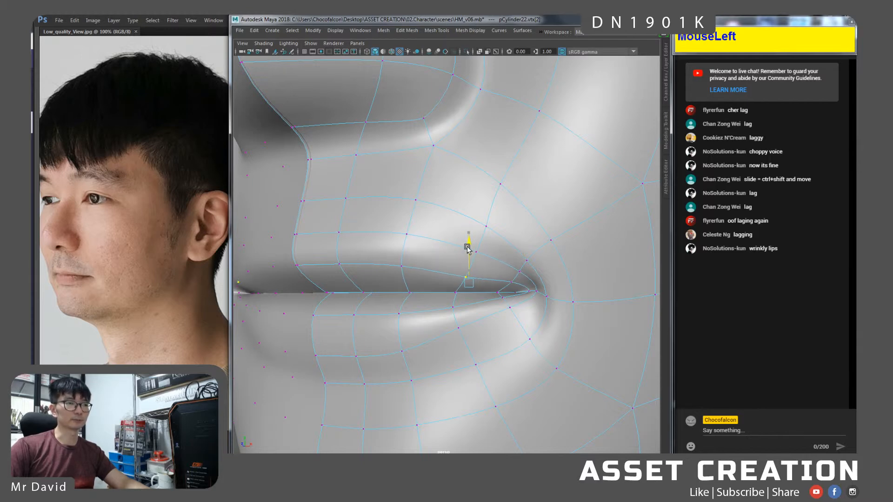
right_click_drag(467, 244, 461, 243, "alt")
left_click_drag(460, 243, 467, 269, "alt")
Switch to Photoshop and zoom in on the mouth in the front reference photo.
left_click(49, 288)
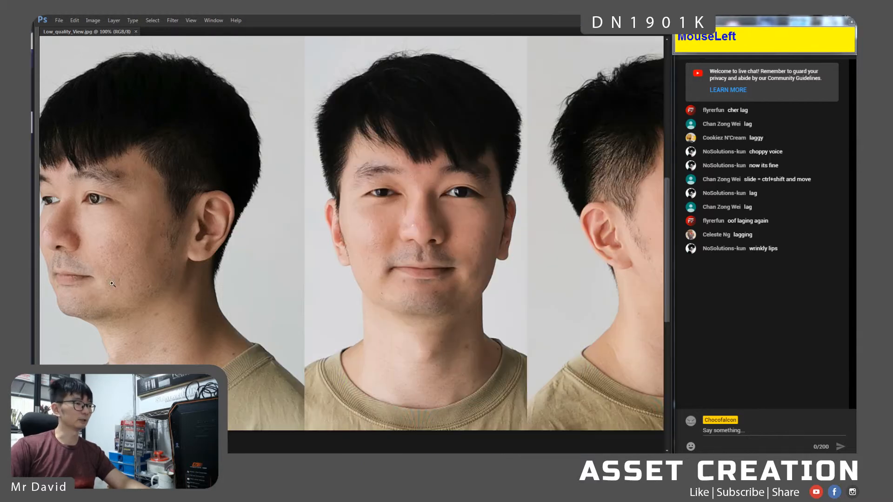
left_click_drag(399, 321, 341, 320)
left_click(330, 278)
left_click(330, 278)
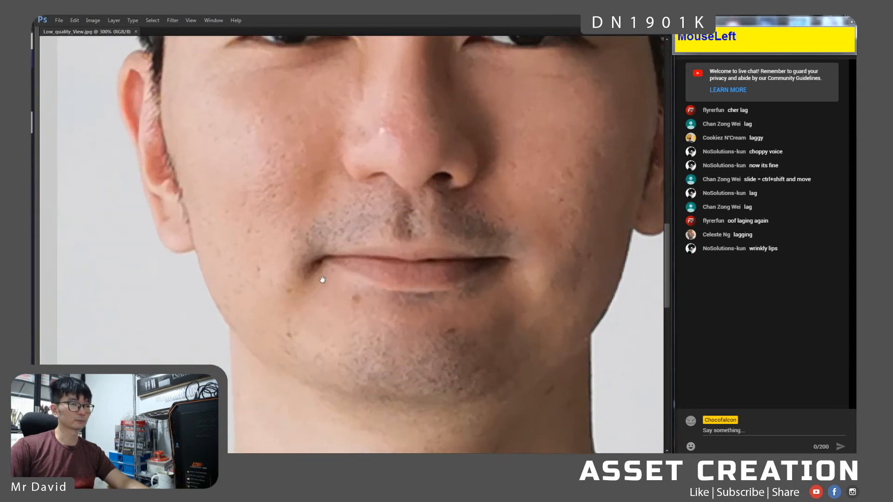
Add a new layer over the reference photo and activate the Brush tool.
key("ctrl+shift+n")
key("Return")
key("b")
left_click(382, 312)
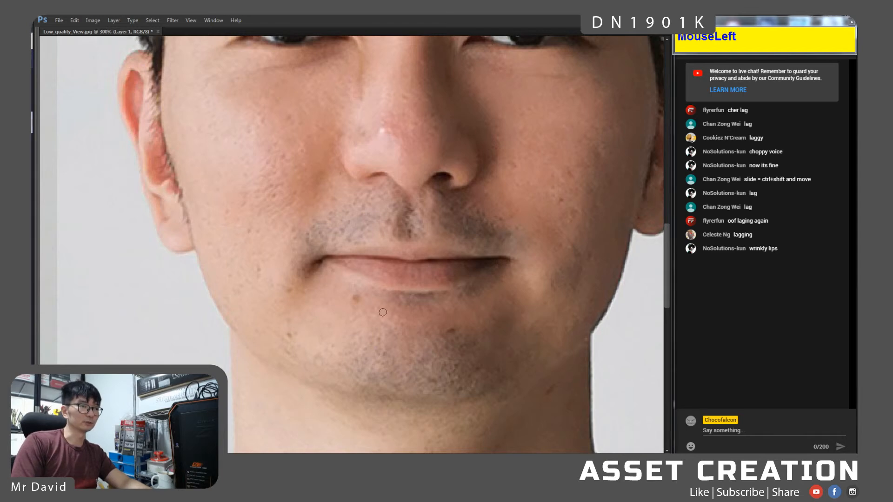
Try brush strokes around the philtrum, lips and chin on the new layer and undo each one.
left_click_drag(386, 227, 374, 304)
key("ctrl+z")
mouse_move(387, 195)
left_mouse_down()
mouse_move(394, 226)
mouse_move(426, 203)
left_mouse_up()
key("ctrl+z")
key("ctrl+alt+z")
key("ctrl+alt+z")
mouse_move(389, 250)
left_mouse_down()
mouse_move(444, 242)
mouse_move(379, 237)
left_mouse_up()
key("ctrl+z")
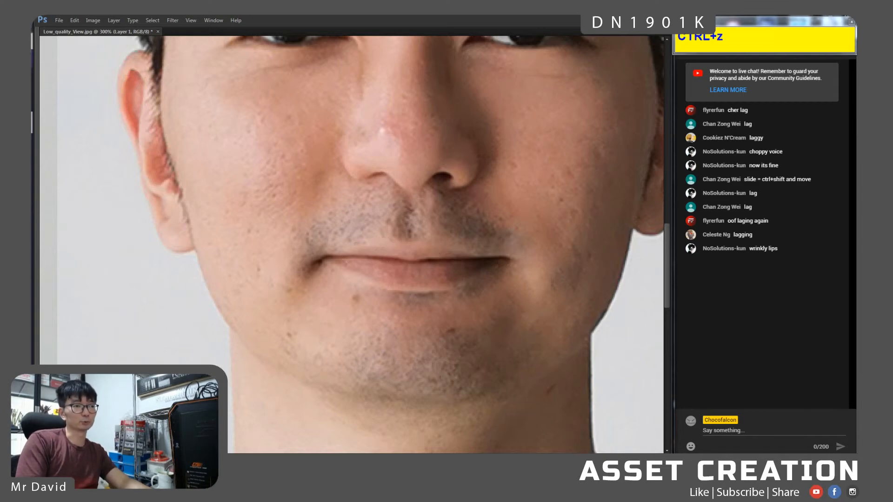
Paint the upper lip's contour and short vertical guide strokes above it on the new layer.
left_click(382, 243)
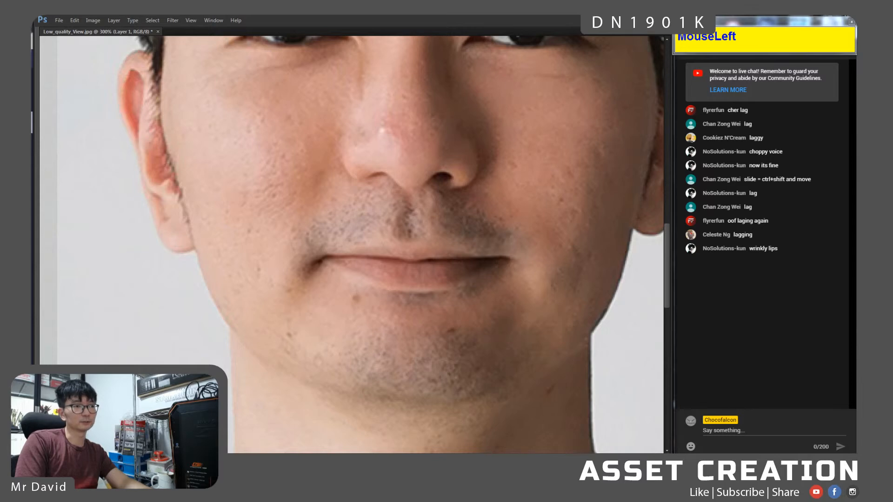
left_click_drag(398, 249, 427, 242)
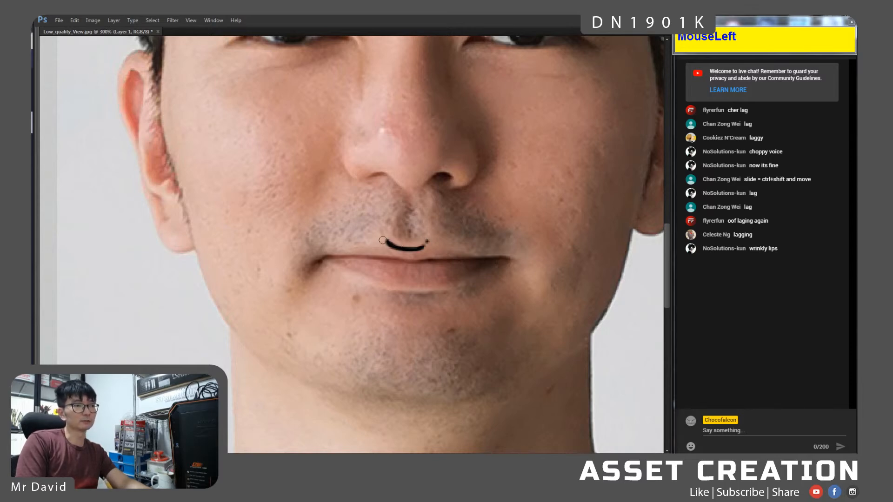
mouse_move(386, 240)
left_mouse_down()
mouse_move(315, 258)
mouse_move(402, 265)
left_mouse_up()
key("ctrl+z")
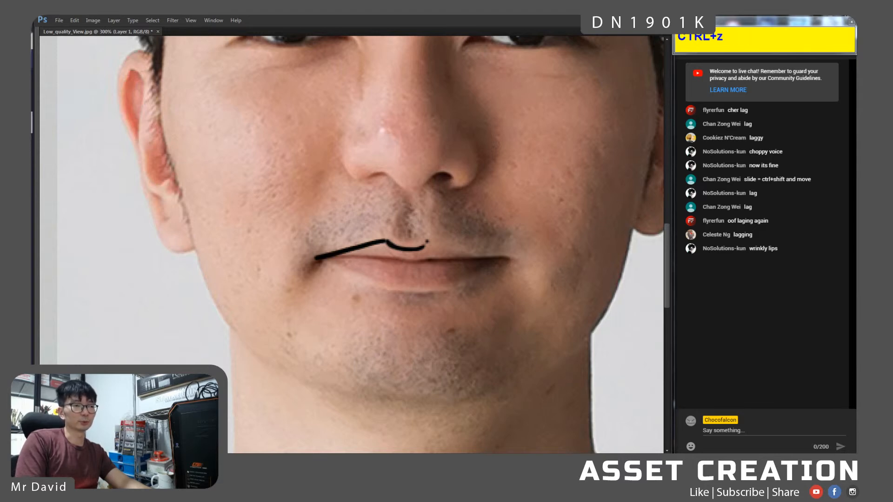
mouse_move(312, 223)
left_mouse_down()
mouse_move(314, 253)
mouse_move(327, 246)
left_mouse_up()
left_click_drag(342, 209, 344, 242)
left_click_drag(357, 196, 360, 246)
left_click_drag(317, 222, 316, 257)
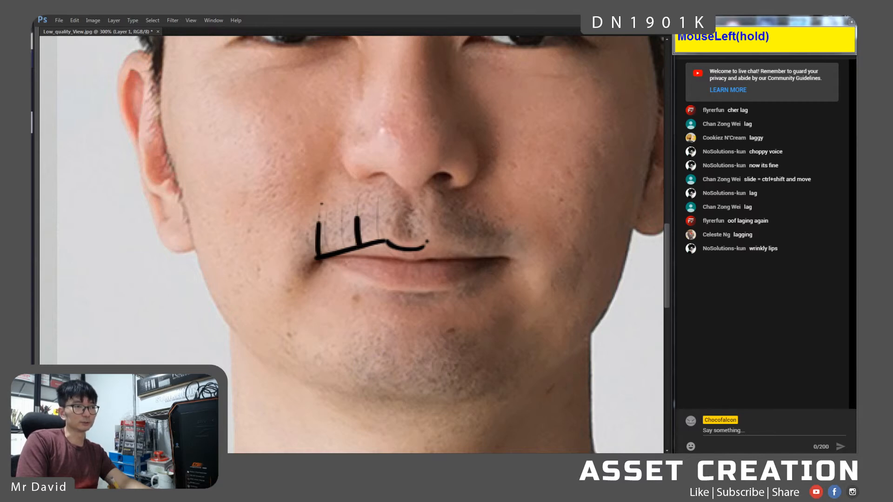
left_click_drag(334, 201, 331, 249)
left_click_drag(504, 225, 503, 245)
Paint the lower lip's curve, a filled patch beneath it and ladder-like fold lines below one mouth corner.
mouse_move(374, 265)
left_mouse_down()
mouse_move(439, 286)
mouse_move(455, 279)
left_mouse_up()
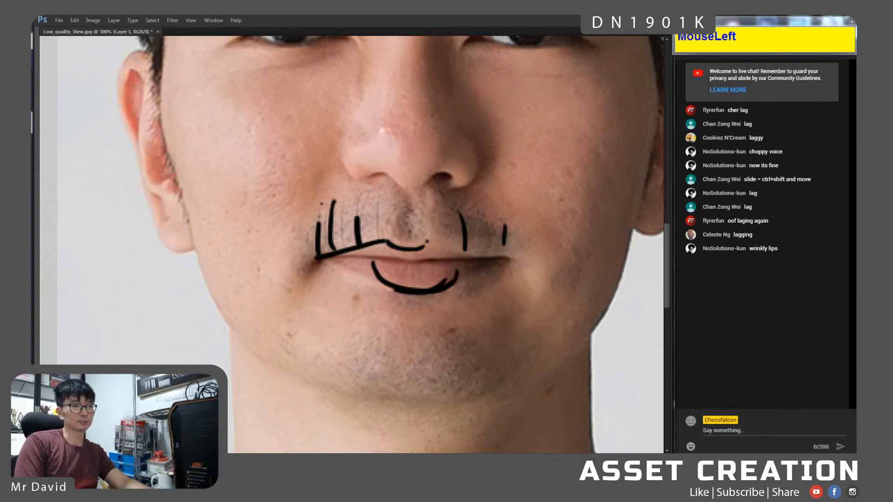
mouse_move(378, 287)
left_mouse_down()
mouse_move(442, 310)
mouse_move(384, 289)
mouse_move(393, 303)
mouse_move(420, 294)
left_mouse_up()
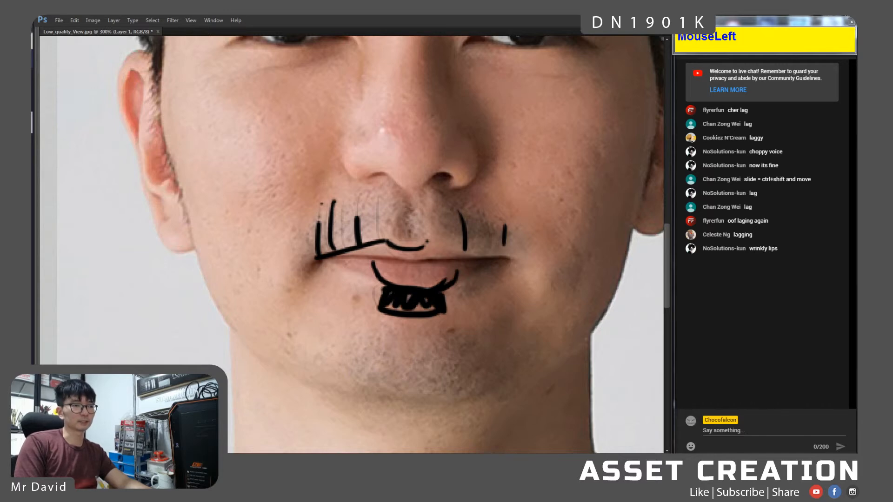
left_click_drag(378, 280, 328, 335)
mouse_move(321, 265)
left_mouse_down()
mouse_move(284, 300)
mouse_move(327, 324)
mouse_move(357, 311)
left_mouse_up()
left_click_drag(336, 269, 372, 286)
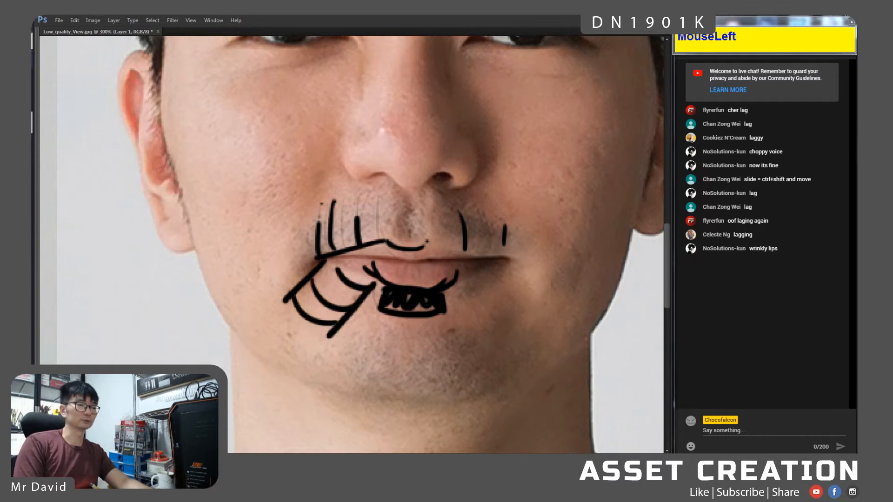
Delete the sketch layer and enlarge the mouth in the three-quarter reference photo to 300%.
scroll(408, 269, "down", 3, "alt")
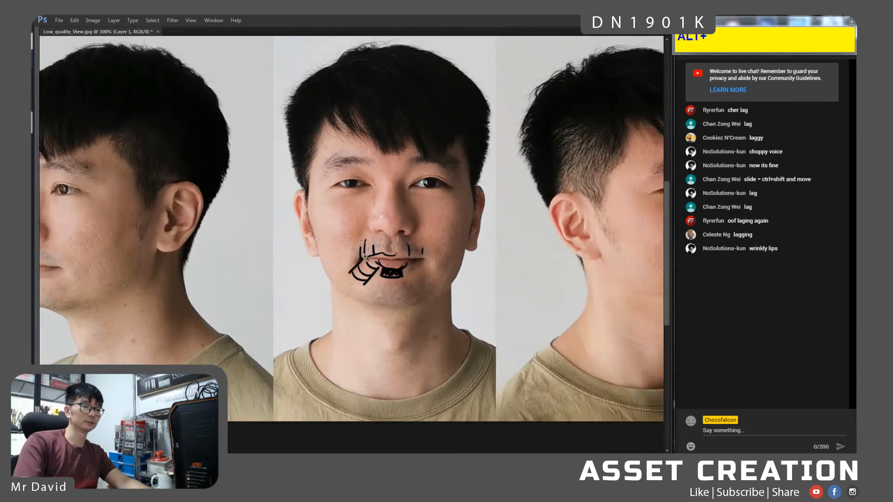
key("alt+Delete")
left_click_drag(250, 296, 313, 299)
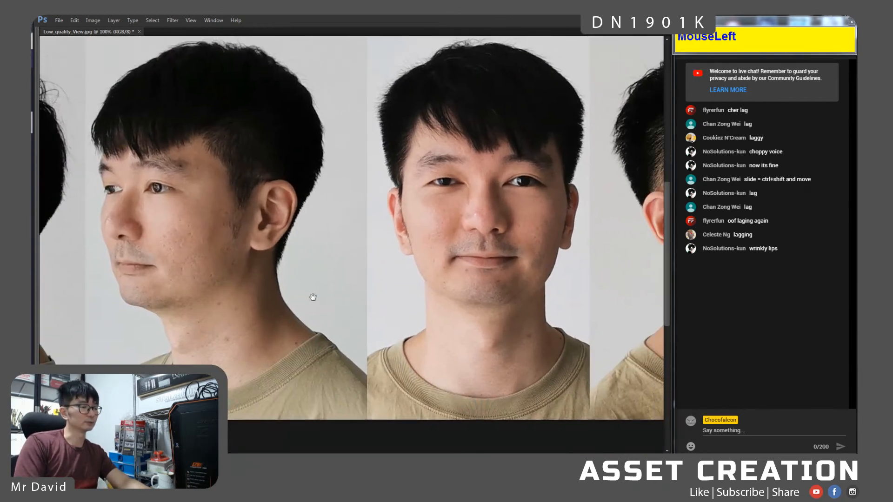
key("alt+Tab")
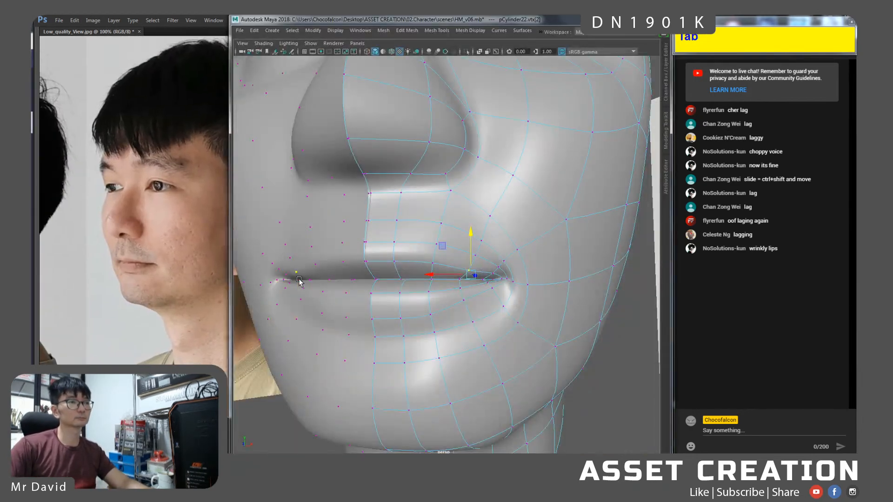
left_click_drag(403, 287, 396, 290, "alt")
left_click(140, 267)
left_click(133, 267)
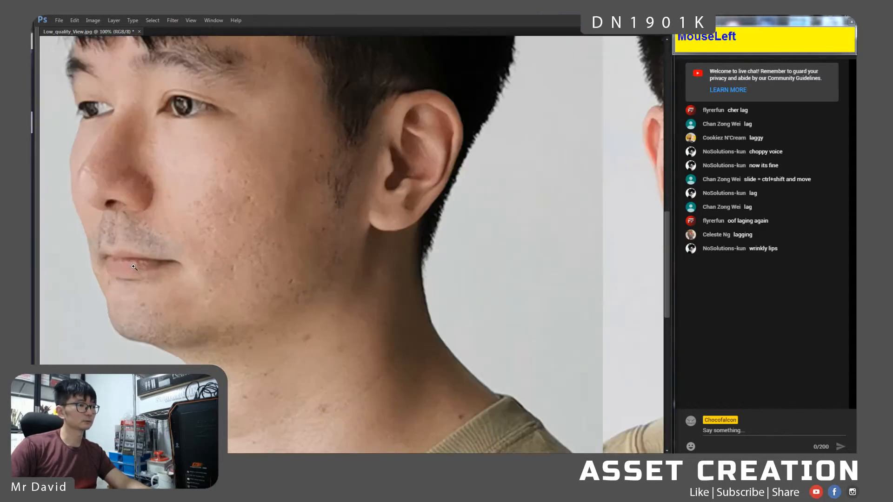
left_click(152, 271)
Switch to Maya, lower an upper lip vertex slightly and slide the neighbouring vertex above it towards the mouth corner.
key("alt+Tab")
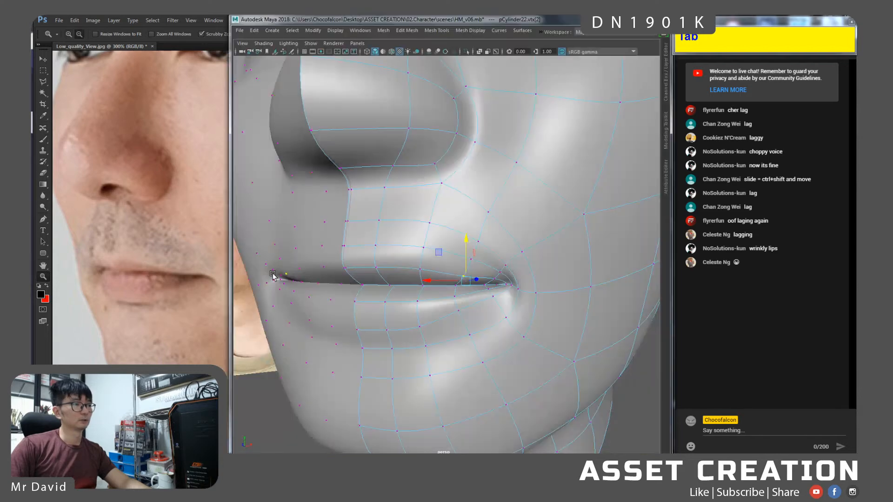
middle_click(433, 272)
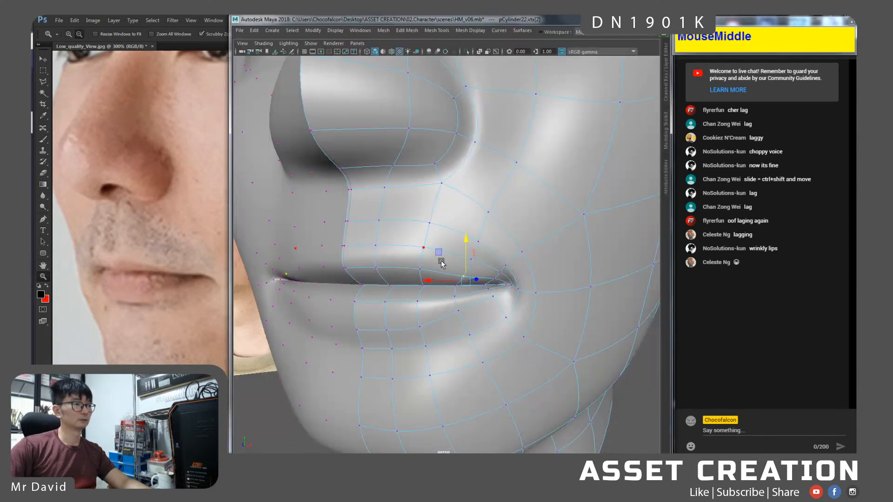
right_click_drag(447, 278, 438, 264, "alt")
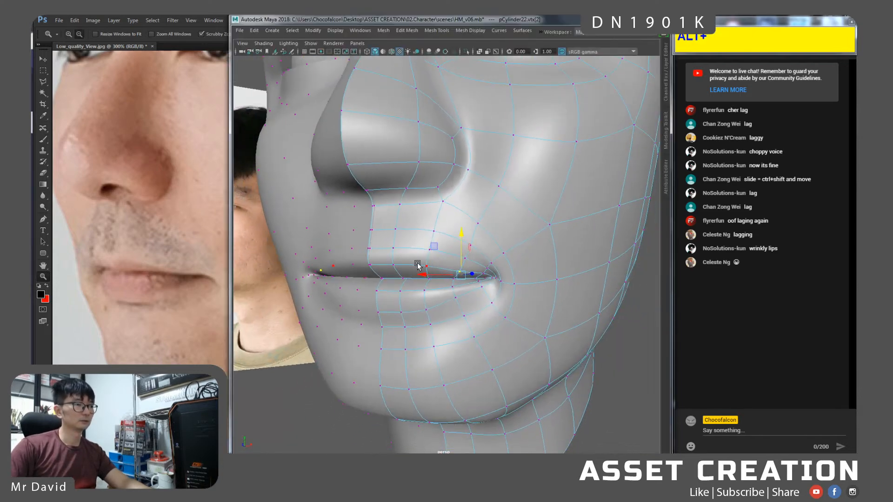
left_click(419, 265)
key("w")
left_click_drag(427, 228, 427, 233)
left_click(432, 251)
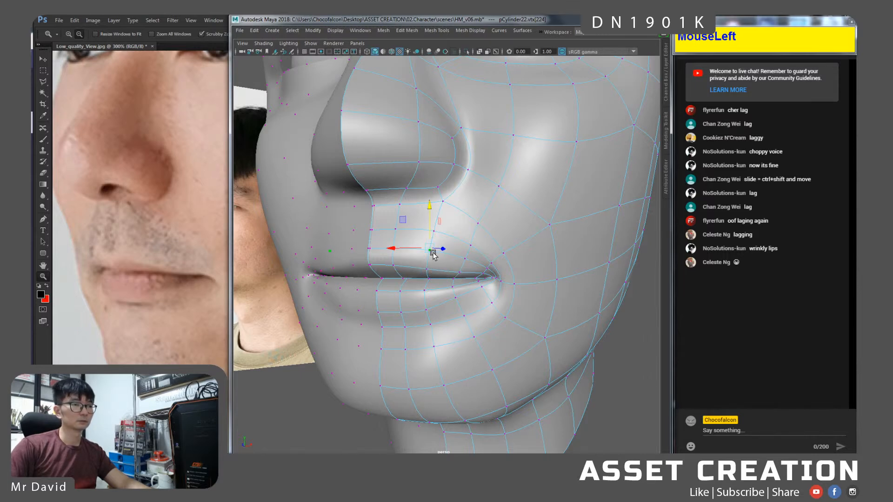
left_click_drag(427, 223, 468, 239, "ctrl+shift")
Adjust the height of the upper lip edge vertices right next to the mouth corner.
left_click(466, 260)
left_click(487, 270)
right_click_drag(482, 245, 485, 260, "alt")
left_click(487, 262)
mouse_move(487, 262)
left_mouse_down("alt")
mouse_move(500, 251)
mouse_move(458, 267)
mouse_move(480, 247)
mouse_move(482, 256)
left_mouse_up("alt")
left_click(500, 269)
mouse_move(482, 256)
left_mouse_down("alt")
mouse_move(489, 275)
mouse_move(506, 275)
mouse_move(487, 253)
mouse_move(471, 264)
mouse_move(491, 265)
mouse_move(474, 273)
mouse_move(485, 279)
mouse_move(462, 281)
left_mouse_up("alt")
right_click_drag(463, 281, 494, 266, "alt")
left_click(517, 300)
left_click_drag(517, 264, 524, 265)
left_click(528, 285)
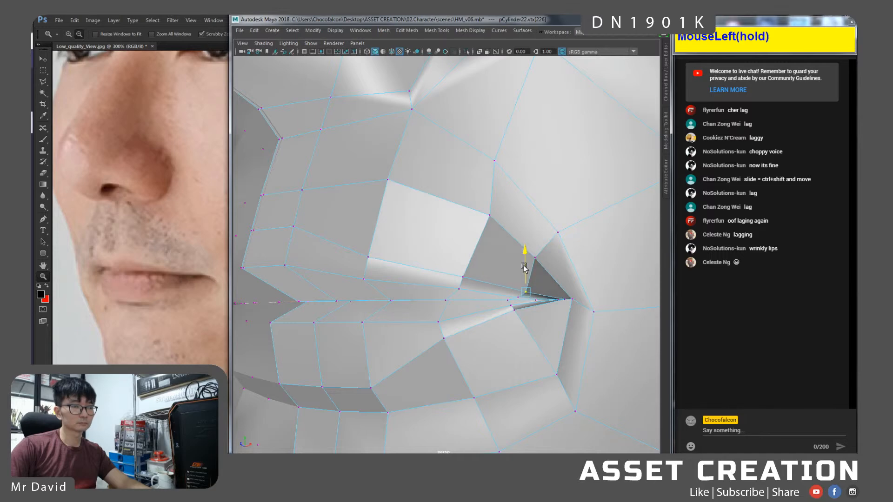
Lower the two closely stacked upper lip vertices just inside the mouth corner.
left_click(464, 276)
left_click(460, 288, "shift")
left_click_drag(466, 259, 461, 253)
key("ctrl+z")
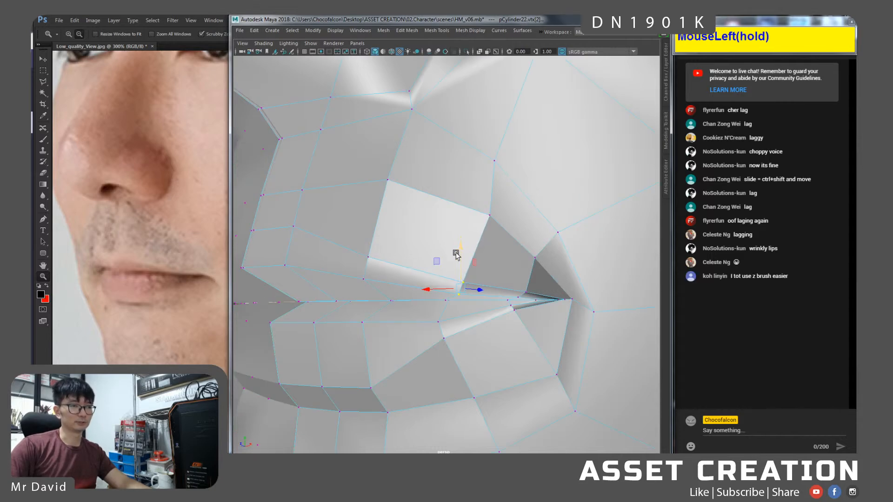
right_click_drag(437, 259, 433, 258, "alt")
mouse_move(432, 258)
left_mouse_down("alt")
mouse_move(426, 251)
mouse_move(438, 251)
left_mouse_up("alt")
middle_click_drag(439, 252, 447, 281, "alt")
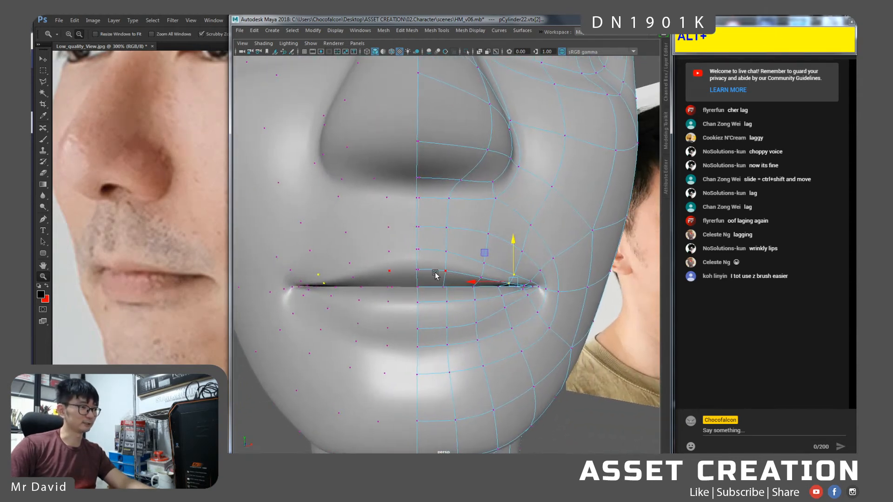
Pick the philtrum vertices on the centre line and examine the upper lip's shape from several angles.
right_click_drag(452, 271, 451, 268, "alt")
left_click_drag(451, 267, 394, 278, "alt")
left_click(385, 257)
left_click(389, 242, "shift")
left_click(390, 221, "shift")
left_click_drag(390, 224, 461, 238, "alt")
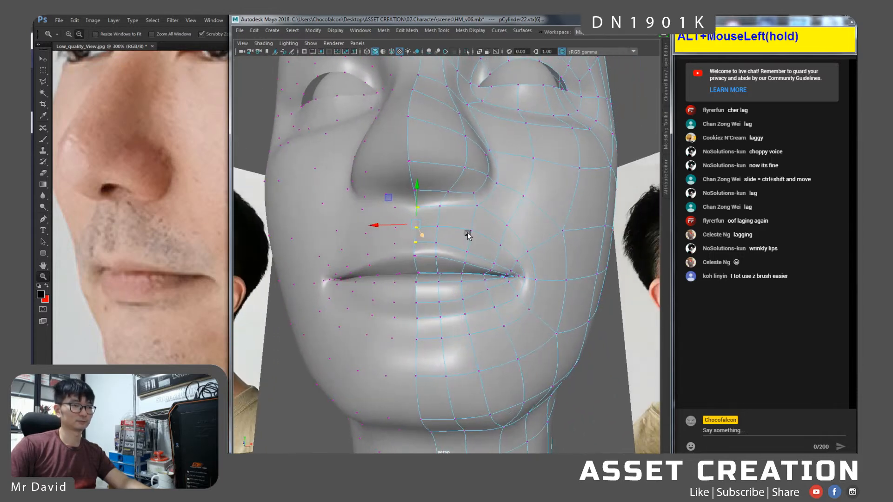
left_click_drag(445, 267, 480, 284, "alt")
left_click(478, 278)
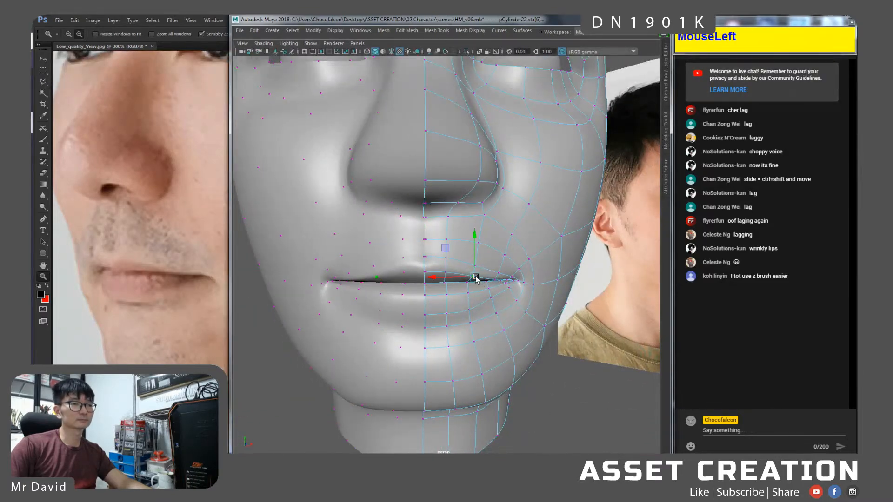
Select the outer upper lip vertices and reposition them to refine the lip's curve as seen from below.
left_click_drag(495, 285, 454, 277, "alt")
left_click(469, 242)
left_click(495, 256, "shift")
left_click_drag(500, 252, 442, 264, "alt")
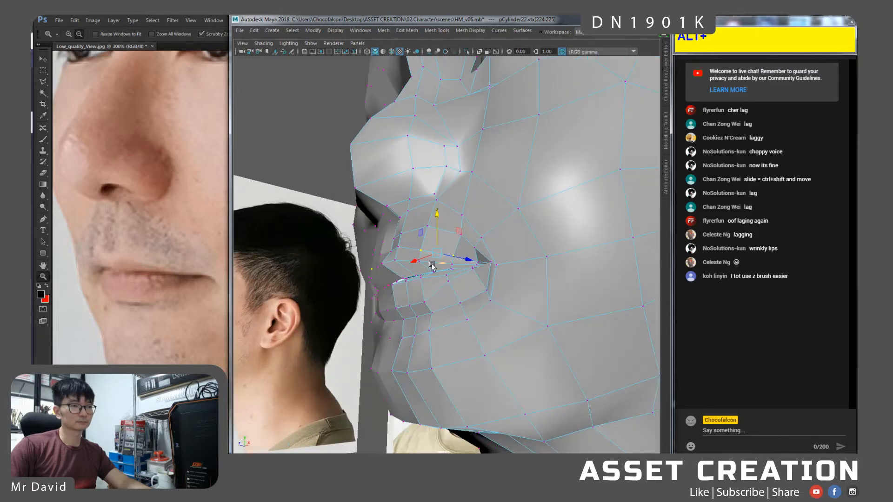
left_click(447, 269, "shift")
key("w")
left_click_drag(449, 266, 477, 250, "alt")
key("3")
right_click_drag(465, 243, 469, 253, "alt")
left_click_drag(466, 254, 474, 245, "alt")
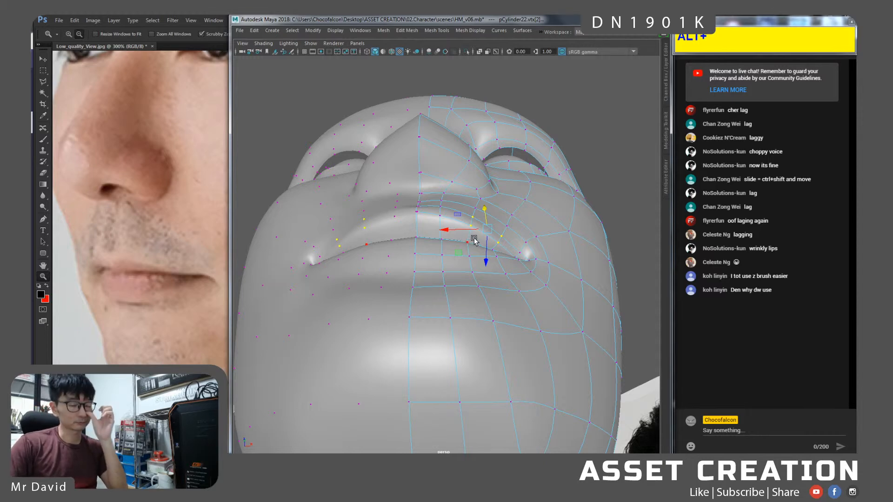
left_click_drag(472, 239, 487, 238, "alt")
right_click_drag(487, 238, 501, 262, "alt")
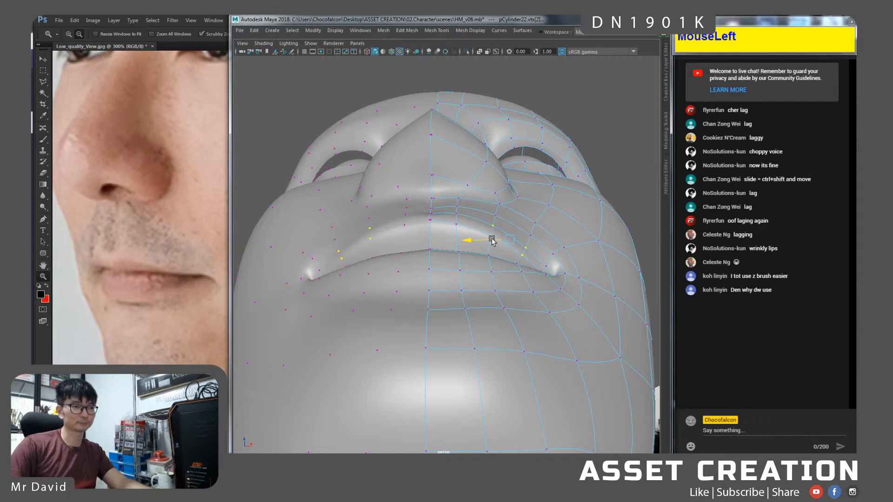
Return to object mode and inspect the whole smoothed head beside the reference photos.
left_click_drag(505, 241, 530, 283, "alt")
right_click_drag(512, 288, 486, 279, "alt")
left_click_drag(486, 279, 485, 285, "alt")
right_click_drag(485, 284, 507, 206, "alt")
left_click(497, 295)
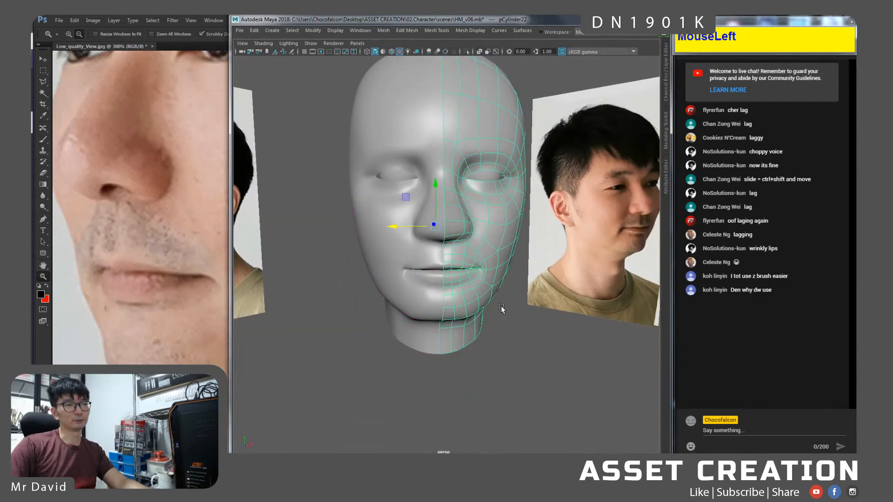
left_click_drag(495, 312, 487, 313, "alt")
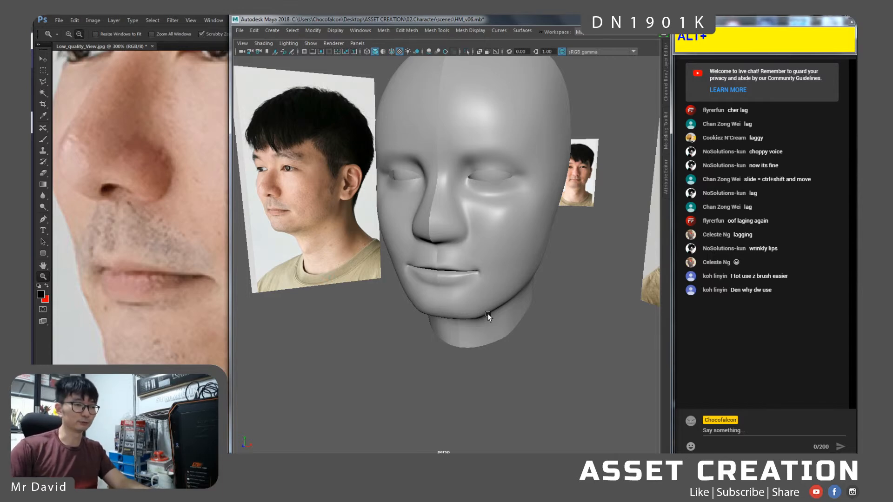
Reselect the editable half of the head and move the upper lip vertices slightly forward in profile.
left_click(482, 297)
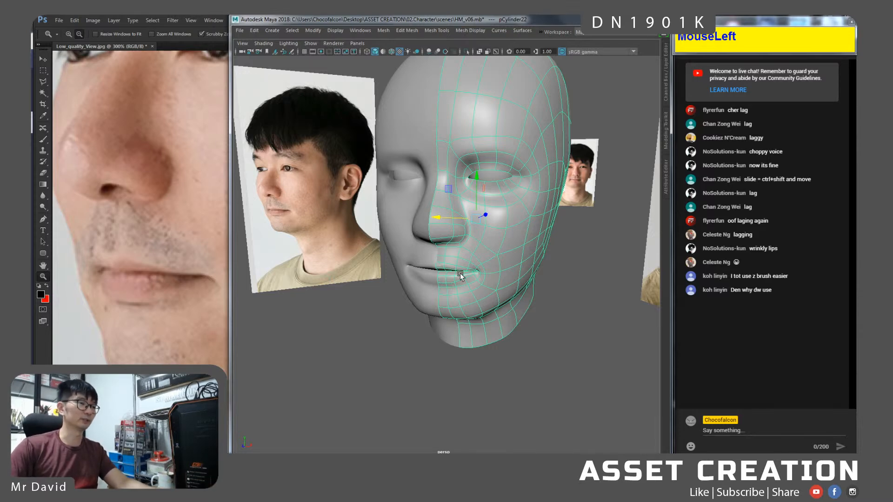
scroll(460, 275, "up", 2)
scroll(460, 276, "up", 4)
right_click_drag(483, 293, 480, 277, "alt")
left_click_drag(480, 277, 459, 265, "alt")
right_click_drag(540, 282, 502, 244)
left_click(542, 287)
left_click_drag(543, 296, 463, 256, "alt")
left_click(480, 273, "shift")
left_click_drag(506, 275, 490, 291, "alt")
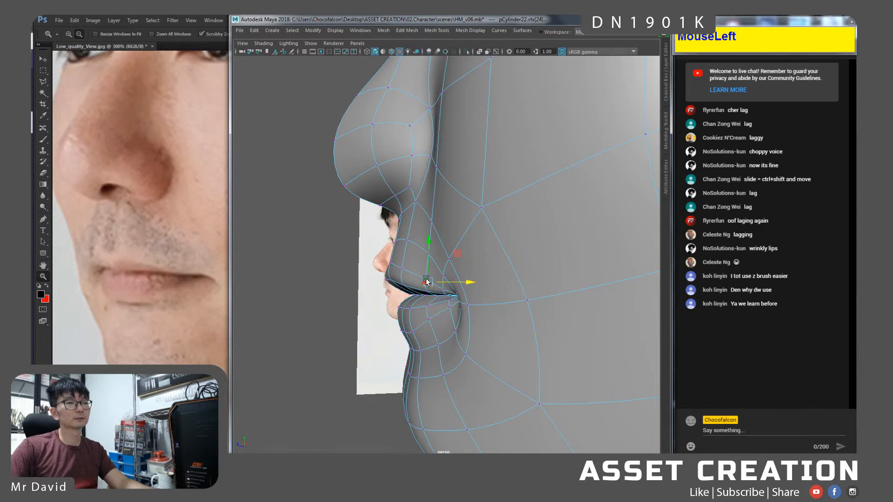
left_click(428, 260, "shift")
left_click_drag(447, 270, 441, 273)
left_click(443, 277)
Shift the mouth corner vertices outward, and pull the innermost corner vertex back inward on the unsmoothed mesh.
left_click_drag(481, 306, 528, 303, "alt")
right_click_drag(528, 303, 528, 321, "alt")
left_click_drag(528, 321, 530, 323, "alt")
middle_click_drag(530, 323, 509, 299, "alt")
left_click(503, 292)
left_click(533, 299, "shift")
right_click_drag(535, 312, 522, 307, "alt")
left_click_drag(521, 307, 554, 309, "alt")
left_click_drag(505, 288, 522, 288)
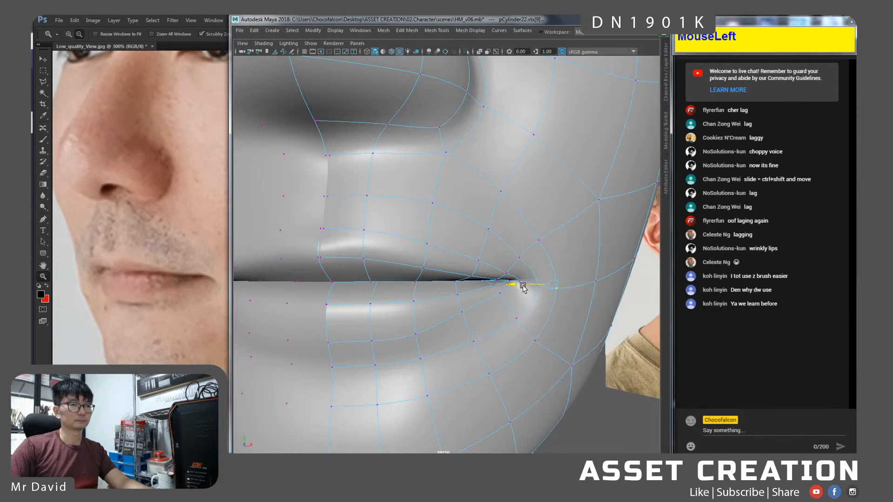
key("1")
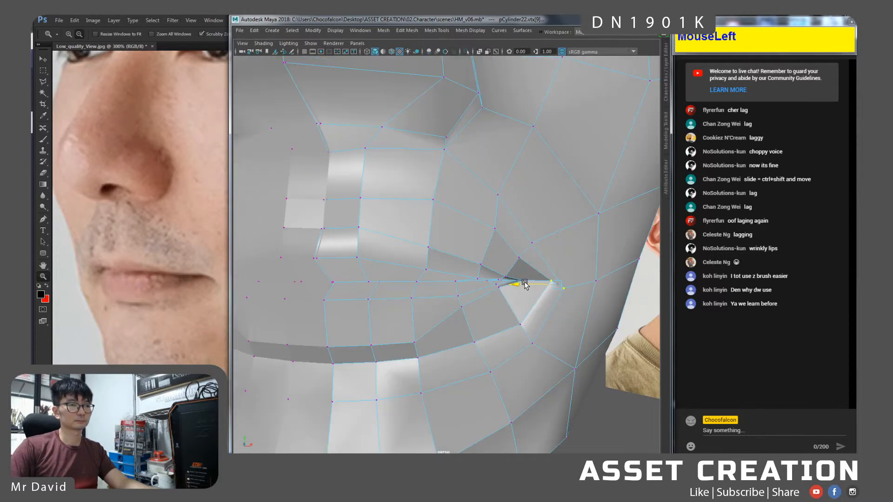
left_click_drag(533, 292, 510, 287)
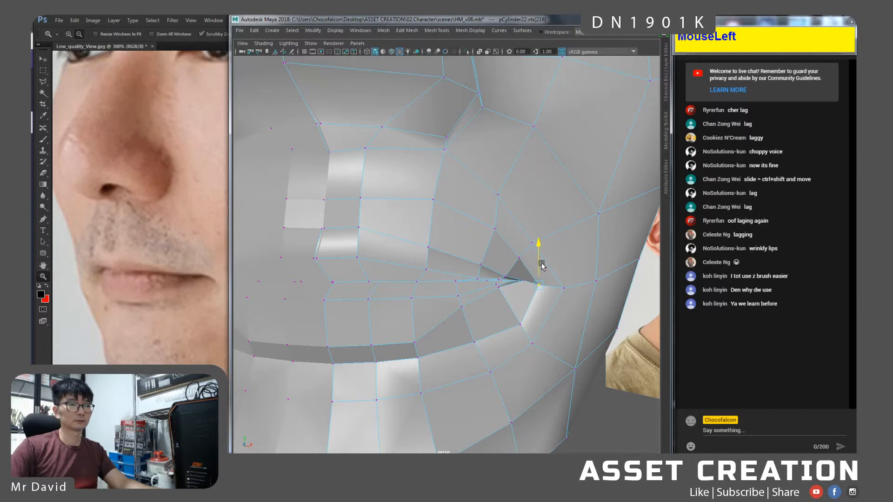
Slide the two cheek vertices above the mouth corner up and outward along their edges.
left_click(501, 195)
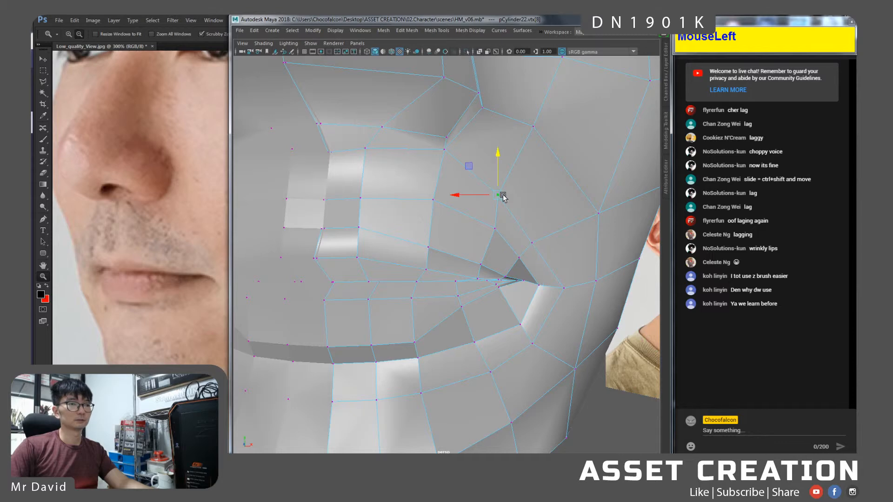
left_click_drag(468, 182, 509, 142, "ctrl+shift")
left_click(531, 245)
left_click_drag(530, 246, 524, 210, "ctrl+shift")
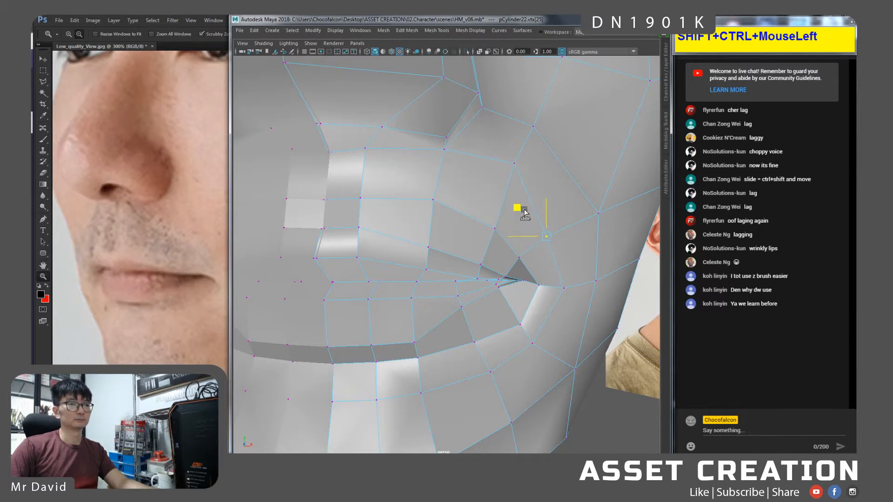
Slide the vertices around the outer mouth corner along their edges to even out the corner loop.
left_click(562, 289)
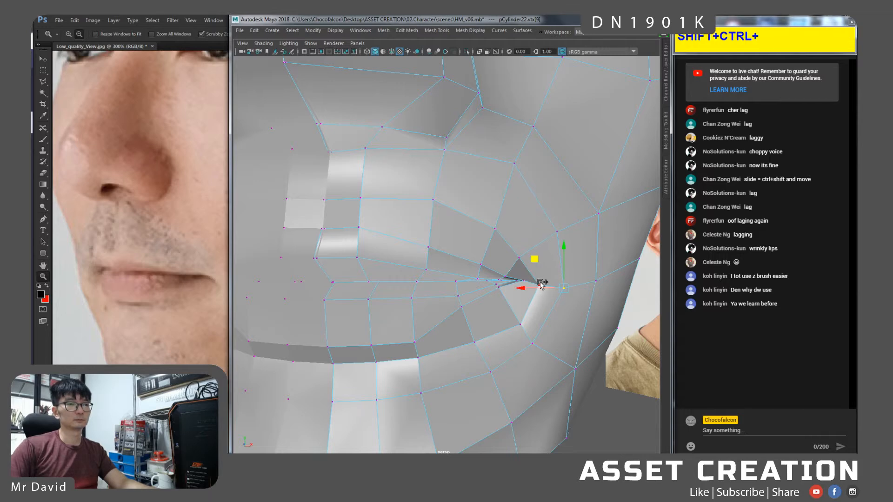
left_click_drag(533, 291, 544, 293, "ctrl+shift")
right_click_drag(535, 302, 505, 318, "alt")
left_click_drag(504, 317, 490, 265, "ctrl+shift")
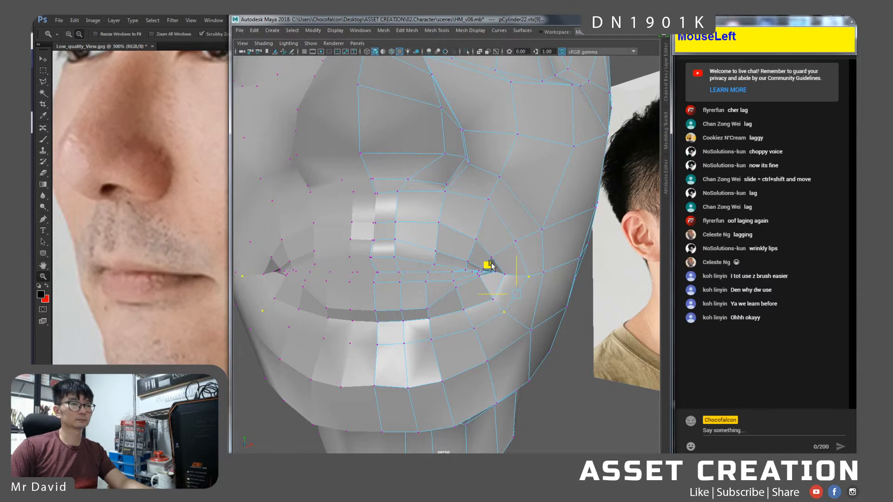
left_click_drag(544, 294, 510, 255, "ctrl")
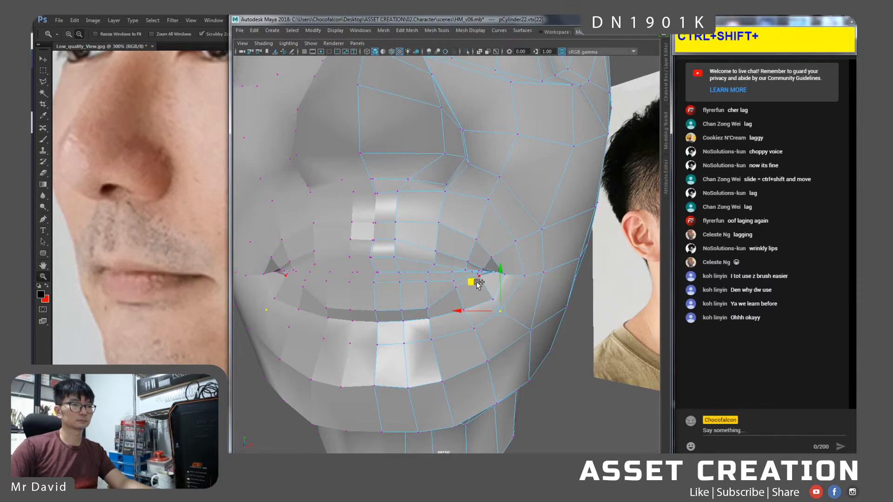
Turn on the smooth mesh preview and adjust the depth of the lower-lip vertex near the mouth corner.
key("3")
left_click_drag(491, 291, 439, 281, "alt")
middle_click_drag(439, 282, 458, 272, "alt")
right_click_drag(458, 272, 460, 297, "alt")
left_click_drag(460, 297, 500, 265, "alt")
right_click_drag(500, 265, 516, 281, "alt")
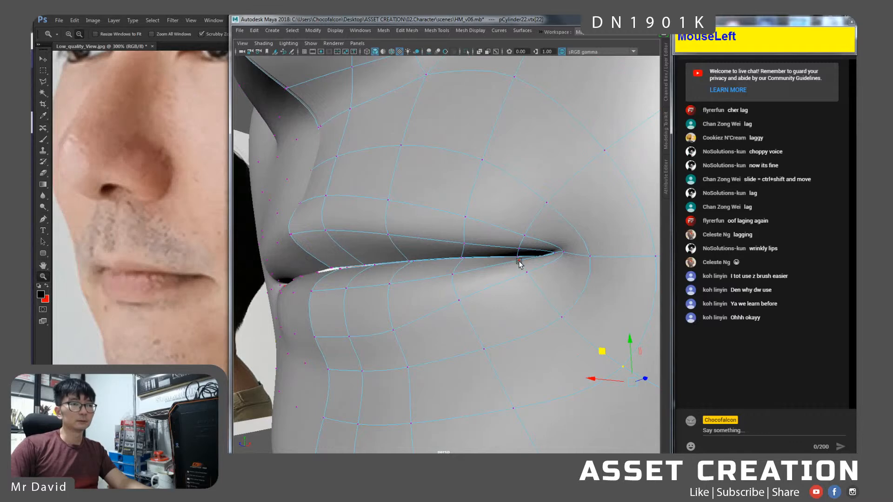
left_click_drag(503, 303, 482, 306, "alt")
right_click_drag(483, 307, 475, 295, "alt")
left_click_drag(475, 295, 457, 293, "alt")
right_click_drag(456, 293, 479, 274, "alt")
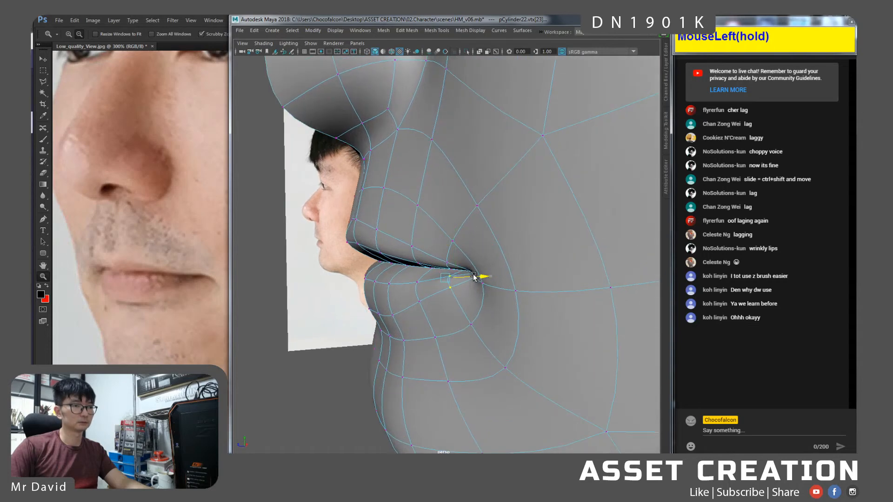
left_click_drag(481, 277, 509, 260, "alt")
Move the row of vertices beneath the lower lip along the depth axis to reshape the lip's underside.
left_click(502, 250, "shift")
left_click_drag(586, 234, 517, 283, "ctrl")
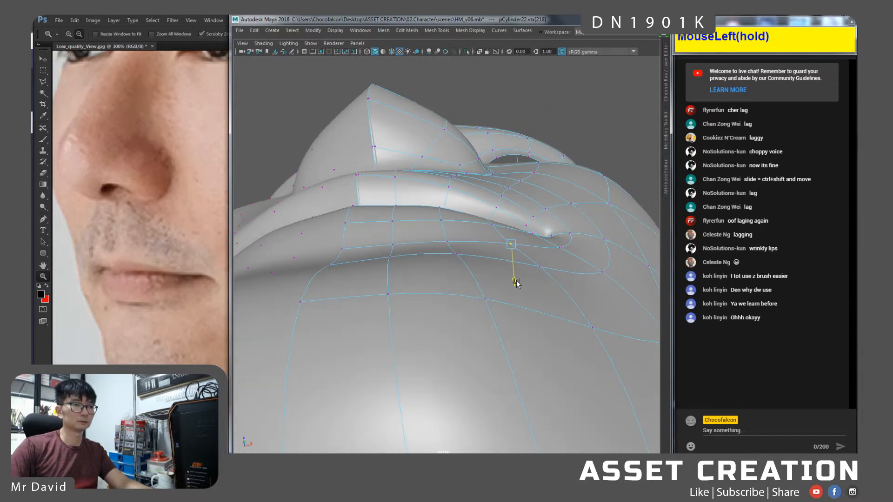
left_click(344, 247, "shift")
left_click_drag(376, 284, 378, 292)
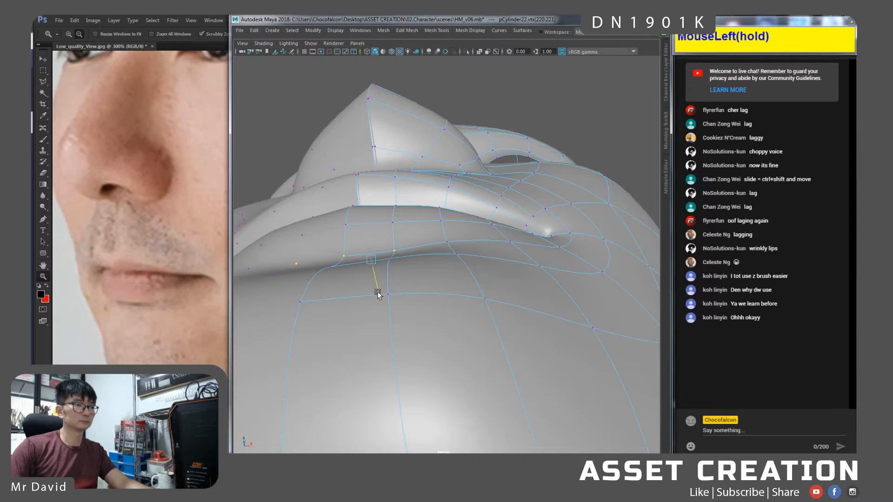
Return to object mode, check the lips in profile, and display the selected face half unsmoothed.
left_click_drag(461, 250, 410, 316, "alt")
right_click_drag(411, 316, 421, 286, "alt")
right_click_drag(461, 233, 500, 224)
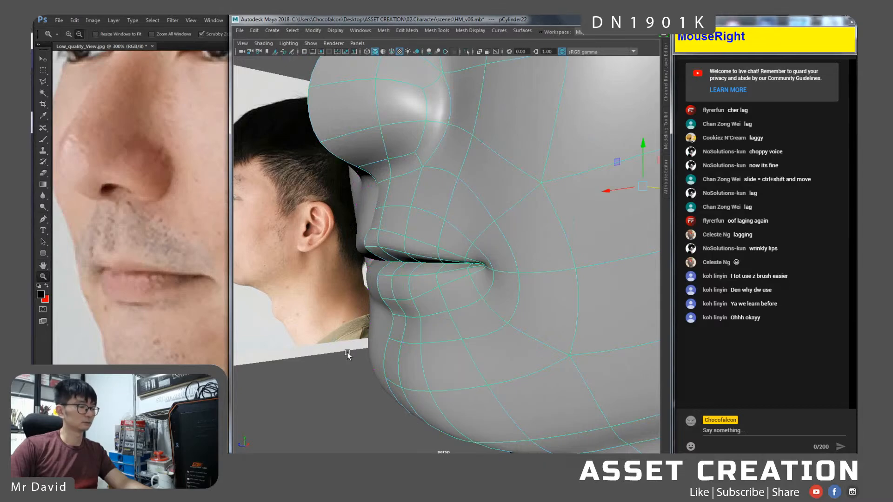
left_click(349, 407)
left_click_drag(398, 360, 440, 284, "alt")
left_click(440, 284)
right_click_drag(450, 266, 457, 306, "alt")
key("1")
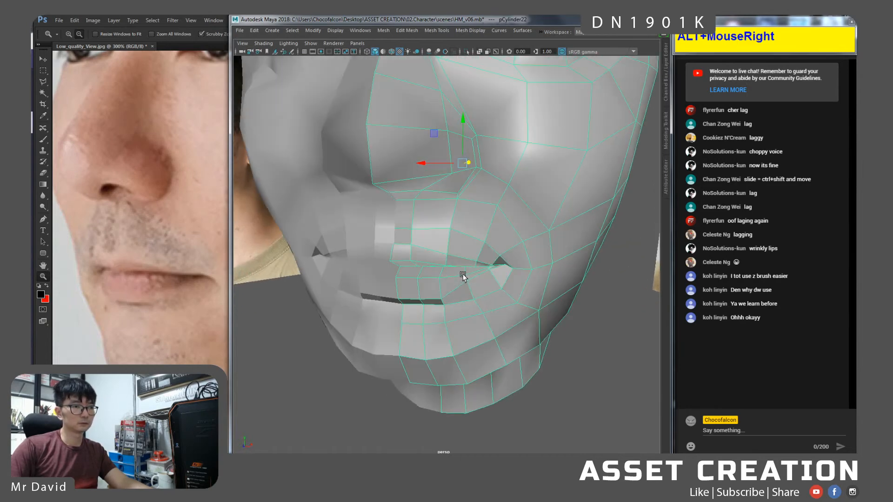
Slide the lower-lip edge beside the mouth corner, followed by the corner vertices, along the surface.
right_click_drag(463, 275, 490, 294, "alt")
right_click_drag(493, 233, 496, 215)
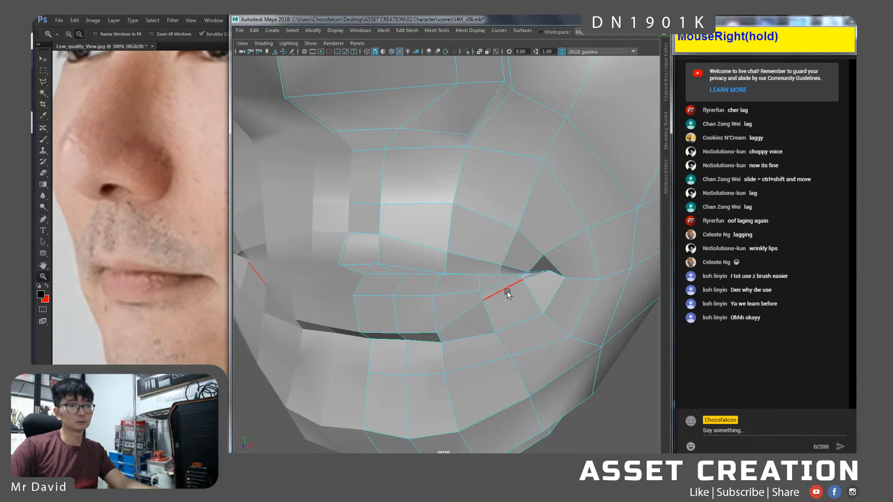
left_click(507, 294)
left_click_drag(478, 263, 498, 255, "ctrl+shift")
left_click(518, 273)
right_click_drag(518, 278, 487, 235)
left_click(524, 287)
left_click_drag(504, 259, 490, 245, "ctrl+shift")
left_click(515, 265)
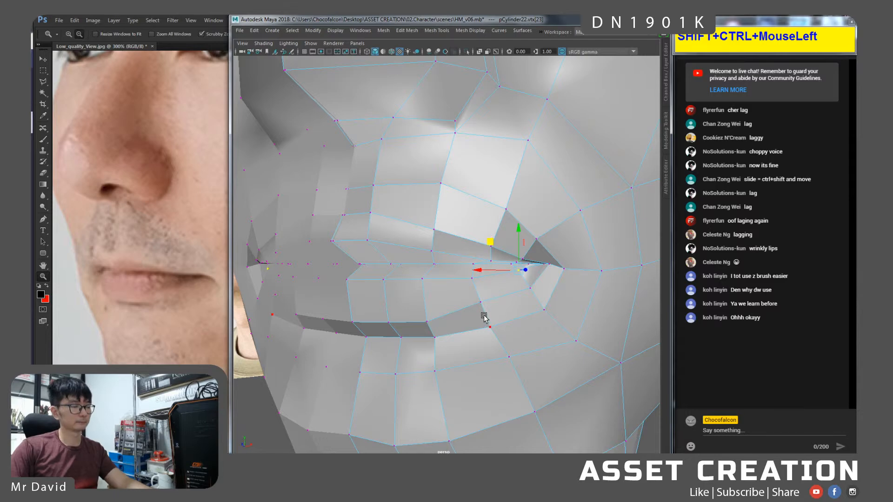
Turn the smooth preview back on, leave component editing and check the whole head without a selection.
key("3")
left_click_drag(446, 308, 410, 313, "alt")
right_click_drag(407, 233, 437, 229)
scroll(395, 280, "down", 5)
left_click_drag(391, 351, 431, 355, "alt")
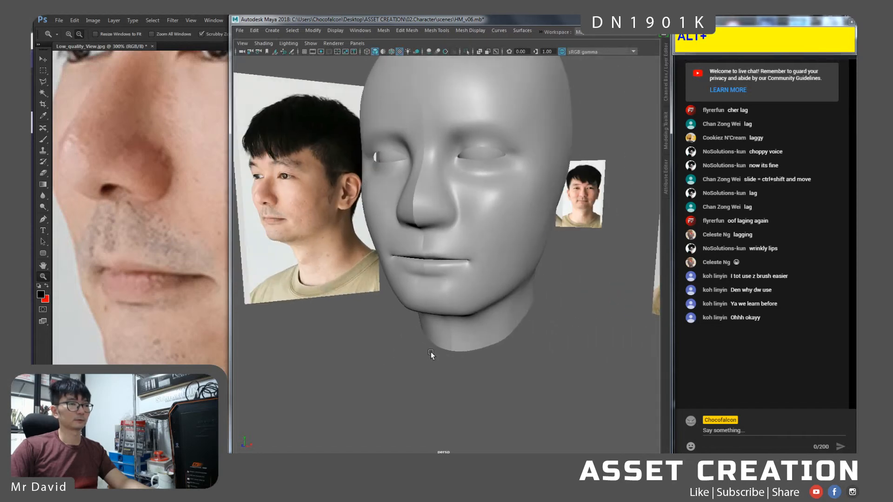
Smooth the surface around the mouth corner of the selected face half using a smaller Smooth sculpting brush.
left_click(430, 270)
mouse_move(431, 271)
right_mouse_down("alt")
mouse_move(442, 295)
mouse_move(434, 261)
right_mouse_up("alt")
left_click_drag(434, 261, 443, 296, "alt")
key("3")
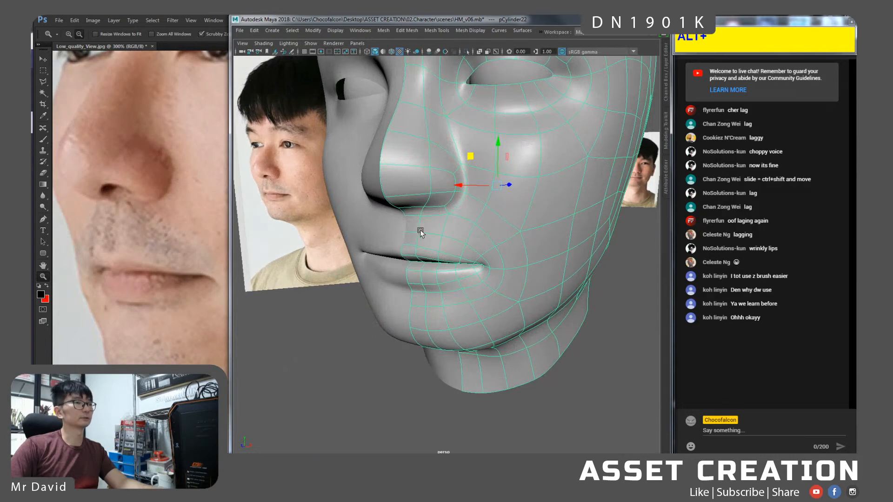
key("ctrl+space")
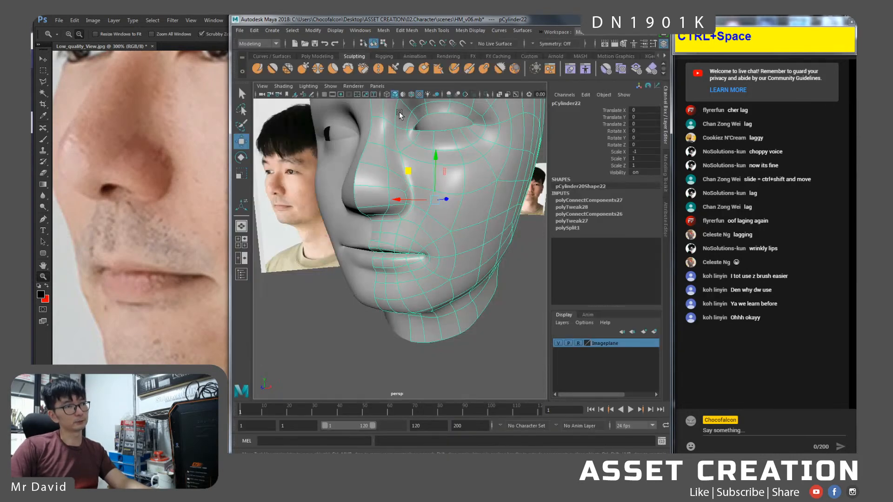
left_click(269, 71)
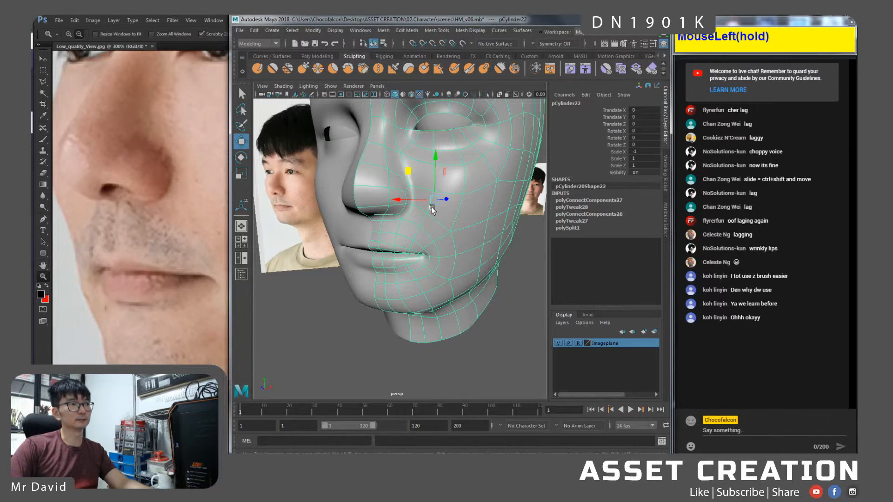
key("ctrl+space")
left_click_drag(467, 249, 476, 244, "alt")
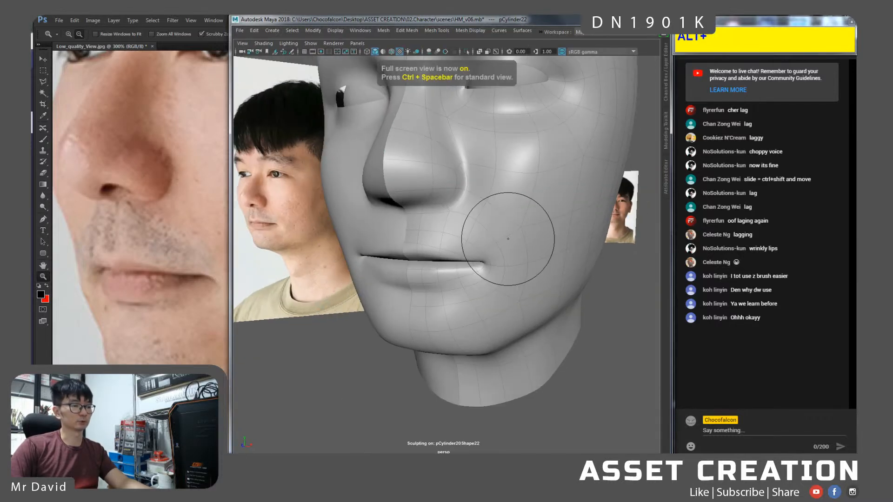
key("b")
mouse_move(535, 236)
left_mouse_down()
mouse_move(516, 236)
mouse_move(537, 236)
mouse_move(496, 204)
mouse_move(484, 233)
mouse_move(438, 237)
mouse_move(492, 246)
left_mouse_up()
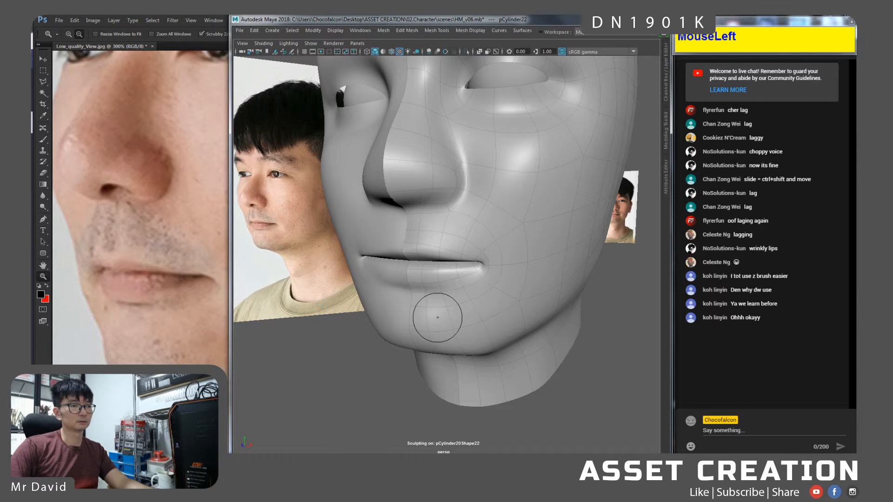
Check the smoothed mouth from several angles and switch to the Grab sculpting brush.
right_click_drag(494, 325, 483, 305, "alt")
left_click_drag(482, 305, 482, 349, "alt")
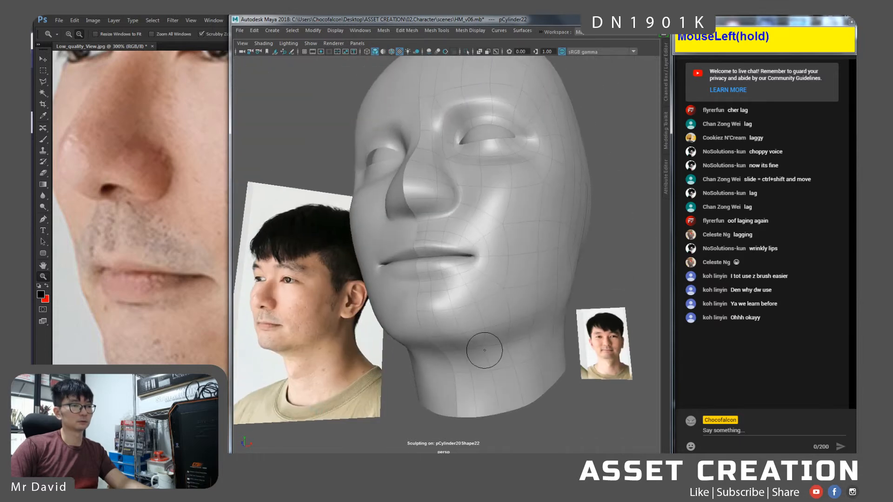
mouse_move(500, 275)
left_mouse_down("alt")
mouse_move(500, 295)
mouse_move(493, 276)
left_mouse_up("alt")
key("ctrl")
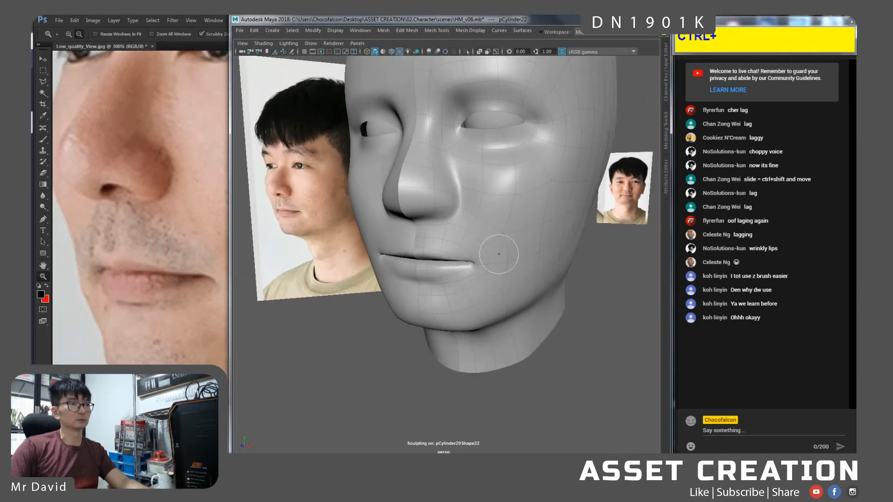
key("ctrl+space")
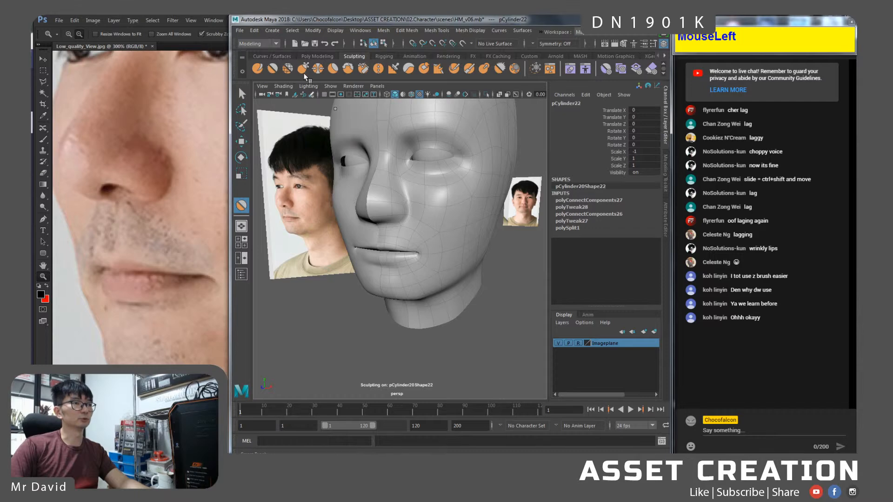
left_click_drag(340, 111, 422, 210, "alt")
key("ctrl+space")
left_click_drag(455, 279, 473, 283, "alt")
right_click_drag(474, 283, 462, 279, "alt")
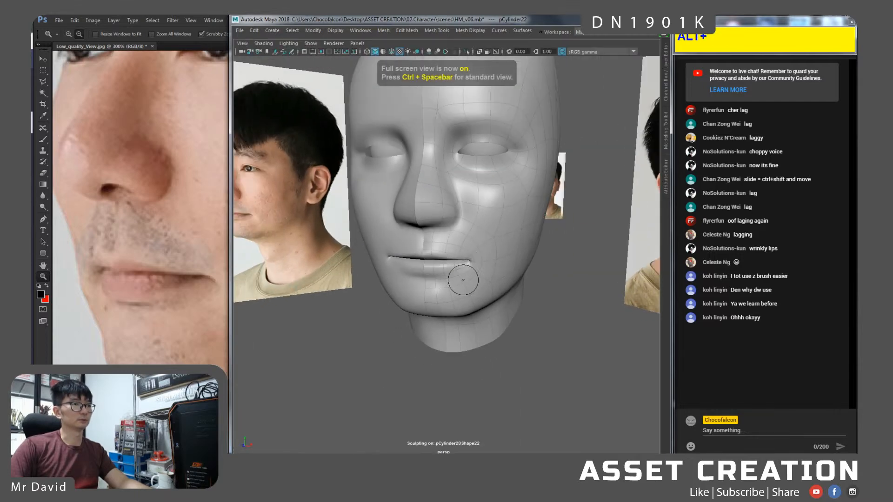
mouse_move(502, 259)
left_mouse_down("alt")
mouse_move(514, 291)
mouse_move(467, 262)
left_mouse_up("alt")
Switch to Photoshop, zoom the reference sheet out to the front portrait for comparison, and return to Maya.
left_click(135, 291)
left_click_drag(387, 308, 246, 302)
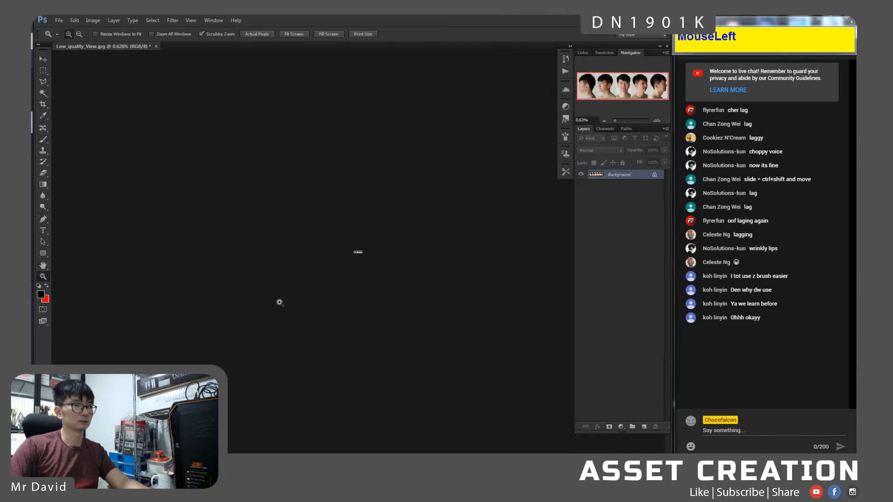
left_click_drag(412, 313, 246, 306)
key("alt+Tab")
Sculpt the mouth corner and surrounding cheek to match the front portrait, and undo the last stroke.
right_click_drag(480, 271, 476, 264, "alt")
left_click_drag(421, 274, 473, 262, "alt")
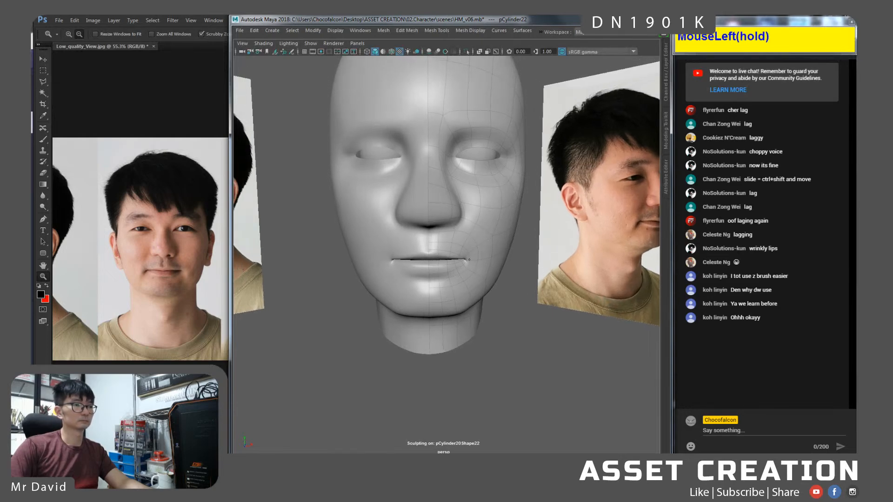
left_click_drag(468, 260, 470, 259)
mouse_move(464, 217)
left_mouse_down()
mouse_move(445, 222)
mouse_move(442, 200)
mouse_move(452, 207)
mouse_move(452, 199)
mouse_move(435, 215)
mouse_move(442, 235)
mouse_move(490, 231)
mouse_move(484, 279)
mouse_move(455, 286)
mouse_move(484, 346)
mouse_move(469, 349)
mouse_move(480, 335)
left_mouse_up()
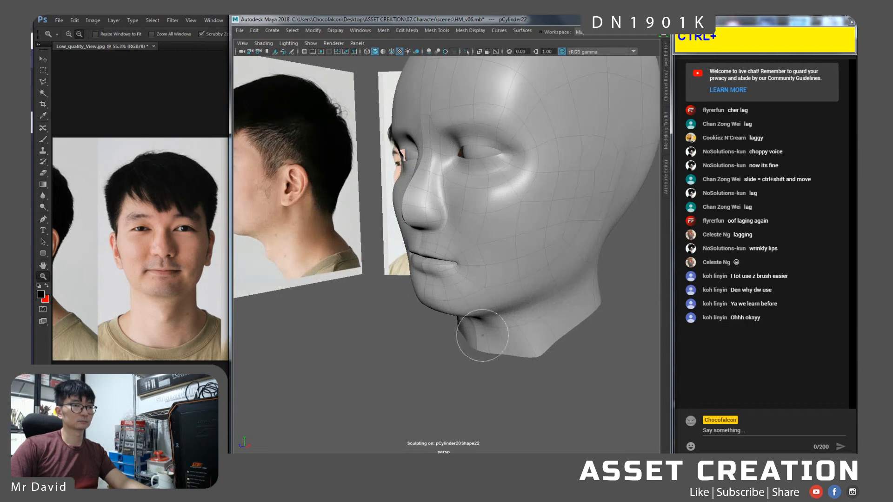
mouse_move(505, 356)
middle_mouse_down("alt")
mouse_move(522, 357)
mouse_move(509, 353)
middle_mouse_up("alt")
key("ctrl+z")
Leave the sculpting brush, select the neck edges beneath the jaw and reposition them with the Move tool.
left_click_drag(530, 353, 470, 321, "alt")
key("w")
middle_click_drag(487, 316, 472, 322, "alt")
mouse_move(473, 322)
left_mouse_down("alt")
mouse_move(517, 314)
mouse_move(445, 321)
left_mouse_up("alt")
right_click_drag(461, 319, 461, 206)
left_click_drag(450, 281, 439, 292, "alt")
left_click(410, 306)
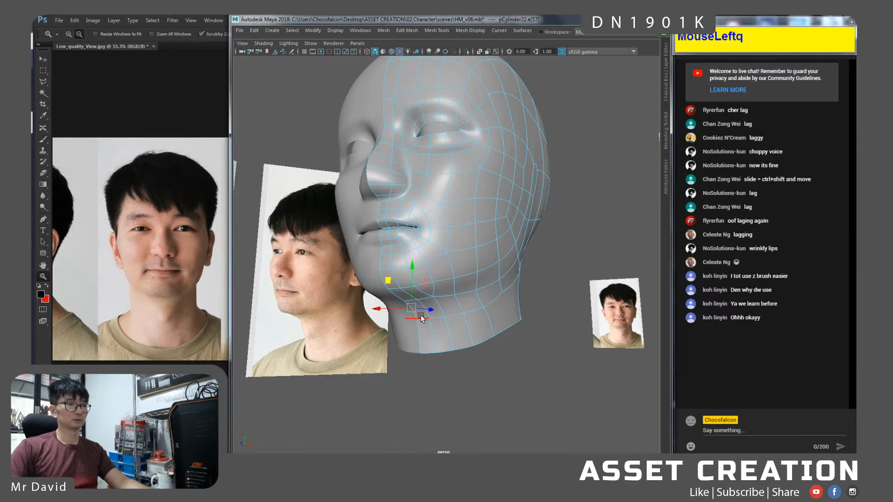
left_click(425, 300, "shift")
left_click(445, 297, "shift")
key("shift+w")
left_click(471, 292, "shift")
left_click(487, 287, "shift")
left_click_drag(454, 263, 487, 298)
Select the edges under the rear jaw and the front of the neck and adjust their positions.
left_click(487, 285)
left_click(472, 296, "shift")
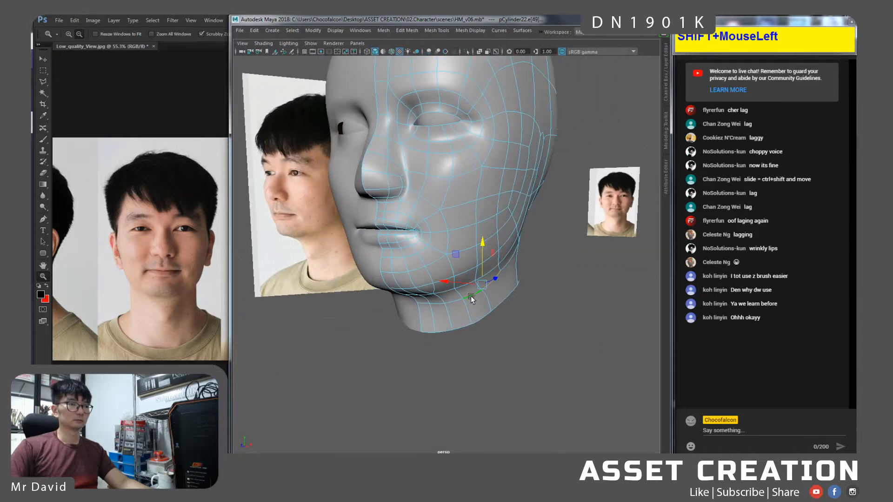
left_click(488, 274, "shift")
key("w")
left_click_drag(463, 279, 461, 278)
left_click(445, 294)
left_click(453, 302, "shift")
left_click_drag(453, 303, 417, 299, "alt")
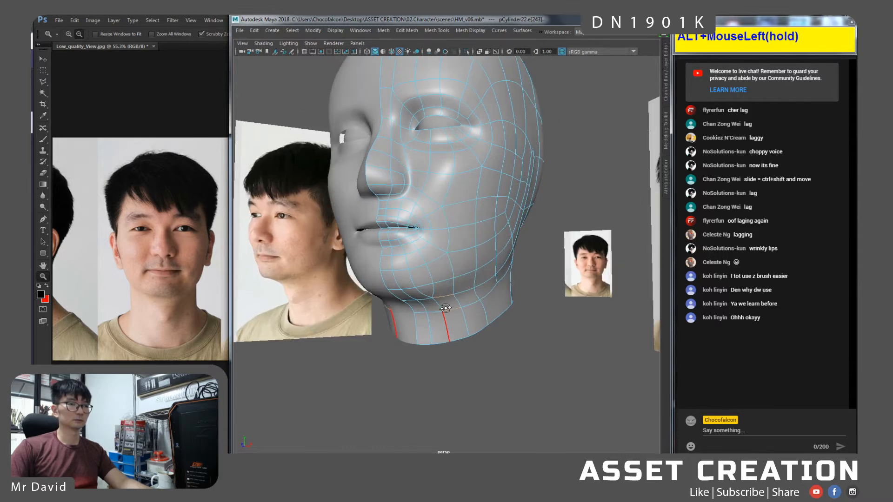
left_click(423, 314, "shift")
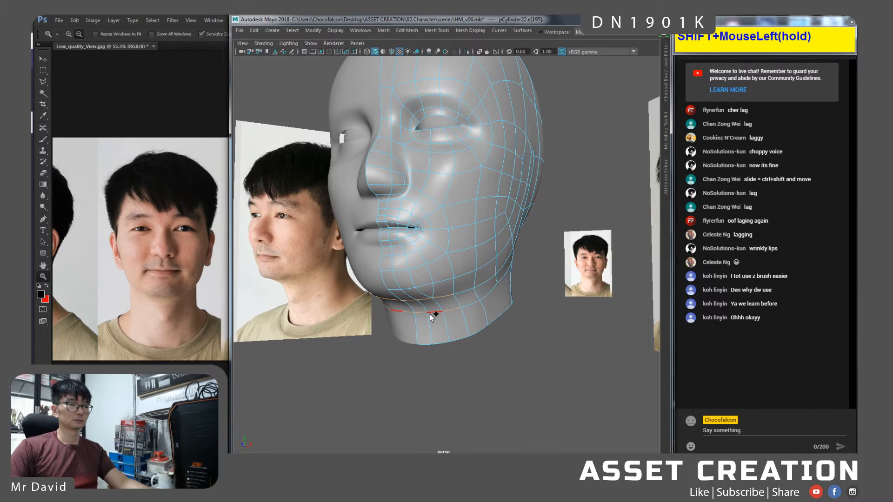
left_click_drag(431, 315, 429, 307, "alt")
left_click_drag(436, 272, 501, 290)
Leave edge editing and examine the deselected head from the front.
right_click(499, 226)
right_click_drag(499, 228, 539, 215)
mouse_move(447, 302)
left_mouse_down("alt")
mouse_move(479, 304)
mouse_move(461, 305)
left_mouse_up("alt")
middle_click_drag(461, 305, 473, 306, "alt")
left_click_drag(474, 306, 520, 306, "alt")
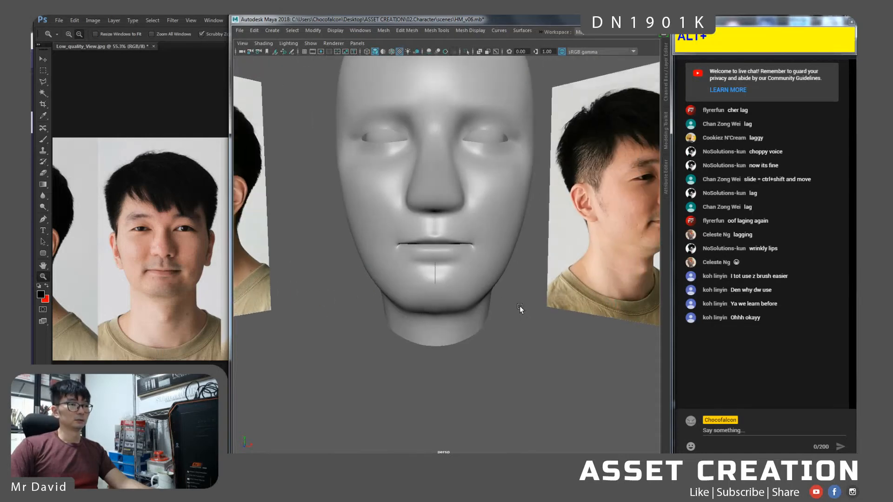
In the front view, select the centreline vertices from nose to neck and align them horizontally on the symmetry line.
left_click(478, 292)
right_click_drag(420, 269, 450, 271, "alt")
right_click_drag(448, 233, 410, 230)
key("space")
left_click_drag(422, 243, 424, 267)
scroll(423, 265, "down", 10)
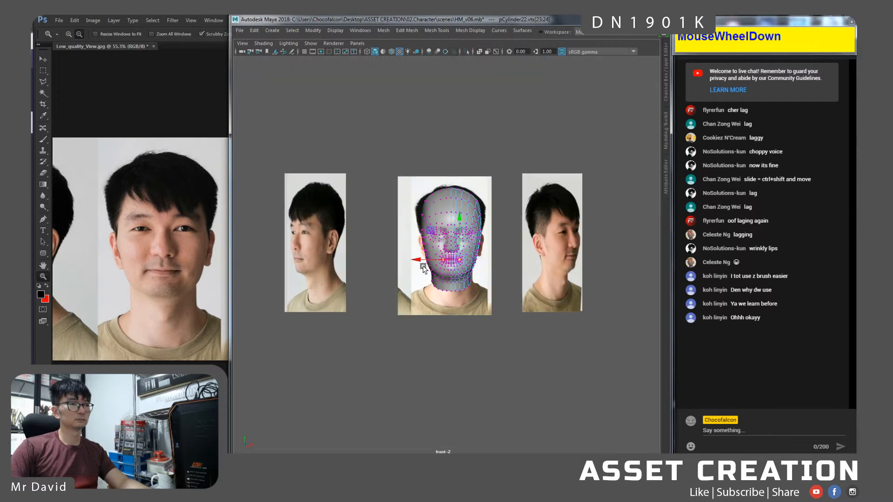
right_click_drag(422, 264, 472, 246, "alt")
right_click_drag(432, 343, 467, 366, "alt")
left_click_drag(473, 392, 463, 365)
left_click_drag(453, 252, 504, 411)
right_click_drag(489, 253, 482, 372, "alt")
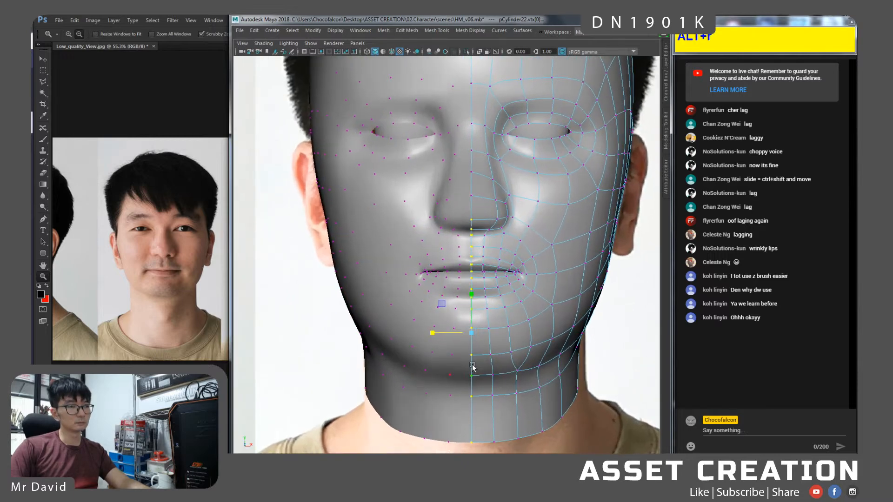
left_click(433, 334)
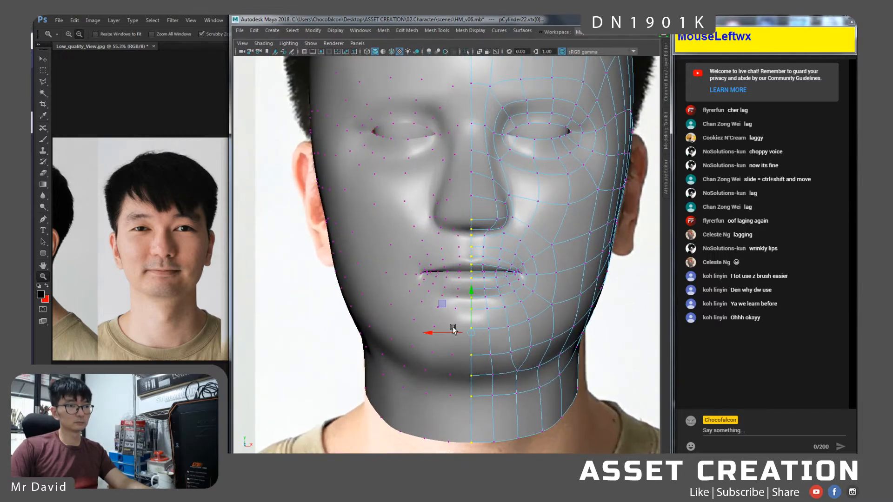
Return to object mode, deselect the mesh and switch to the side view of the face.
key("space")
left_click_drag(511, 307, 450, 233)
right_click_drag(449, 233, 482, 221)
left_click(526, 356)
left_click_drag(526, 356, 395, 310, "alt")
key("space")
left_click_drag(447, 280, 482, 282)
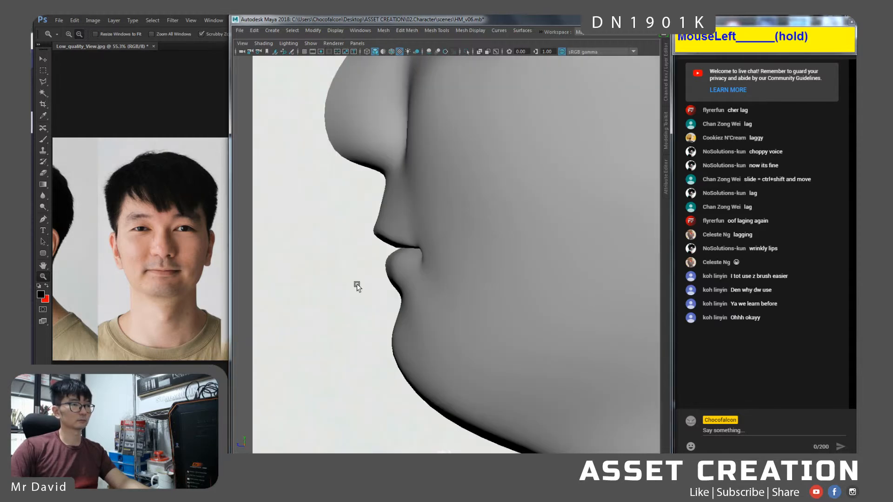
Switch to Photoshop and zoom in on the side-profile portrait to study the lips and jaw.
middle_click(161, 285)
left_click_drag(160, 286, 337, 281)
left_click_drag(203, 277, 287, 277)
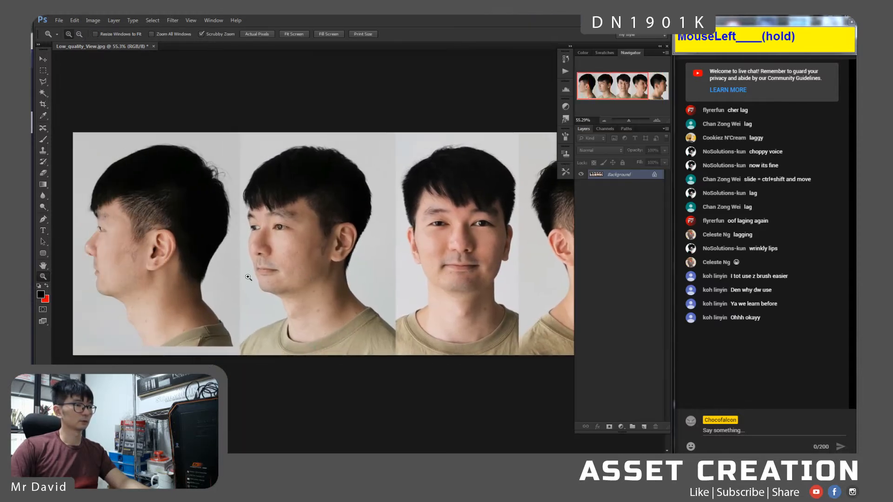
left_click_drag(118, 251, 245, 247)
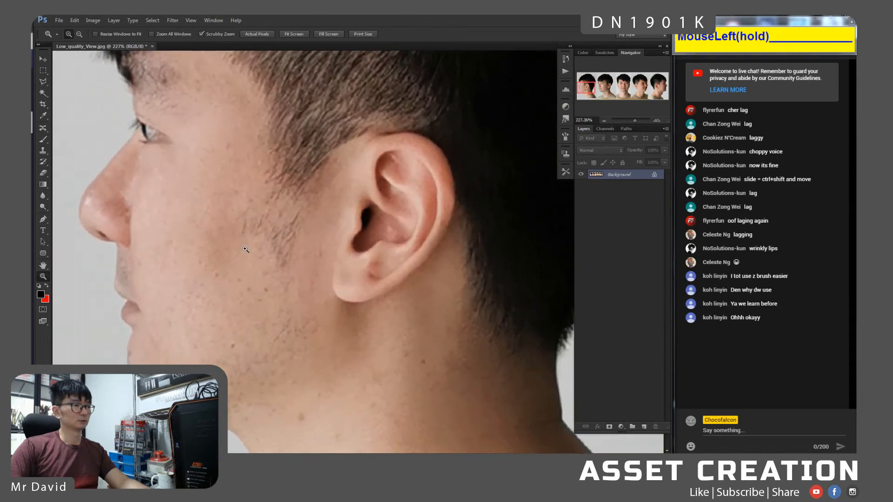
Switch back to Maya, turn on X-ray shading and enter vertex editing on the head around the side-view lips.
key("alt+Tab")
middle_click_drag(398, 230, 412, 228, "alt")
left_click(414, 223)
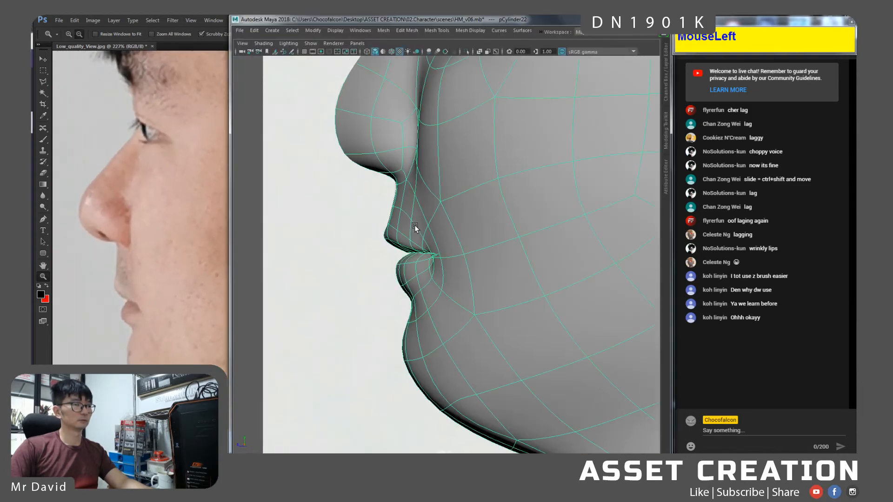
left_click(480, 51)
right_click_drag(404, 217, 376, 216)
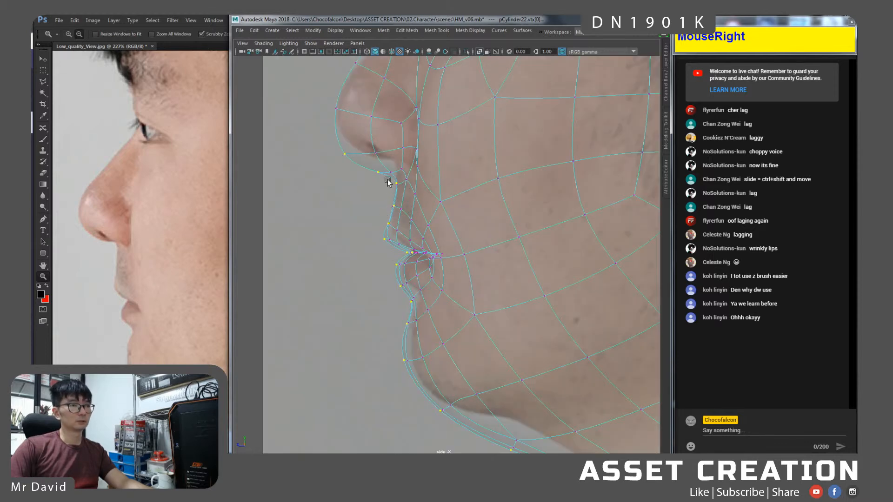
right_click_drag(397, 183, 409, 251, "alt")
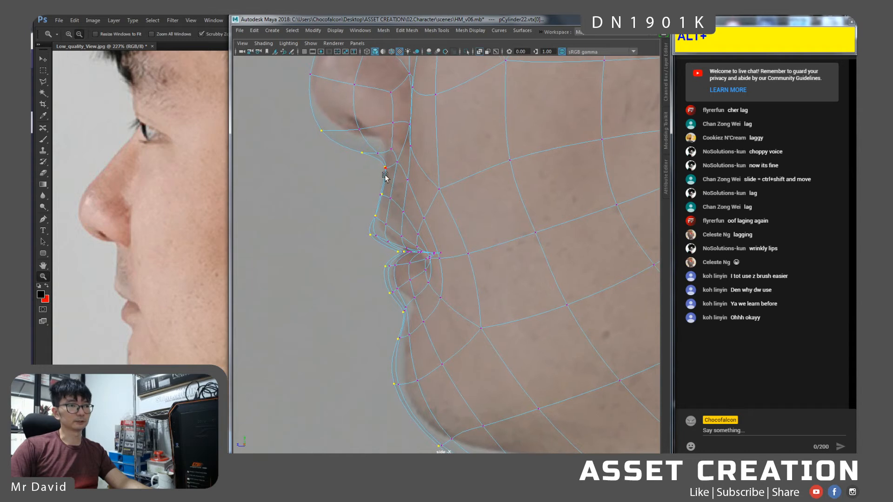
Move the vertices between the nose base and upper lip forward to follow the reference profile.
middle_click_drag(388, 193, 402, 213, "alt")
left_click_drag(360, 163, 412, 230)
key("w")
left_click_drag(433, 194, 427, 192)
key("ctrl+z")
left_click_drag(380, 230, 396, 239, "ctrl+shift")
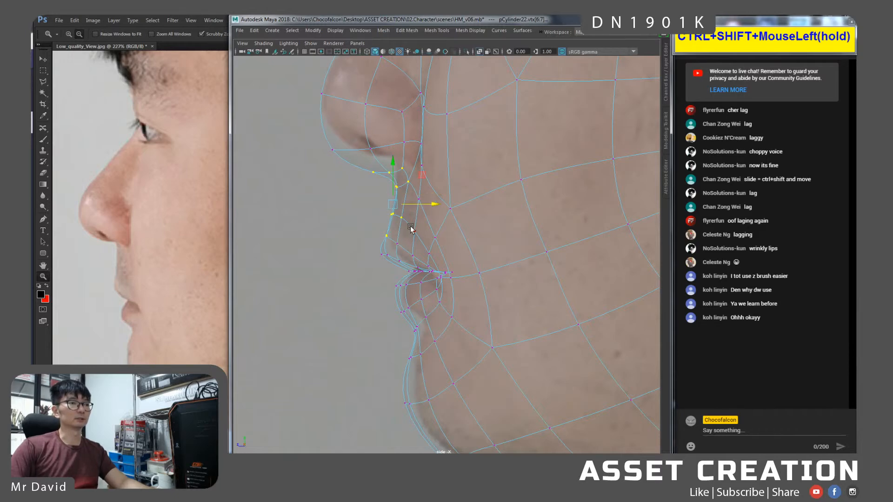
left_click_drag(423, 206, 416, 208)
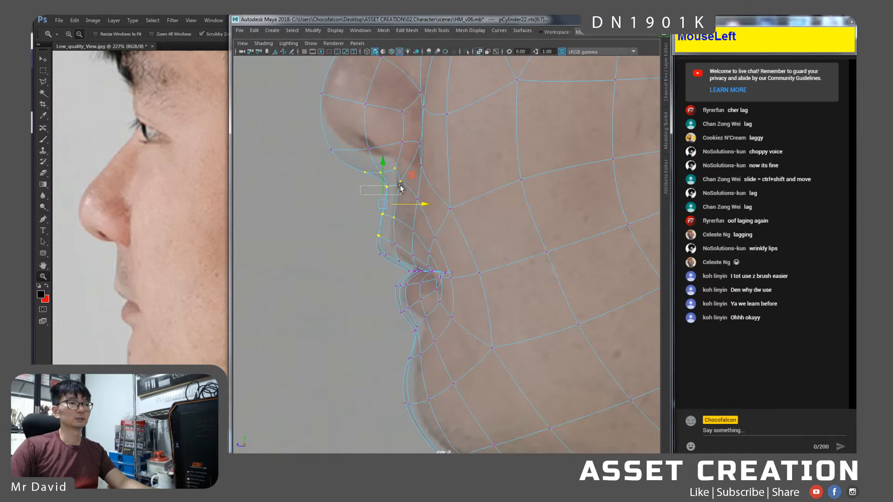
Adjust the vertex rows below the nose and raise the nose's underside to match the side reference.
left_click_drag(408, 181, 408, 183)
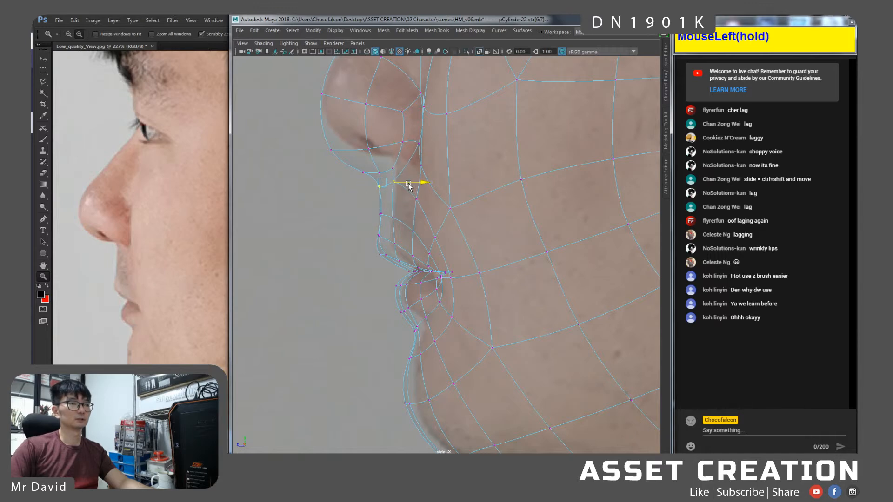
left_click_drag(371, 215, 417, 216)
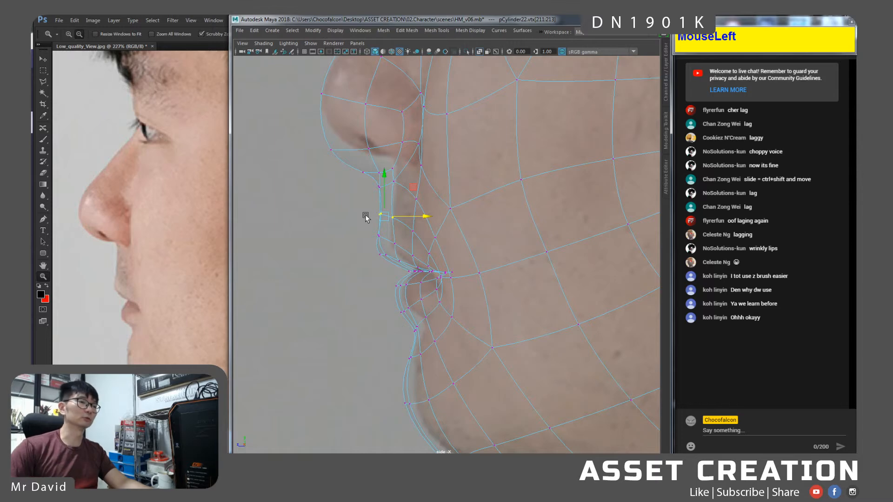
left_click_drag(301, 136, 398, 188)
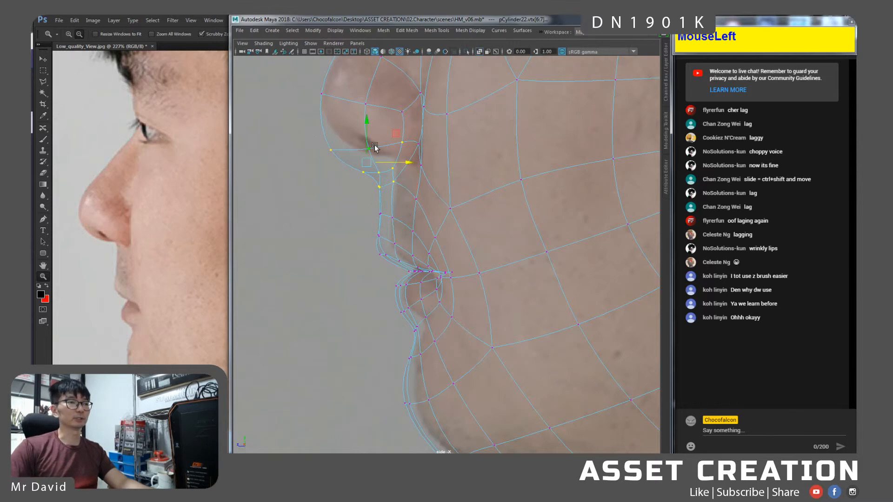
left_click_drag(369, 138, 368, 121)
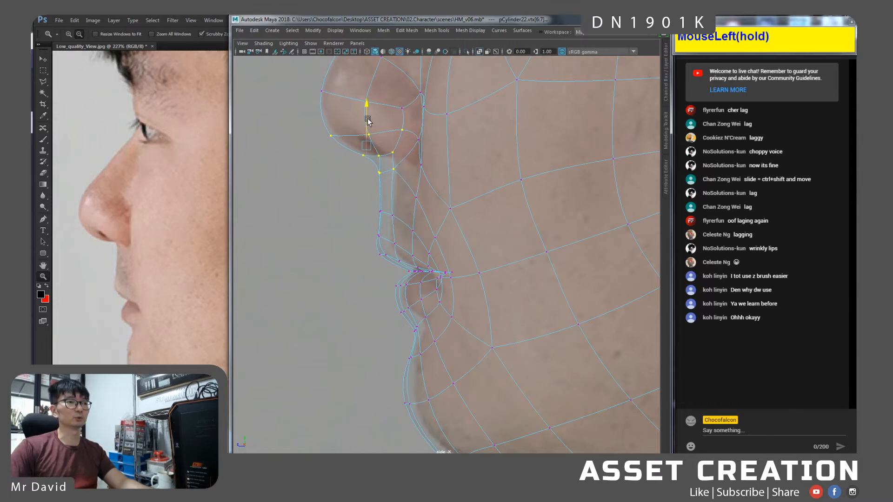
Change to the perspective view with X-ray shading off and clear the vertex selection.
key("space")
left_click_drag(416, 200, 417, 176)
mouse_move(438, 225)
left_mouse_down("alt")
mouse_move(507, 226)
mouse_move(463, 224)
mouse_move(440, 242)
mouse_move(500, 228)
mouse_move(485, 233)
mouse_move(468, 216)
mouse_move(446, 219)
left_mouse_up("alt")
left_click(487, 52)
key("ctrl+z")
left_click_drag(514, 296, 490, 266, "alt")
left_click(546, 339)
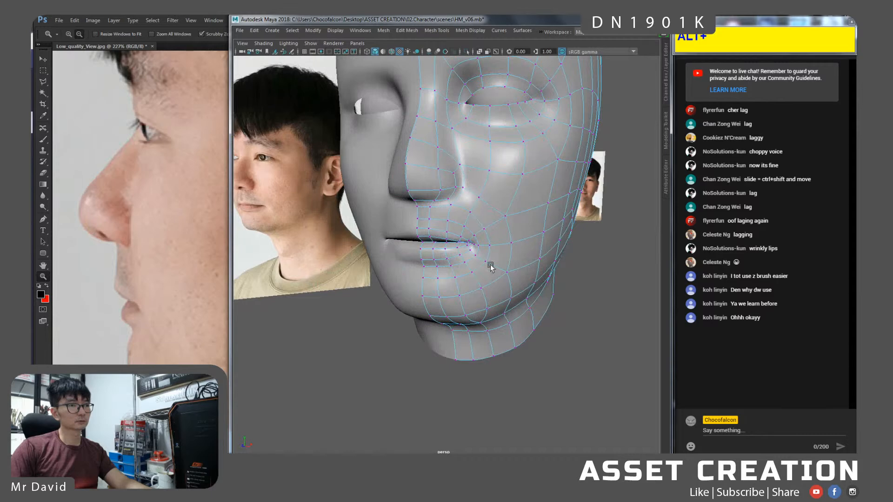
Adjust the depth of the vertices above the mouth corner and of the cheek vertex just outside it.
left_click(472, 215)
left_click(484, 230, "shift")
left_click_drag(481, 241, 488, 218, "alt")
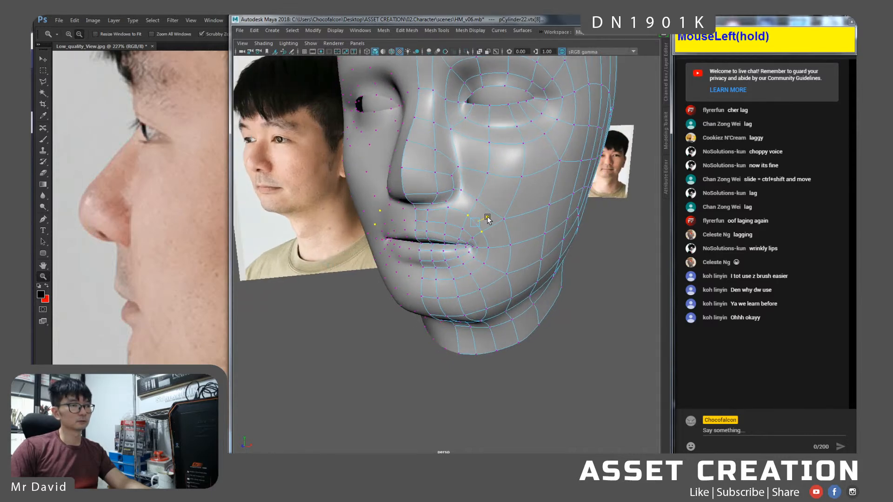
left_click(511, 246, "shift")
left_click(512, 265, "shift")
mouse_move(509, 247)
left_mouse_down()
mouse_move(486, 269)
mouse_move(498, 242)
mouse_move(451, 240)
mouse_move(510, 244)
mouse_move(520, 256)
mouse_move(518, 241)
left_mouse_up()
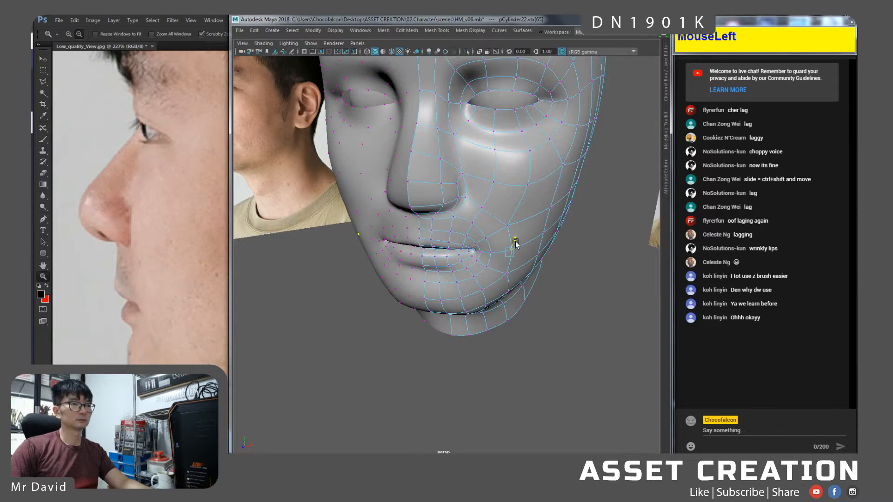
left_click_drag(517, 241, 516, 238)
Select the vertices curving around the mouth corner and adjust their depth.
left_click_drag(515, 238, 490, 241, "alt")
left_click(481, 206)
left_click(495, 251, "shift")
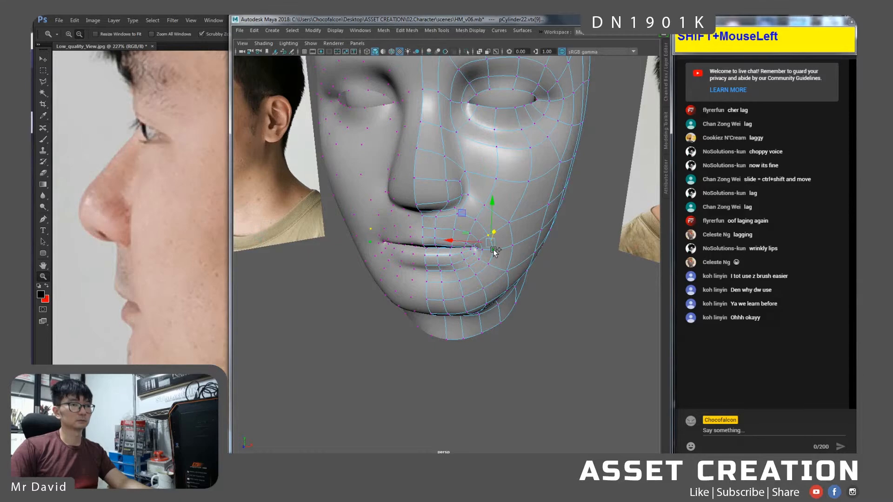
left_click(495, 238)
left_click_drag(490, 234, 478, 265, "alt")
left_click(484, 284, "shift")
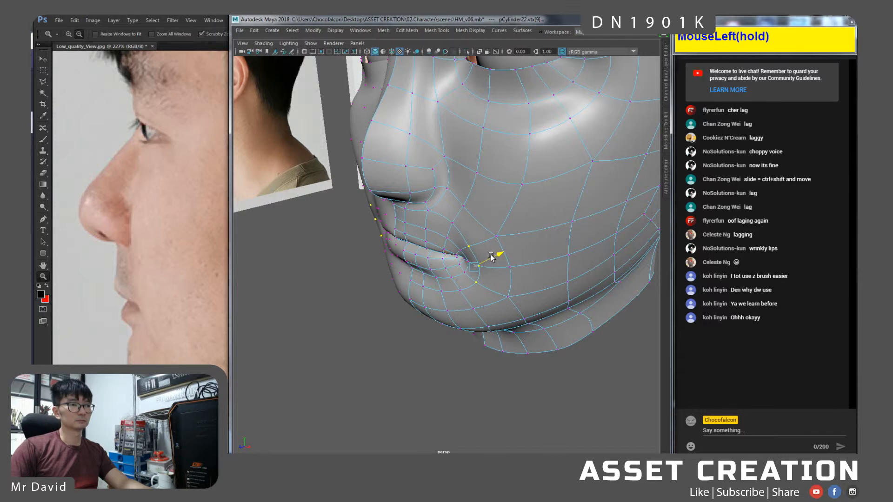
Adjust the depth of the vertex between nostril and mouth corner, and select the vertices ringing the mouth corner.
left_click(451, 221)
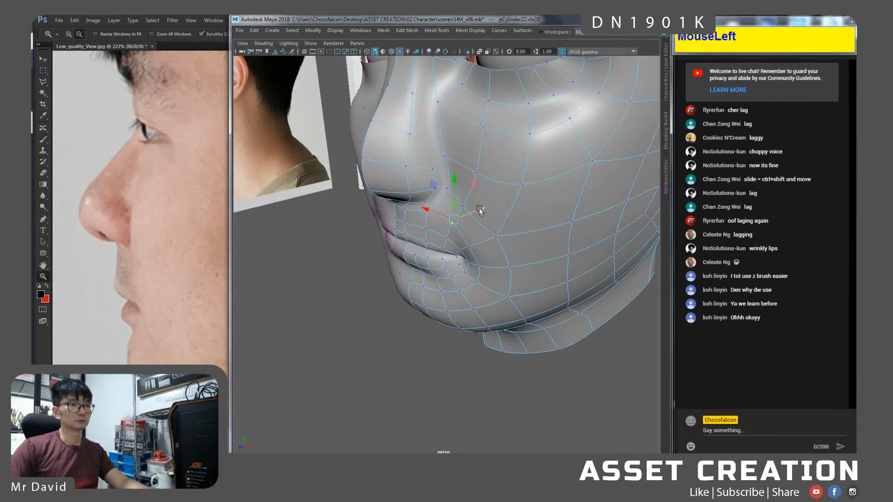
left_click_drag(478, 210, 449, 196, "alt")
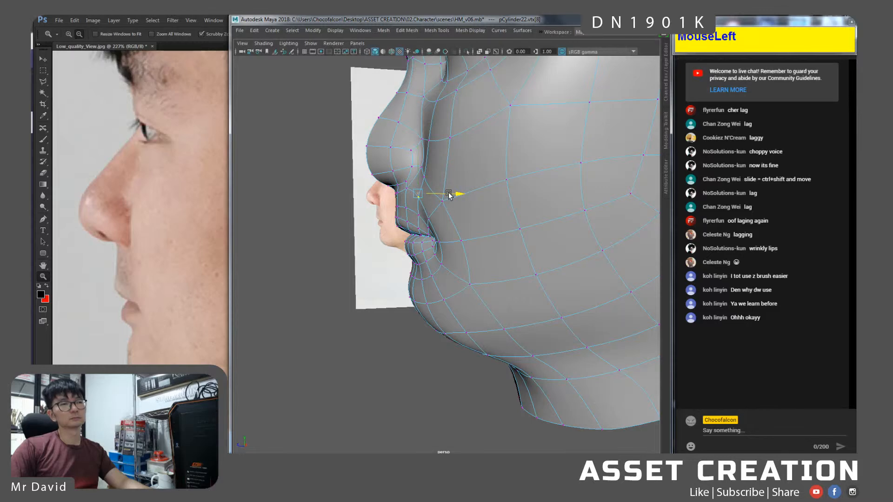
left_click(445, 264)
key("q")
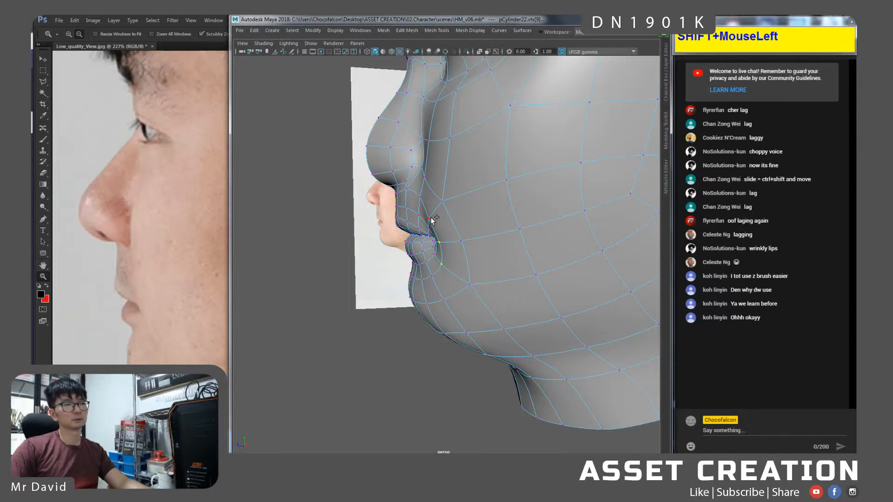
Return to object mode, deselect the head and examine the reshaped mouth and cheek from several angles.
left_click_drag(458, 243, 553, 255, "alt")
right_click_drag(551, 255, 548, 241, "alt")
middle_click_drag(548, 241, 538, 245, "alt")
mouse_move(489, 253)
left_mouse_down("alt")
mouse_move(478, 244)
mouse_move(458, 248)
mouse_move(493, 255)
mouse_move(499, 245)
left_mouse_up("alt")
left_click(474, 246)
right_click_drag(503, 236, 545, 222)
left_click(527, 317)
left_click_drag(526, 293, 506, 279, "alt")
left_click(387, 224)
middle_click_drag(387, 224, 393, 228, "alt")
left_click_drag(392, 228, 393, 230, "alt")
Switch to Photoshop and zoom in on the three-quarter portrait to study the mouth corner and cheek.
middle_click(165, 265)
left_click(213, 261, "alt")
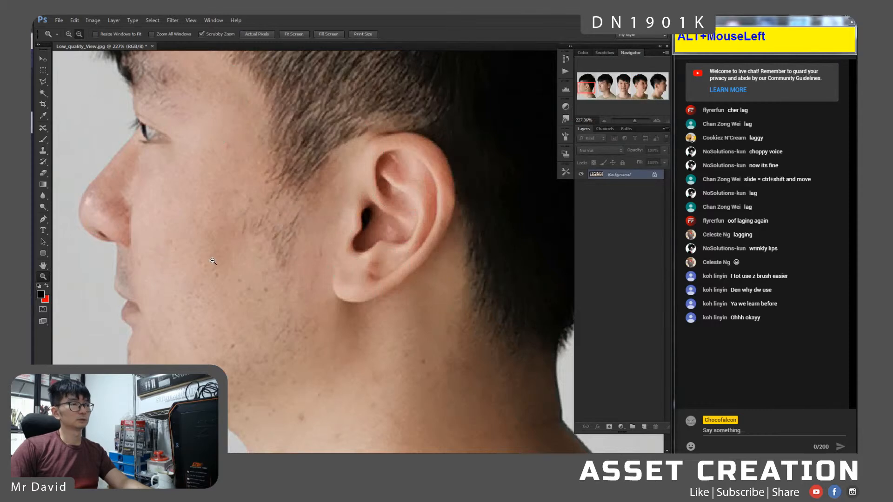
left_click(212, 262, "alt")
left_click(213, 262, "alt")
left_click_drag(351, 251, 259, 258)
left_click_drag(465, 254, 255, 263)
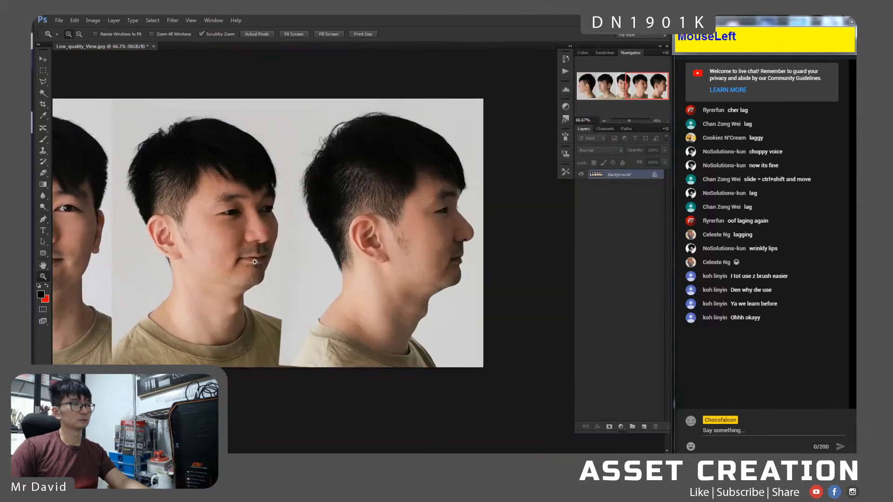
left_click(255, 263)
left_click(255, 263)
left_click(265, 263)
key("alt+Tab")
left_click(201, 276)
left_click_drag(271, 270, 216, 277)
Switch to Maya, reenter vertex editing and adjust the depth of the vertex between nostril and mouth corner.
key("alt+Tab")
left_click_drag(401, 276, 423, 272, "alt")
middle_click_drag(422, 272, 443, 263, "alt")
right_click_drag(443, 263, 437, 286, "alt")
right_click_drag(401, 218, 372, 210)
key("1")
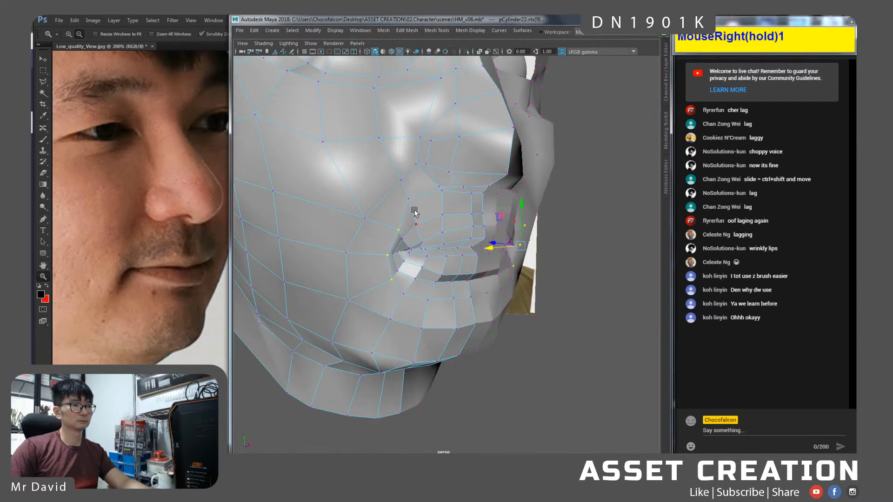
left_click(408, 198)
left_click_drag(415, 219, 436, 206, "alt")
key("alt+3")
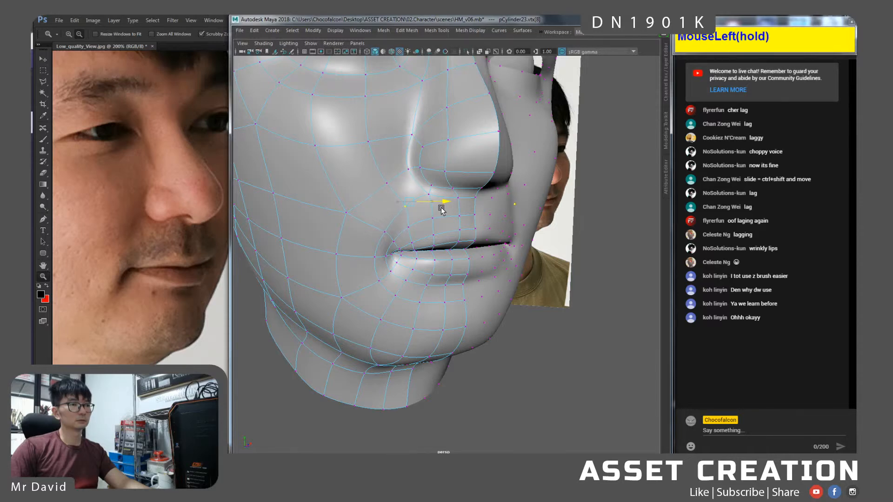
Reposition the vertices above, below and at the mouth corner to reshape the fold beside the lips.
left_click_drag(411, 177, 388, 217)
left_click(373, 256)
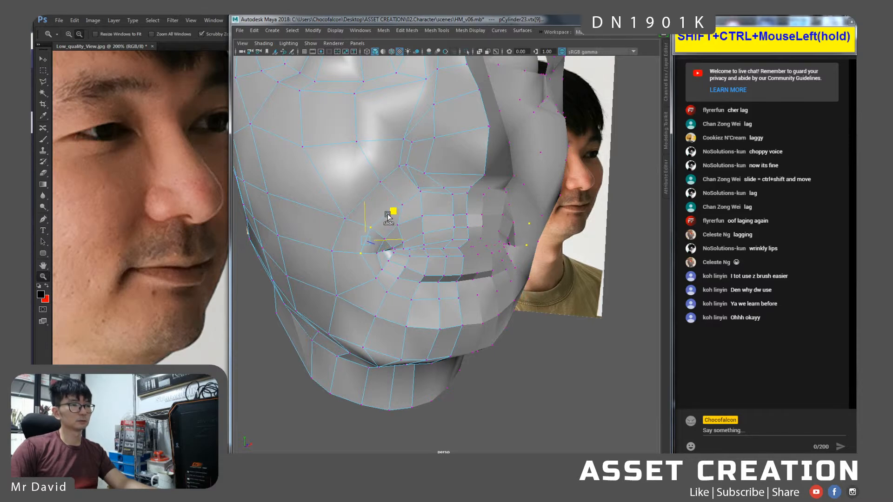
left_click(404, 204)
left_click_drag(428, 178, 417, 183, "ctrl+shift")
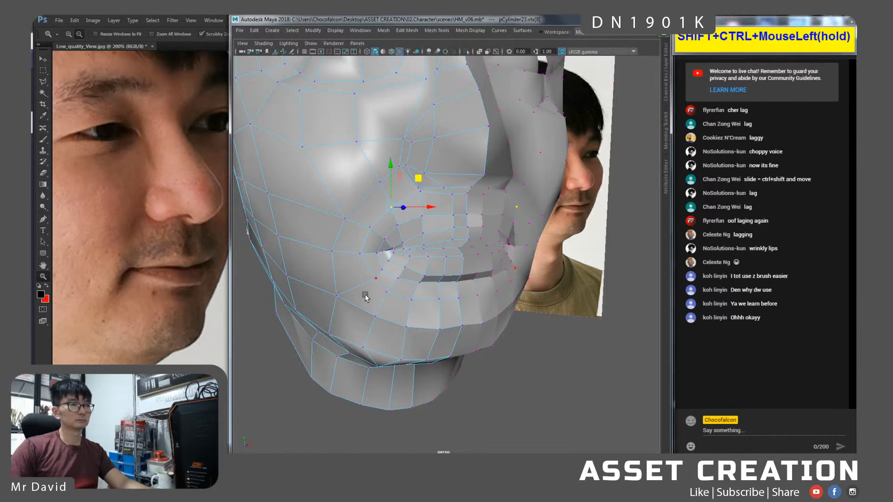
left_click(375, 280)
left_click_drag(396, 252, 375, 256, "ctrl+shift")
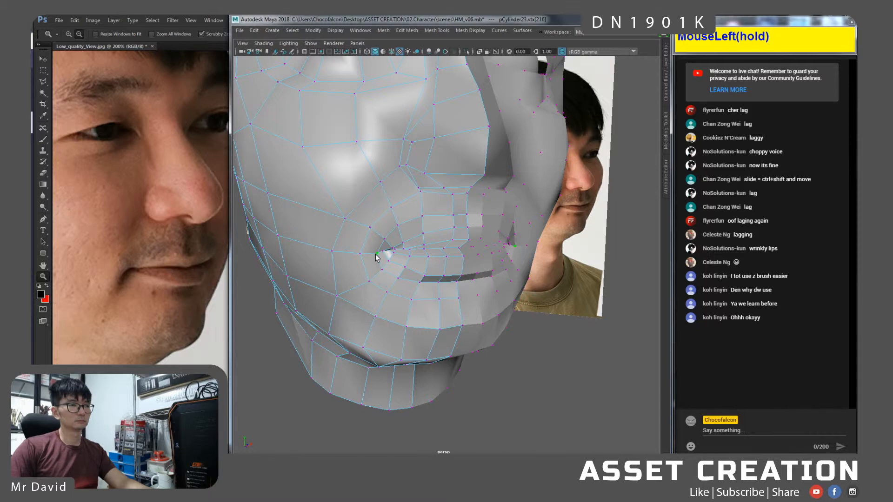
key("w")
mouse_move(411, 253)
left_mouse_down("ctrl+shift")
mouse_move(425, 257)
mouse_move(404, 249)
mouse_move(375, 258)
mouse_move(426, 253)
left_mouse_up("ctrl+shift")
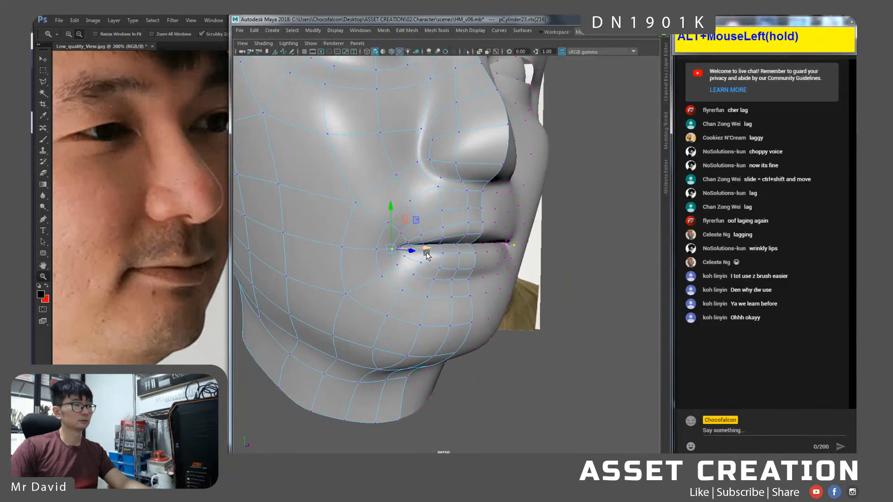
Select the vertices along the middle of the lower lip's bottom edge and raise them slightly.
left_click(459, 271)
left_click(471, 271, "shift")
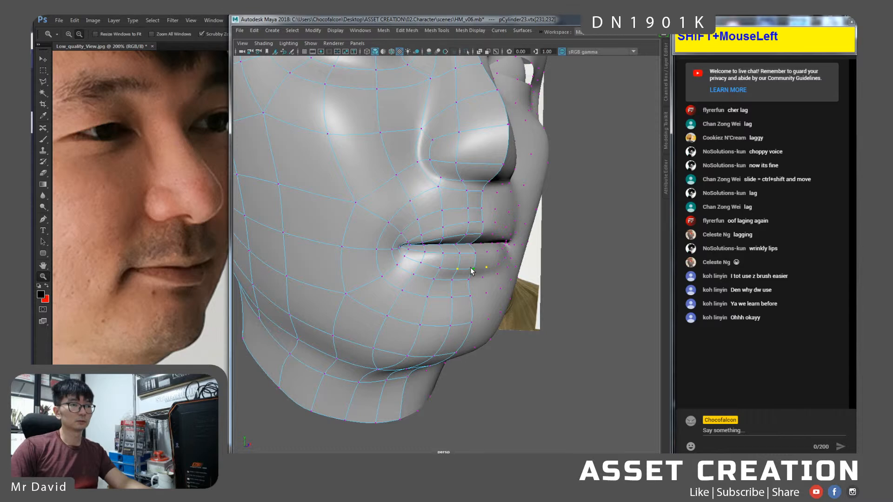
left_click(441, 268, "shift")
left_click(451, 280, "shift")
left_click(456, 242)
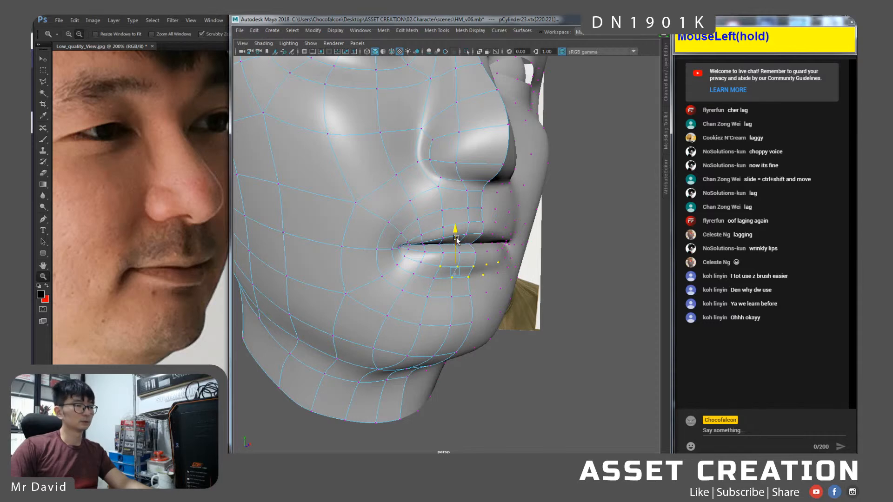
Raise the outer lower-lip vertices near the mouth corner towards the lip line.
left_click(423, 263)
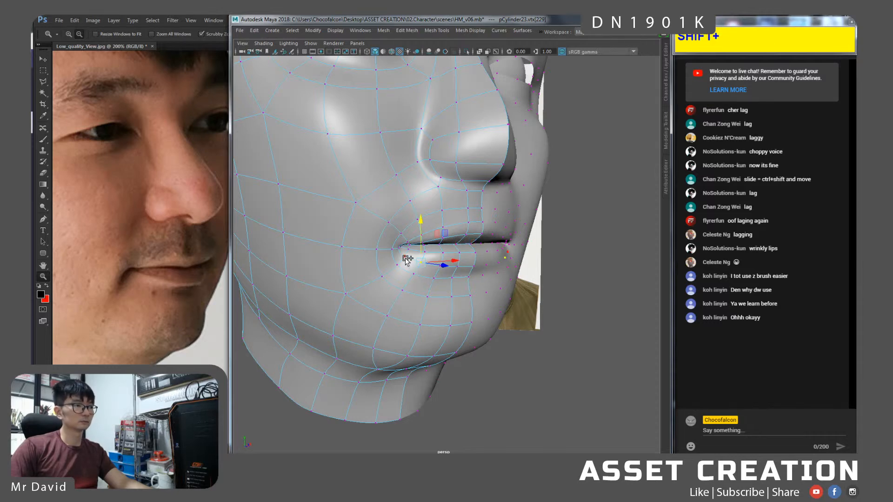
left_click(406, 258, "shift")
right_click_drag(411, 250, 417, 288, "alt")
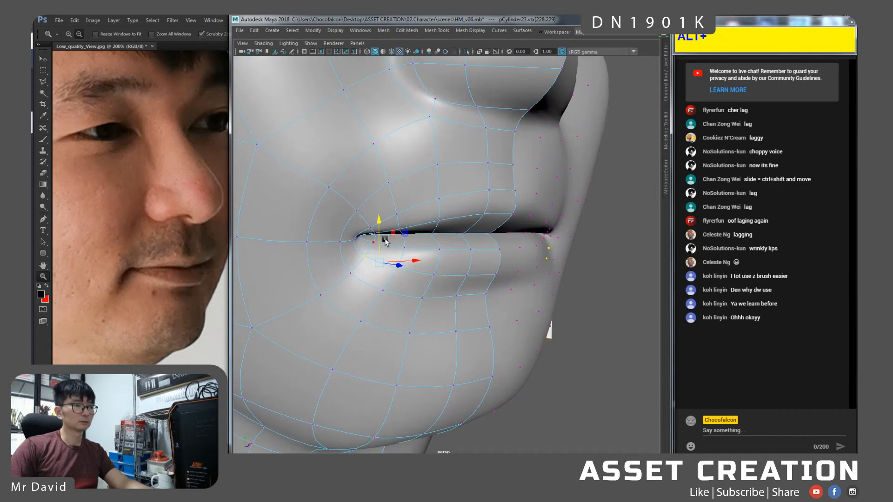
left_click_drag(379, 239, 415, 223)
key("ctrl+z")
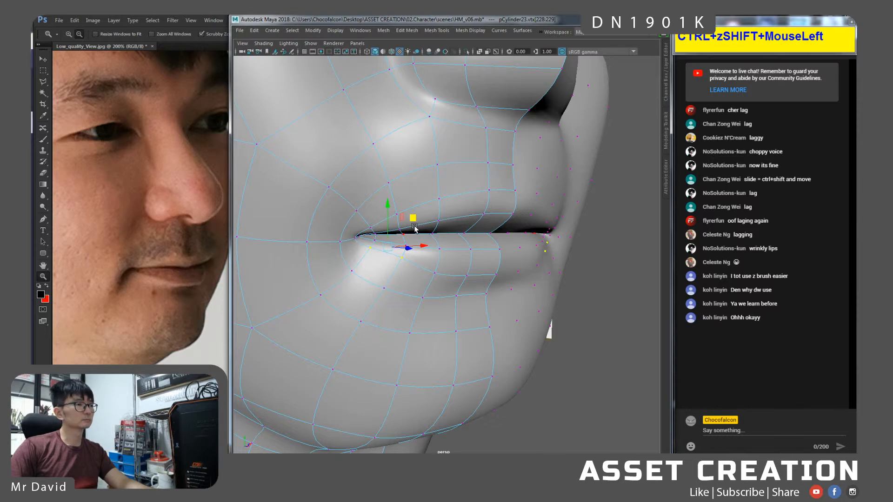
left_click(437, 273)
left_click_drag(437, 243, 439, 231, "ctrl+shift")
Show the unsmoothed mesh and fine-tune the height of the lower lip's outer and inner vertices at the mouth corner.
key("1")
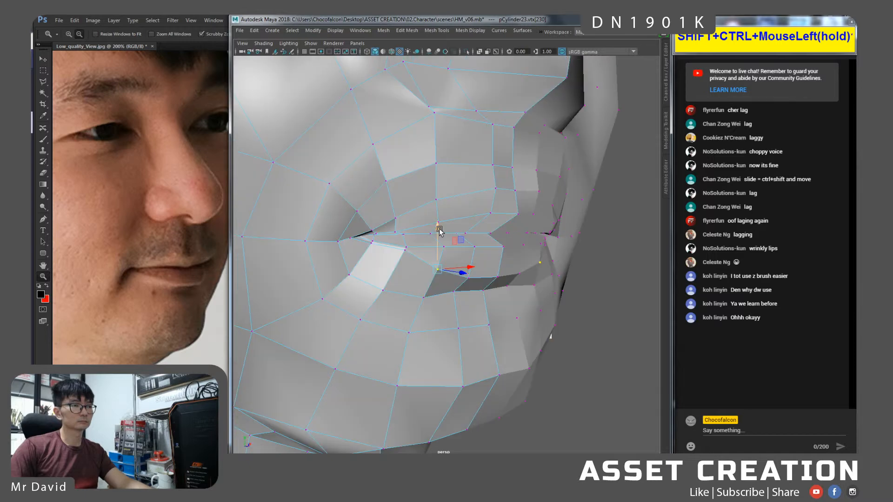
left_click(404, 252)
left_click(372, 243, "shift")
left_click_drag(386, 221, 387, 229, "ctrl+shift")
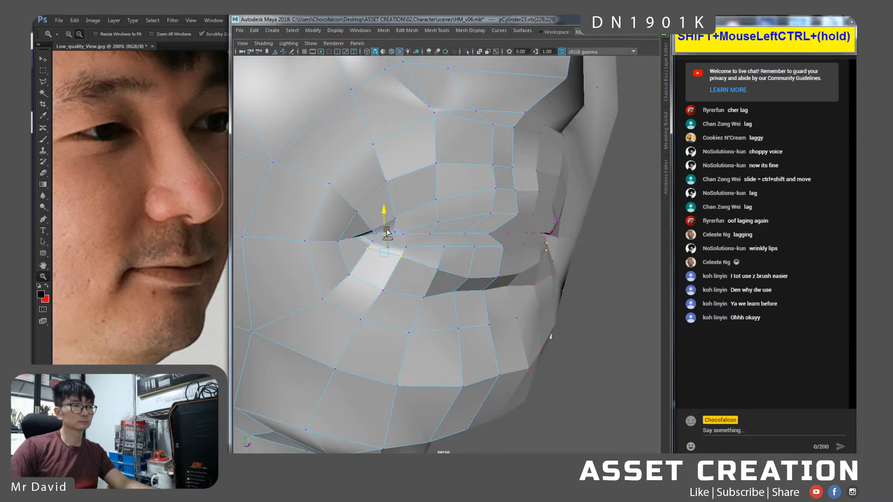
left_click(407, 249)
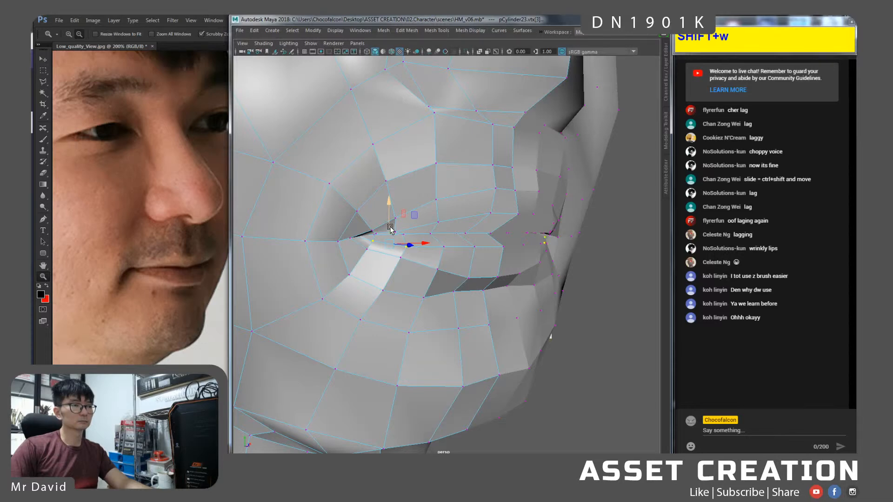
left_click_drag(392, 221, 394, 218, "ctrl+shift")
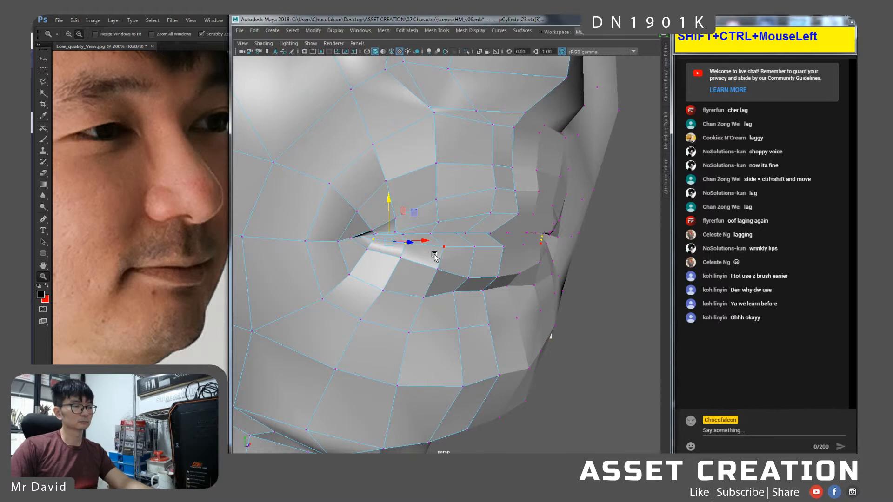
Restore the smooth preview, return to object mode and examine the deselected head's mouth from the front.
key("3")
left_click_drag(449, 250, 424, 249, "alt")
right_click(442, 260)
right_click_drag(442, 260, 450, 236)
left_click(528, 353)
left_click_drag(528, 354, 515, 312, "alt")
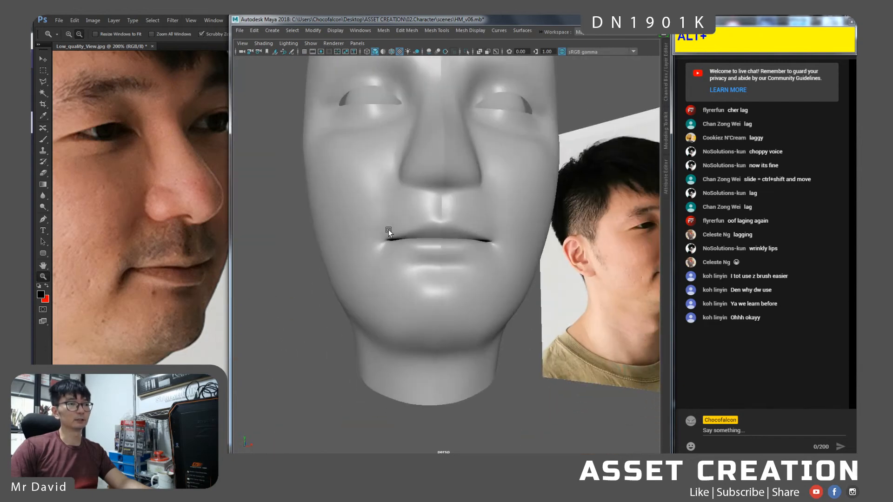
Select the edge at the middle of the upper lip and shift its position slightly.
left_click_drag(425, 253, 460, 246, "alt")
left_click(458, 245)
right_click_drag(420, 217, 467, 255, "alt")
left_click_drag(465, 261, 458, 226, "alt")
middle_click_drag(459, 209, 458, 242, "alt")
right_click_drag(425, 261, 451, 266, "alt")
right_click_drag(424, 230, 425, 207)
left_click(432, 260)
key("w")
left_click_drag(433, 291, 430, 285)
Select the edge loop along the upper lip's outer border and bevel it with a narrow width.
right_click_drag(419, 269, 420, 259)
left_click(420, 258)
left_click(452, 262, "shift")
left_click_drag(457, 270, 418, 255, "alt")
key("e")
key("w")
right_click(410, 234)
right_click_drag(403, 245, 409, 220)
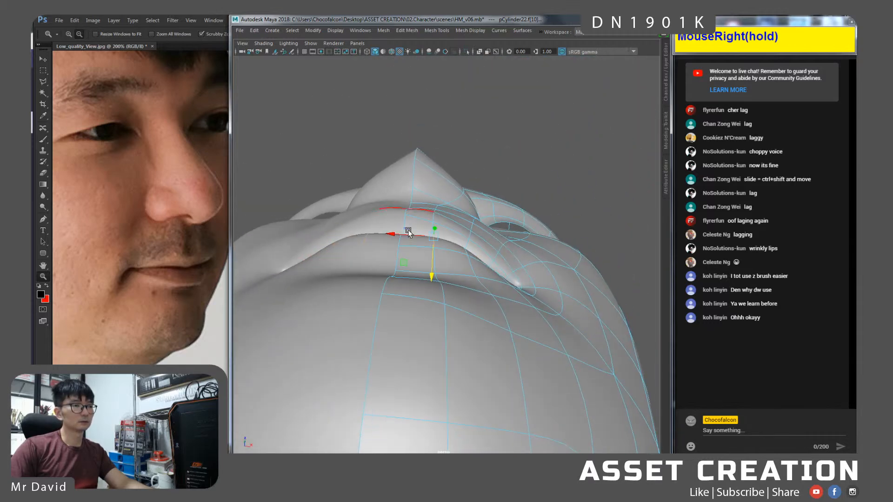
left_click(400, 251)
left_click_drag(402, 272, 482, 306)
double_click(423, 307)
right_click_drag(430, 271, 471, 273, "shift")
left_click_drag(564, 268, 565, 270)
Restore the smooth preview and examine the bevelled upper lip from the side and front.
left_click_drag(482, 277, 401, 238, "alt")
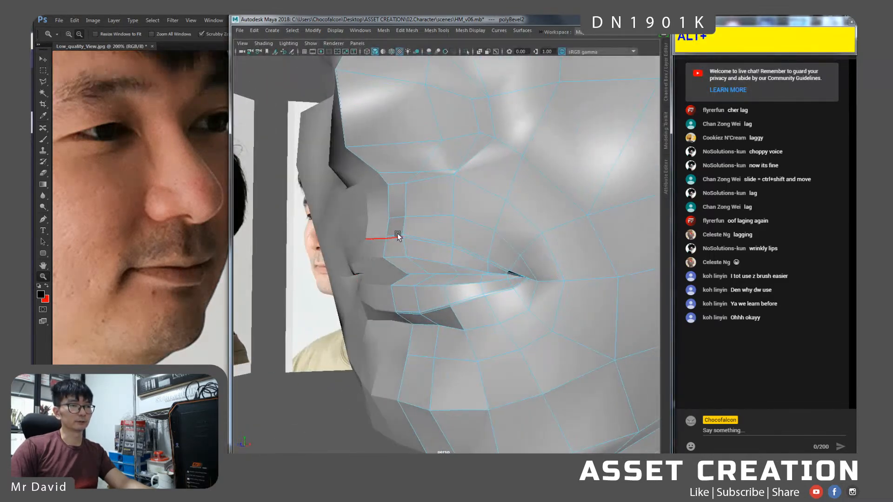
key("3")
left_click_drag(365, 285, 476, 289, "alt")
left_click_drag(428, 244, 386, 262, "alt")
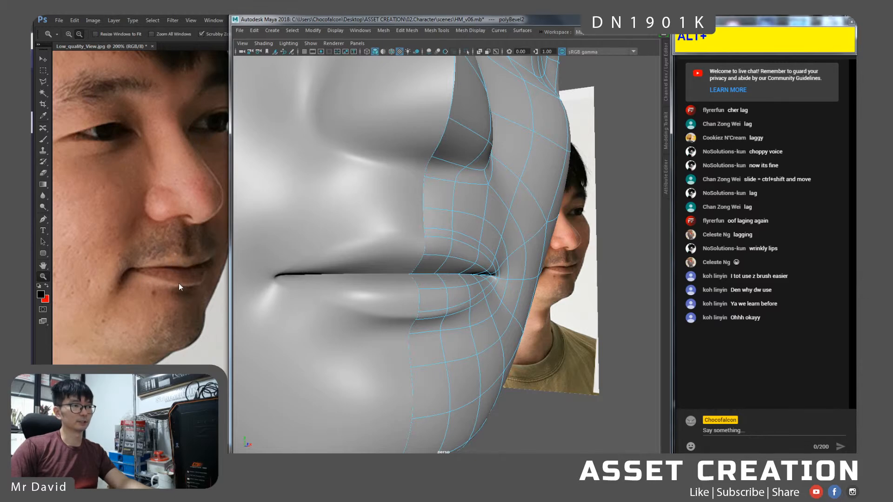
Select the edges along the outer part of the lower lip's border and adjust their height slightly.
left_click_drag(397, 273, 494, 310, "alt")
left_click(498, 296, "shift")
left_click(500, 297, "shift")
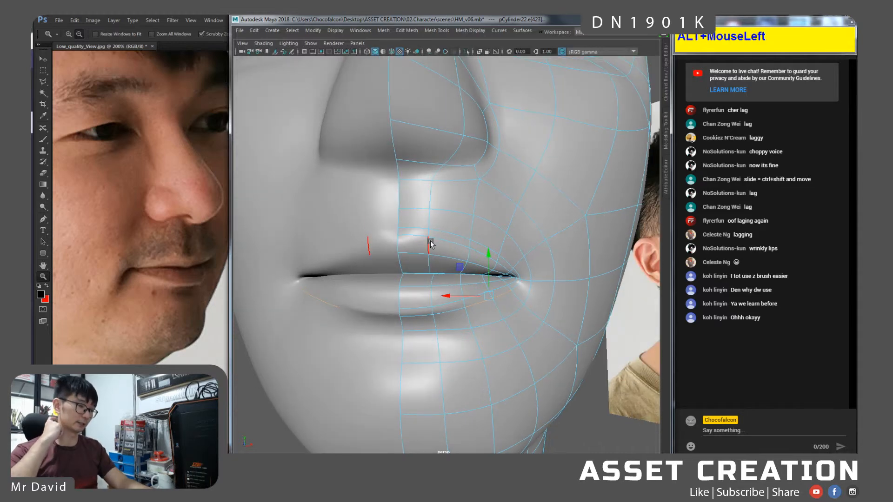
left_click(464, 303)
left_click_drag(464, 278, 465, 281)
Select the lower lip's border edge nearest the mouth corner and slide it along the surface.
left_click(477, 302)
left_click(502, 295, "shift")
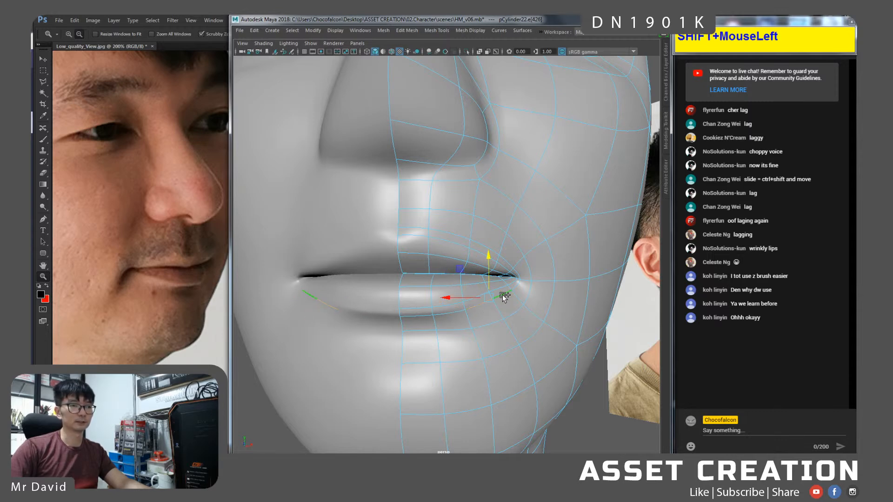
left_click_drag(515, 320, 510, 300, "alt")
left_click_drag(455, 264, 460, 275, "ctrl+shift")
left_click_drag(434, 304, 449, 287, "alt")
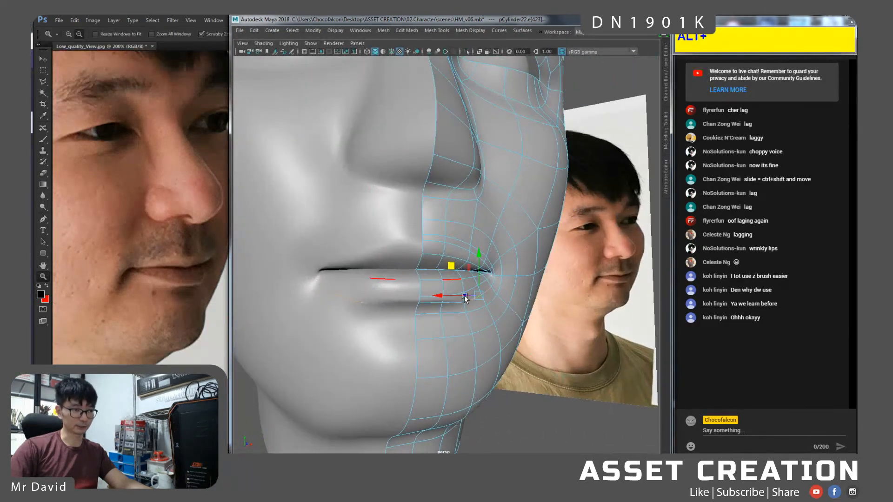
left_click_drag(491, 318, 468, 315, "alt")
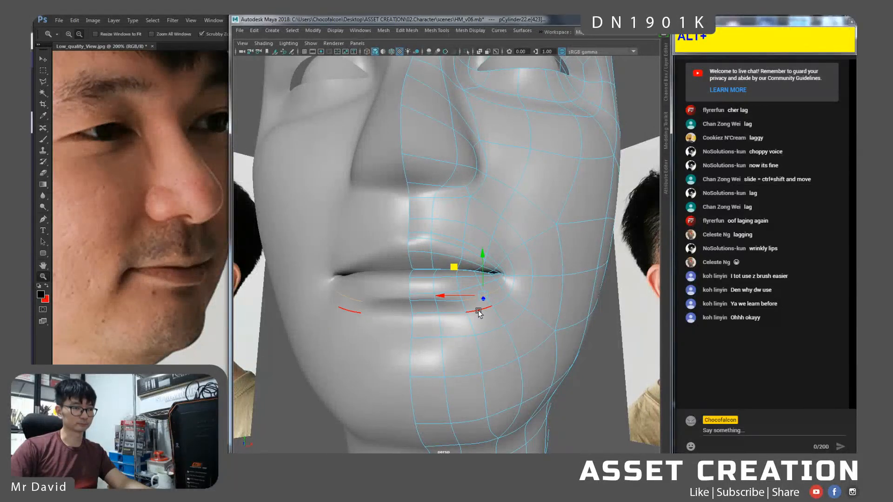
Select the row of vertices just beneath the middle of the lower lip and slide them vertically along the surface.
right_click_drag(478, 311, 447, 288)
right_click_drag(437, 238, 437, 237)
left_click(466, 313)
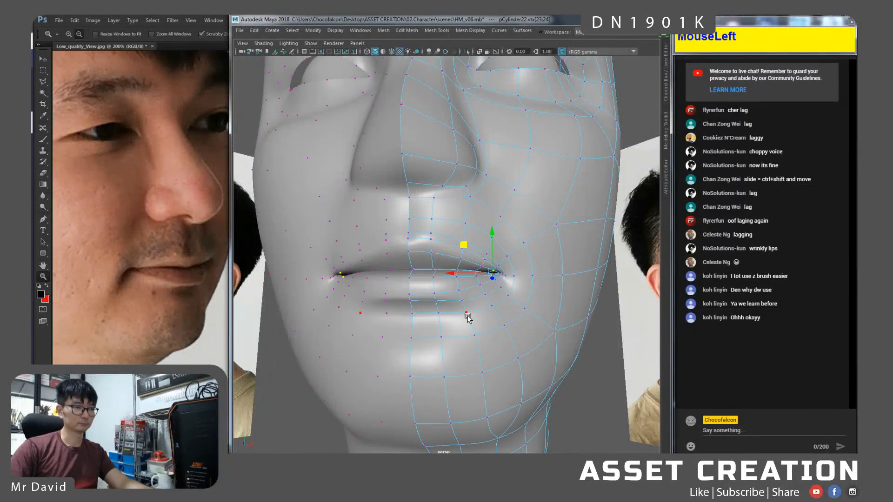
left_click(414, 320, "shift")
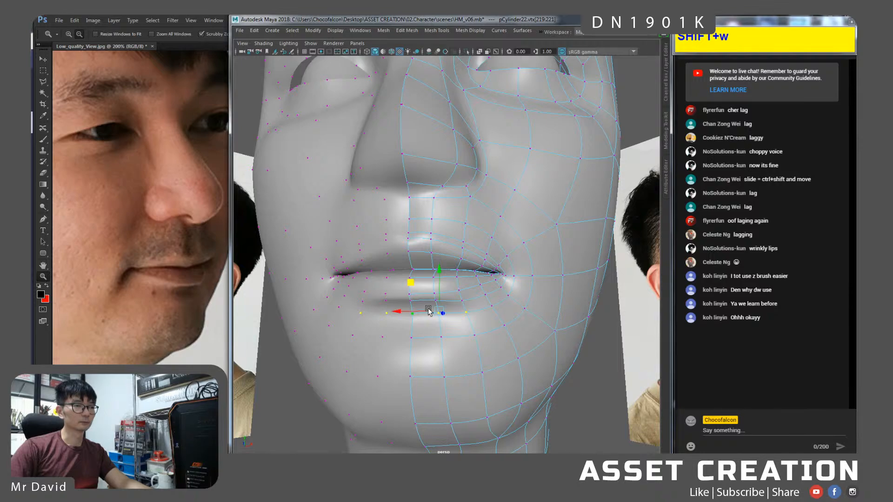
left_click_drag(439, 280, 358, 288, "ctrl+shift")
Select the narrow face strip along the upper lip's border and check it with and without smoothing.
key("1")
right_click_drag(408, 229, 411, 247, "alt")
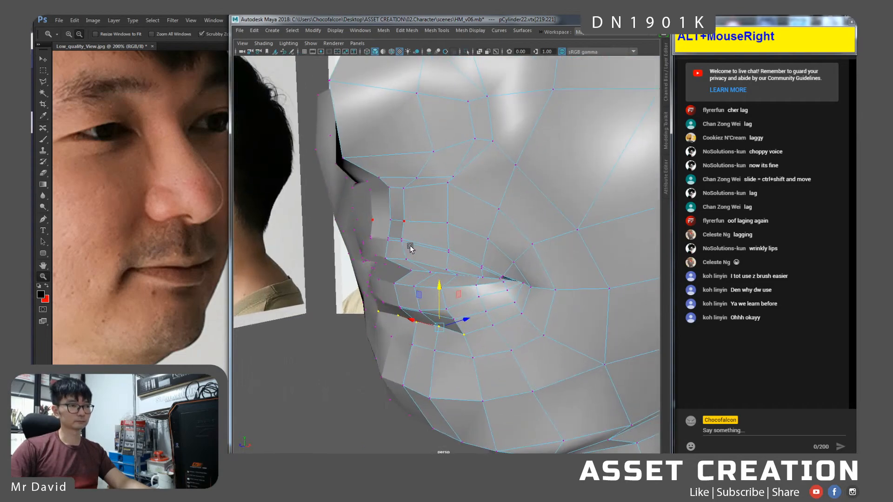
left_click(388, 241)
left_click_drag(420, 247, 408, 244, "alt")
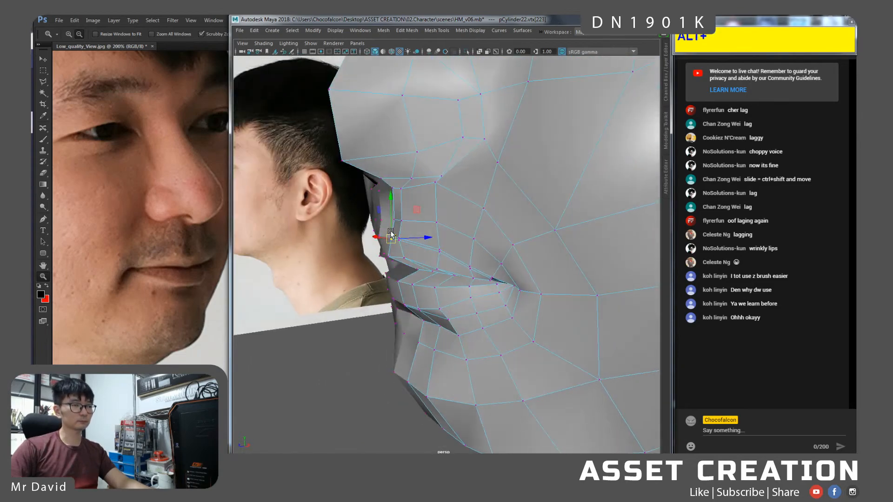
right_click_drag(391, 234, 407, 260, "alt")
left_click_drag(406, 260, 405, 259, "alt")
right_click_drag(378, 240, 375, 246)
left_click(340, 221)
left_click(370, 225, "shift")
left_click(378, 229, "shift")
left_click(447, 246, "shift")
right_click_drag(440, 251, 430, 234, "alt")
left_click_drag(428, 270, 447, 267, "alt")
key("3")
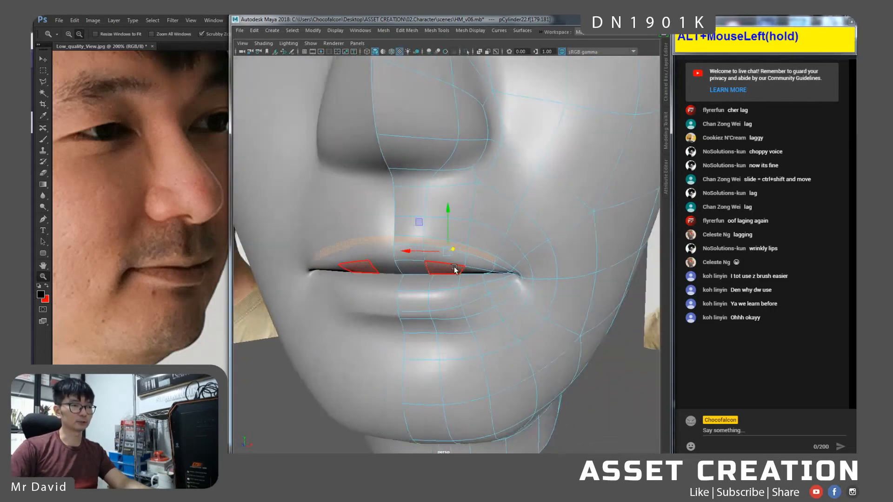
key("alt+1")
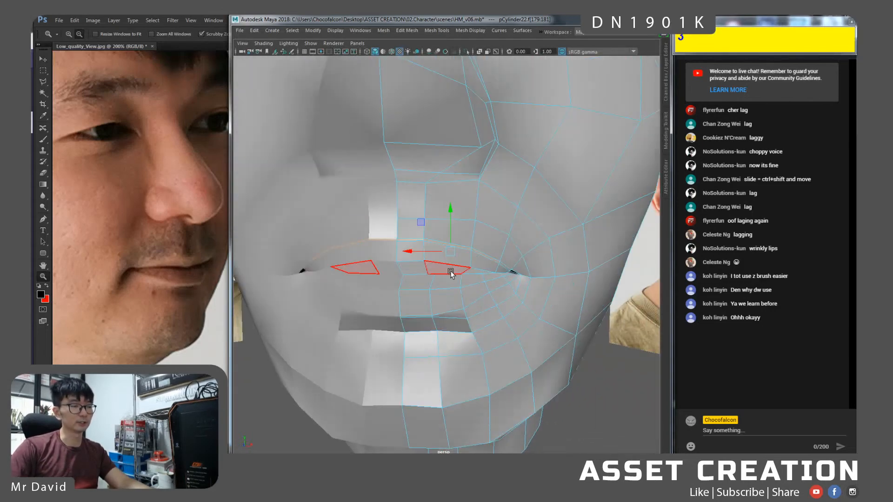
key("3")
Select the centre vertices of the upper lip just above the lip line and lower them slightly.
left_click_drag(450, 271, 413, 266, "alt")
right_click_drag(413, 266, 420, 216)
double_click(429, 261)
left_click_drag(410, 271, 421, 271, "alt")
right_click_drag(410, 233, 382, 241)
left_click(418, 258)
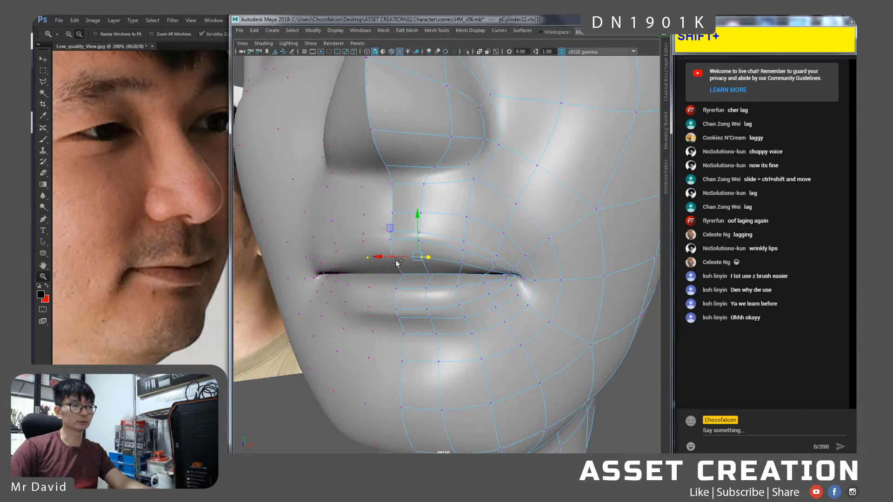
left_click_drag(404, 226, 405, 233)
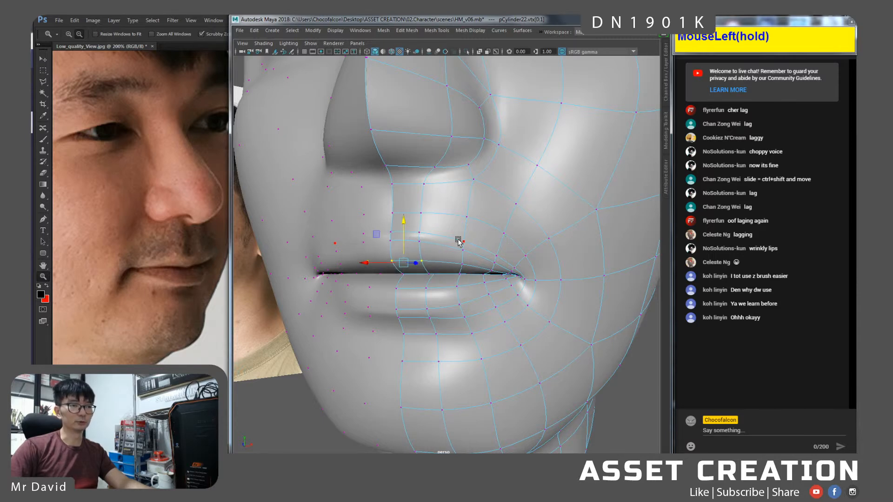
Select the centre vertices on the lower lip's top edge and raise them slightly.
left_click_drag(446, 279, 475, 279, "alt")
left_click_drag(473, 244, 407, 274)
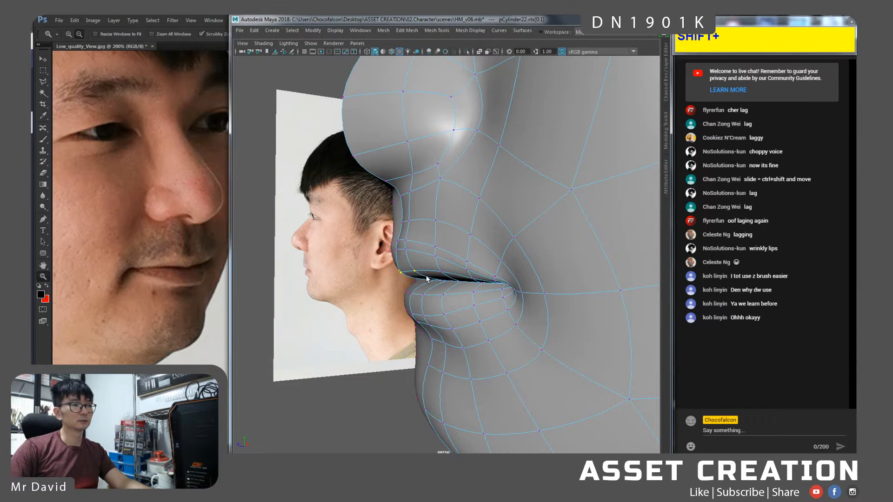
left_click_drag(420, 264, 409, 293, "ctrl")
left_click(414, 294)
key("q")
left_click(421, 295, "shift")
left_click(439, 294, "shift")
key("shift+w")
left_click_drag(420, 266, 420, 259)
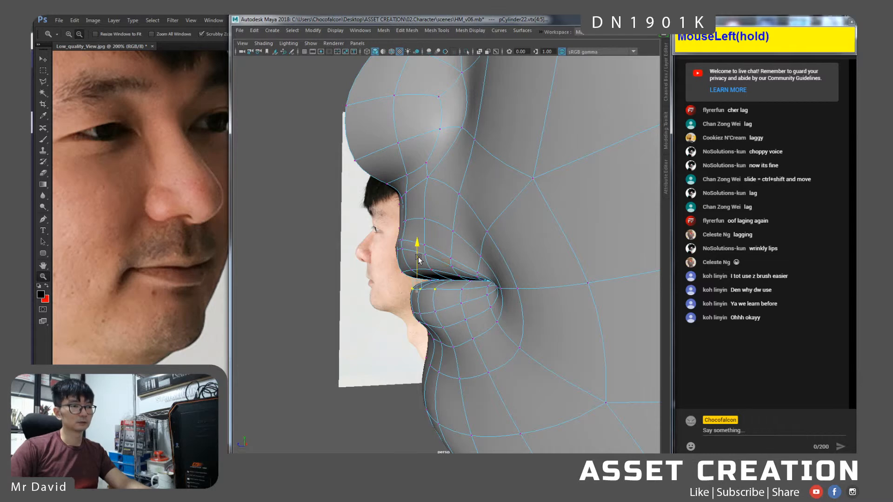
Select the vertices on the front of the lower lip near its centre and raise them slightly.
left_click_drag(425, 312, 418, 282, "alt")
left_click(408, 311)
key("q")
left_click(424, 312, "shift")
key("w")
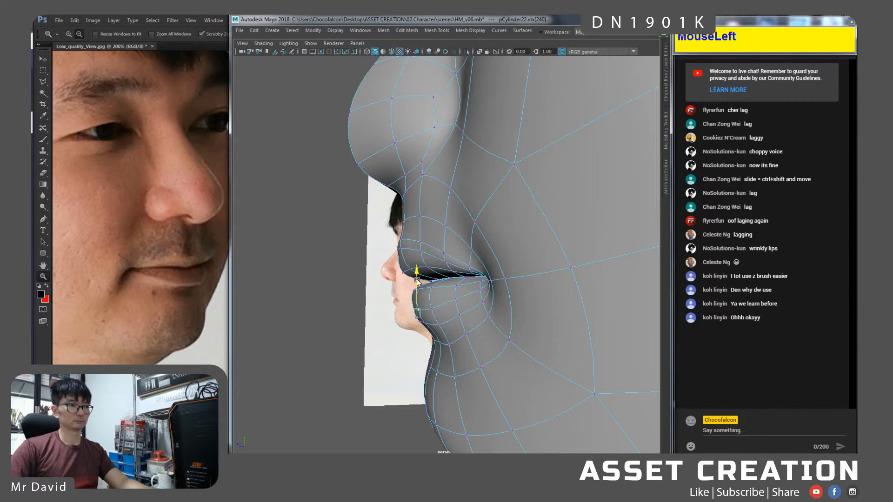
left_click_drag(448, 324, 507, 309, "alt")
left_click_drag(460, 293, 460, 289)
Return to object mode and compare the head with the photo in the front view.
right_click_drag(481, 306, 492, 143, "alt")
left_click_drag(492, 144, 459, 307, "alt")
left_click(469, 308)
scroll(461, 298, "up", 3)
key("space")
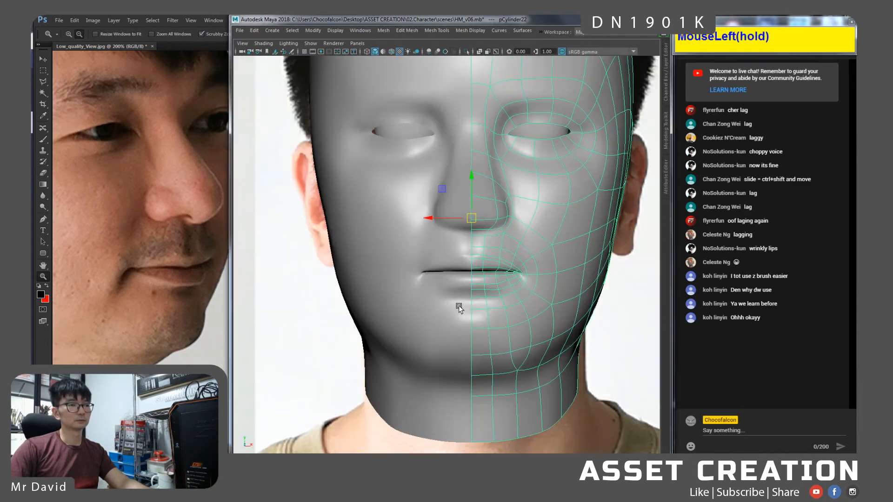
Show the unsmoothed mesh in the front view and raise the upper lip's outer vertices towards the mouth corner.
right_click_drag(482, 256, 526, 372, "alt")
middle_click_drag(523, 311, 517, 311, "alt")
right_click_drag(518, 310, 472, 358, "alt")
key("1")
right_click_drag(472, 316, 442, 240)
key("w")
mouse_move(464, 302)
left_mouse_down()
mouse_move(477, 308)
mouse_move(473, 292)
left_mouse_up()
left_click(472, 331)
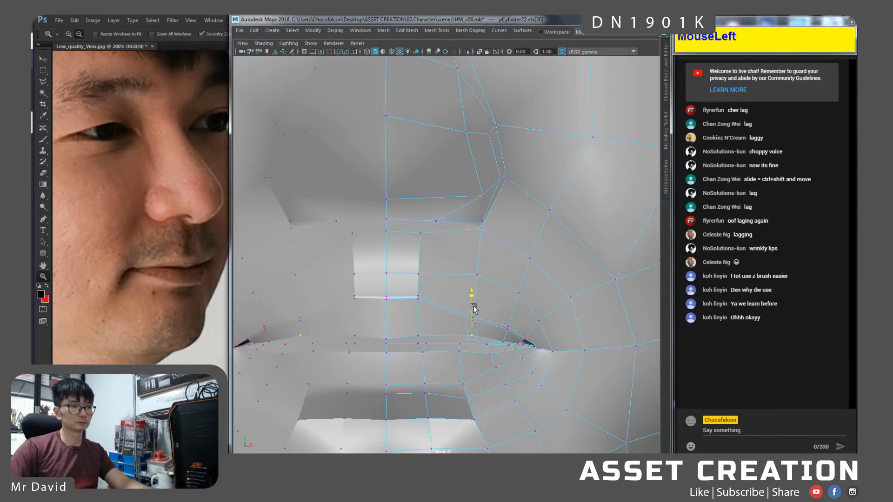
left_click_drag(469, 313, 490, 295)
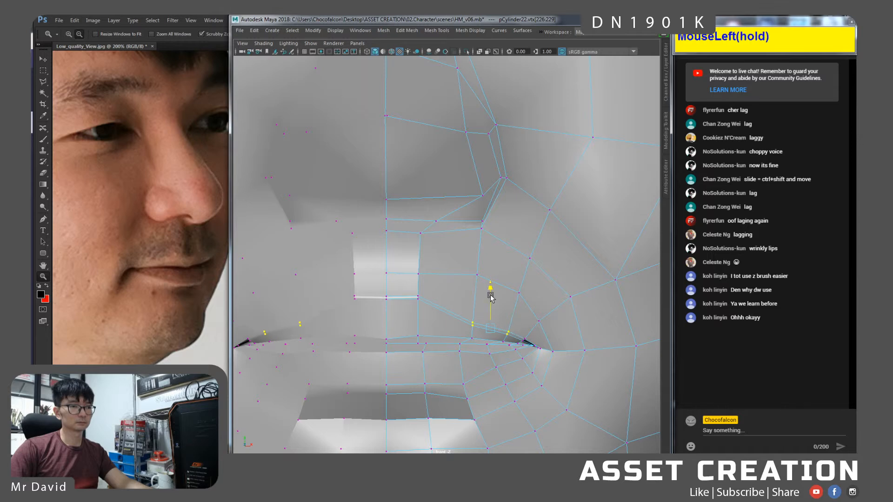
left_click_drag(514, 348, 470, 289, "ctrl")
Restore the smooth preview and lower the centre vertices of the upper lip's border in the perspective view.
key("3")
key("space")
right_click_drag(470, 288, 496, 227)
left_click_drag(489, 324, 440, 322, "alt")
mouse_move(416, 250)
right_mouse_down("alt")
mouse_move(428, 331)
mouse_move(405, 249)
right_mouse_up("alt")
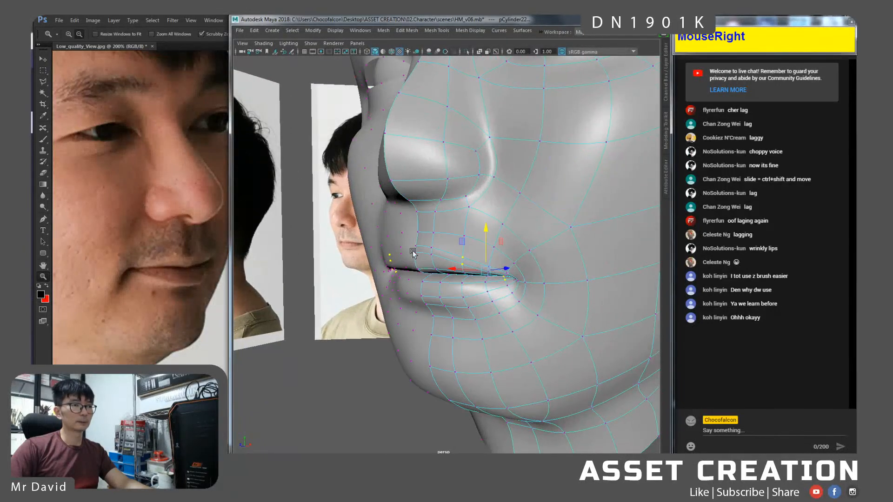
left_click_drag(440, 259, 405, 263)
left_click_drag(412, 224, 412, 231)
Select the two centre vertices of the upper lip's border and pull them forward in the side view.
left_click_drag(412, 230, 435, 271, "alt")
key("space")
right_click_drag(434, 273, 432, 321, "alt")
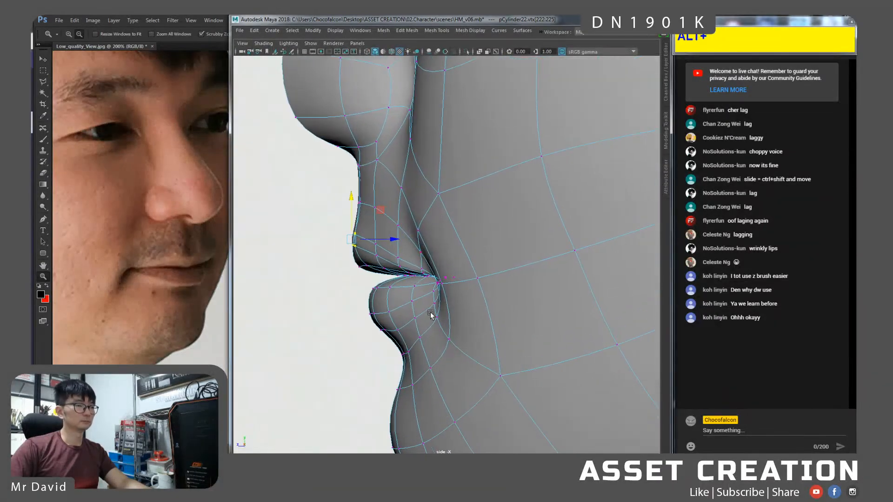
left_click_drag(367, 256, 406, 229, "ctrl")
key("space")
right_click_drag(407, 229, 413, 255, "alt")
key("ctrl+z")
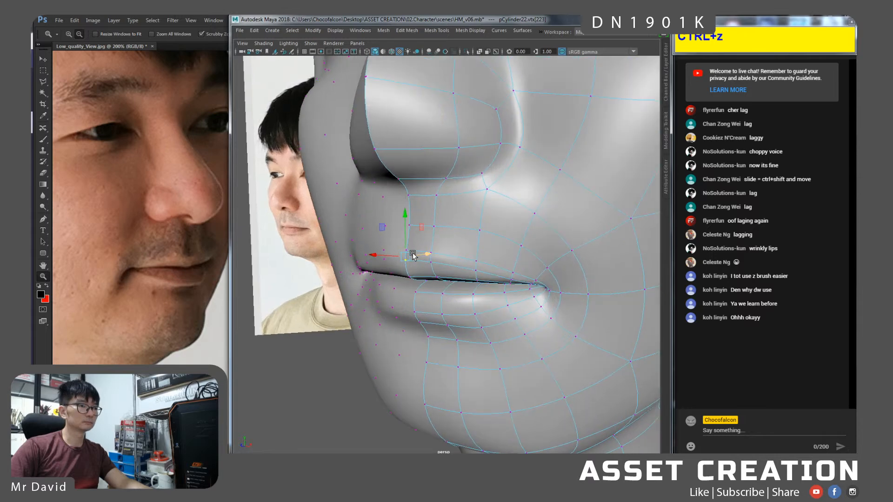
left_click(416, 250, "shift")
key("space")
left_click_drag(415, 250, 430, 251)
right_click_drag(416, 242, 419, 245, "alt")
key("w")
left_click_drag(384, 239, 381, 241)
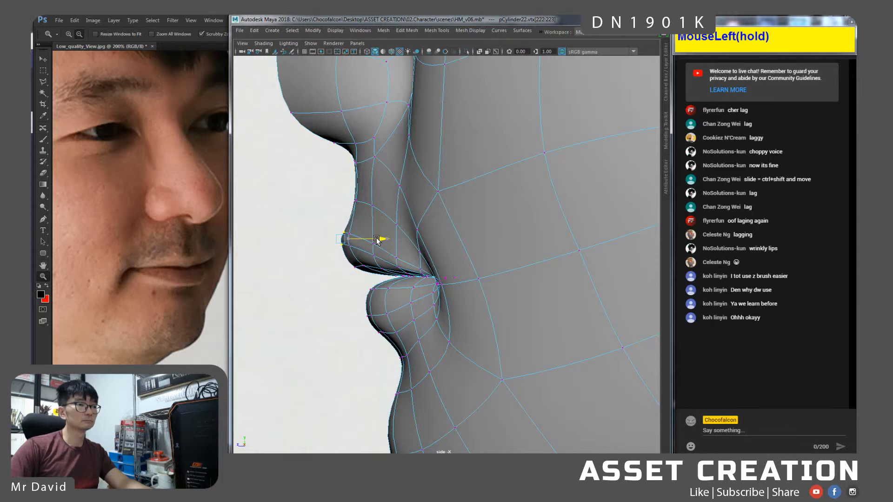
left_click_drag(377, 240, 376, 240)
Fine-tune the upper lip's lower-edge vertices in the side view, undoing the last change.
left_click_drag(363, 275, 354, 245)
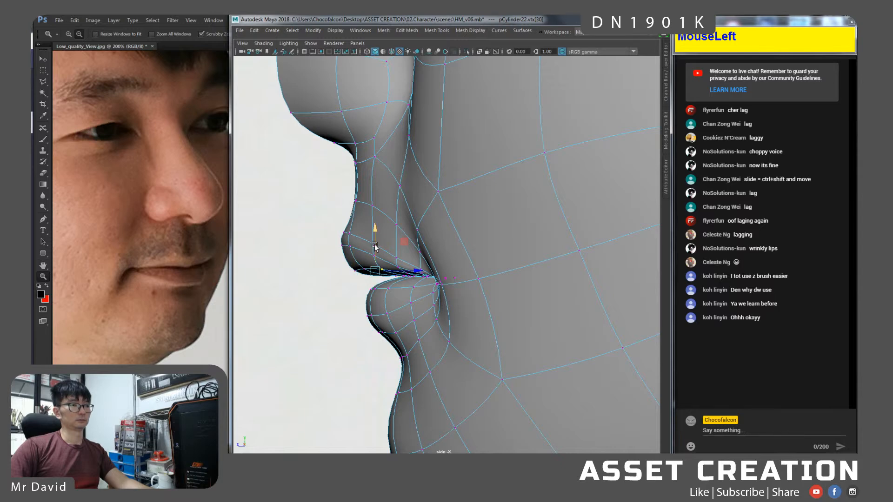
left_click_drag(357, 237, 359, 240)
right_click_drag(330, 230, 338, 269, "alt")
left_click_drag(335, 191, 376, 195)
key("ctrl+z")
Select the two centre philtrum vertices between nose and upper lip and pull them forward in the side view.
key("space")
left_click(322, 217)
left_click_drag(321, 217, 349, 221)
left_click(410, 210)
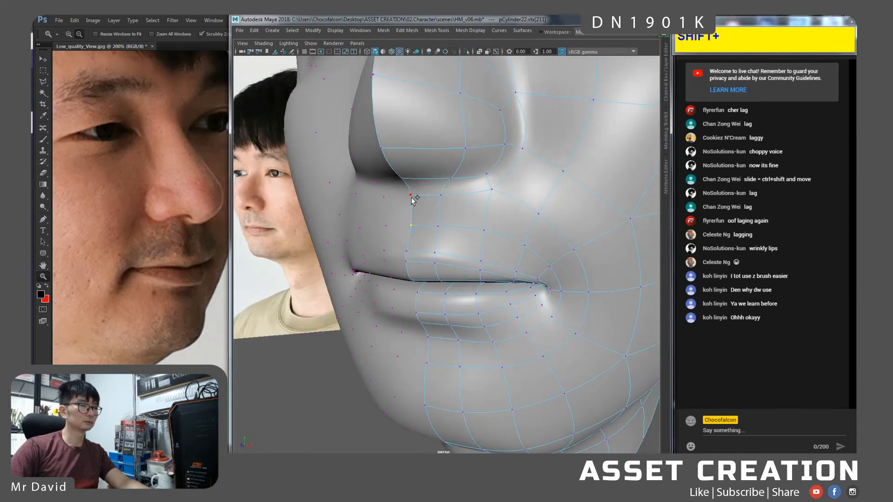
key("space")
left_click_drag(413, 202, 441, 211)
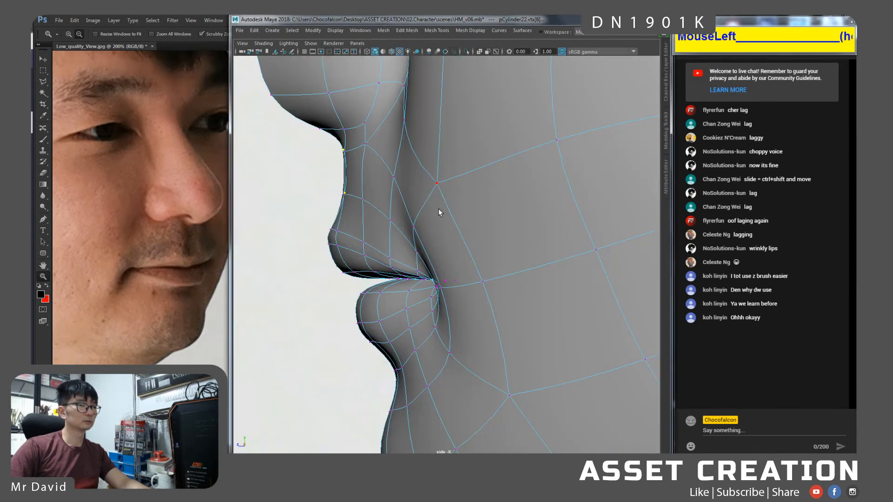
left_click_drag(376, 173, 370, 170)
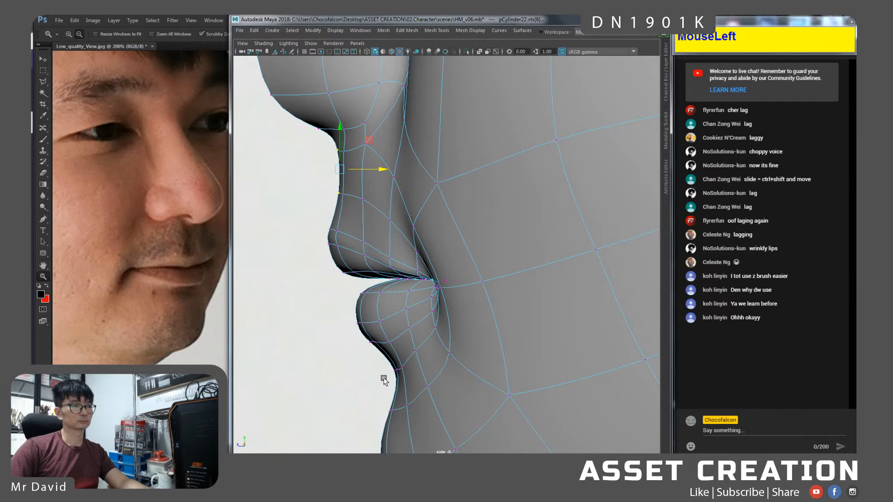
Return to object mode, deselect the head and examine the nose and mouth from several angles.
key("space")
left_click_drag(398, 249, 422, 286)
right_click_drag(442, 234, 465, 220)
right_click_drag(457, 284, 439, 259, "alt")
left_click(534, 355)
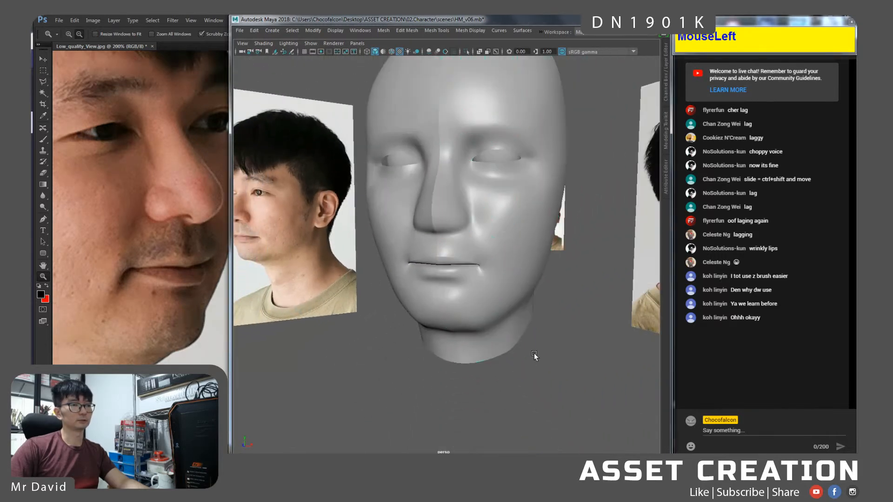
mouse_move(495, 314)
left_mouse_down("alt")
mouse_move(585, 314)
mouse_move(471, 308)
mouse_move(501, 313)
left_mouse_up("alt")
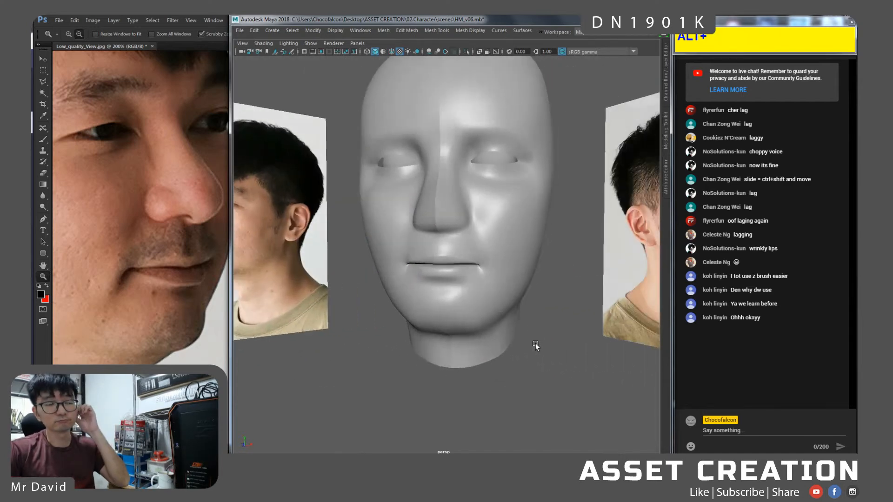
left_click_drag(467, 356, 484, 302, "alt")
right_click_drag(484, 303, 437, 253, "alt")
left_click_drag(436, 253, 450, 289, "alt")
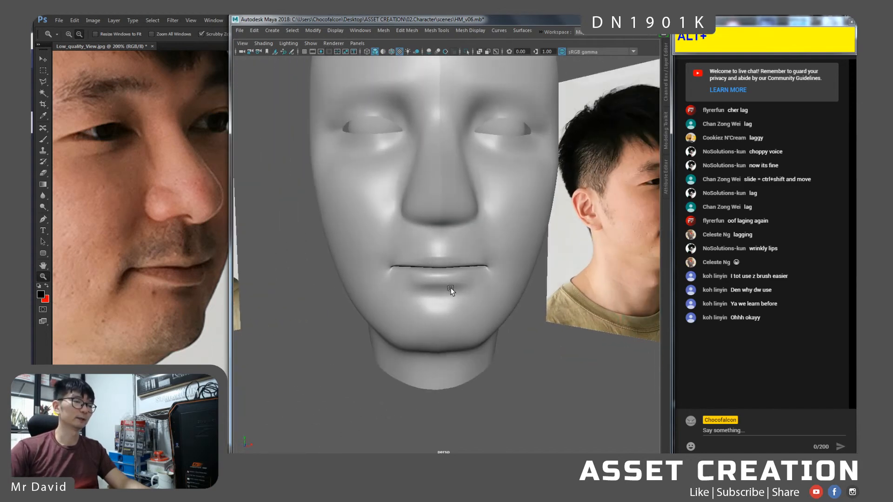
right_click_drag(451, 279, 467, 268, "alt")
left_click_drag(468, 268, 444, 253, "alt")
Select the centre vertices of the upper lip's border and the philtrum above and fine-tune their positions.
left_click(443, 253)
right_click_drag(444, 253, 426, 263, "alt")
right_click_drag(427, 233, 394, 235)
key("w")
left_click(418, 276)
left_click(416, 282, "shift")
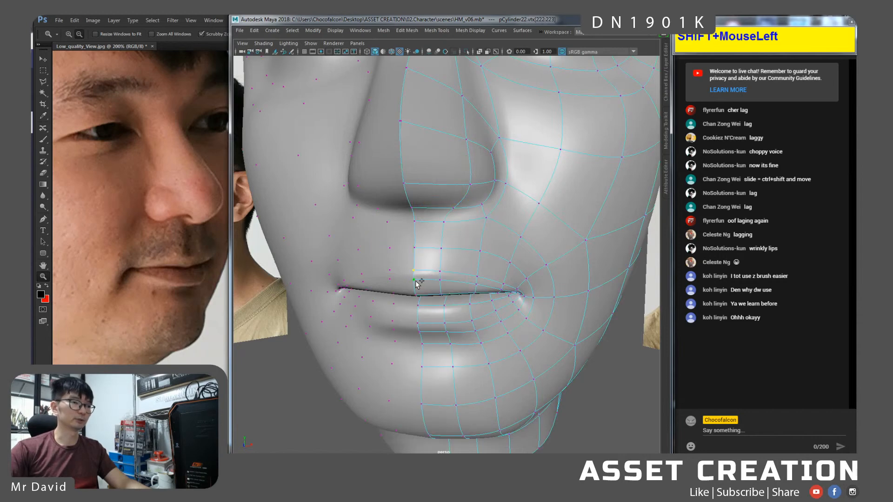
left_click_drag(413, 240, 495, 256)
right_click_drag(495, 255, 498, 263, "alt")
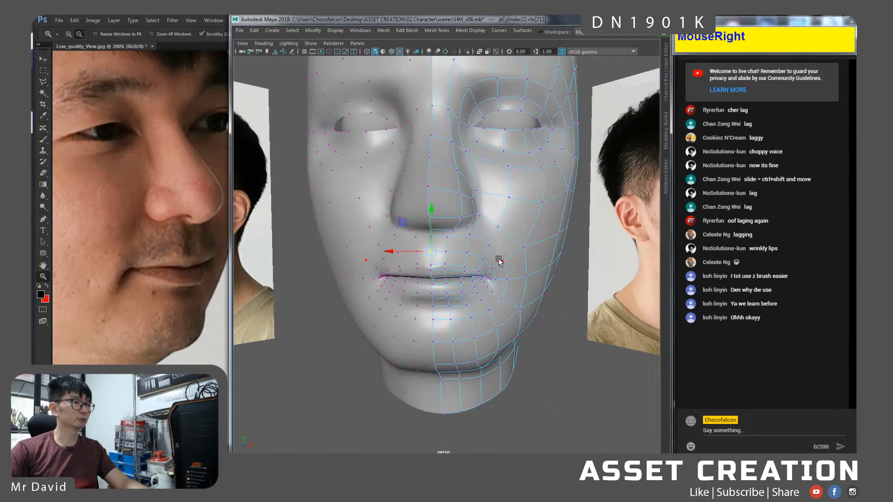
left_click_drag(503, 286, 375, 268, "alt")
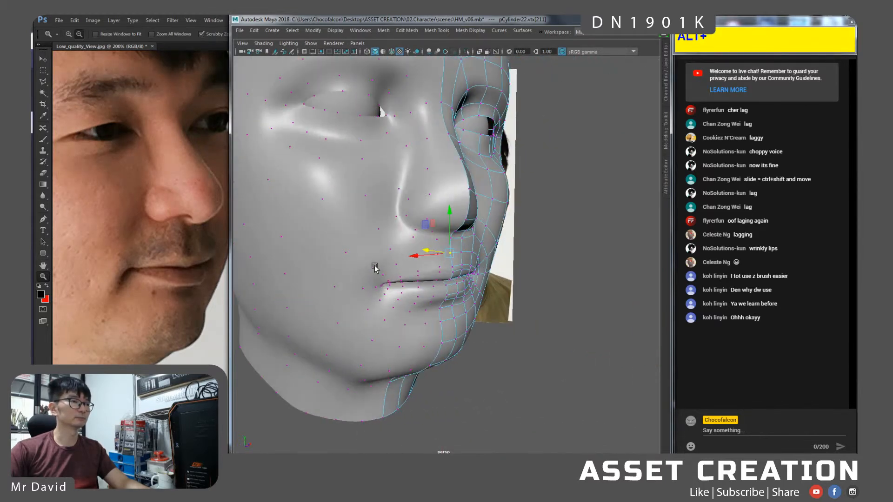
Examine the nose, cheeks and mouth from front, three-quarter and slightly lowered angles.
right_click_drag(362, 237, 397, 235, "alt")
left_click_drag(491, 230, 438, 232, "alt")
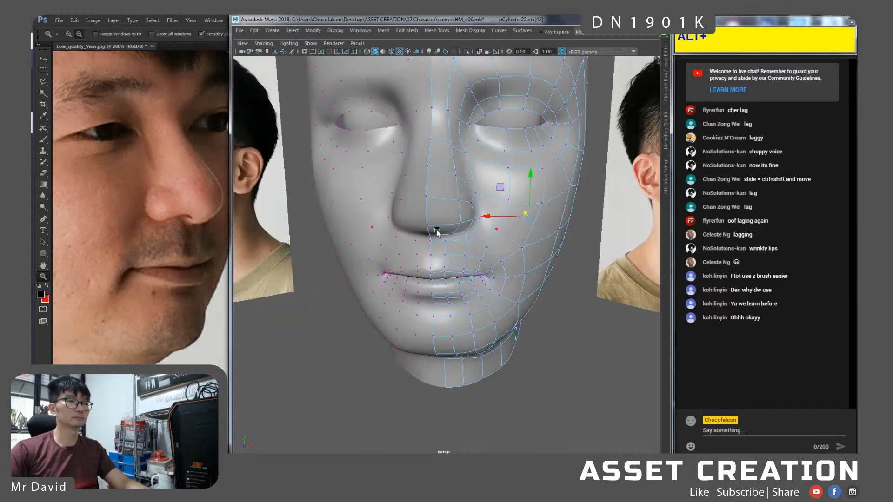
left_click_drag(503, 233, 508, 243, "alt")
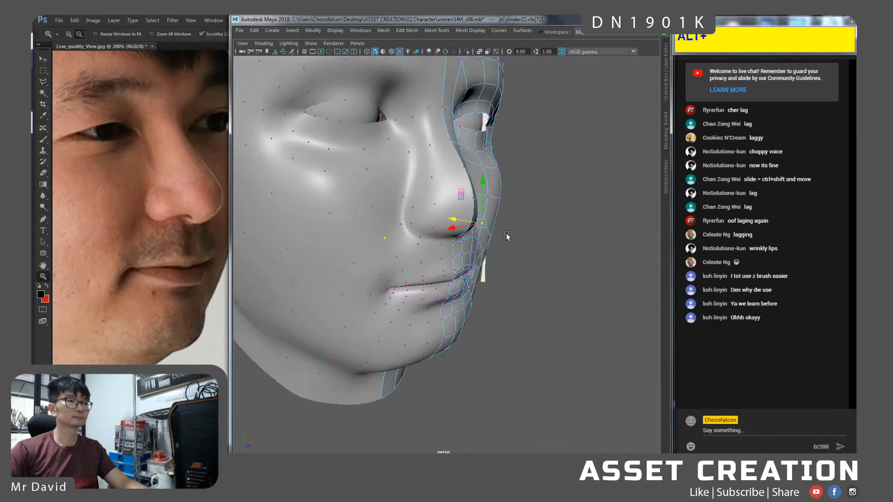
left_click_drag(414, 222, 437, 261, "alt")
middle_click_drag(437, 260, 434, 298, "alt")
right_click_drag(435, 298, 441, 281, "alt")
mouse_move(441, 281)
left_mouse_down("alt")
mouse_move(440, 294)
mouse_move(454, 293)
left_mouse_up("alt")
middle_click_drag(454, 293, 486, 286, "alt")
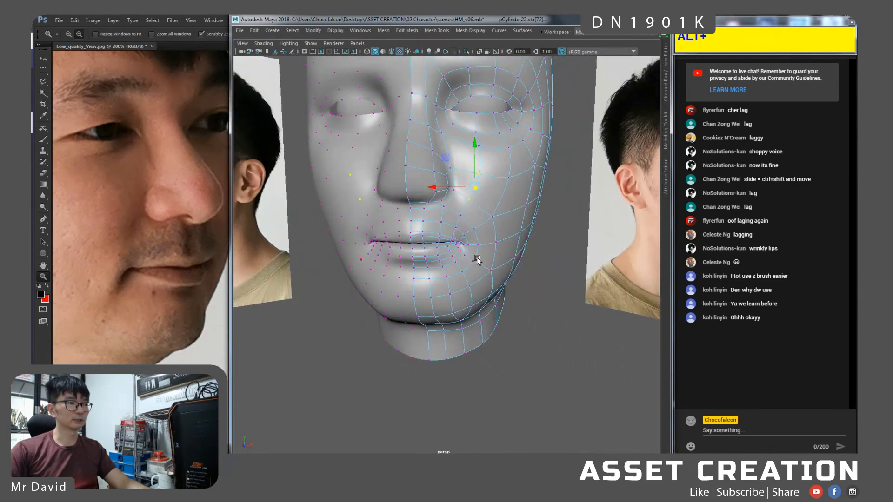
right_click_drag(477, 262, 482, 311, "alt")
left_click_drag(447, 269, 469, 265, "alt")
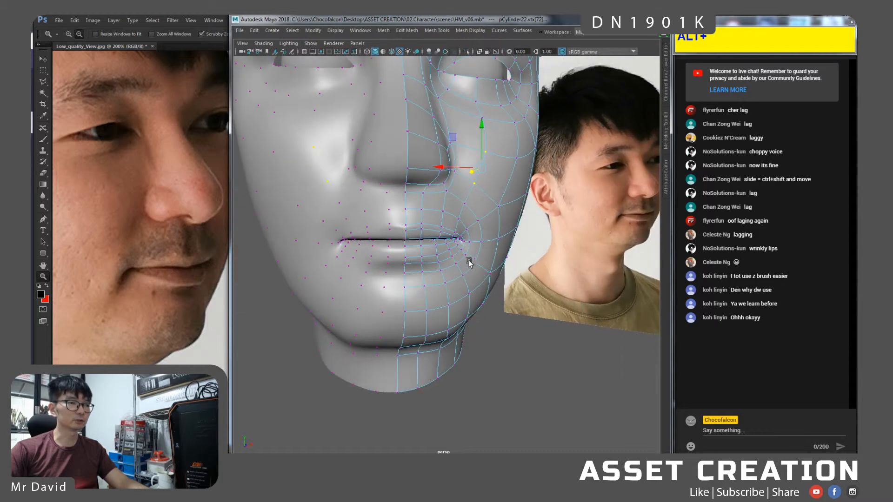
Select the vertices around the mouth corner and fine-tune their positions while viewing the face from below.
left_click(468, 230)
left_click(470, 242, "shift")
left_click(480, 225, "shift")
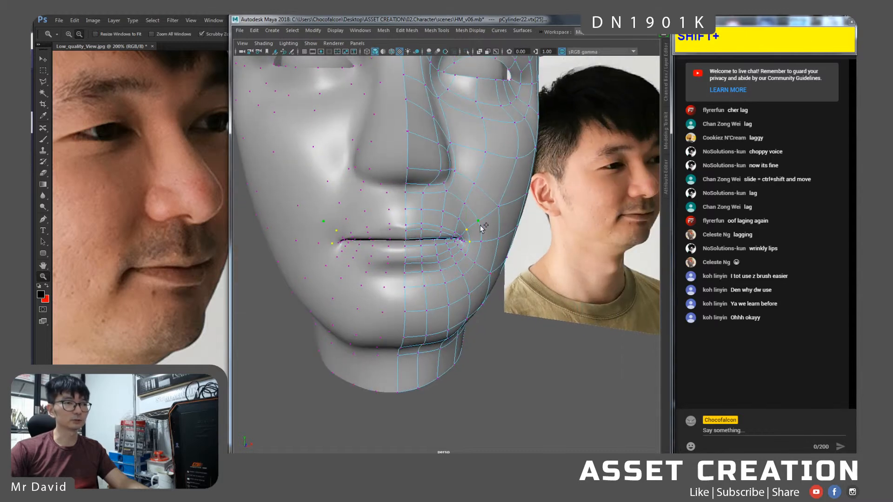
left_click_drag(477, 251, 474, 233, "alt")
right_click_drag(474, 233, 480, 278, "alt")
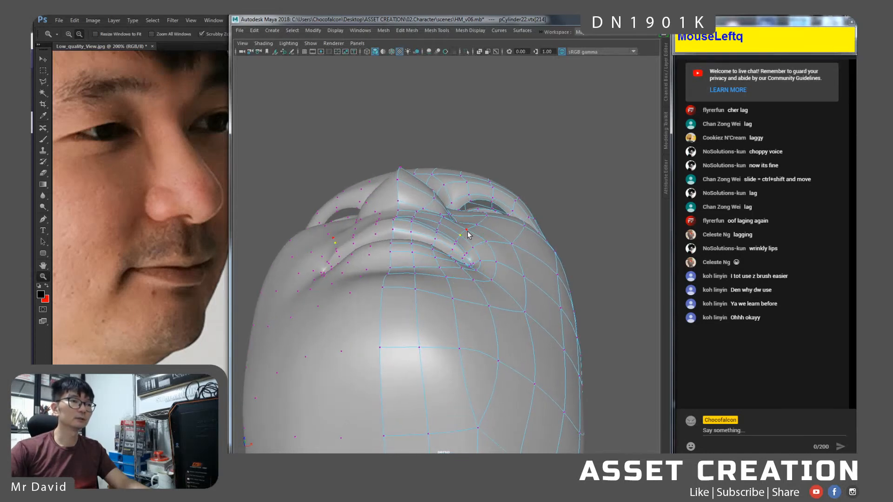
left_click(468, 236, "shift")
mouse_move(467, 269)
left_mouse_down()
mouse_move(502, 267)
mouse_move(505, 295)
mouse_move(455, 259)
left_mouse_up()
left_click(477, 263)
left_click(475, 237)
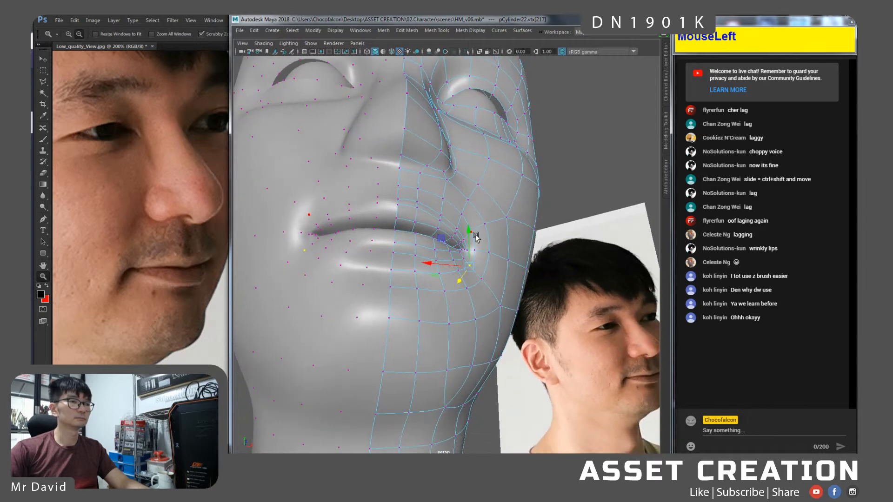
Adjust the depth of the two vertices above the mouth corner, undoing the first attempt.
left_click_drag(462, 220, 461, 250, "alt")
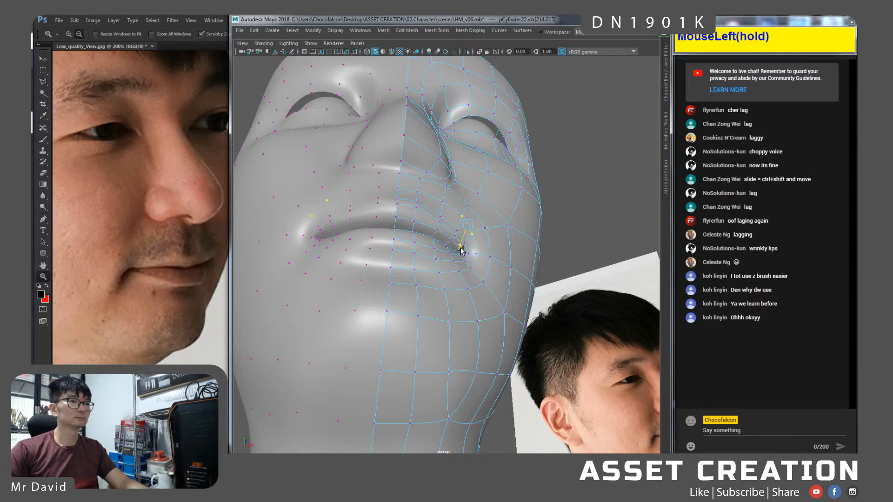
key("ctrl+z")
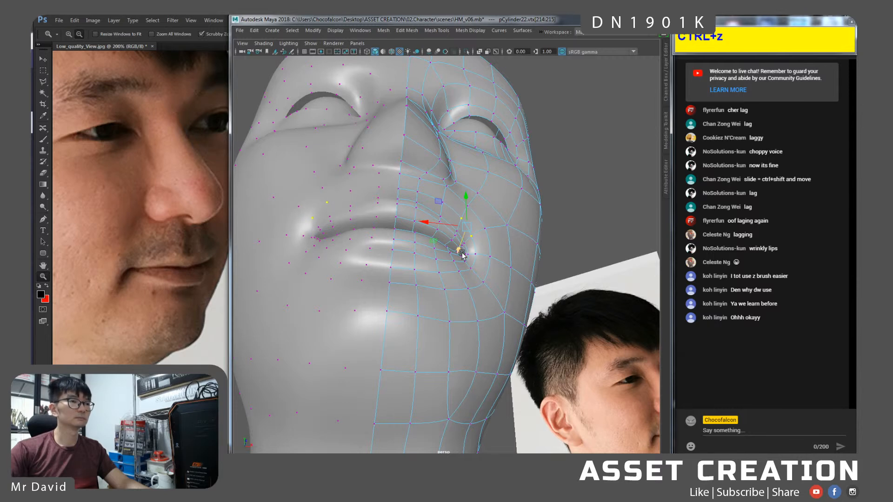
left_click(461, 250)
mouse_move(459, 249)
left_mouse_down("alt")
mouse_move(495, 261)
mouse_move(475, 246)
left_mouse_up("alt")
left_click(478, 241)
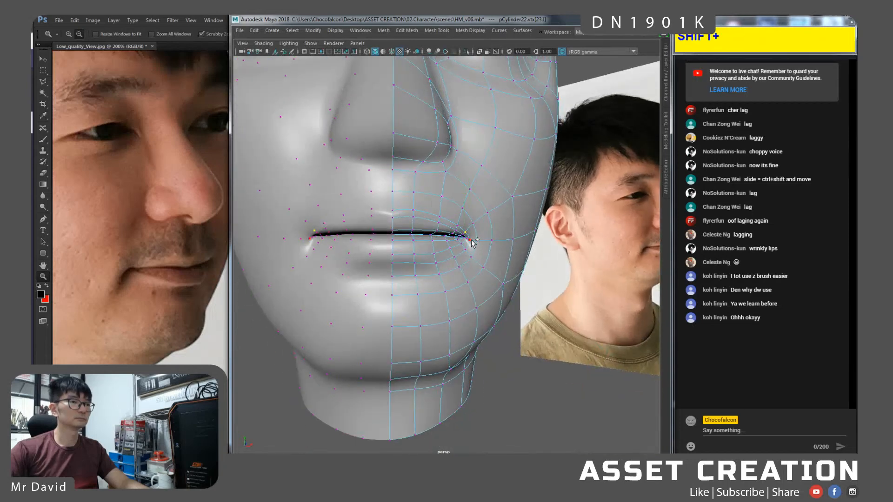
Select the outer mouth-corner vertices, shift them in depth from the low view, and save the scene.
right_click_drag(475, 243, 473, 246, "alt")
left_click_drag(474, 246, 478, 247, "alt")
middle_click_drag(481, 267, 486, 265, "alt")
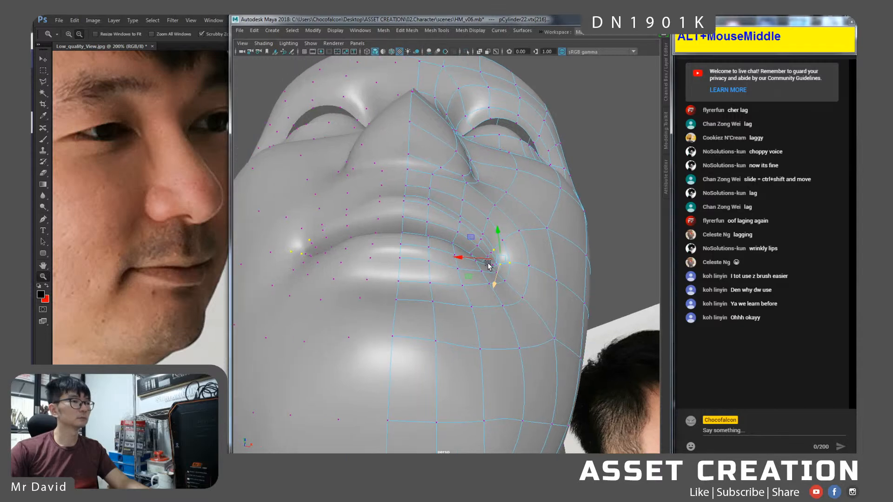
left_click_drag(493, 279, 497, 298)
key("q")
key("w")
right_click_drag(497, 298, 494, 305, "alt")
left_click_drag(494, 305, 486, 291, "alt")
middle_click_drag(486, 290, 461, 271, "alt")
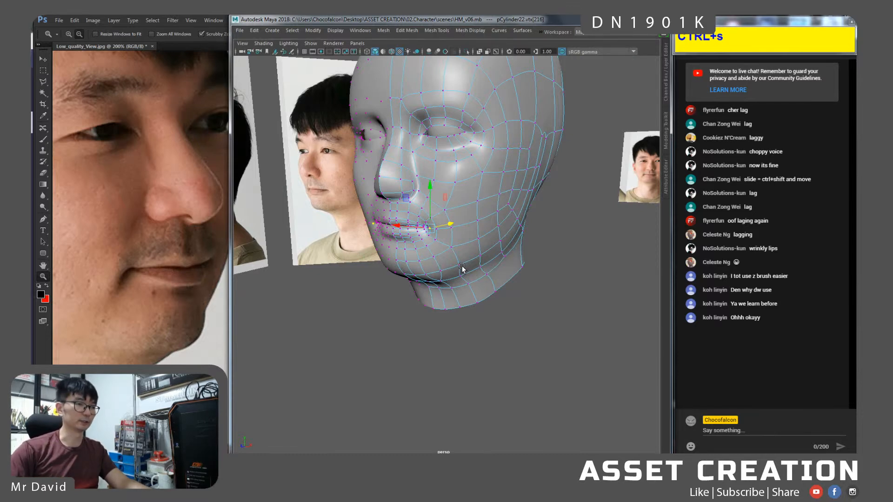
Cut an edge down the side of the neck from the jaw to the neck's lower border using the unsmoothed mesh.
left_click_drag(465, 266, 461, 253, "alt")
right_click_drag(461, 253, 442, 265, "alt")
left_click_drag(471, 256, 437, 273, "alt")
right_click_drag(544, 238, 499, 238, "shift")
key("shift+1")
left_click(528, 232)
left_click(544, 269)
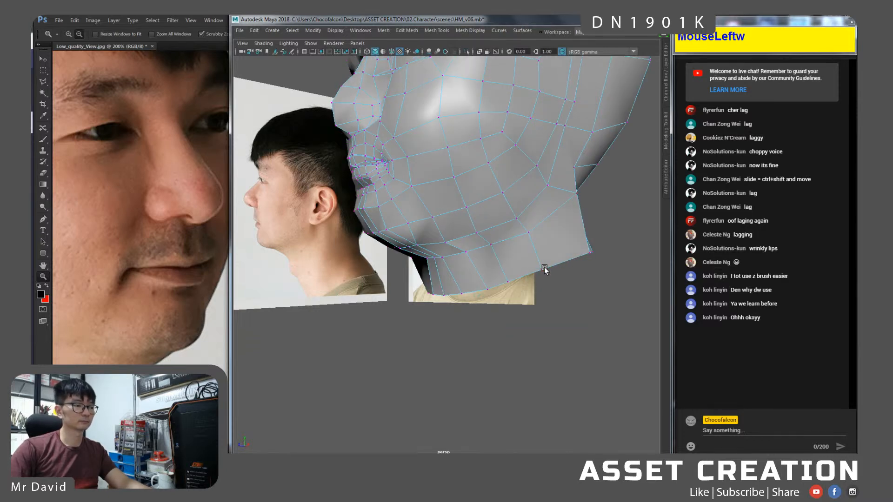
key("3")
Return to object mode, deselect the head and examine the whole face and jaw from front and three-quarter views.
left_click_drag(529, 224, 500, 233, "alt")
middle_click_drag(500, 233, 515, 219, "alt")
right_click_drag(514, 200, 546, 176)
left_click(555, 306)
left_click_drag(479, 274, 523, 286, "alt")
middle_click_drag(379, 214, 424, 234, "alt")
left_click_drag(424, 234, 446, 276, "alt")
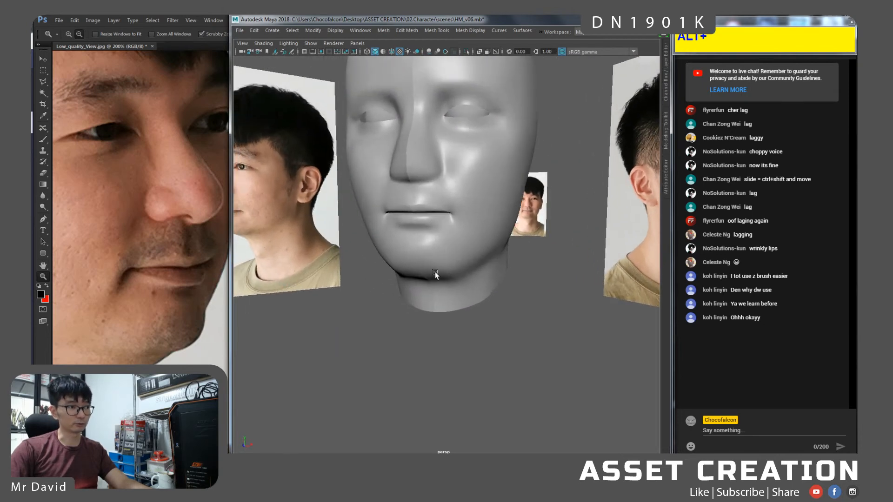
left_click_drag(342, 261, 416, 266, "alt")
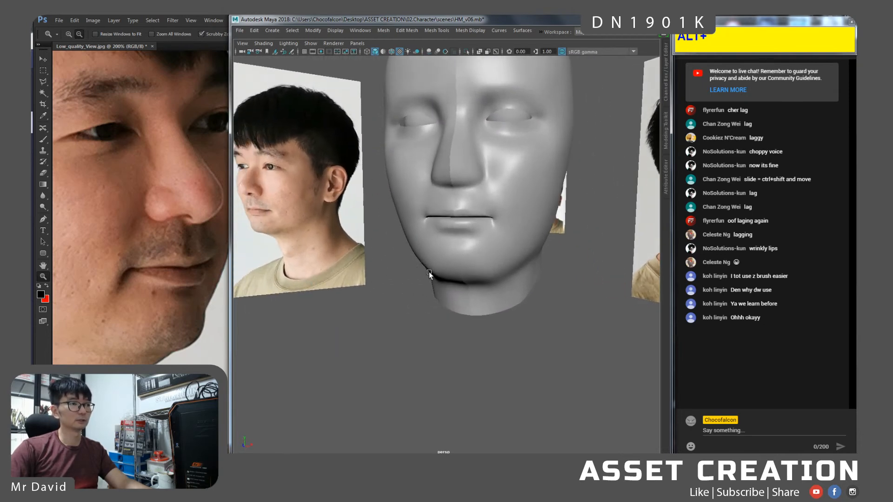
left_click_drag(504, 282, 495, 248, "alt")
Switch the head to vertex editing and try adjusting the vertices below the mouth corner, undoing the changes.
left_click(494, 264)
right_click_drag(500, 223, 464, 218)
left_click(490, 245)
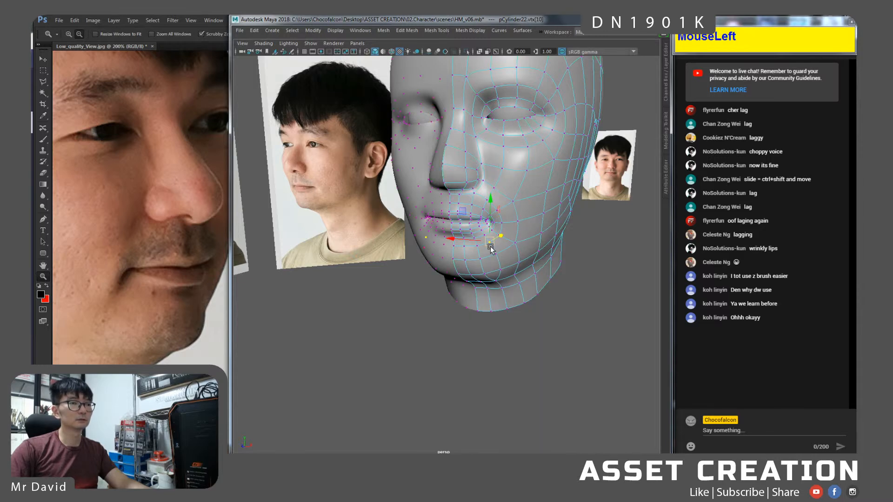
key("ctrl+z")
left_click_drag(464, 240, 496, 244)
left_click(477, 247, "shift")
left_click(465, 247, "shift")
left_click(459, 250, "shift")
key("ctrl+z")
Shift the two jawline vertices beside the chin sideways and select the lower-cheek vertex above them.
left_click(514, 242)
middle_click_drag(500, 240, 497, 258, "alt")
key("w")
left_click_drag(493, 255, 513, 293)
left_click(493, 283)
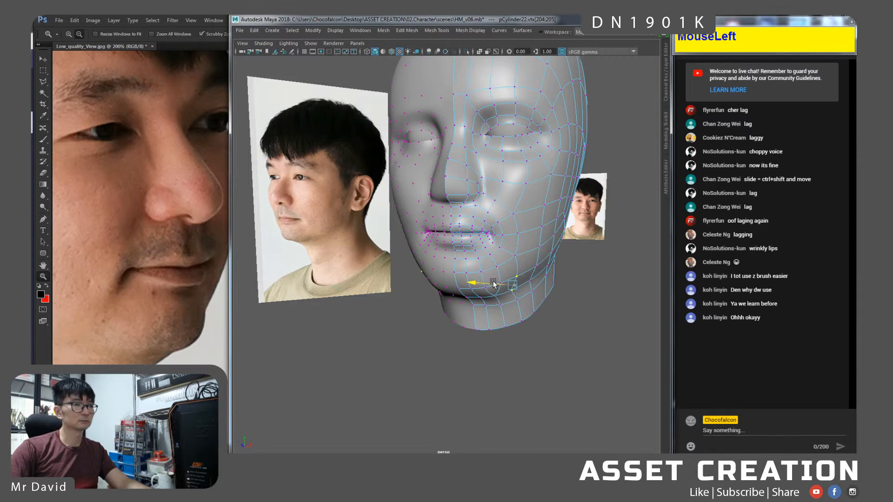
left_click_drag(504, 292, 510, 308, "alt")
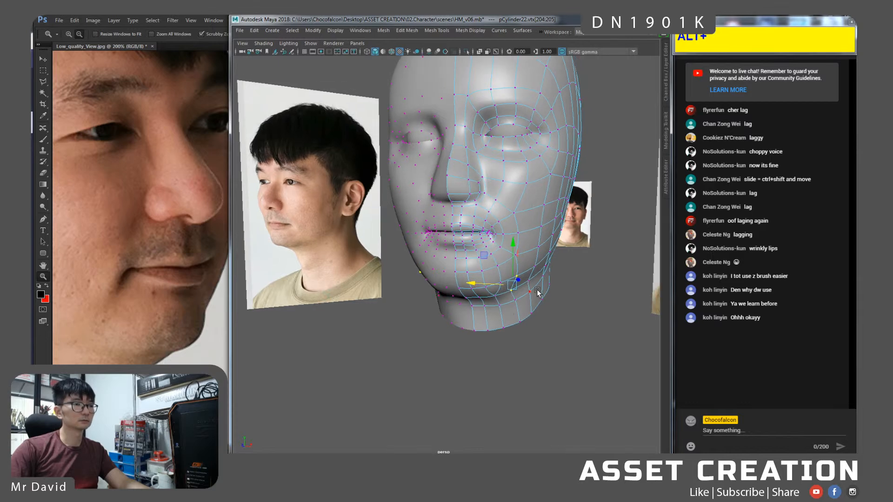
left_click(537, 249)
middle_click_drag(534, 252, 535, 262, "alt")
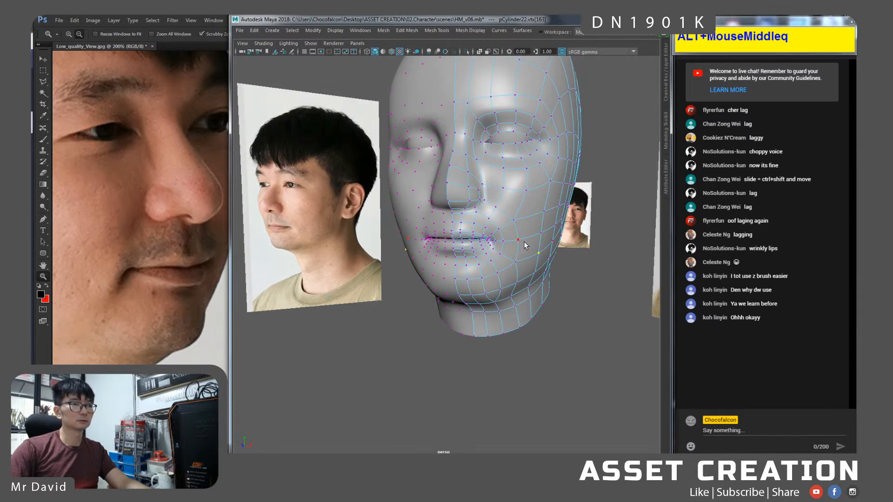
left_click(523, 249)
left_click_drag(481, 250, 454, 258, "alt")
Switch to Photoshop, zoom the reference portrait out to 100% and reposition it, and return to Maya.
left_click(128, 275)
left_click_drag(225, 255, 282, 243, "alt")
left_click_drag(124, 241, 245, 238)
left_click_drag(158, 245, 168, 268)
left_click(181, 258)
left_click(181, 259)
left_click_drag(426, 269, 278, 285)
key("alt+Tab")
Compare the deselected head with the reference portrait and narrow the Maya window to reveal more of the photo.
left_click_drag(454, 271, 503, 260, "alt")
left_click(417, 229)
right_click_drag(428, 211, 466, 201)
left_click(511, 241)
right_click_drag(406, 237, 364, 236)
middle_click_drag(392, 231, 410, 235, "alt")
mouse_move(409, 235)
left_mouse_down("alt")
mouse_move(414, 224)
mouse_move(411, 234)
left_mouse_up("alt")
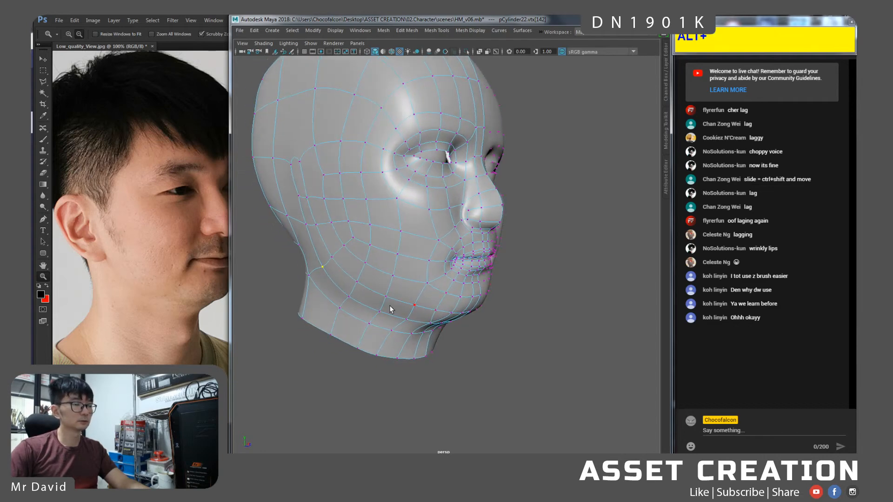
left_click_drag(228, 188, 259, 186)
left_click_drag(344, 222, 470, 264, "alt")
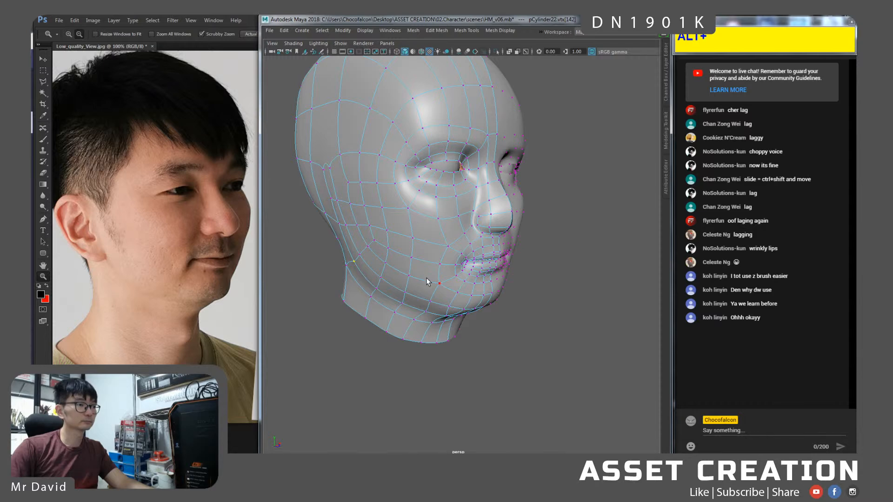
Select the vertices along the underside of the jaw near the chin and change to the side view.
left_click(452, 321, "shift")
key("w")
left_click_drag(476, 341, 529, 319, "alt")
left_click(472, 324)
left_click(461, 322, "shift")
left_click(446, 319, "shift")
key("w")
key("space")
left_click(514, 195)
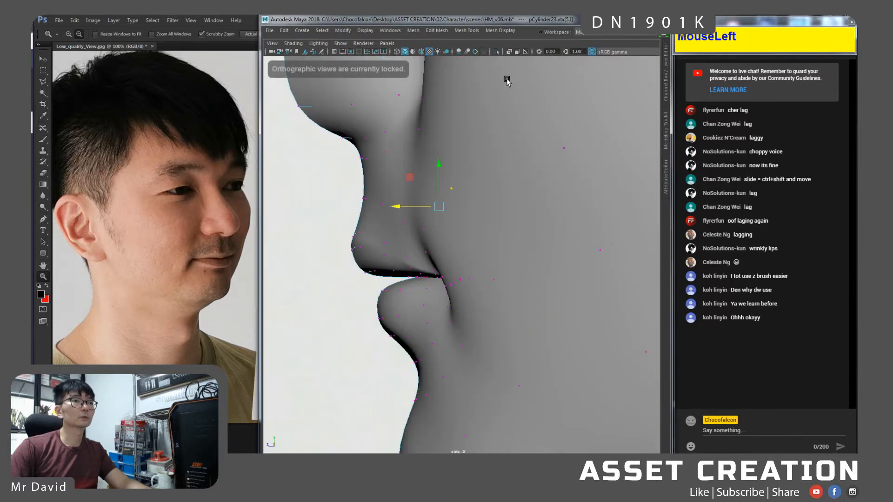
Turn on X-ray display for the head in the side view and return to vertex editing around the chin.
right_click_drag(499, 157, 514, 151)
left_click(500, 184)
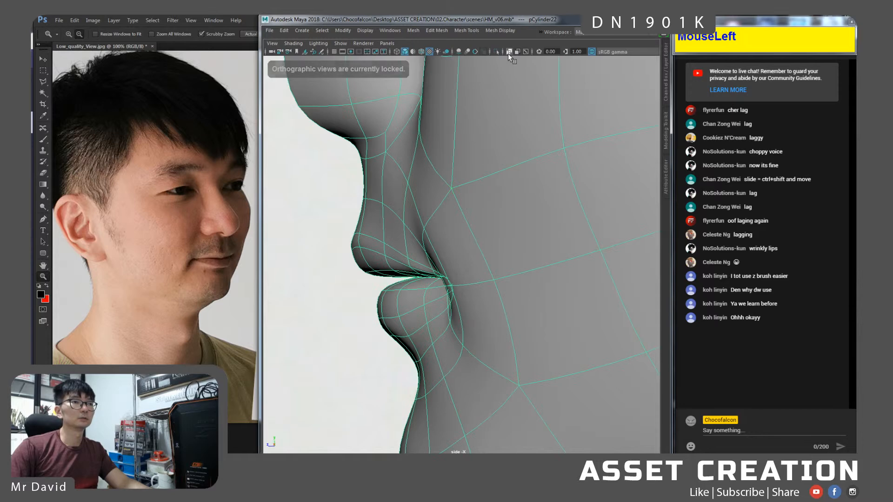
left_click(509, 52)
middle_click_drag(475, 236, 419, 275, "alt")
right_click_drag(419, 275, 391, 265, "alt")
middle_click_drag(442, 279, 407, 285, "alt")
right_click_drag(445, 301, 392, 238)
left_click(412, 305)
Show the unsmoothed mesh and reposition the chin and under-jaw vertices to follow the jawline in the side photo.
left_click_drag(436, 285, 427, 266)
left_click_drag(494, 327, 433, 359)
key("1")
left_click_drag(490, 309, 491, 310)
left_click_drag(540, 270, 526, 241, "ctrl+shift")
left_click_drag(562, 308, 452, 353)
left_click_drag(563, 292, 530, 274, "ctrl+shift")
left_click_drag(489, 327, 465, 289)
left_click_drag(531, 300, 504, 311, "shift")
mouse_move(554, 279)
left_mouse_down("shift")
mouse_move(538, 308)
mouse_move(537, 268)
left_mouse_up("shift")
left_click_drag(424, 292, 446, 264)
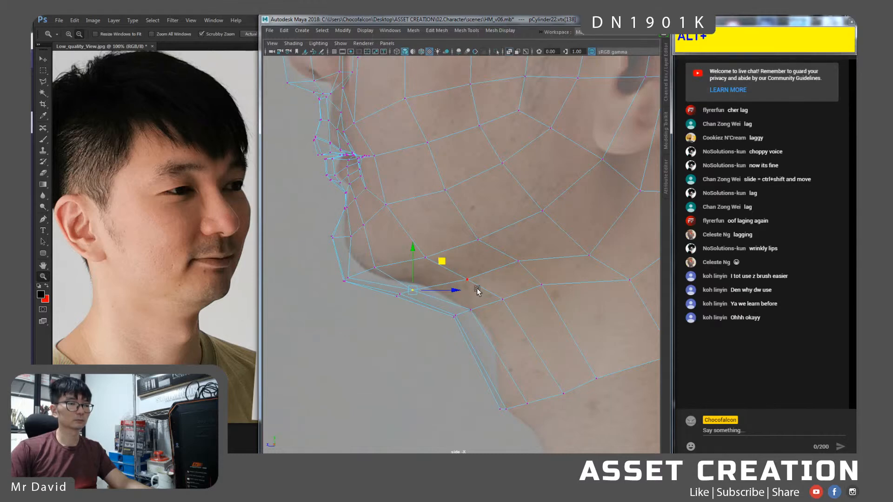
Slide the vertices of the neck's lower border upward in the side view and check the smoothed outline.
middle_click_drag(474, 292, 451, 270, "alt")
left_click_drag(445, 355, 565, 434)
left_click_drag(577, 340, 542, 374, "ctrl+shift")
left_click_drag(541, 340, 541, 316)
left_click(419, 300)
key("q")
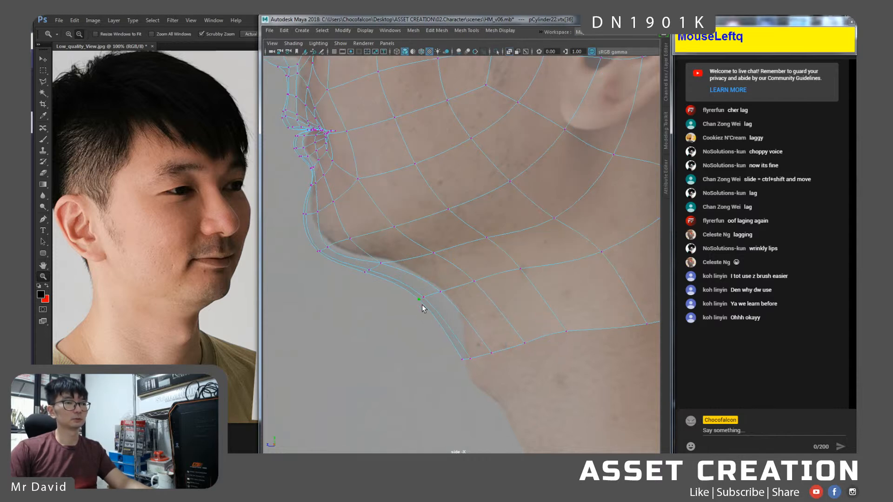
Move the vertices where the under-chin meets the neck onto the photo's throat outline in the unsmoothed mesh.
left_click_drag(475, 291, 460, 292)
key("1")
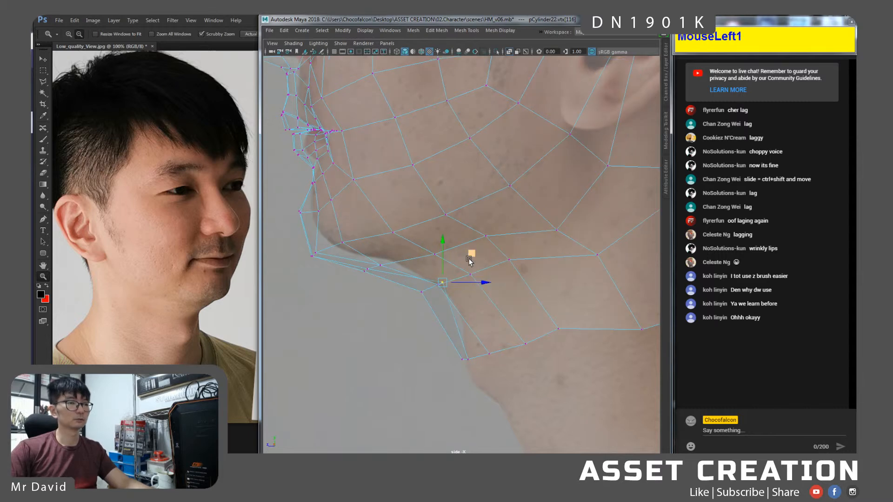
left_click_drag(469, 259, 467, 261)
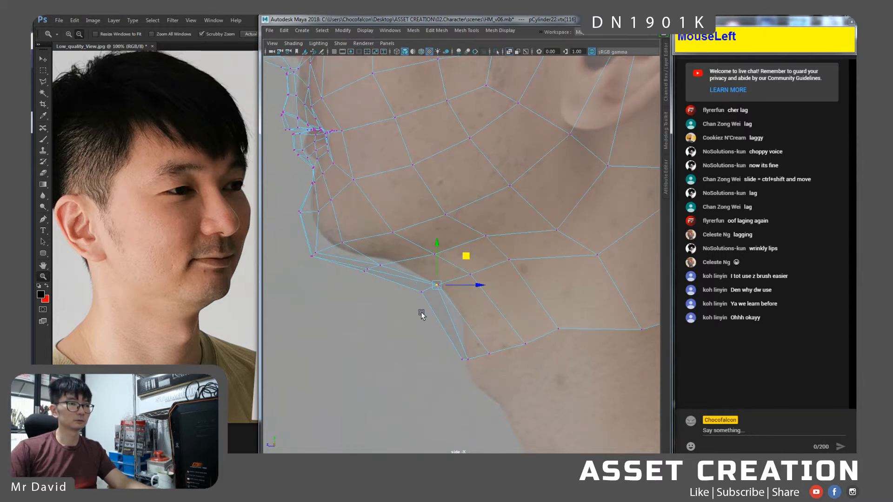
left_click_drag(450, 266, 468, 259)
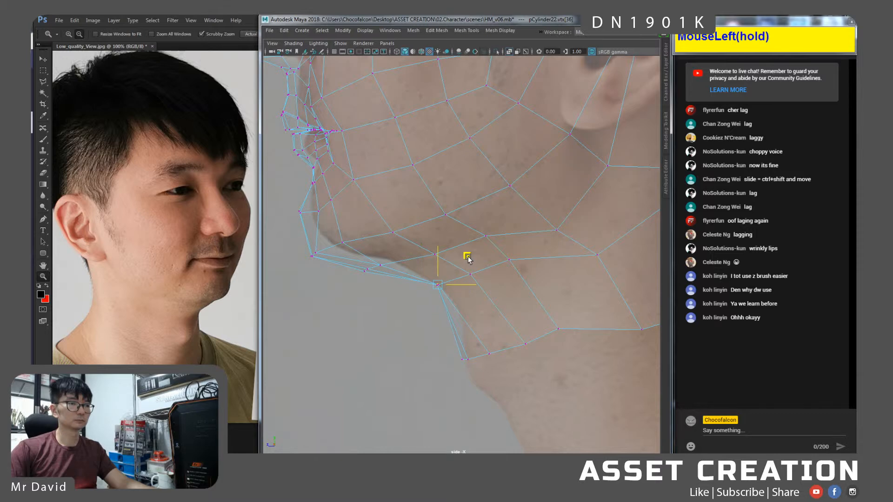
Move the front vertices of the neck's lower border onto the throat outline of the side photo.
left_click_drag(474, 350, 449, 367)
left_click_drag(494, 326, 500, 309)
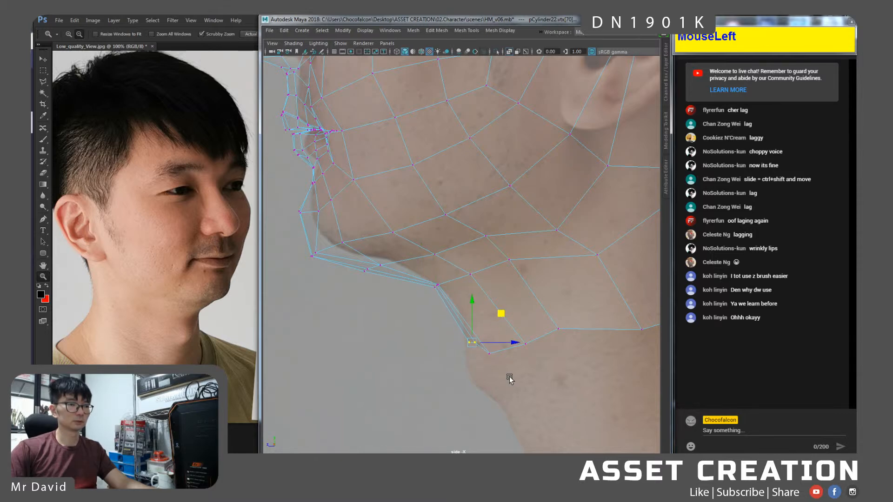
left_click_drag(492, 370, 480, 335)
left_click_drag(505, 315, 499, 317)
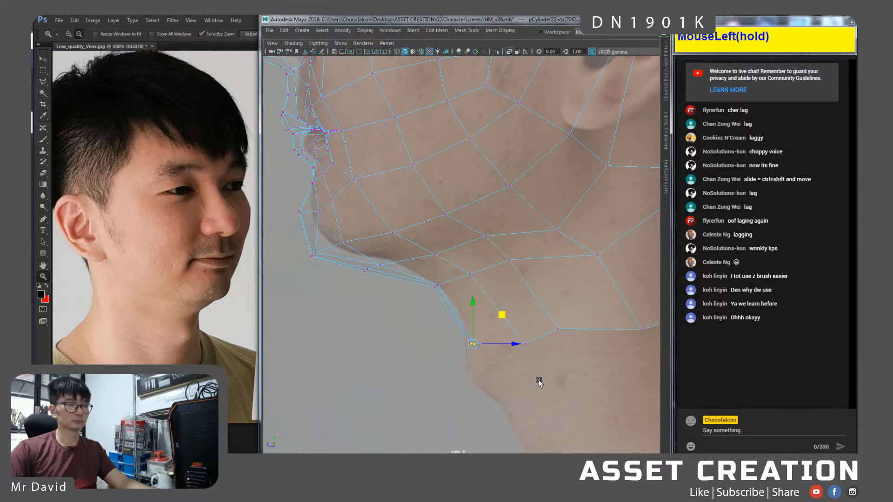
Restore the smooth preview and return to the perspective view with X-ray display off.
key("3")
key("space")
left_click_drag(471, 275, 471, 255)
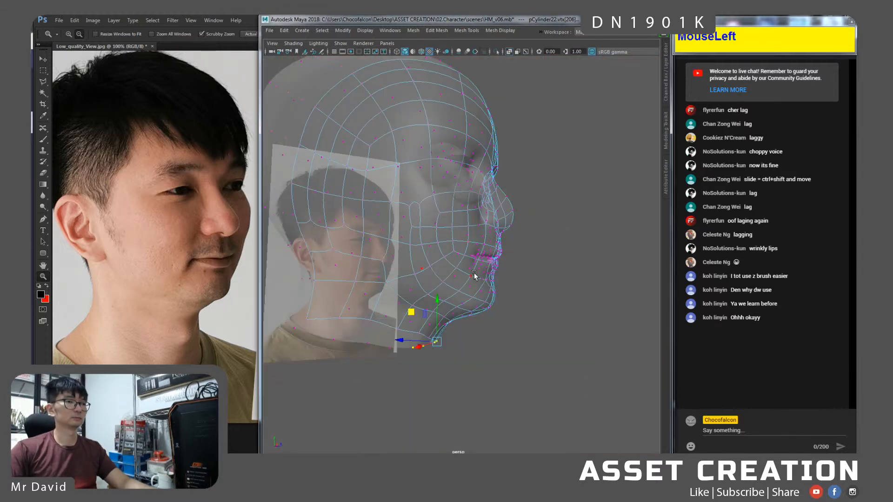
left_click(510, 54)
left_click_drag(523, 216, 434, 226, "alt")
mouse_move(491, 261)
left_mouse_down("alt")
mouse_move(481, 274)
mouse_move(482, 228)
left_mouse_up("alt")
Slide the front neck vertices beside the centre line sideways in the view from below, declining to continue in the osdHotkey.exe dialog.
right_click_drag(482, 228, 485, 275, "alt")
left_click(485, 274, "shift")
left_click_drag(477, 343, 459, 270, "ctrl")
left_click_drag(486, 328, 492, 344, "ctrl+shift")
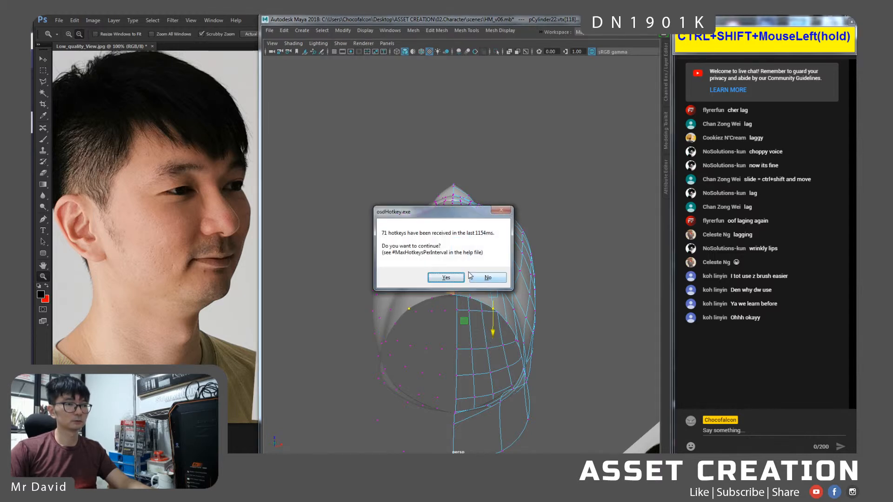
left_click(487, 278)
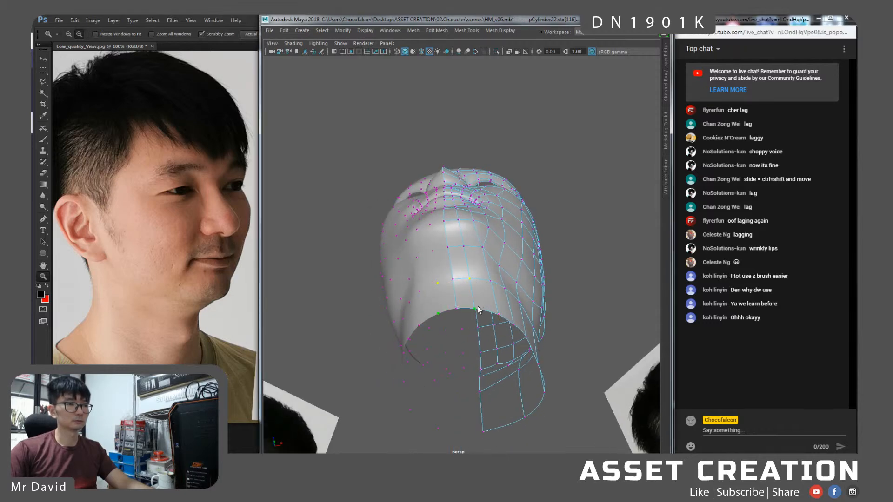
left_click_drag(468, 309, 453, 297, "ctrl+shift")
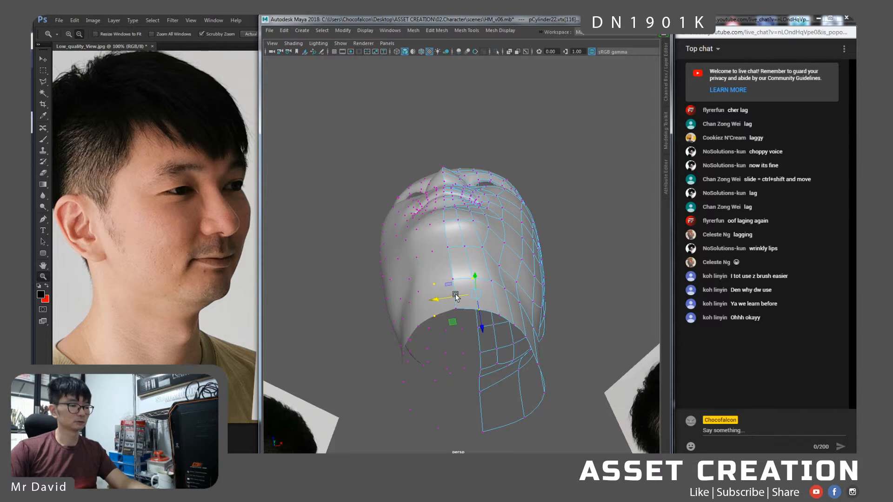
Adjust the height of a vertex on the neck's lower border in the side view.
left_click_drag(506, 248, 439, 298, "alt")
left_click(548, 307)
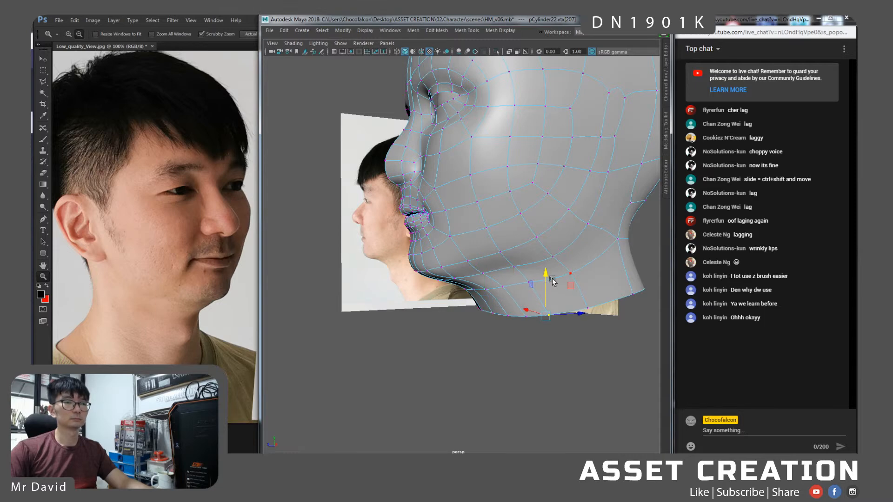
middle_click_drag(556, 269, 546, 271, "alt")
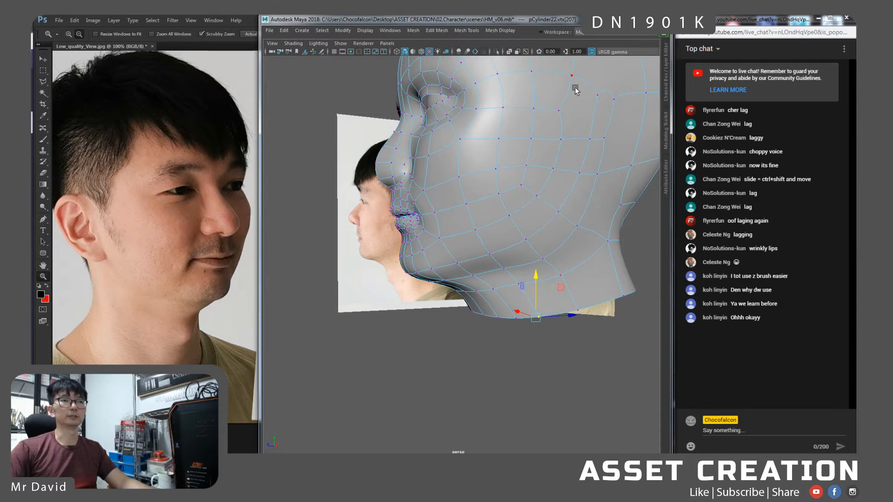
Shrink the live chat window and minimise the Maya, browser and Photoshop windows to reach Streamlabs OBS.
left_click(633, 18)
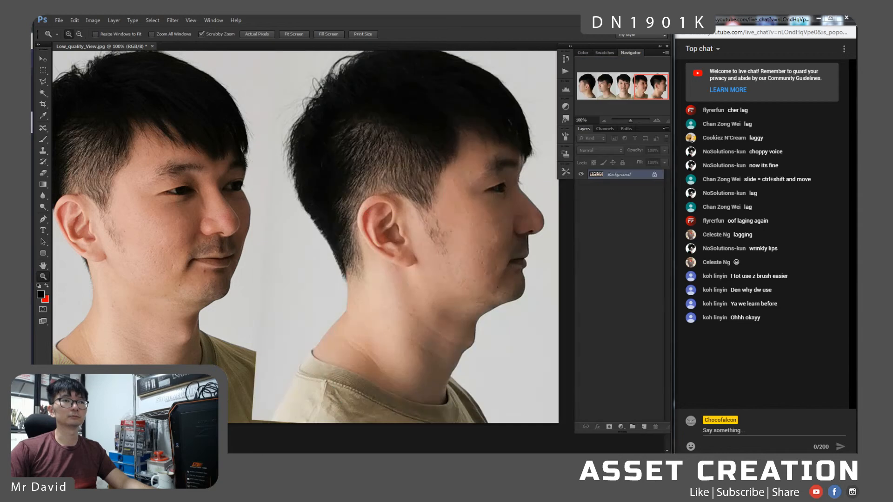
double_click(693, 18)
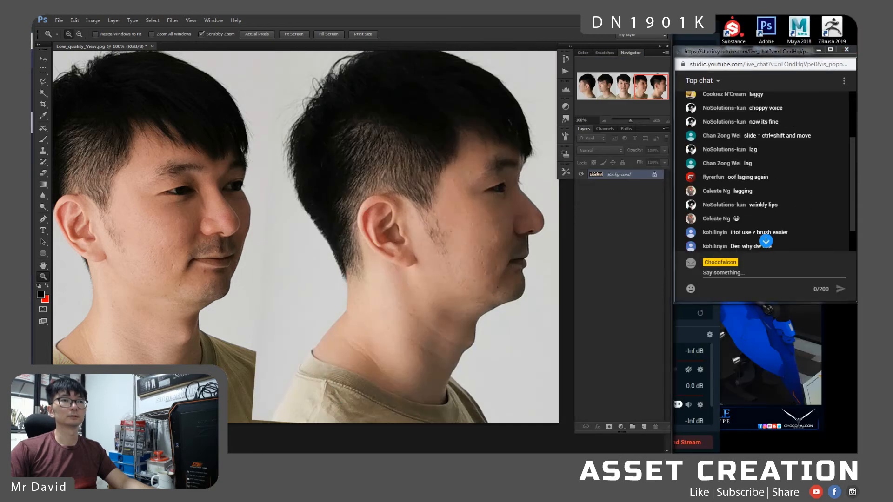
left_click_drag(597, 20, 599, 42)
left_click(619, 20)
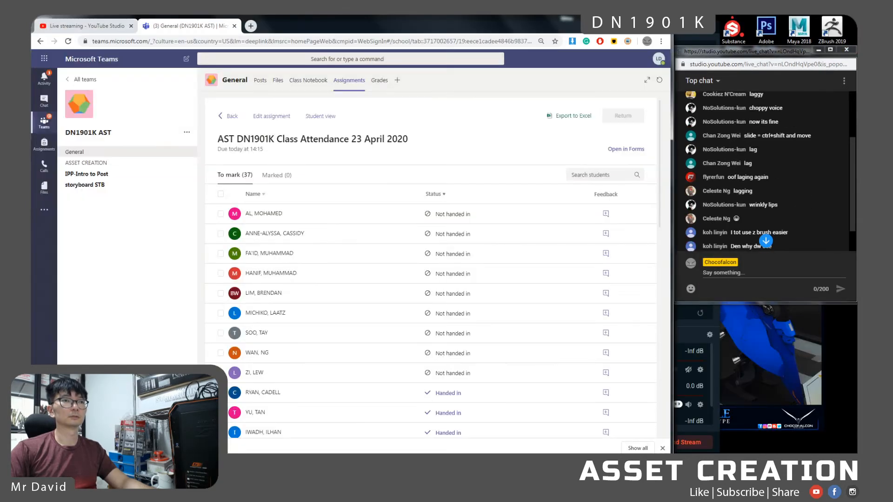
left_click(633, 18)
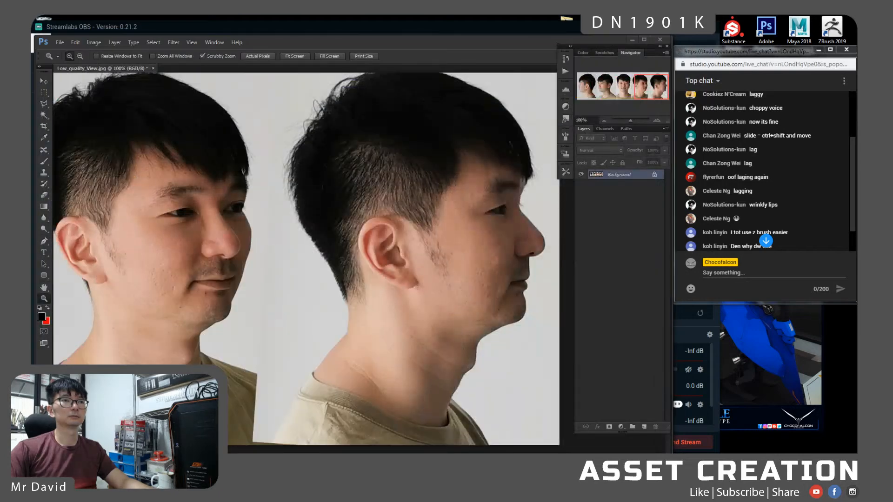
left_click(628, 26)
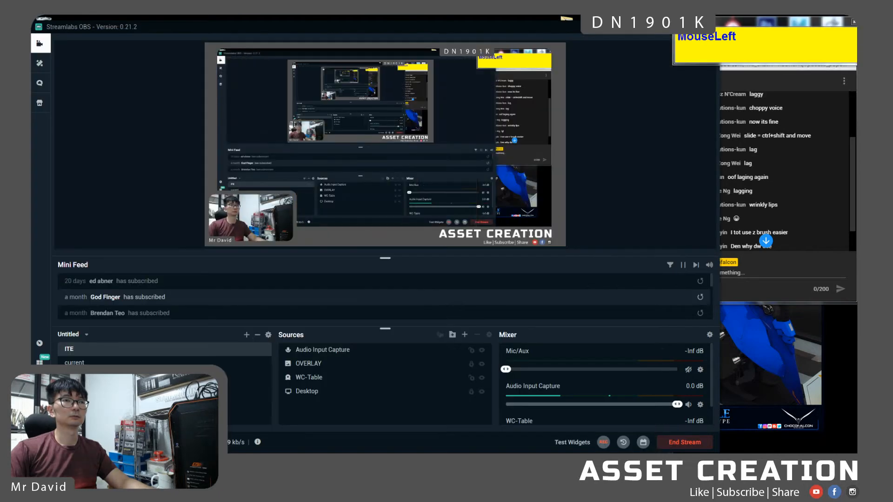
Restore Photoshop and Maya, lengthen the live chat window and move the Maya and Photoshop windows back up.
left_click(223, 469)
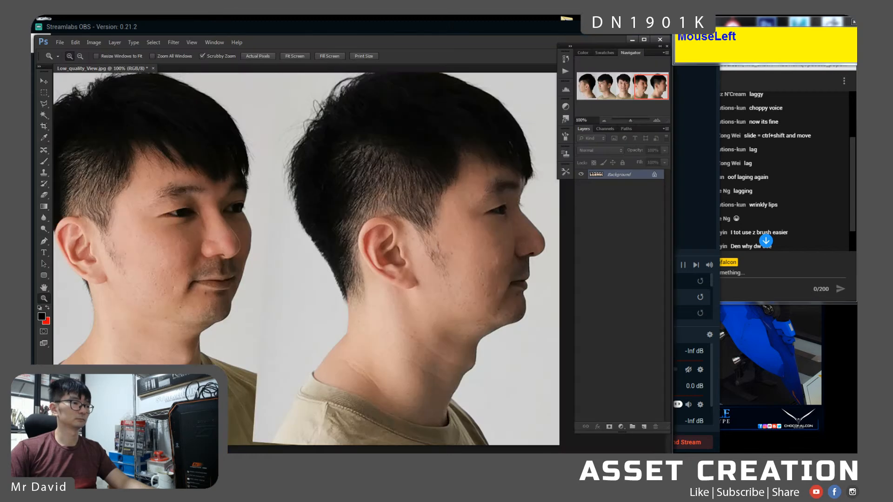
left_click(190, 428)
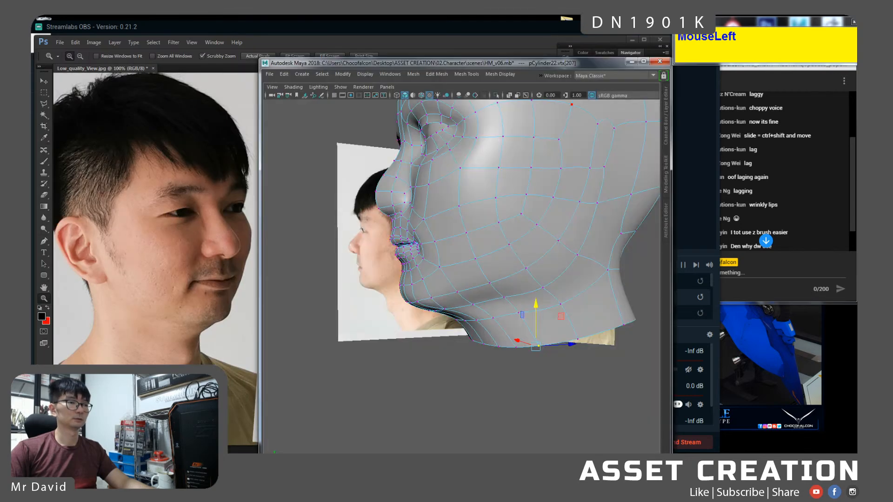
left_click_drag(776, 303, 737, 462)
left_click_drag(515, 58, 514, 15)
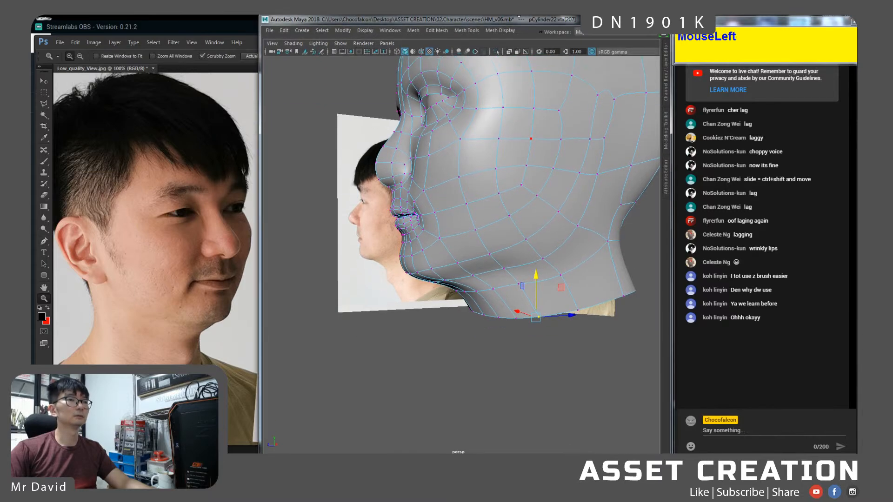
left_click(215, 147)
left_click_drag(305, 35, 299, 19)
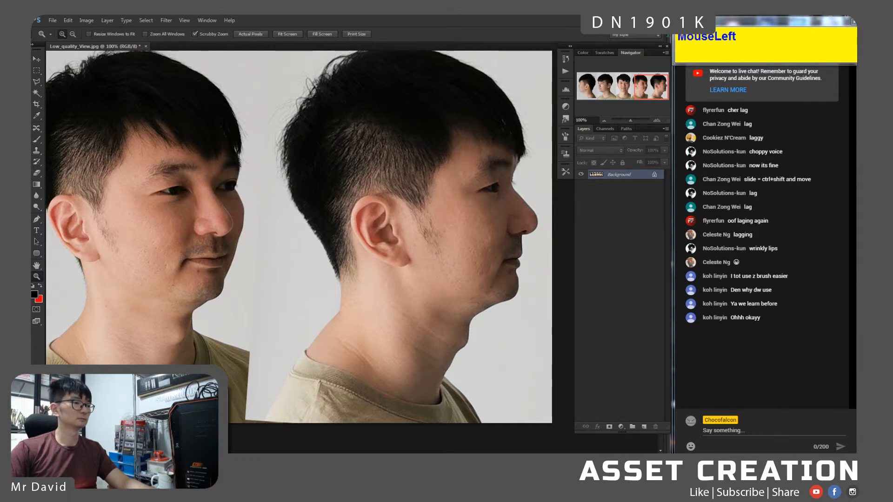
left_click(335, 461)
Select the front neck vertices below the jaw for adjustment and return to object mode.
left_click_drag(523, 219, 470, 294, "alt")
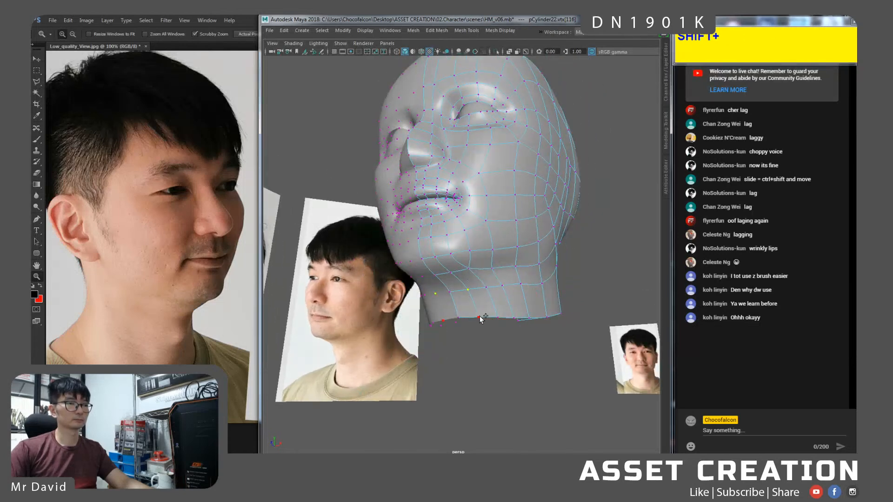
left_click_drag(458, 314, 535, 286, "alt")
left_click(468, 300)
right_click_drag(500, 235, 545, 219)
left_click(541, 338)
Adjust the vertices where the under-chin meets the front of the neck.
left_click_drag(542, 336, 467, 281, "alt")
left_click(467, 279)
right_click_drag(465, 278, 459, 207)
mouse_move(462, 293)
left_mouse_down("alt")
mouse_move(446, 274)
mouse_move(454, 307)
left_mouse_up("alt")
left_click(448, 275)
left_click_drag(453, 251, 494, 264)
Move the vertex at the outer side of the under-chin sideways in the view from below.
left_click(460, 295)
right_click_drag(514, 265, 485, 234)
left_click(517, 268)
left_click_drag(517, 268, 506, 248, "alt")
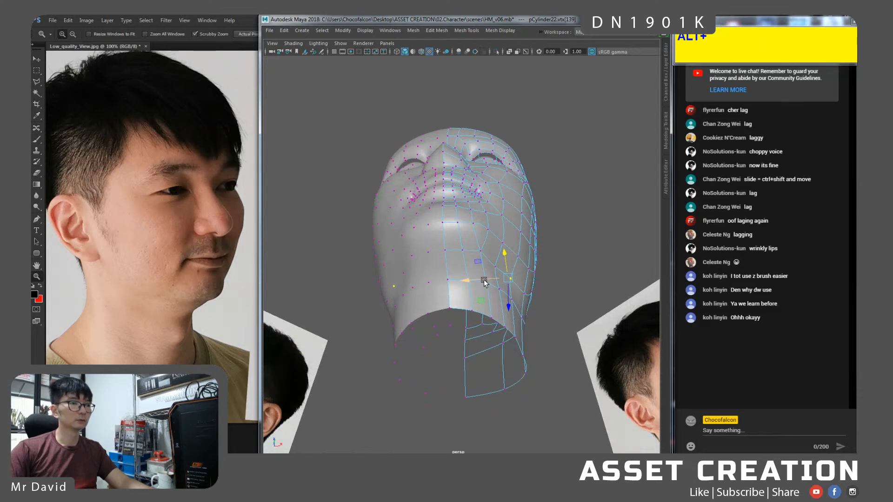
left_click_drag(502, 303, 476, 280, "alt")
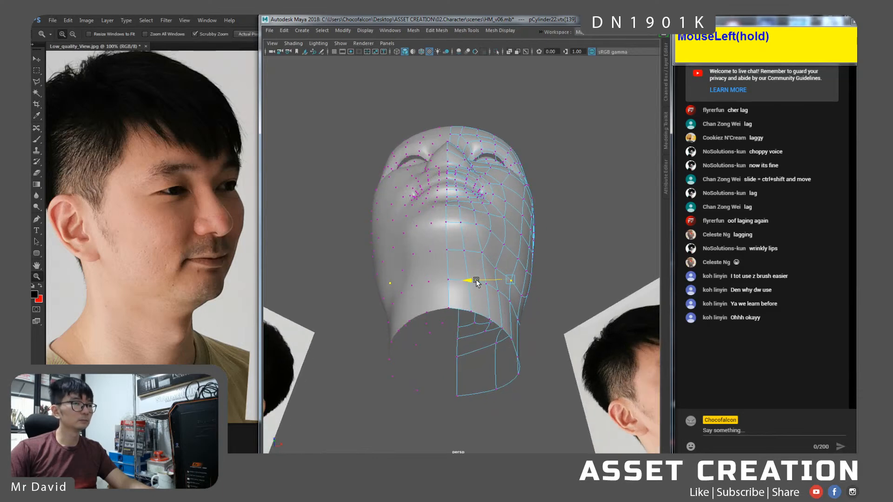
left_click(474, 272)
Adjust the vertices along the jawline below the cheek in the three-quarter view and return to object mode.
left_click_drag(474, 272, 527, 304, "alt")
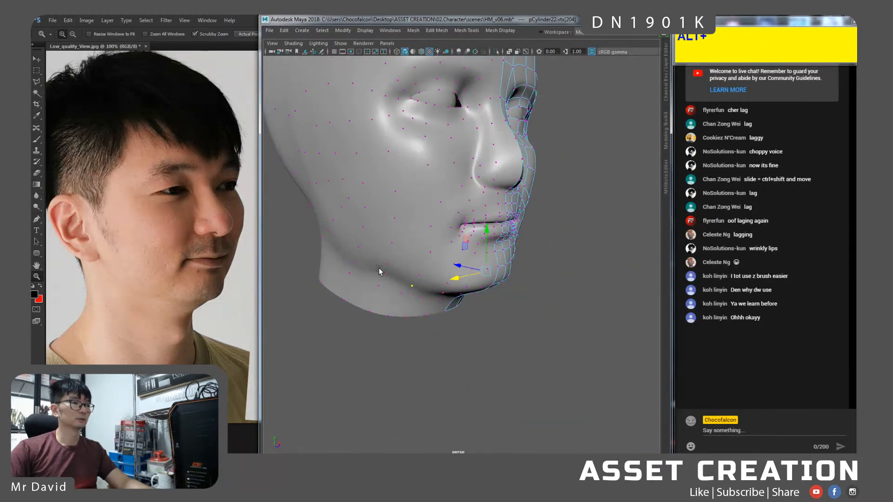
left_click(354, 264)
right_click_drag(349, 233, 324, 236)
left_click(354, 264)
left_click_drag(354, 264, 358, 219)
right_click_drag(403, 212, 439, 194)
left_click(541, 366)
left_click_drag(542, 366, 467, 336, "alt")
left_click(468, 274)
Examine the chin and jaw in the front and three-quarter portraits in Photoshop, and switch back to Maya.
left_click(170, 304)
left_click_drag(162, 309, 361, 325)
left_click_drag(116, 320, 253, 326)
left_click_drag(396, 325, 320, 326)
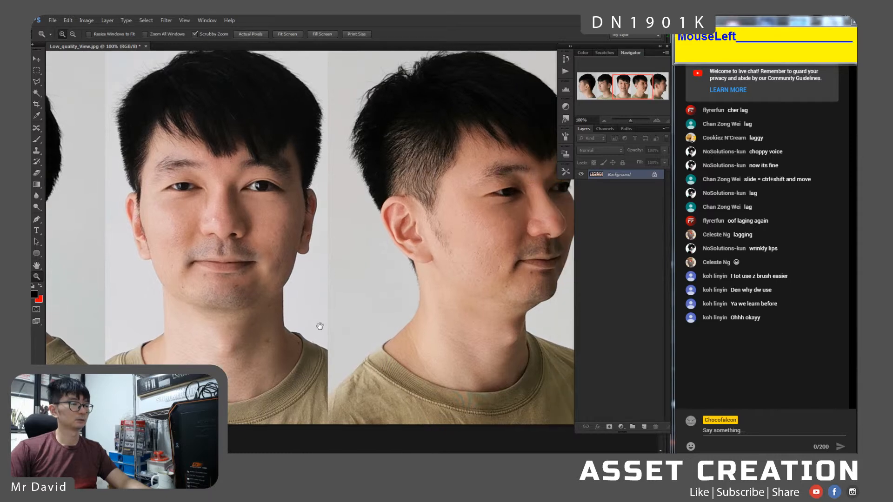
key("alt+Tab")
Move the vertices at the outer side of the chin sideways to follow the front portrait.
left_click_drag(450, 288, 456, 286, "alt")
right_click(472, 275)
right_click_drag(472, 275, 428, 234)
left_click(480, 284)
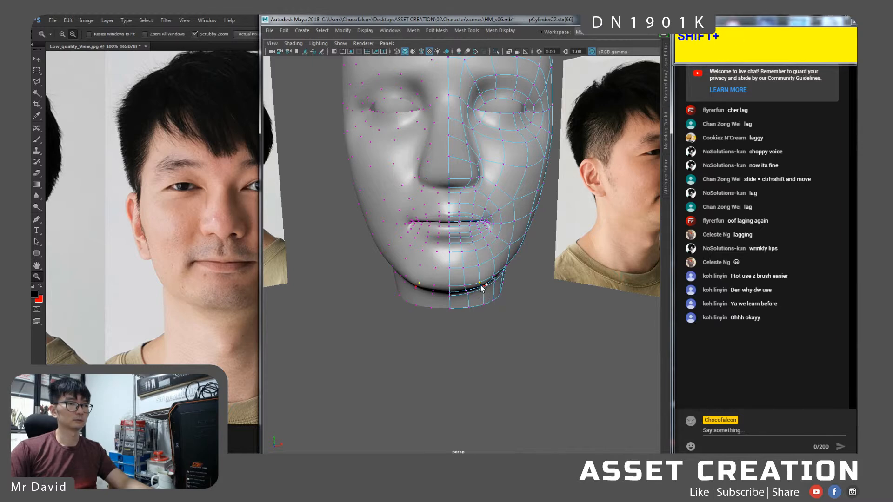
left_click(493, 275, "shift")
left_click_drag(493, 275, 474, 252, "alt")
left_click(491, 242, "shift")
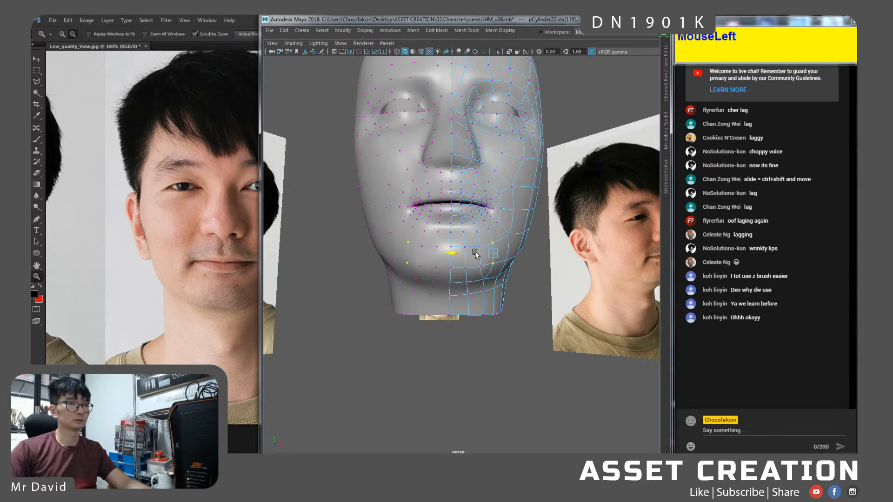
Shift the neighbouring vertices between the chin and lower cheek slightly towards the centre line and return to object mode.
left_click(506, 260)
key("q")
left_click(509, 234, "shift")
key("w")
left_click_drag(482, 248, 478, 249)
left_click_drag(498, 283, 492, 299, "alt")
right_click_drag(478, 232, 504, 220)
left_click(523, 319)
Activate a sculpting brush for the editable half of the head in full-screen view.
left_click_drag(523, 319, 477, 287, "alt")
middle_click_drag(471, 278, 413, 149, "alt")
key("ctrl+space")
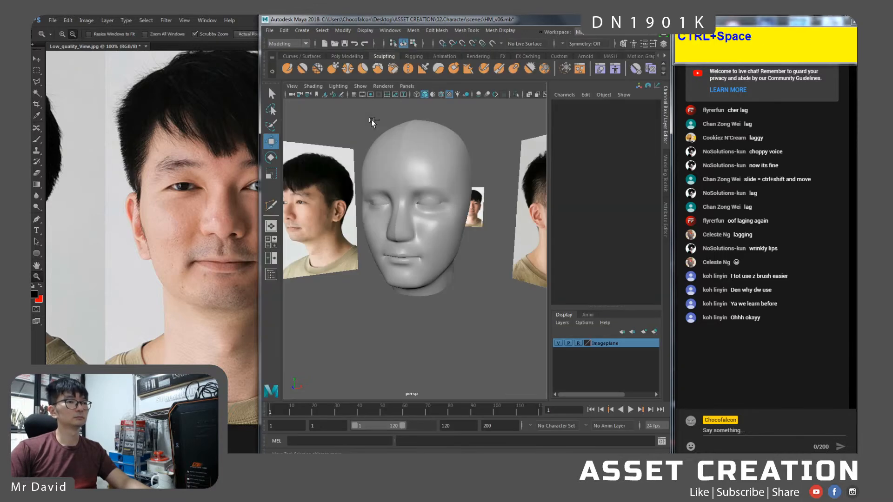
left_click(312, 69)
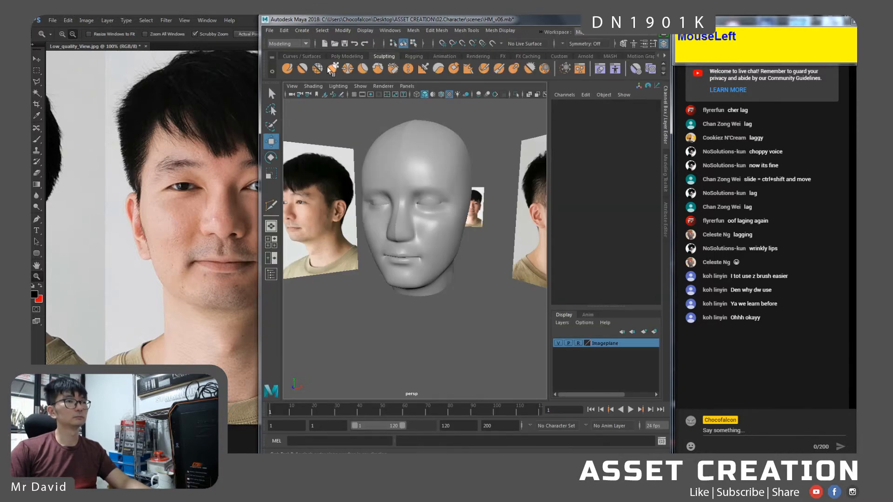
key("ctrl+space")
left_click(464, 310)
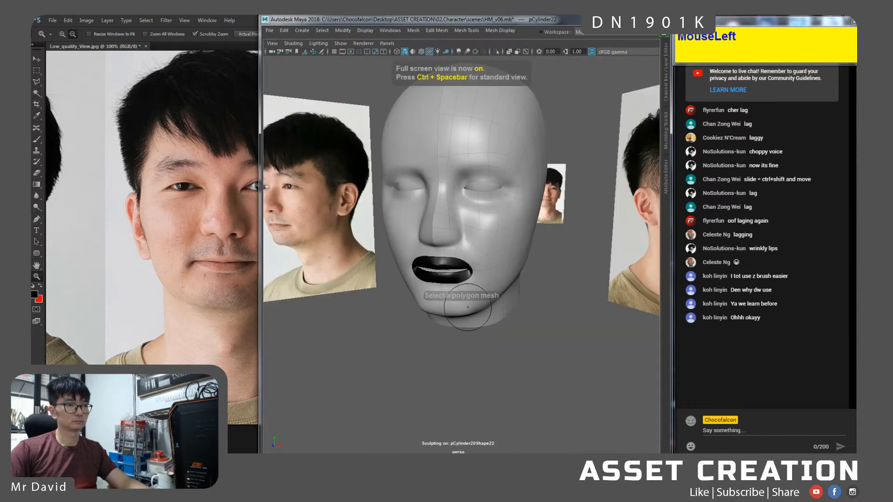
Smooth the surface of the chin and under-chin with the sculpting brush.
right_click_drag(464, 307, 474, 315, "alt")
mouse_move(475, 315)
left_mouse_down("alt")
mouse_move(483, 315)
mouse_move(478, 300)
left_mouse_up("alt")
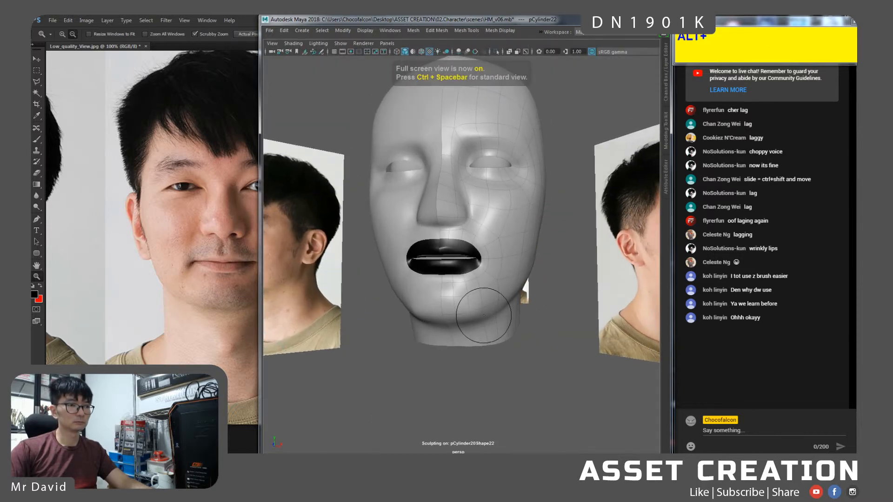
left_click(478, 300)
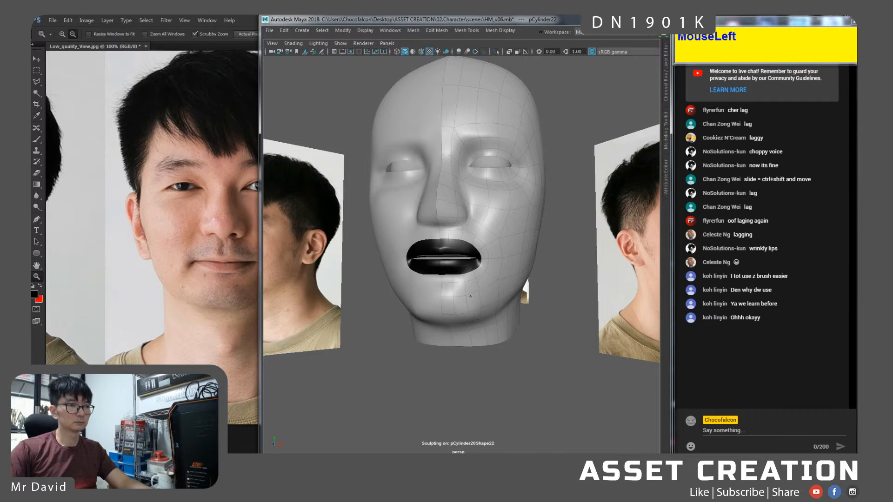
left_click_drag(473, 299, 473, 257, "alt")
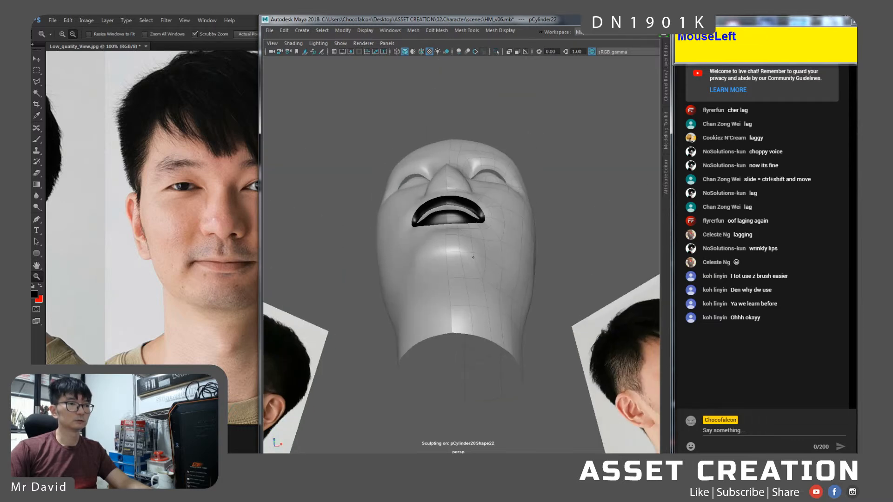
key("shift")
mouse_move(472, 254)
left_mouse_down("shift")
mouse_move(496, 275)
mouse_move(460, 284)
mouse_move(460, 246)
mouse_move(484, 245)
mouse_move(492, 299)
left_mouse_up("shift")
Adjust the height of the two vertices on the chin's lower outer edge and return to object mode.
key("w")
right_click_drag(482, 281, 483, 316, "alt")
left_click_drag(483, 316, 484, 306, "alt")
right_click_drag(485, 306, 447, 233)
left_click(477, 321)
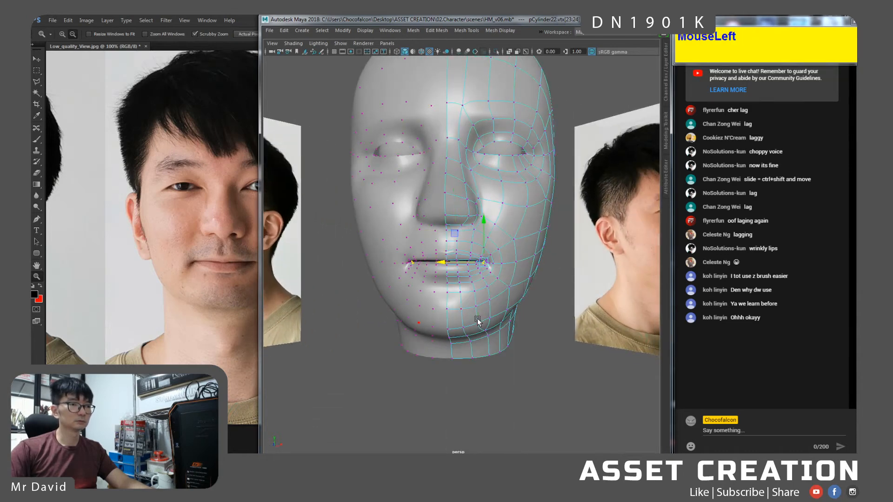
left_click(489, 319, "shift")
left_click(485, 298)
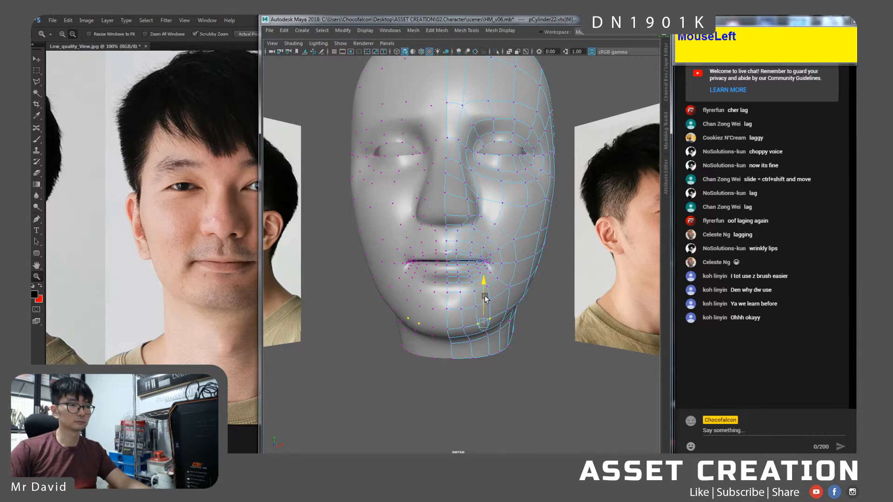
right_click_drag(502, 281, 533, 231)
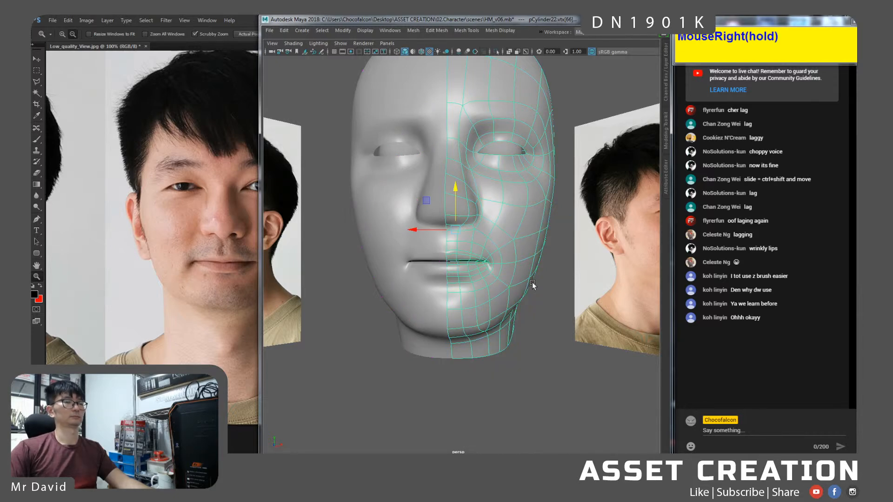
left_click(548, 283)
Turn the smooth preview back on and slide two connected jawline edges below the mouth corner along the surface.
left_click_drag(476, 340, 468, 321, "alt")
left_click(481, 346)
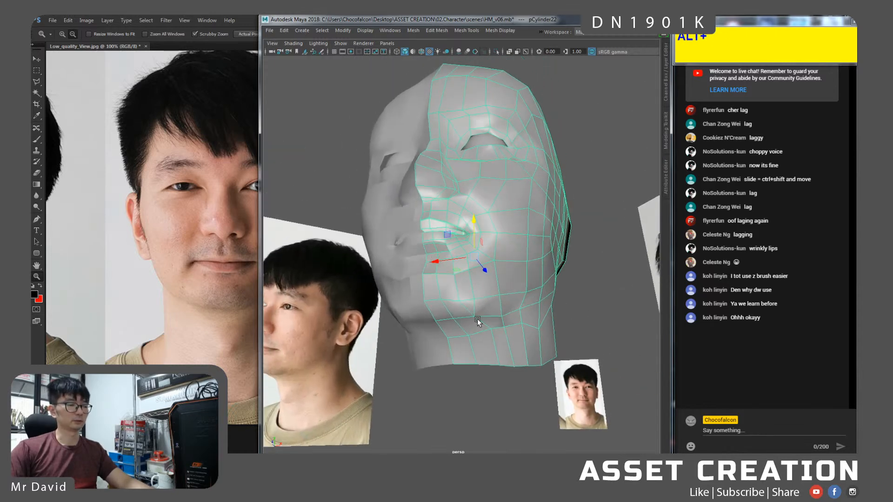
key("3")
right_click_drag(489, 287, 490, 320, "alt")
mouse_move(490, 233)
right_mouse_down()
mouse_move(490, 240)
mouse_move(491, 218)
right_mouse_up()
left_click(479, 315)
key("BackSpace")
left_click_drag(479, 315, 493, 328, "alt")
left_click(494, 329)
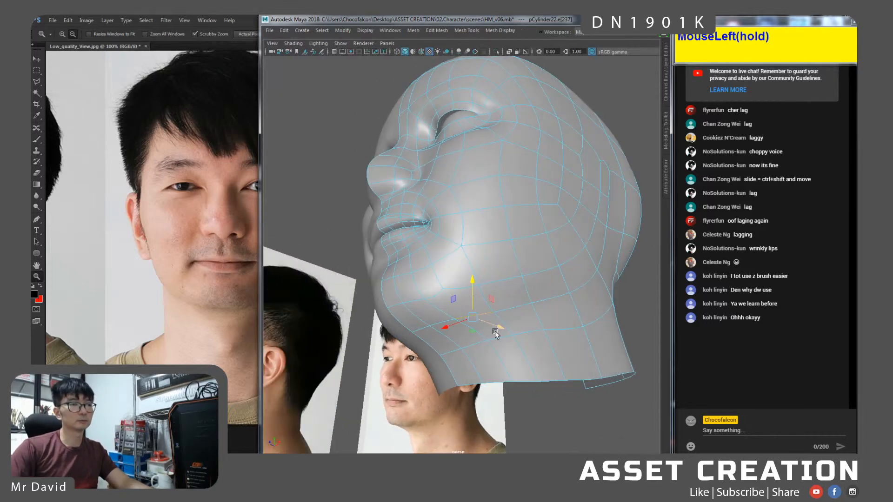
left_click(502, 339, "shift")
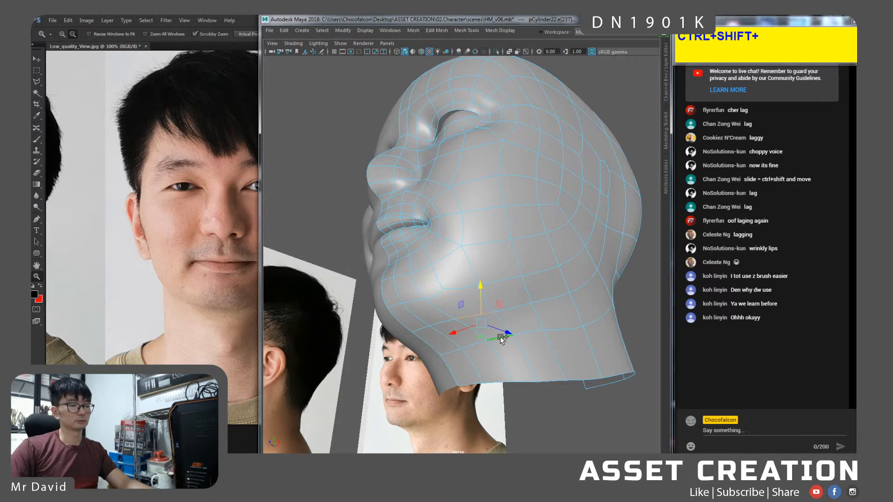
key("ctrl+shift+w")
Slide two vertices between the chin and the jawline along the surface and return to object mode.
right_click_drag(480, 294, 448, 230)
left_click(447, 287)
left_click(477, 318, "shift")
key("ctrl+shift+w")
left_click_drag(476, 318, 505, 325, "alt")
right_click_drag(507, 246, 536, 233)
Select and reposition the vertices on the underside of the jaw in the view from below.
left_click_drag(528, 382, 462, 323, "alt")
left_click(462, 324)
right_click_drag(463, 324, 426, 234)
left_click_drag(437, 295, 463, 337, "alt")
right_click_drag(470, 315, 482, 367, "alt")
left_click_drag(482, 367, 468, 353, "alt")
left_click(460, 359)
left_click(481, 352, "shift")
left_click_drag(453, 386, 433, 378)
Shift the outer chin vertices front to back from below, undo the last change and return to object mode.
left_click_drag(449, 328, 502, 241)
left_click(466, 324)
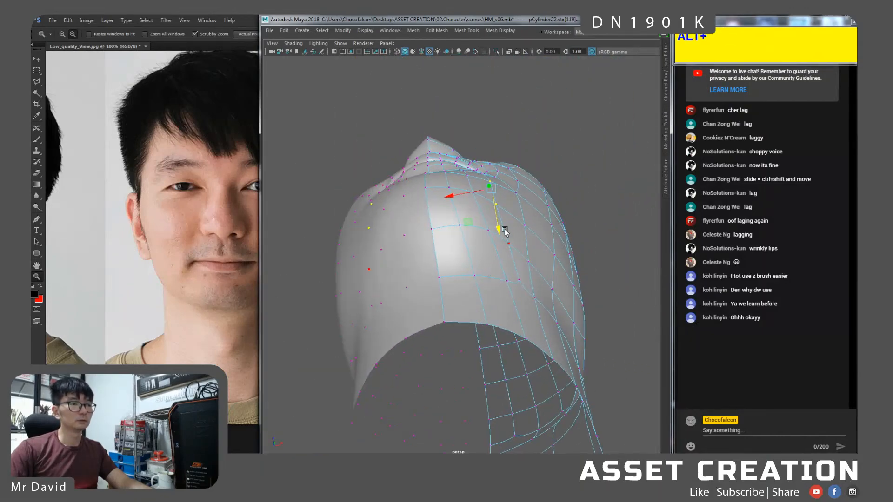
left_click_drag(503, 210, 507, 217)
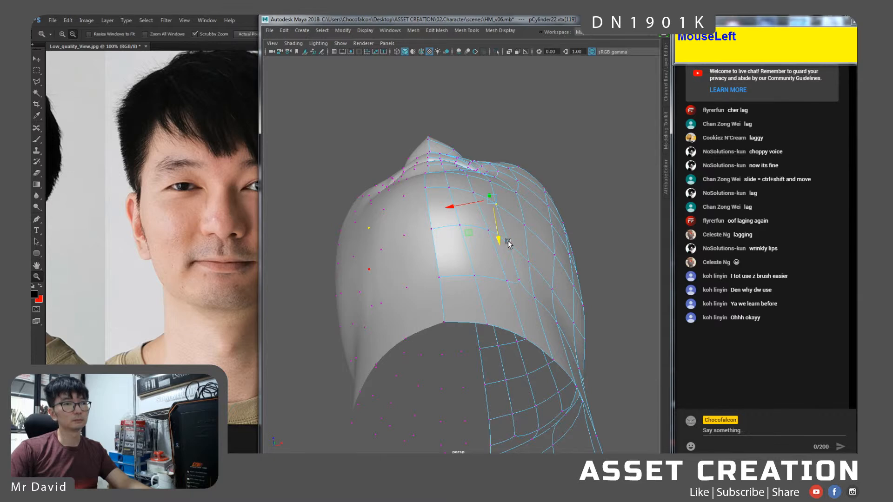
left_click_drag(500, 231, 500, 232)
left_click_drag(501, 232, 504, 273, "alt")
key("ctrl+z")
right_click_drag(502, 279, 579, 357)
right_click_drag(529, 285, 563, 226)
left_click(576, 318)
Check the face from the front and hide the mirrored half of the head.
left_click_drag(576, 318, 444, 293, "alt")
left_click(515, 294)
left_click(506, 350)
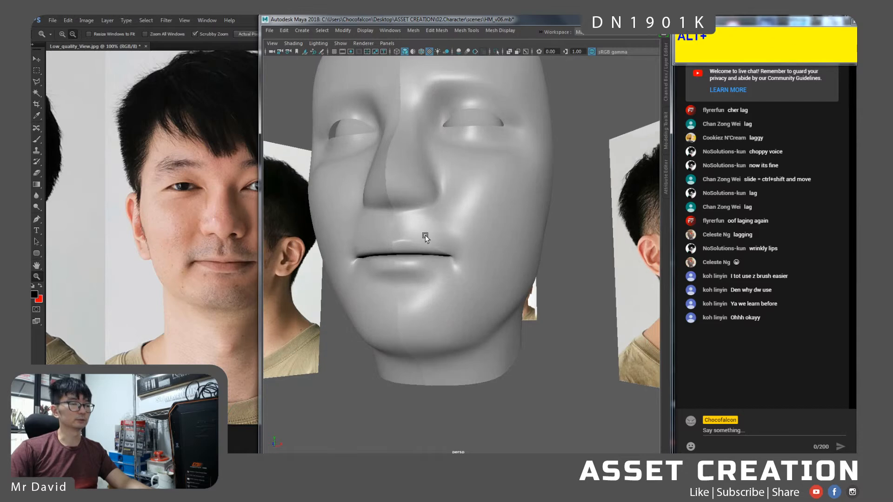
left_click(369, 224)
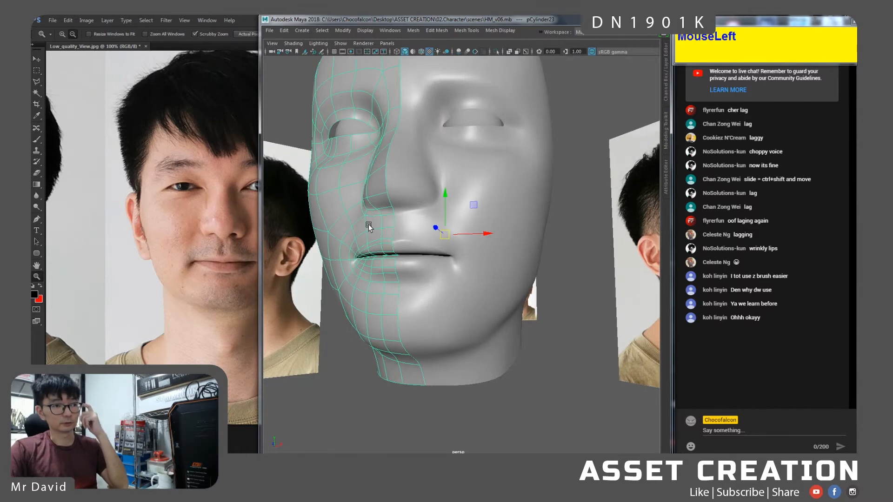
key("ctrl+h")
Extrude the inner lip border edges backward into the mouth and scale the new border vertically.
left_click(437, 235)
left_click_drag(437, 236, 573, 266, "alt")
right_click_drag(573, 266, 559, 276, "alt")
right_click(585, 233)
right_click_drag(586, 239, 585, 254)
middle_click_drag(574, 254, 501, 247, "alt")
left_click_drag(500, 246, 527, 279, "alt")
left_click(528, 274)
left_click(527, 282, "shift")
right_click_drag(527, 283, 526, 285, "alt")
left_click_drag(526, 284, 504, 292, "alt")
left_click(506, 290)
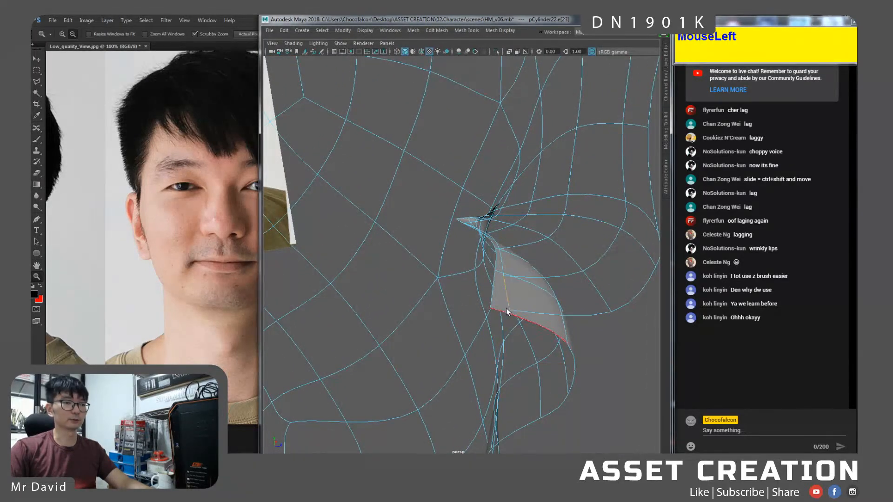
left_click_drag(496, 293, 551, 327, "alt")
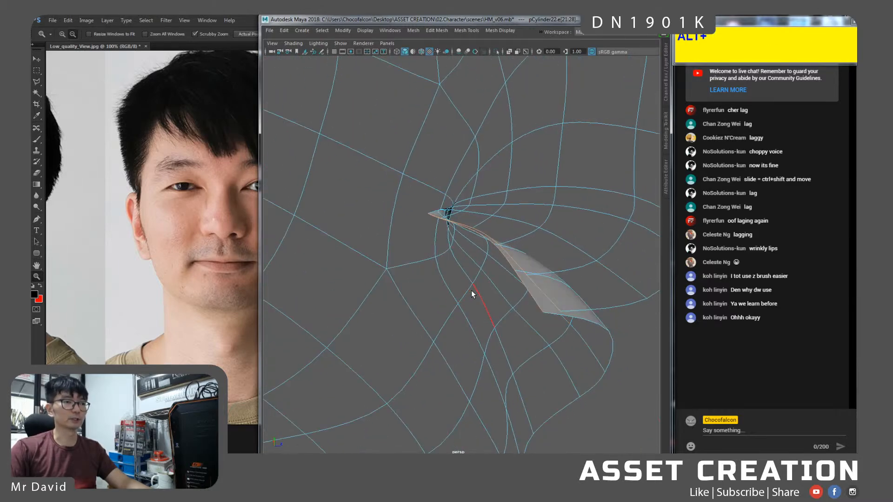
right_click_drag(471, 291, 468, 268, "alt")
left_click_drag(468, 269, 467, 278, "alt")
key("w")
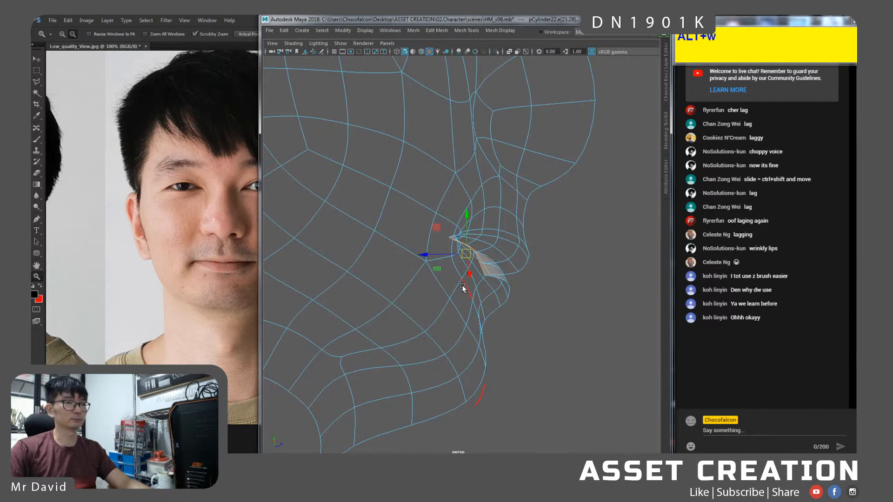
middle_click_drag(463, 285, 492, 284, "alt")
left_click_drag(484, 257, 557, 250, "shift")
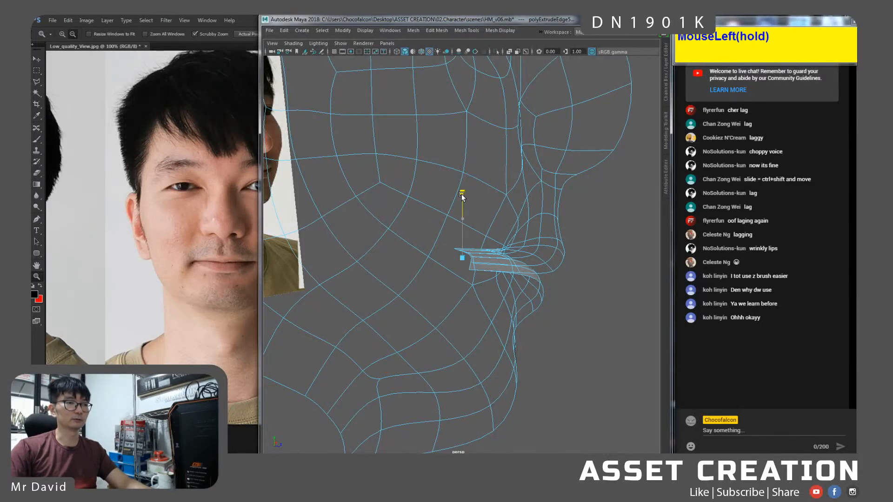
mouse_move(512, 279)
right_mouse_down("alt")
mouse_move(523, 265)
mouse_move(508, 277)
right_mouse_up("alt")
Move the upper border edges of the mouth interior up and the lower border edges down to open the cavity.
key("alt+q")
left_click(509, 295)
left_click_drag(499, 298, 555, 297, "alt")
middle_click_drag(556, 297, 416, 243, "alt")
right_click_drag(416, 243, 475, 263, "alt")
left_click(475, 314, "shift")
middle_click_drag(477, 262, 466, 263, "alt")
right_click_drag(466, 264, 480, 281, "alt")
key("w")
left_click_drag(491, 267, 504, 190)
left_click_drag(456, 238, 490, 233, "alt")
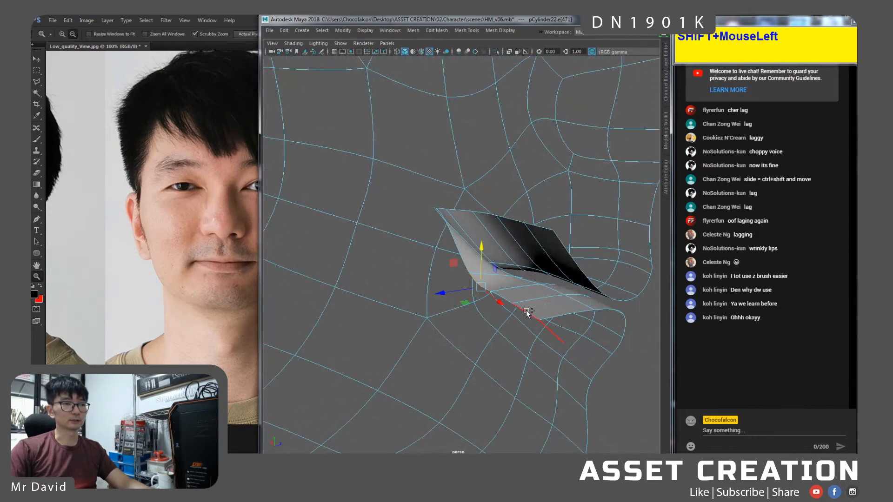
left_click_drag(502, 265, 516, 371)
left_click_drag(490, 342, 525, 341, "alt")
In the unsmoothed view, reposition the vertices at the mouth interior's outer corner vertically to round its opening.
right_click(449, 252)
right_click_drag(449, 253, 409, 234)
left_click(453, 238)
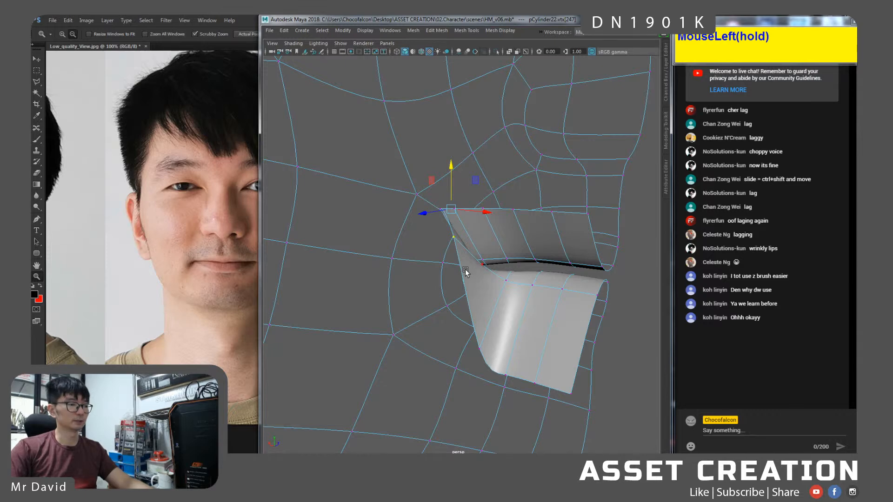
key("1")
left_click_drag(452, 177, 439, 278)
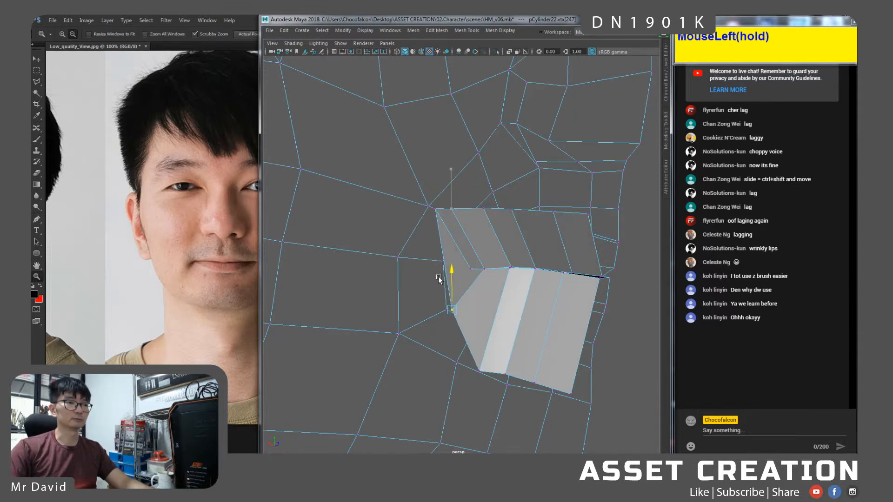
left_click(435, 210)
left_click_drag(436, 181, 439, 222)
left_click_drag(461, 276, 464, 227, "alt")
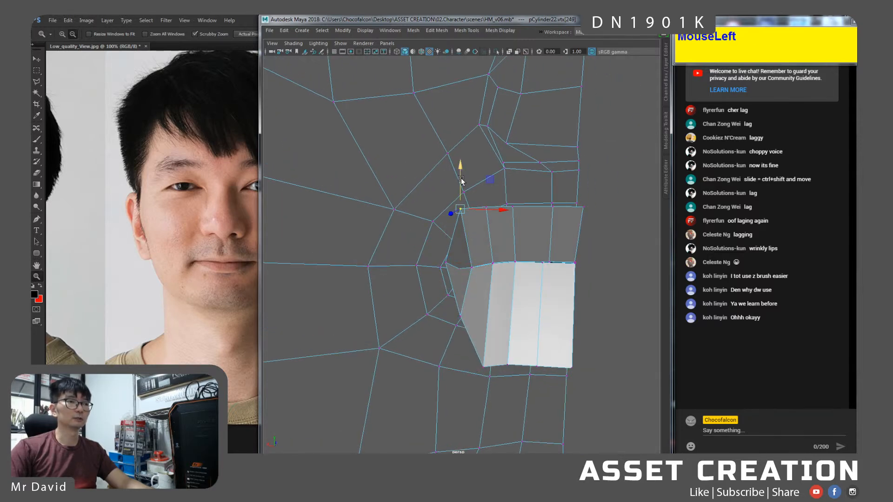
left_click(446, 260)
left_click_drag(446, 227, 426, 241)
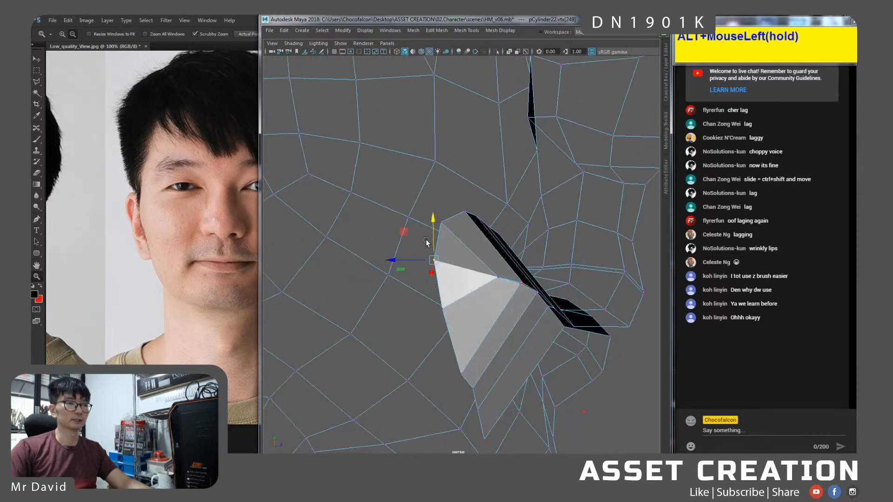
left_click_drag(473, 333, 483, 297, "alt")
Select the open border loop of the mouth interior and scale it front to back to flatten it.
right_click_drag(467, 246, 462, 218)
left_click_drag(482, 261, 531, 286, "alt")
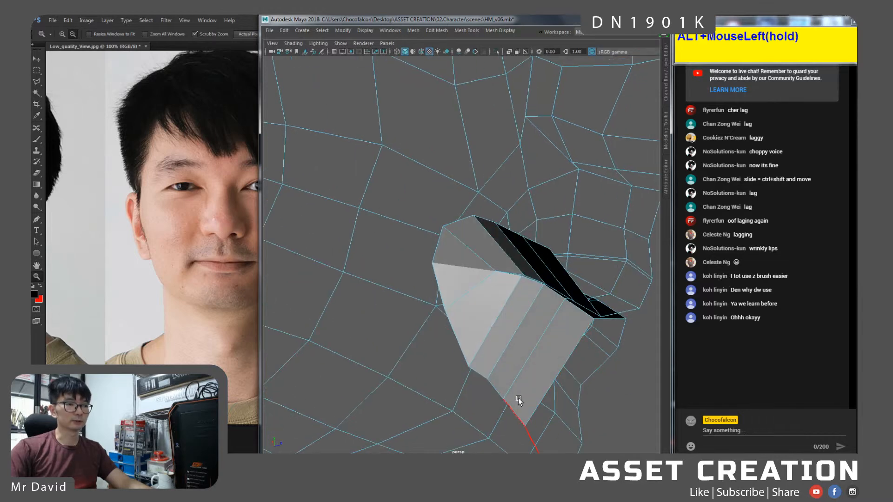
left_click(517, 407)
left_click_drag(532, 368, 535, 357, "alt")
double_click(526, 324, "shift")
key("r")
left_click_drag(435, 329, 451, 329)
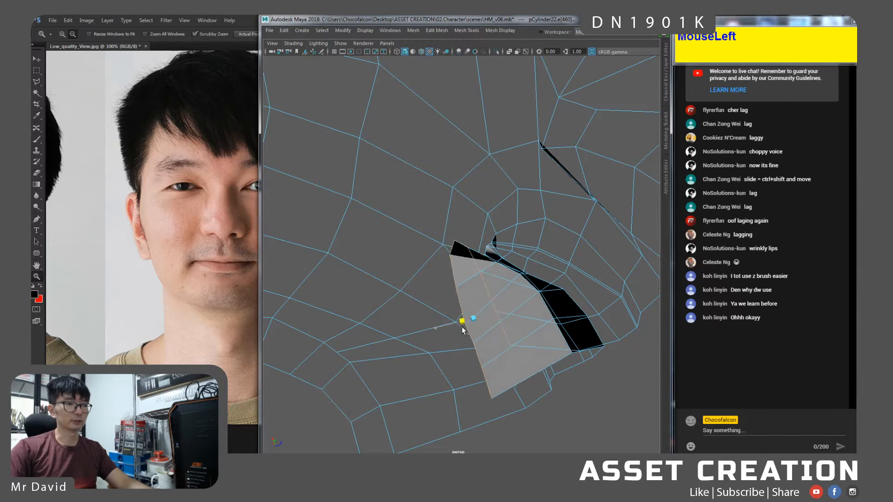
left_click_drag(506, 325, 438, 299, "alt")
key("alt+w")
Extrude the mouth interior's open border toward the back of the head and scale it vertically.
right_click_drag(448, 282, 439, 267, "alt")
left_click_drag(439, 267, 428, 277, "alt")
right_click_drag(429, 277, 439, 298, "alt")
middle_click_drag(439, 297, 454, 291, "alt")
left_click_drag(454, 291, 417, 314, "alt")
middle_click_drag(417, 313, 406, 305, "alt")
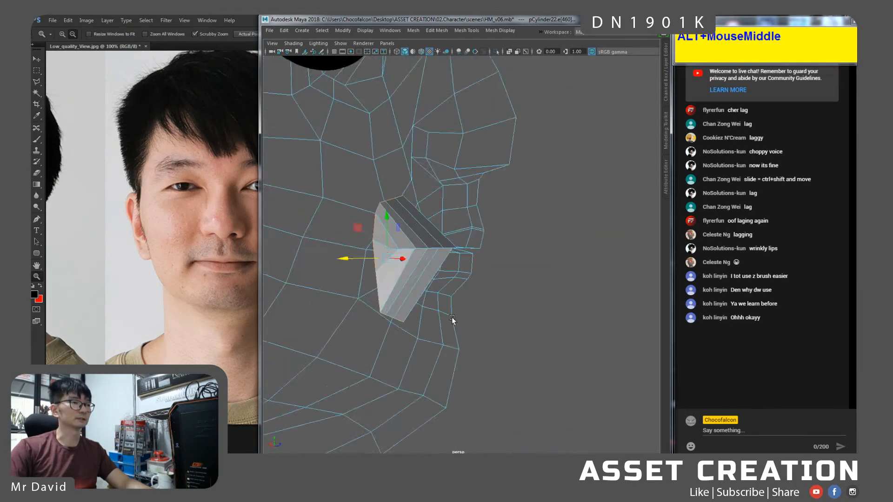
right_click_drag(407, 305, 489, 310, "alt")
left_click_drag(489, 309, 502, 321, "alt")
key("r")
left_click_drag(450, 294, 390, 296, "shift")
left_click_drag(421, 256, 426, 216)
right_click_drag(426, 215, 432, 254, "alt")
left_click_drag(432, 254, 334, 275, "alt")
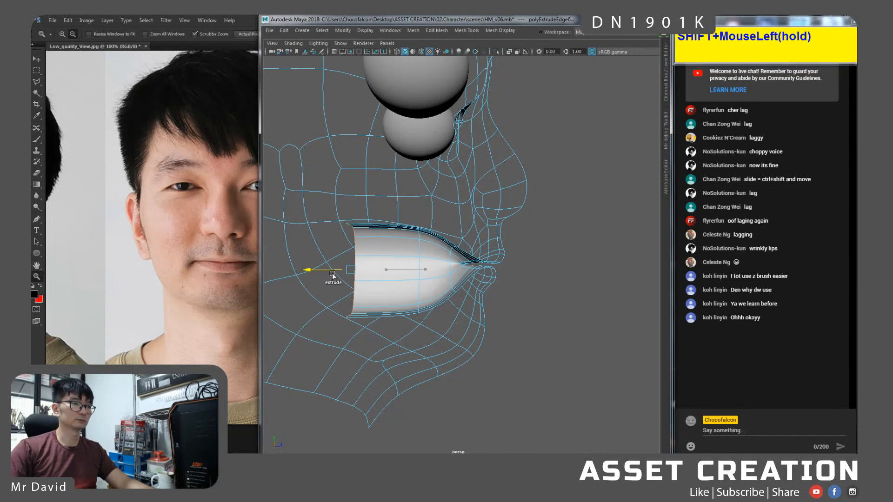
Extrude the mouth interior's rear border further back and tilt it toward the throat.
middle_click_drag(331, 275, 430, 281, "alt")
left_click_drag(408, 270, 364, 271, "shift")
key("shift+e")
left_click_drag(414, 249, 414, 256)
Extrude the rear border down and back into the throat, then rotate and narrow its open end.
key("w")
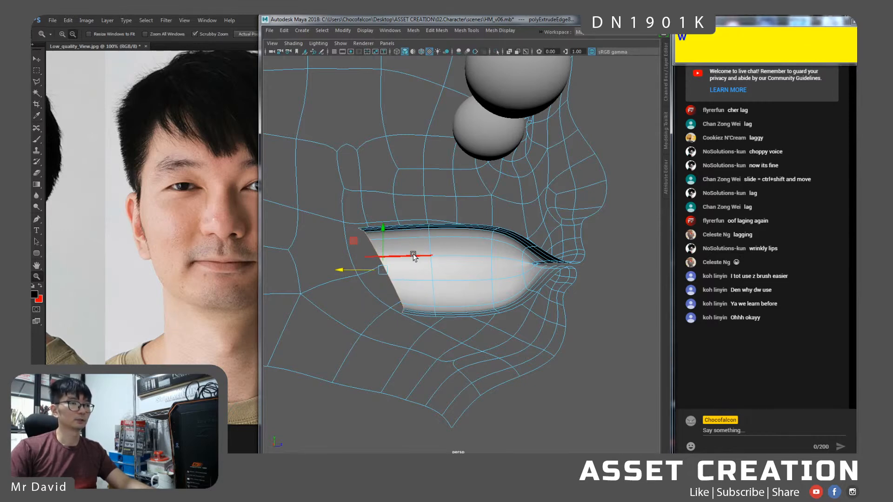
left_click_drag(350, 241, 329, 311, "shift")
key("shift+e")
left_click_drag(388, 309, 367, 295)
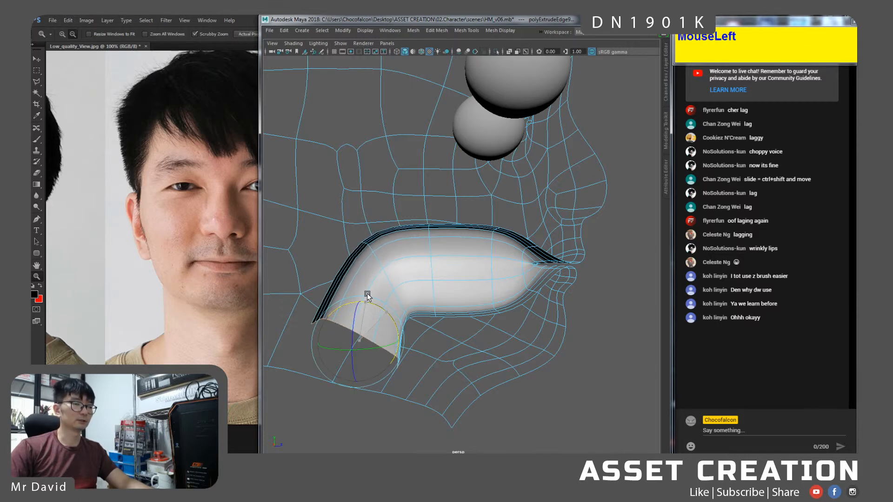
key("r")
left_click_drag(322, 346, 351, 353)
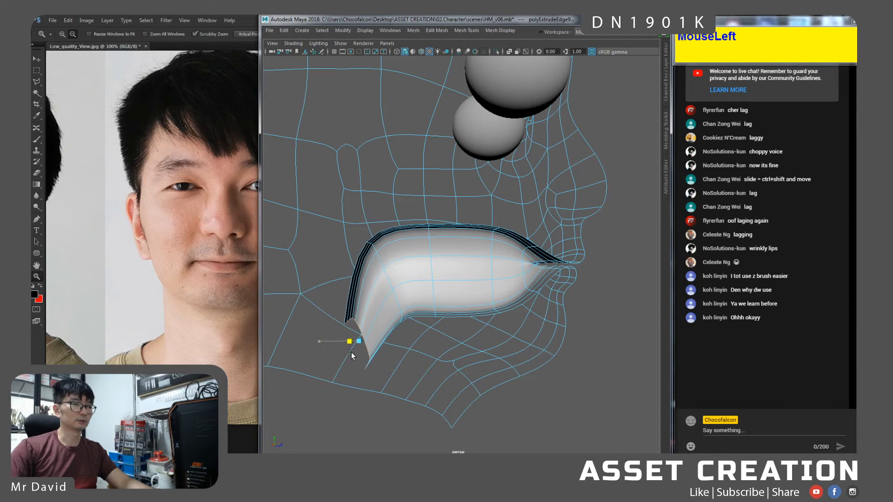
key("e")
left_click_drag(389, 316, 449, 232)
right_click_drag(449, 232, 448, 295)
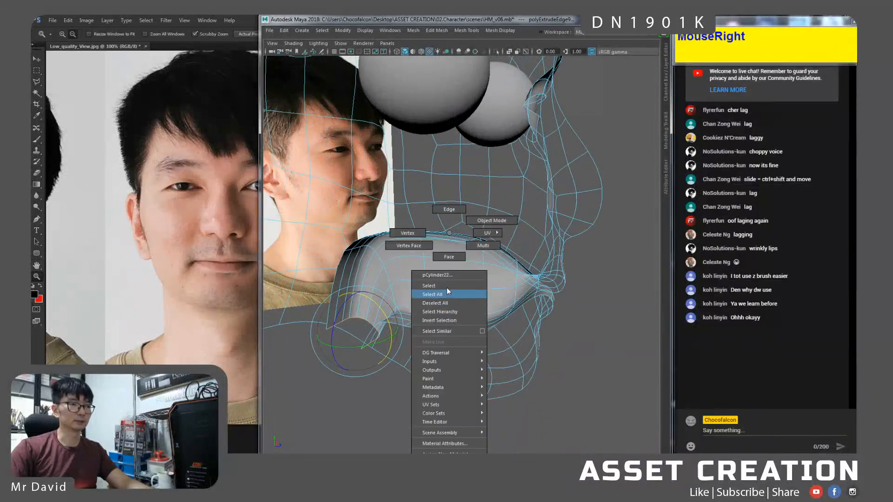
right_click_drag(446, 261, 445, 261)
middle_click_drag(458, 297, 466, 313, "alt")
left_click_drag(466, 312, 451, 313, "alt")
right_click_drag(445, 317, 455, 331, "alt")
left_click(454, 331, "shift")
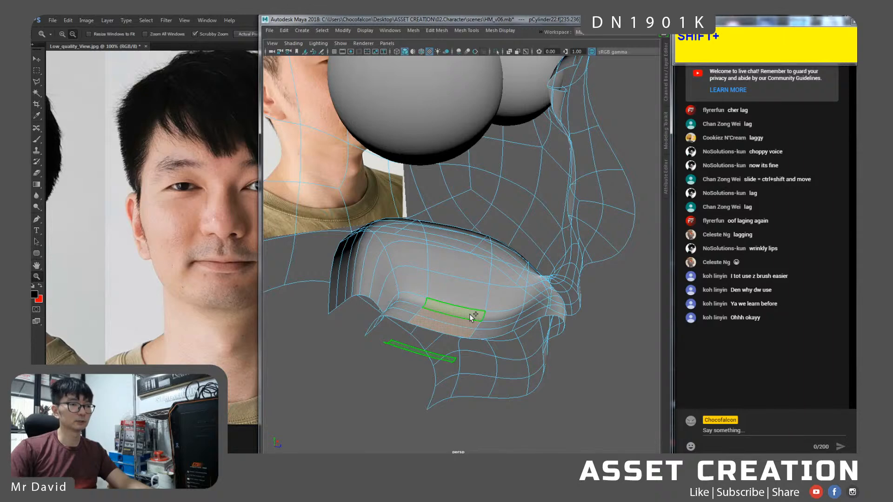
left_click_drag(456, 329, 485, 264, "alt")
right_click_drag(484, 265, 498, 247, "alt")
left_click_drag(498, 247, 423, 236, "alt")
left_click_drag(381, 287, 421, 236, "alt")
Merge the surplus short edges where the underside of the mouth interior meets the throat opening.
right_click_drag(406, 229, 407, 204)
left_click_drag(402, 225, 404, 269, "alt")
middle_click_drag(404, 269, 406, 253, "alt")
right_click_drag(406, 253, 409, 286, "alt")
left_click_drag(409, 287, 475, 316, "alt")
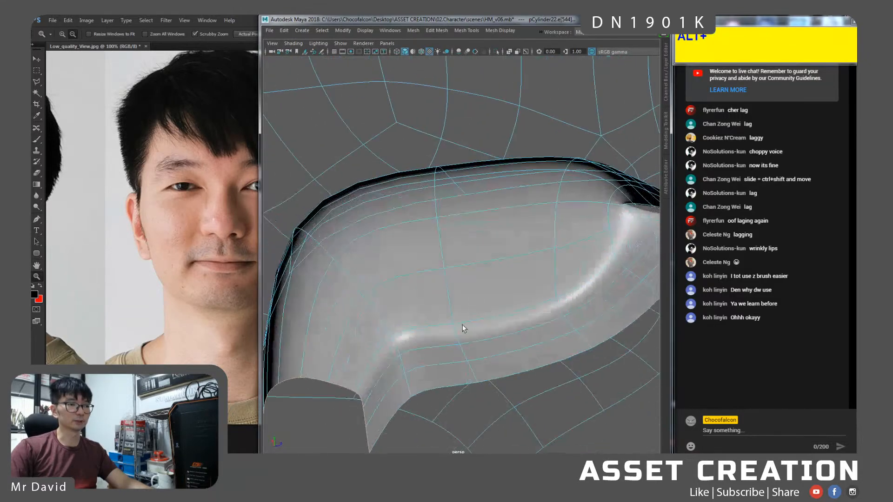
middle_click_drag(476, 316, 475, 297, "alt")
double_click(427, 298)
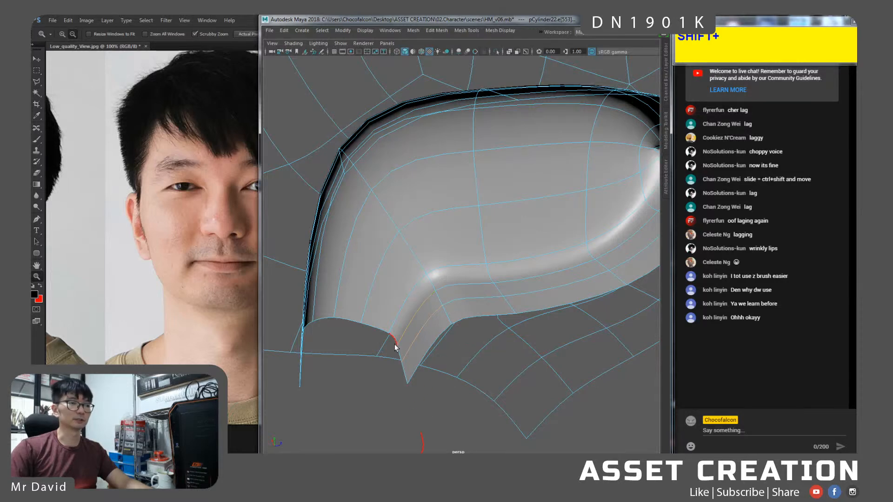
left_click_drag(398, 354, 419, 328, "alt")
right_click_drag(419, 329, 424, 267, "shift")
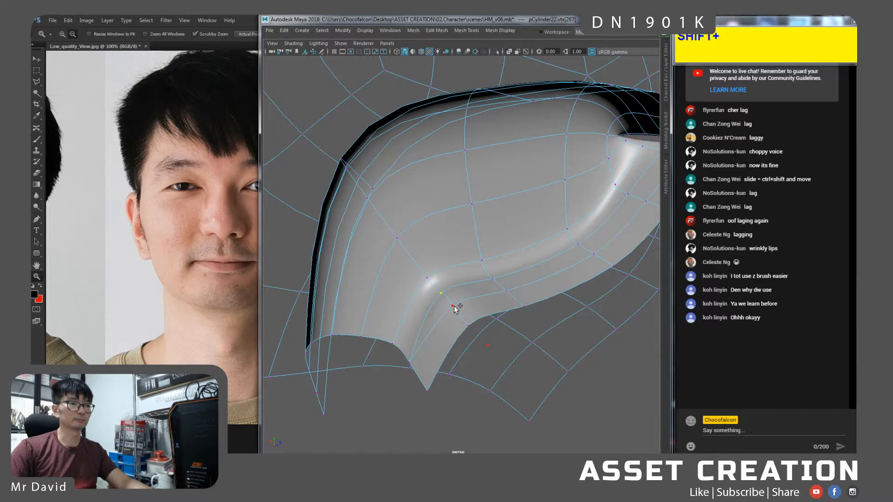
Merge the neighbouring vertex pairs along the floor of the mouth interior up to the lower lip.
left_click(508, 290, "shift")
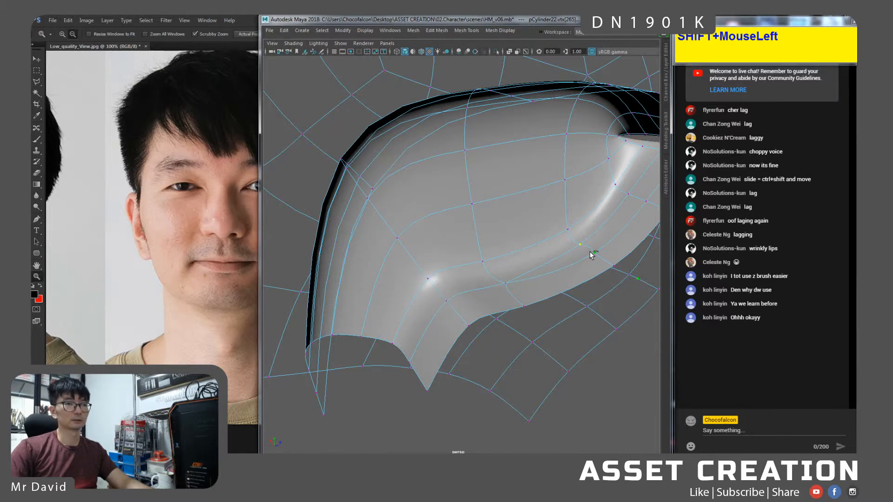
left_click_drag(607, 243, 575, 259, "alt")
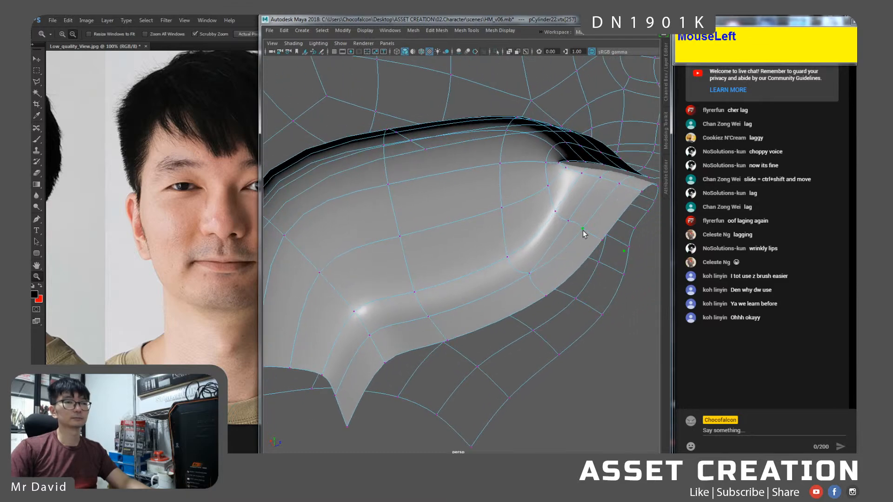
left_click_drag(590, 227, 537, 210, "alt")
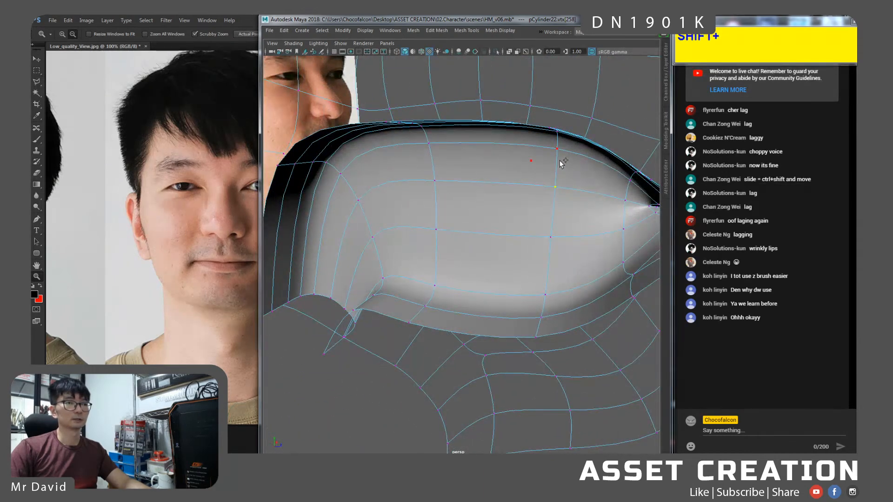
Merge the adjacent vertex pairs along the upper side of the mouth interior to remove the extra edge loop.
key("shift+g")
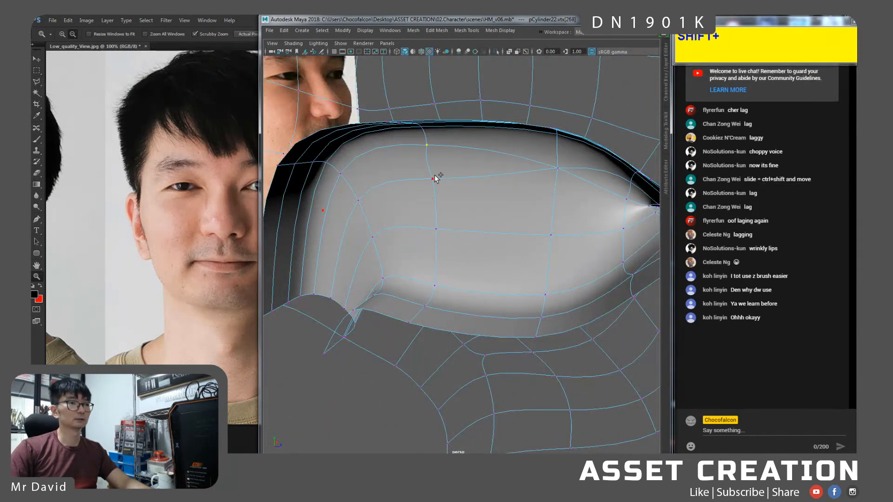
key("shift+g")
left_click(340, 178)
left_click(355, 197, "shift")
key("shift+g")
Merge the closely spaced vertices at the upper bend and open end of the throat.
left_click_drag(358, 227, 327, 258, "alt")
middle_click_drag(328, 258, 371, 274, "alt")
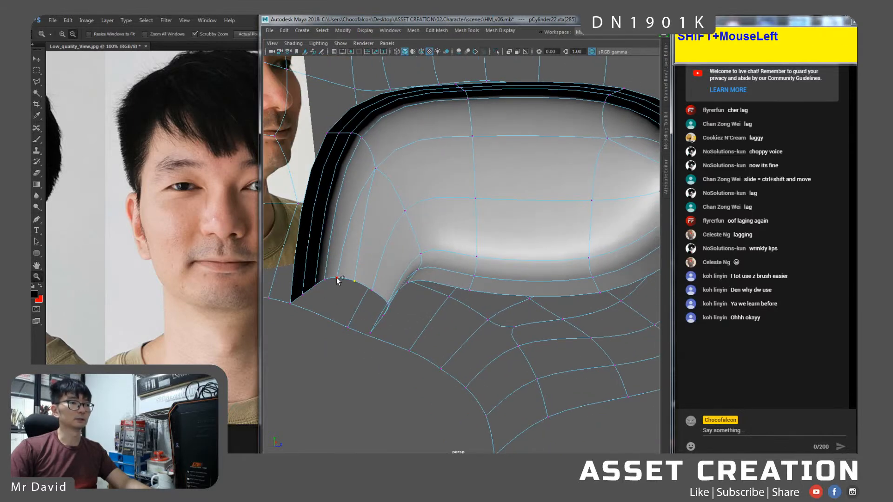
key("shift+g")
left_click_drag(344, 267, 340, 226, "alt")
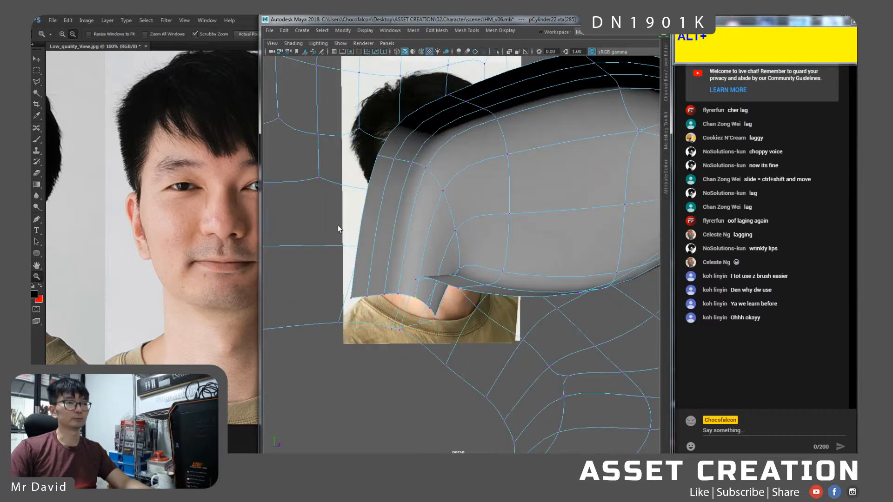
left_click(412, 163, "shift")
key("shift+g")
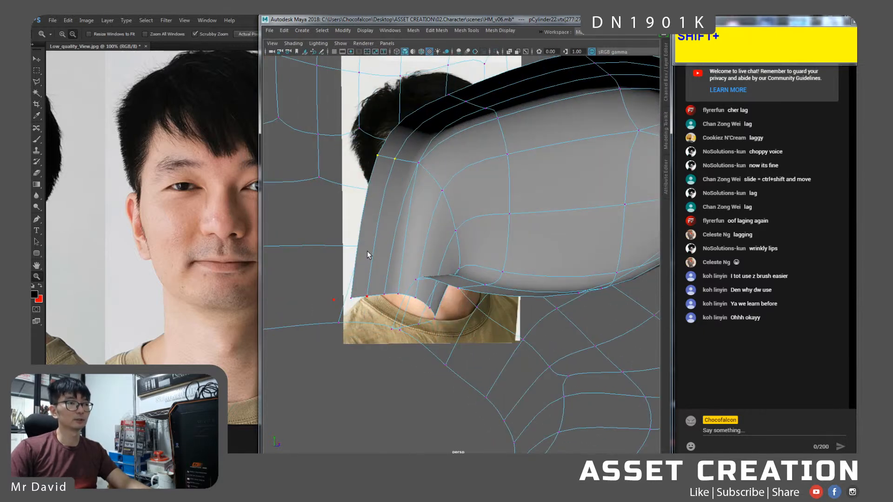
key("shift+g")
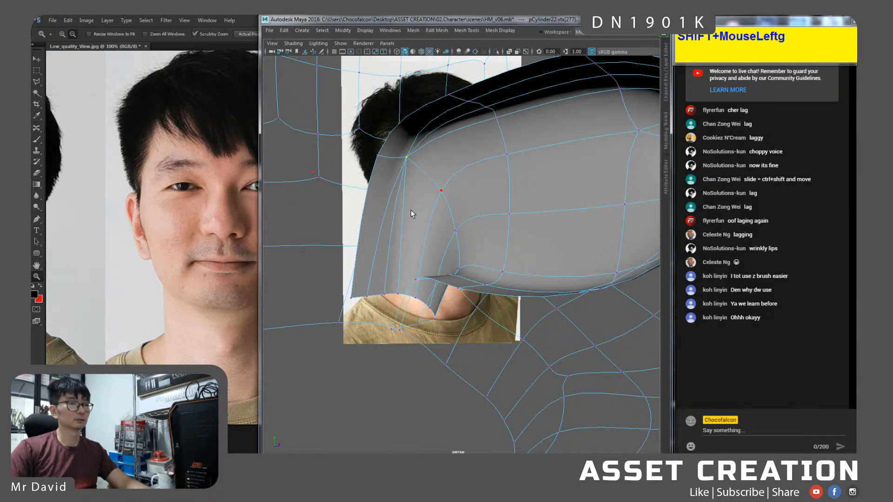
left_click(369, 295)
left_click(386, 290, "shift")
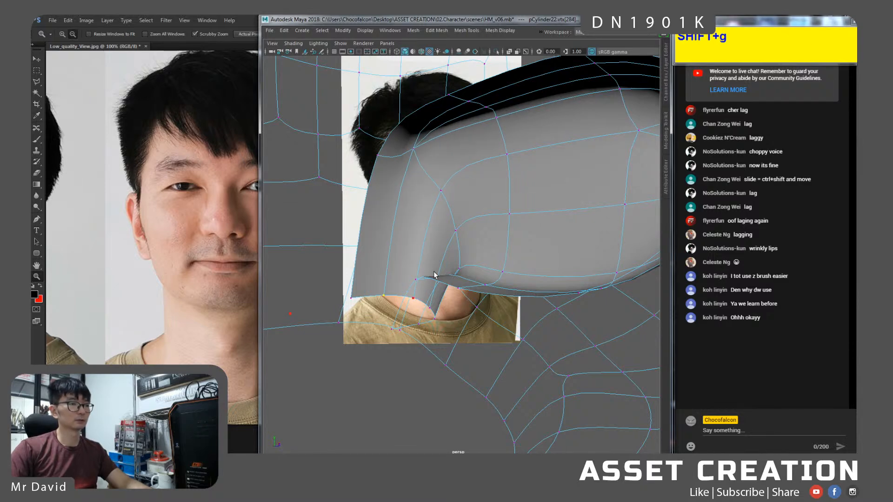
Merge the remaining close vertices on the roof of the mouth interior near the lips.
left_click_drag(463, 202, 548, 175, "alt")
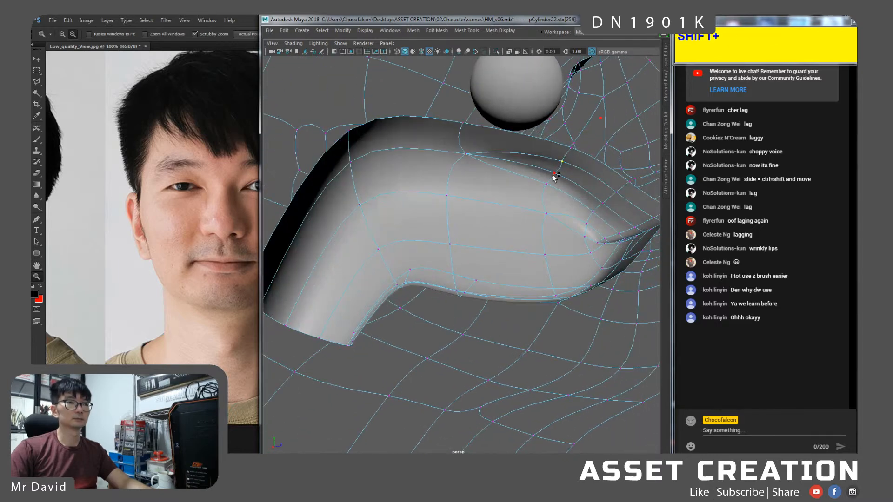
left_click_drag(599, 199, 530, 208, "alt")
middle_click_drag(530, 208, 550, 201, "alt")
left_click_drag(551, 201, 502, 201, "alt")
Return to object mode, unhide the mirrored half of the head and check the whole face from the front.
left_click_drag(534, 220, 443, 183, "alt")
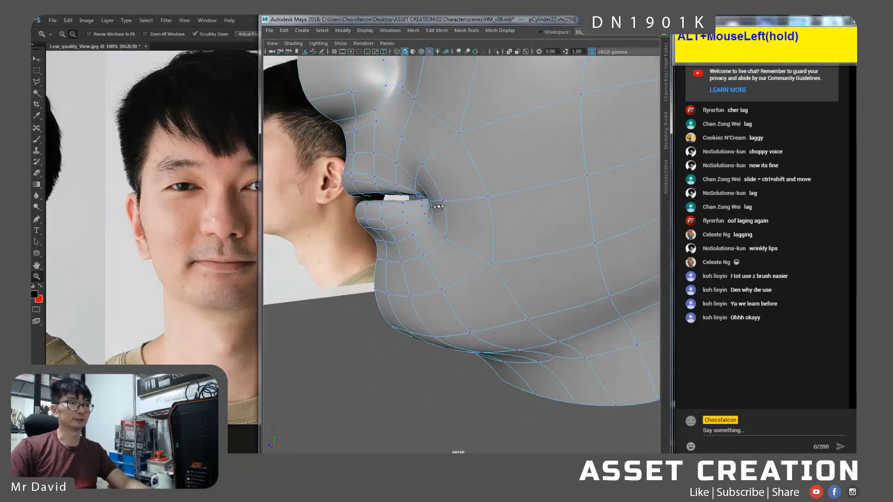
left_click(374, 353)
left_click_drag(374, 353, 427, 298, "alt")
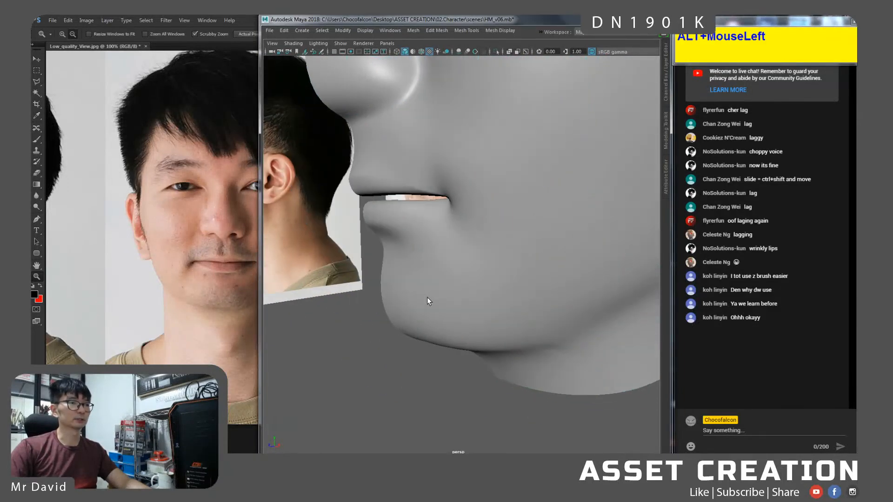
key("ctrl+shift+h")
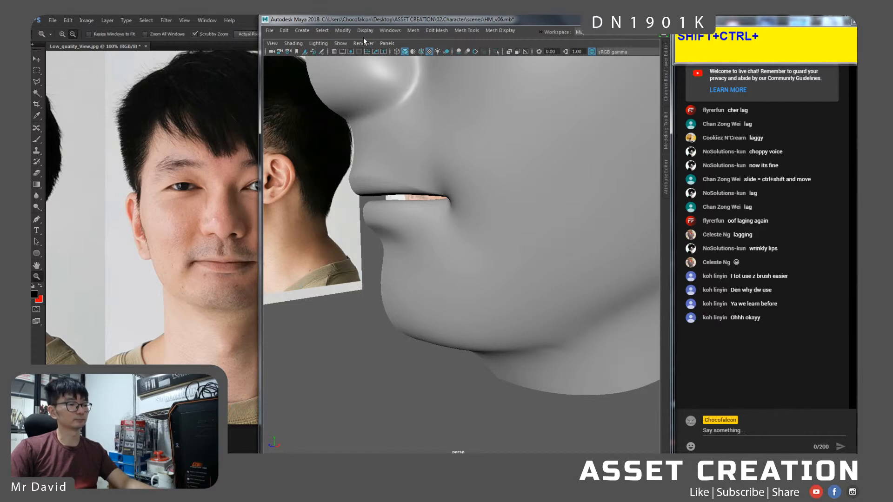
left_click_drag(367, 65, 441, 291, "alt")
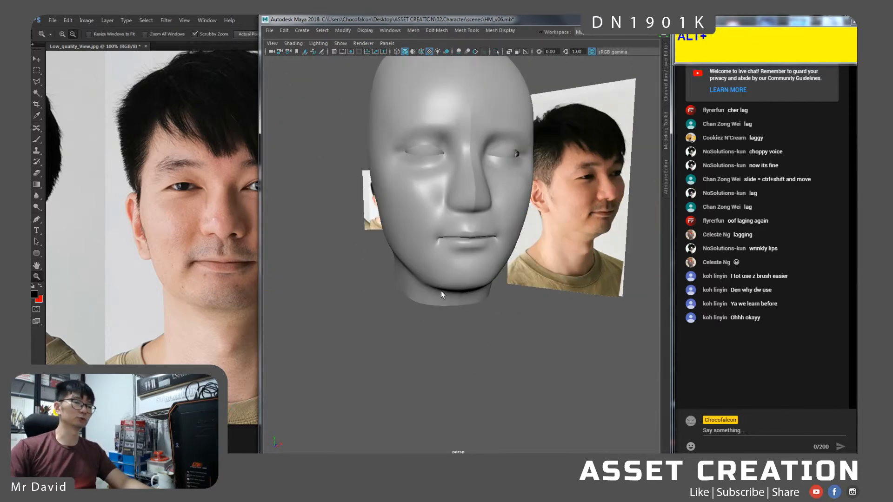
Select the inner top faces of the lower lip near the centre and move them vertically to adjust the mouth opening.
left_click(472, 278)
right_click_drag(477, 264, 440, 215, "alt")
middle_click_drag(441, 216, 467, 241, "alt")
right_click_drag(503, 233, 504, 259)
left_click(523, 258)
left_click(577, 258, "shift")
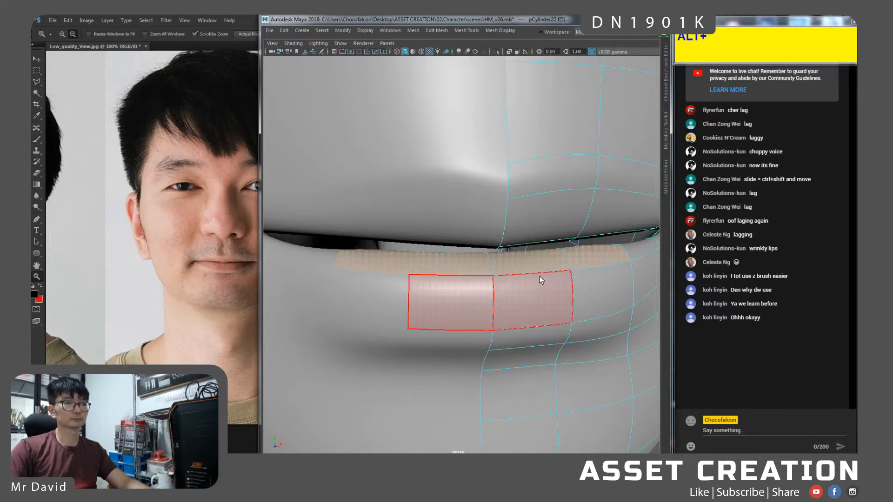
left_click_drag(545, 278, 523, 276, "alt")
left_click(437, 187)
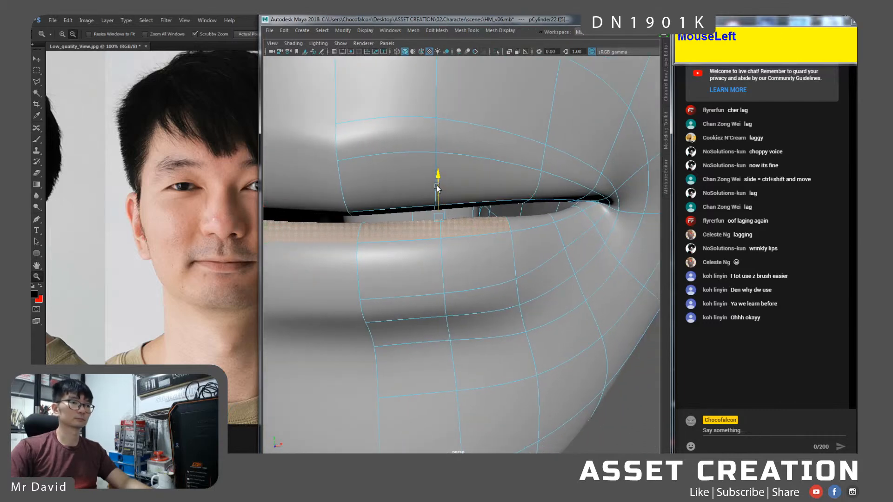
left_click_drag(437, 188, 424, 204)
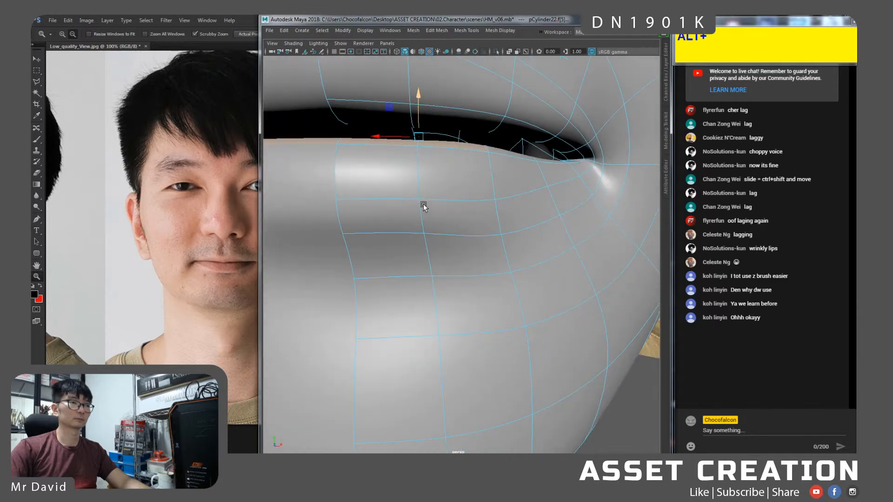
Lower the inner faces of the upper lip toward the lower lip and adjust the face near the mouth corner.
left_click(372, 116)
left_click(437, 102, "shift")
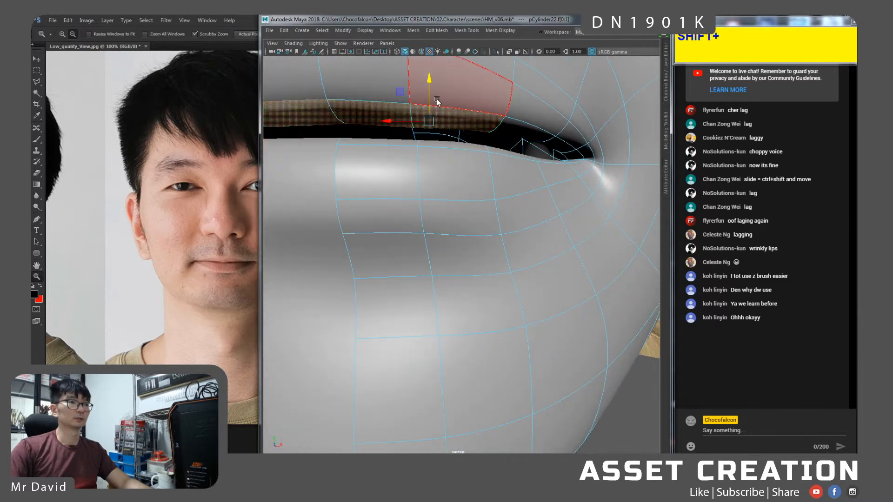
left_click_drag(430, 95, 438, 115)
left_click(561, 138)
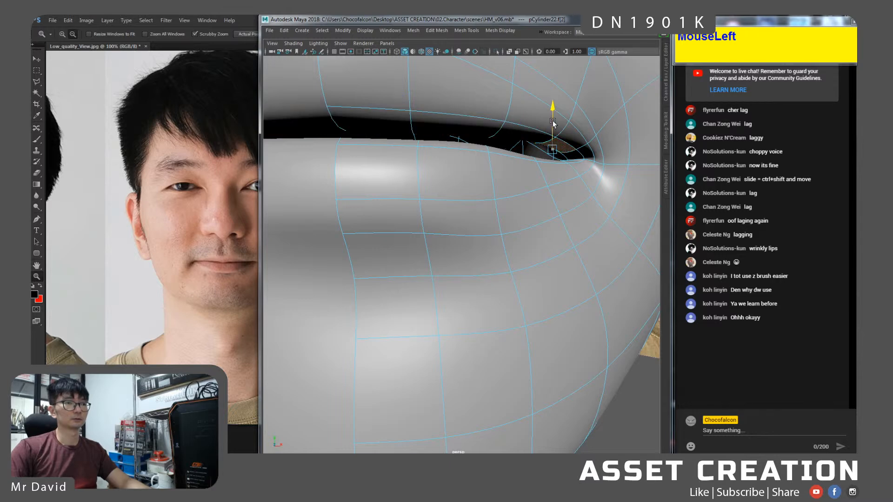
right_click_drag(554, 165, 529, 176, "alt")
left_click_drag(529, 176, 510, 212, "alt")
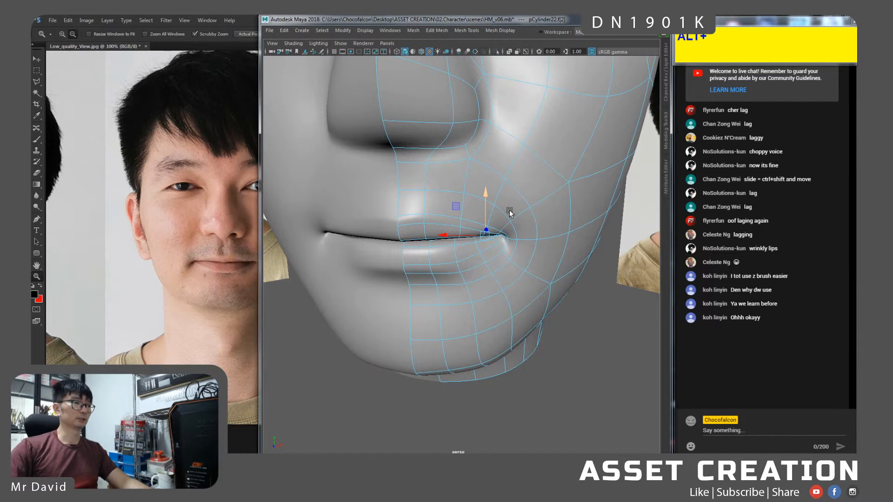
Extrude the column of centre faces between the nose and upper lip with an inset to form the philtrum groove.
right_click(413, 166)
right_click_drag(410, 181, 411, 186)
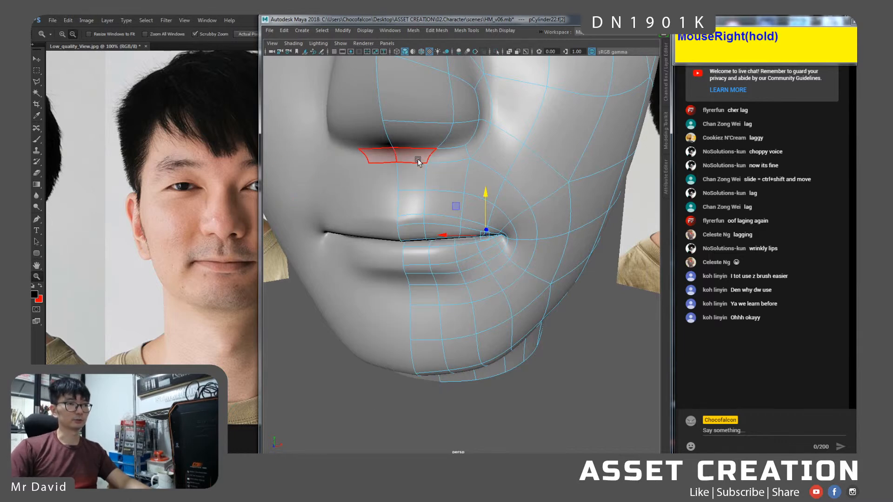
left_click(416, 159)
left_click(417, 174, "shift")
left_click(415, 200, "shift")
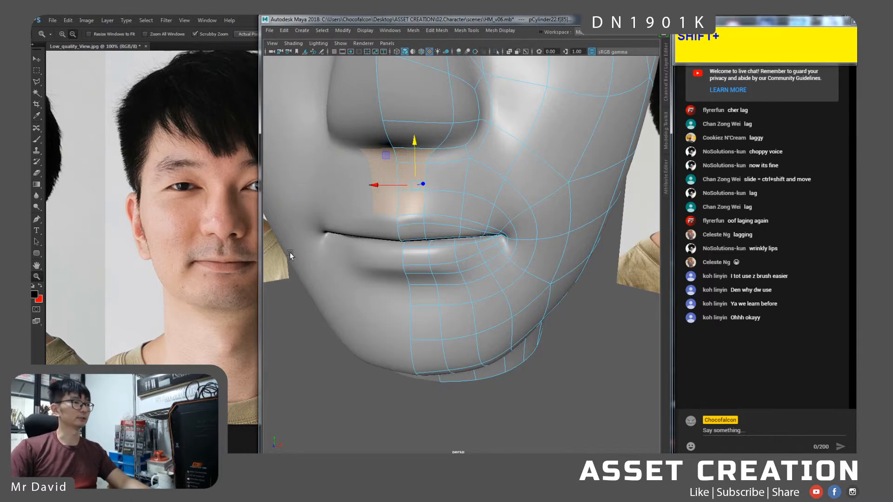
key("ctrl+e")
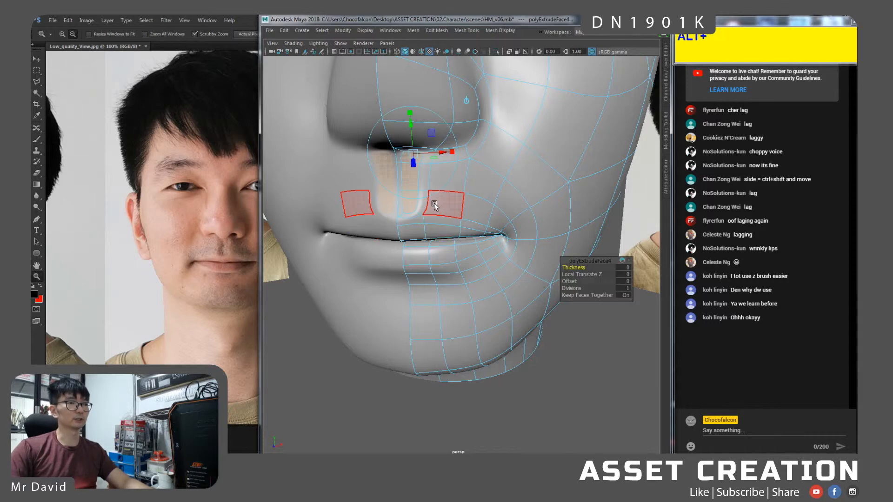
left_click_drag(431, 204, 447, 205, "alt")
Delete the thin extra faces that the philtrum extrusion left along the centre seam.
key("alt+q")
left_click(427, 162)
left_click(427, 178, "shift")
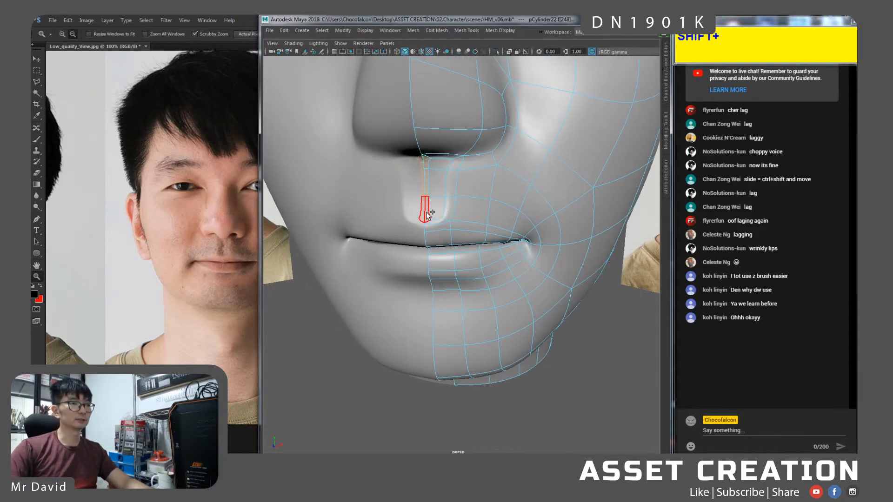
left_click(448, 226, "shift")
key("shift+Delete")
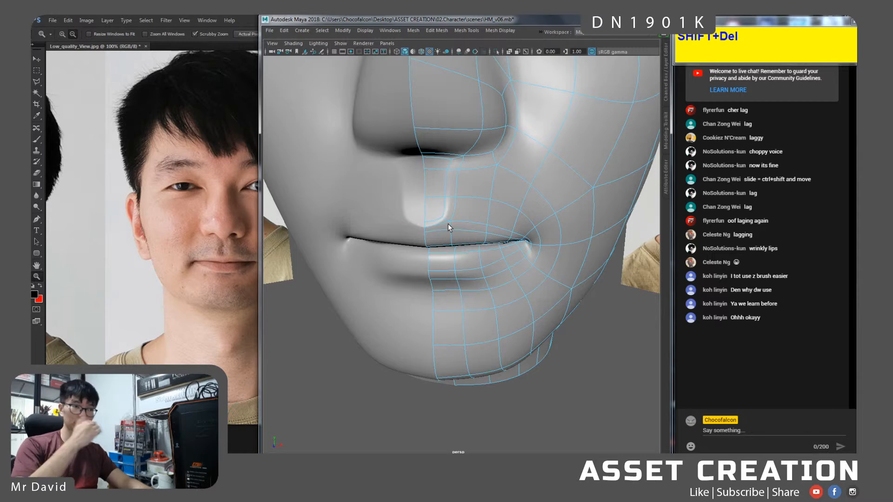
Move the philtrum's side edges toward the centre and raise its bottom edge.
right_click_drag(473, 186, 490, 158, "alt")
left_click(490, 167)
left_click(485, 196, "shift")
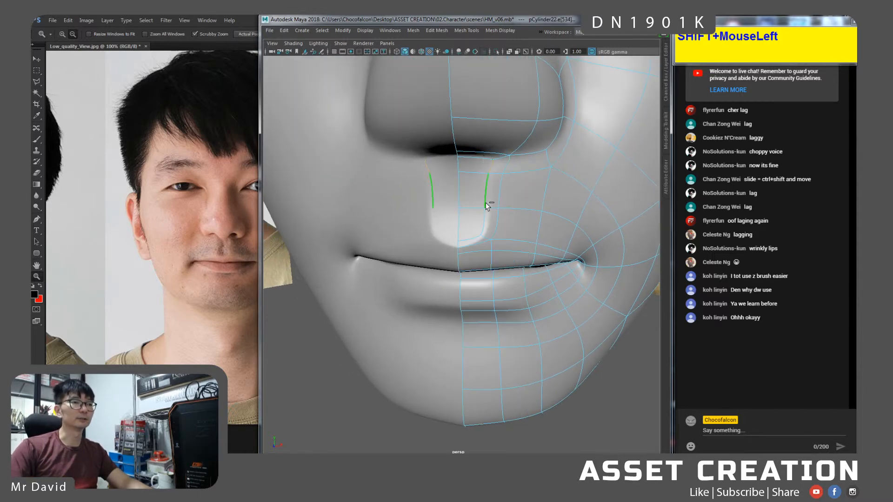
left_click_drag(473, 183, 465, 182)
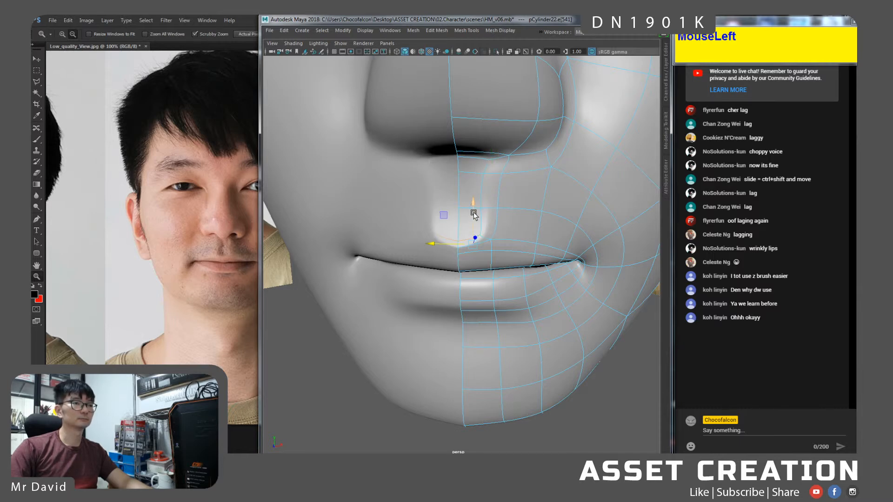
left_click_drag(473, 208, 473, 210)
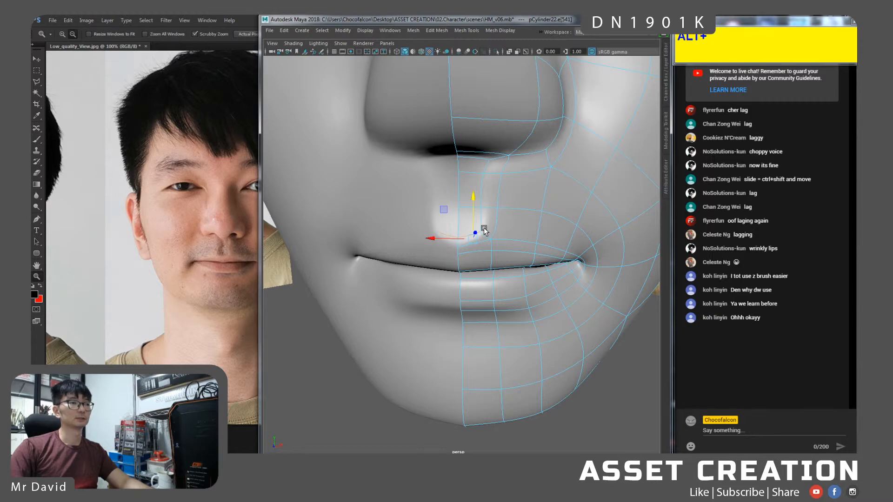
Select the philtrum edges just under the nose and adjust their depth from a low viewing angle.
right_click_drag(481, 227, 473, 205, "alt")
left_click_drag(489, 224, 529, 222, "alt")
left_click(466, 185)
left_click(473, 176, "shift")
left_click(485, 177, "shift")
key("w")
left_click_drag(484, 223, 487, 200, "alt")
middle_click_drag(487, 201, 491, 224, "alt")
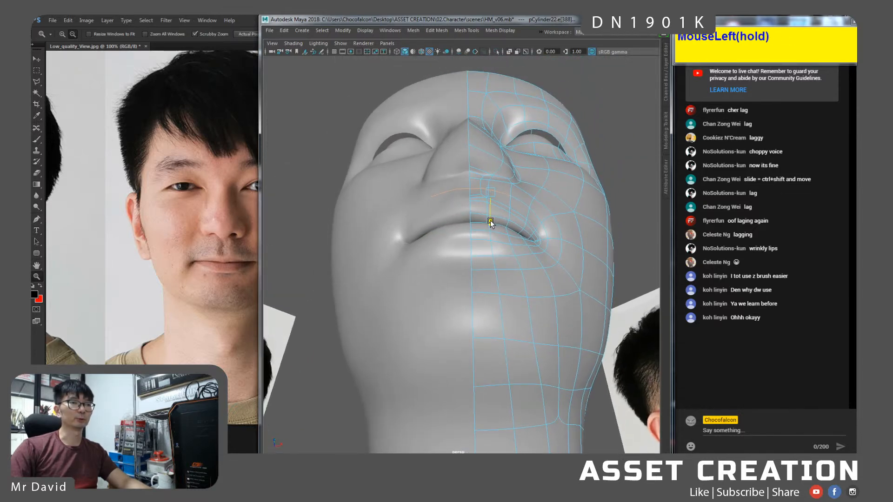
Return to object mode, deselect the head and check the philtrum on the whole face from the front.
left_click_drag(492, 221, 504, 218, "alt")
right_click_drag(504, 218, 537, 196)
scroll(528, 212, "down", 2)
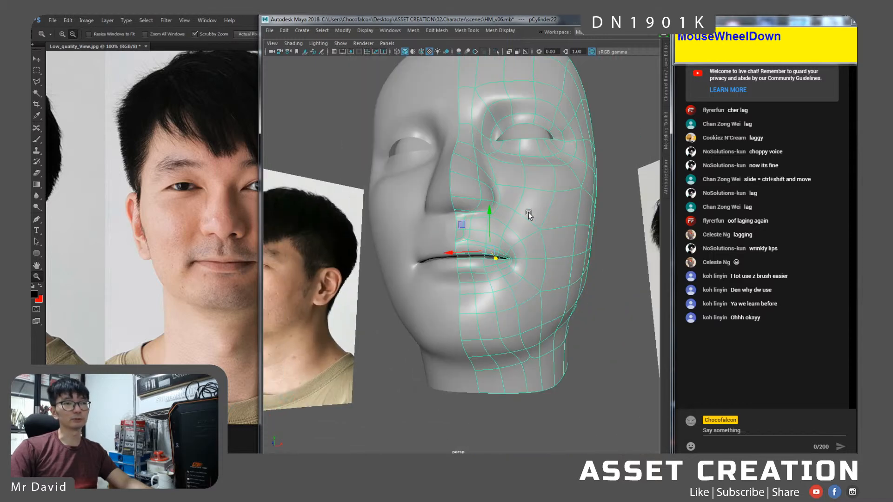
left_click(599, 337)
left_click_drag(599, 337, 529, 263, "alt")
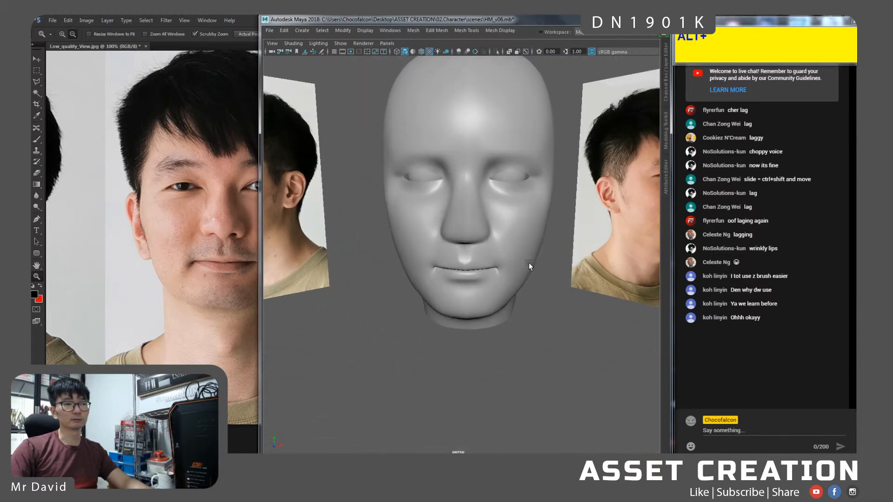
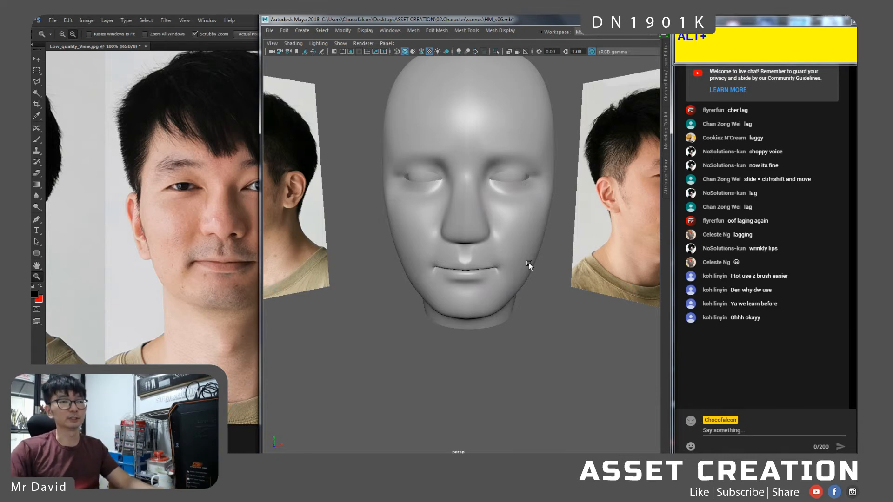
Adjust the height of the faces just beneath the lower lip slightly, and return to object mode to check the face.
left_click(494, 282)
right_click_drag(495, 282, 495, 306, "alt")
mouse_move(495, 306)
left_mouse_down("alt")
mouse_move(498, 321)
mouse_move(499, 312)
left_mouse_up("alt")
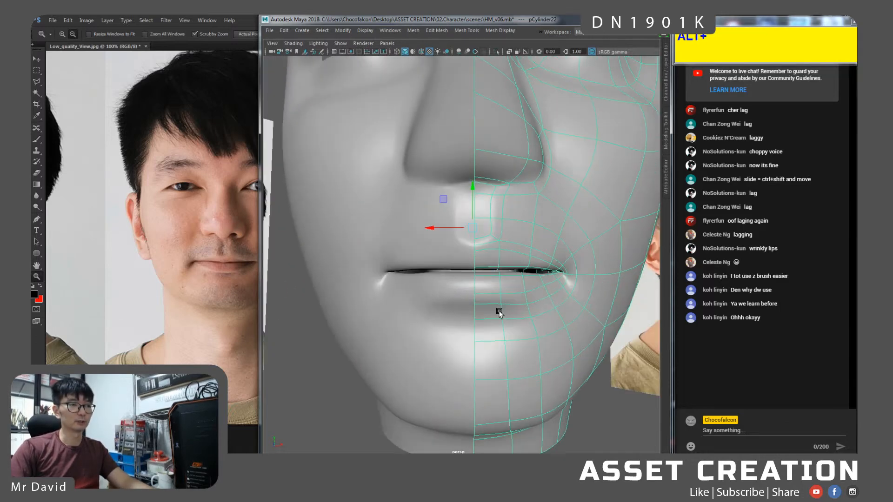
right_click_drag(492, 301, 493, 261)
left_click(495, 301)
left_click(497, 316, "shift")
left_click(487, 279)
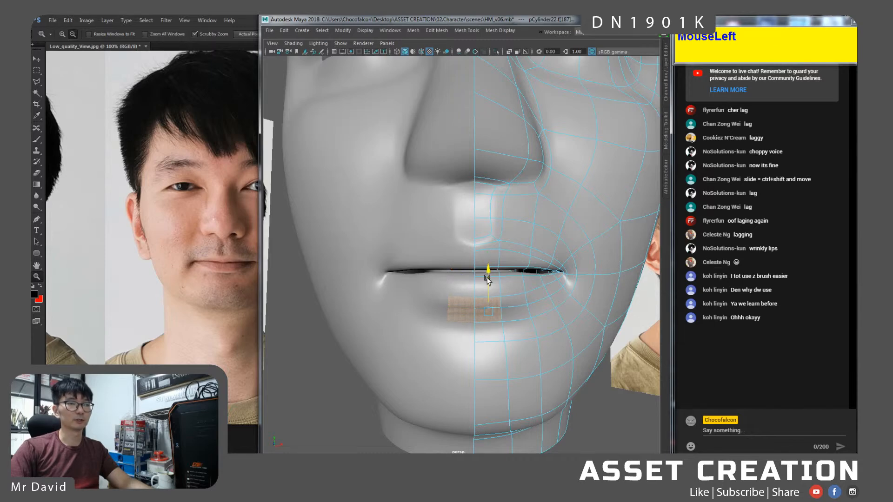
key("ctrl+z")
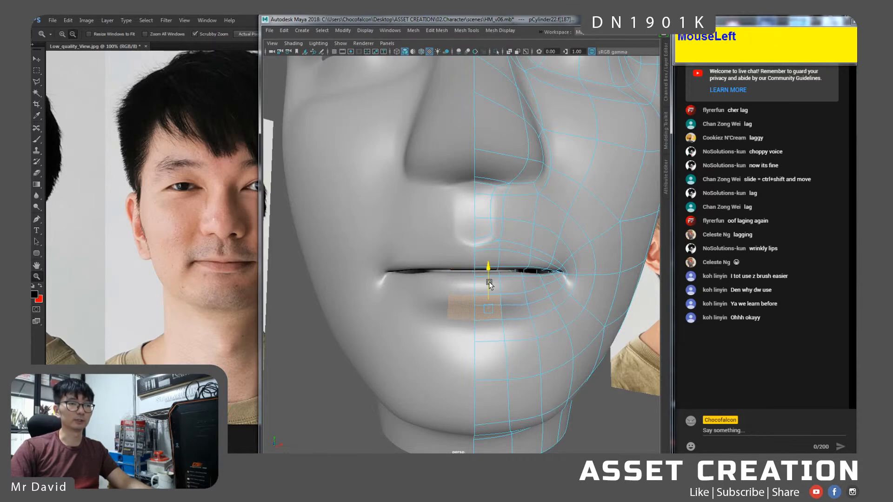
right_click_drag(523, 284, 563, 220)
scroll(536, 301, "down", 5)
left_click(538, 340)
left_click_drag(537, 339, 517, 306, "alt")
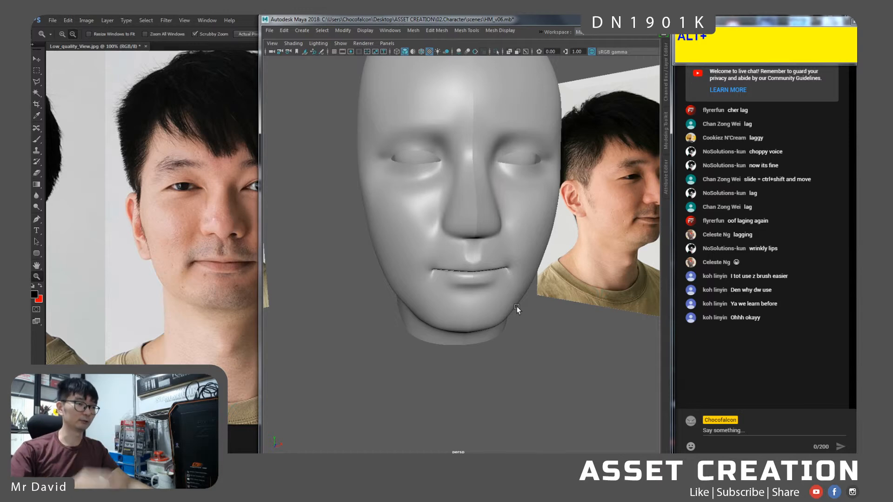
Reposition the vertices along the side and bottom of the philtrum groove to soften its shape, and return to object mode.
left_click(496, 260)
right_click_drag(497, 244, 501, 240, "alt")
left_click_drag(500, 240, 479, 230, "alt")
right_click_drag(480, 230, 488, 249)
left_click(479, 262)
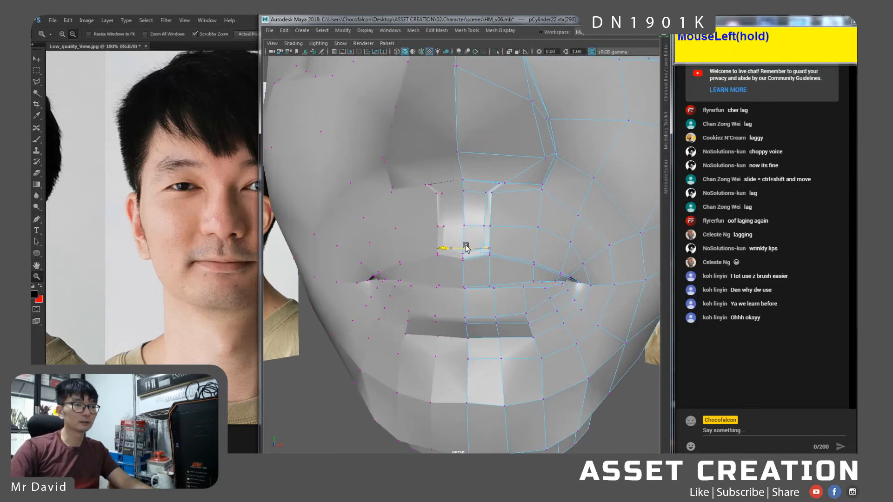
left_click(484, 228, "shift")
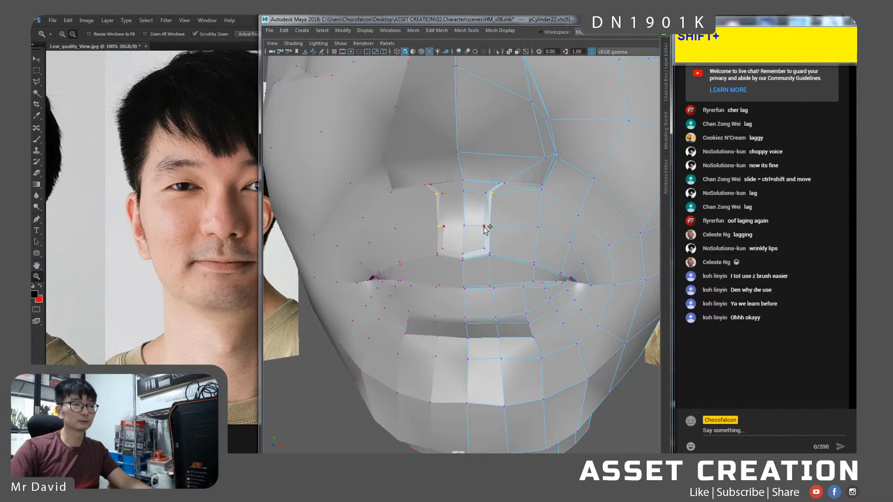
key("shift+3")
left_click_drag(478, 216, 496, 231)
right_click_drag(534, 193, 565, 312, "alt")
left_click(611, 349)
right_click(492, 233)
right_click_drag(493, 233, 591, 326)
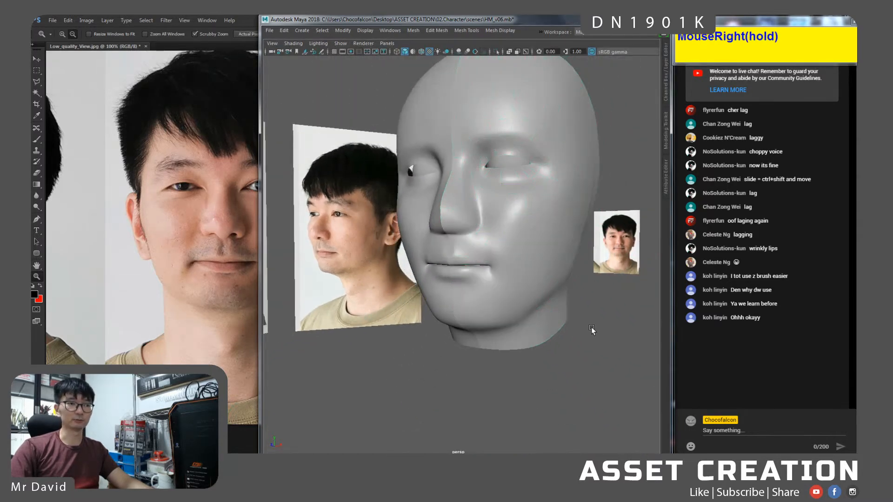
Reframe the portrait reference in Photoshop at 66.7% to show the three-quarter view of the face.
mouse_move(560, 328)
left_mouse_down("alt")
mouse_move(526, 326)
mouse_move(569, 325)
mouse_move(546, 327)
left_mouse_up("alt")
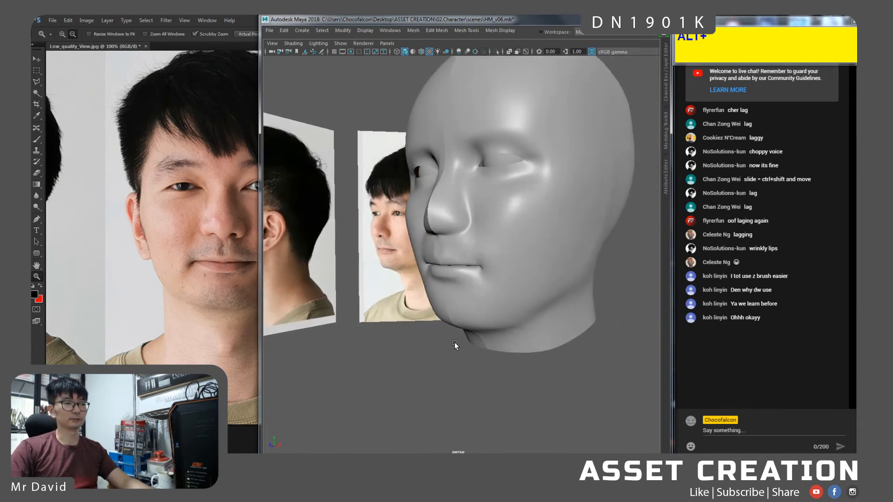
left_click(231, 306)
left_click(238, 301, "alt")
left_click_drag(317, 301, 253, 301)
left_click_drag(195, 302, 359, 304)
Switch back to Maya and compare the head with the three-quarter portrait from a matching angle.
key("alt+Tab")
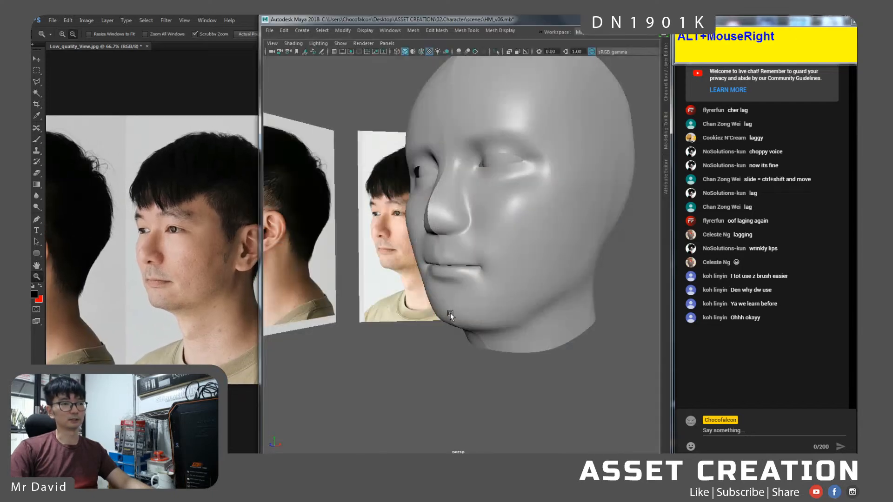
left_click_drag(450, 315, 462, 314, "alt")
right_click_drag(462, 315, 489, 284, "alt")
left_click_drag(490, 284, 481, 307, "alt")
right_click_drag(498, 233, 533, 218)
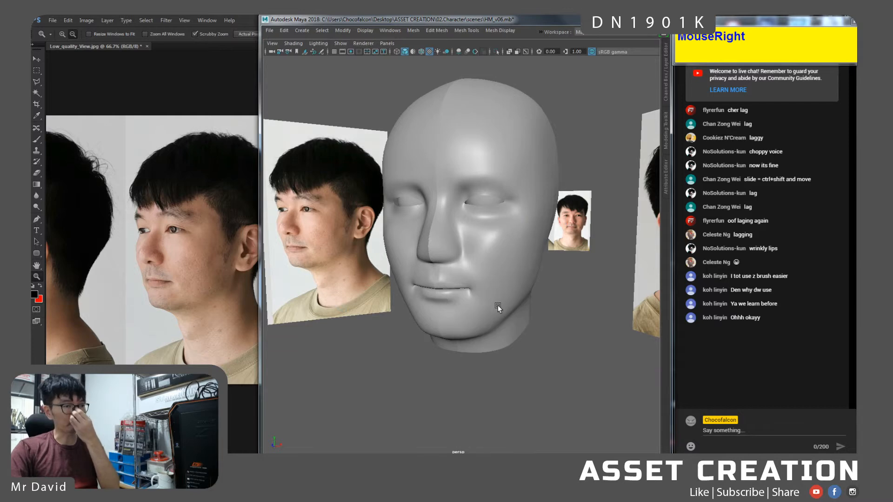
scroll(497, 307, "down", 4)
left_click_drag(465, 318, 487, 319, "alt")
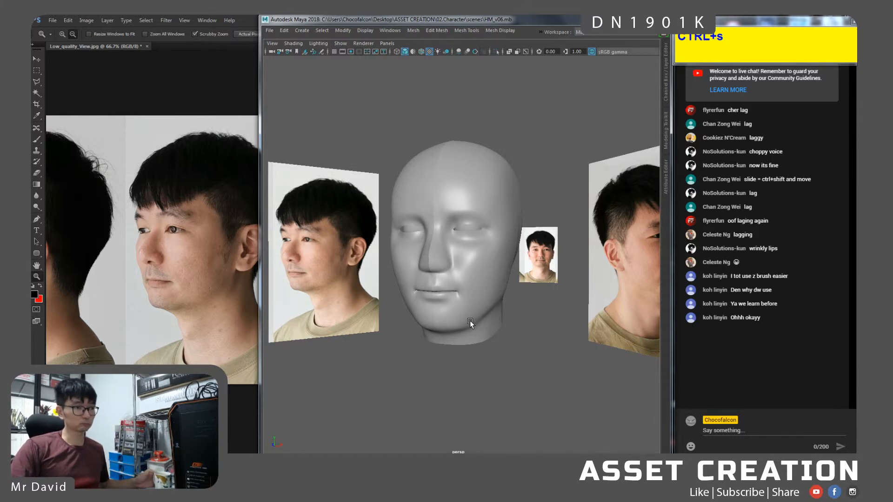
Reshape the chin and lower face of the original head half with the Grab sculpting tool.
left_click(470, 320)
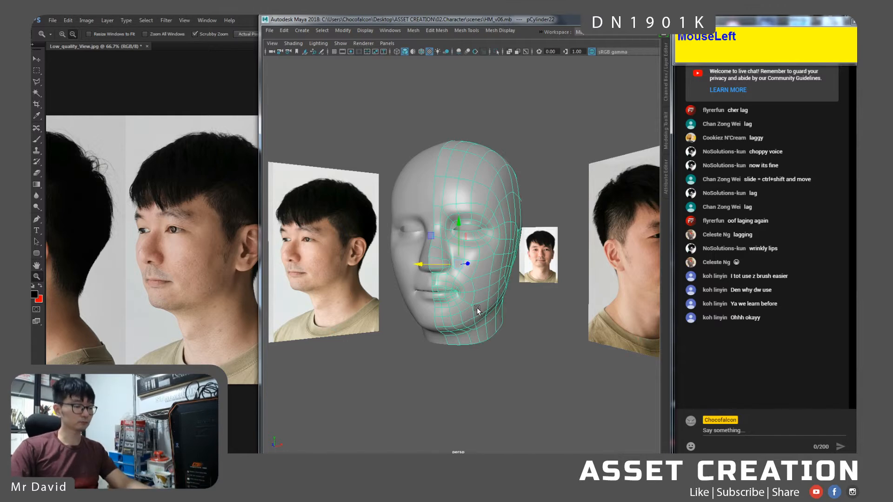
key("ctrl+space")
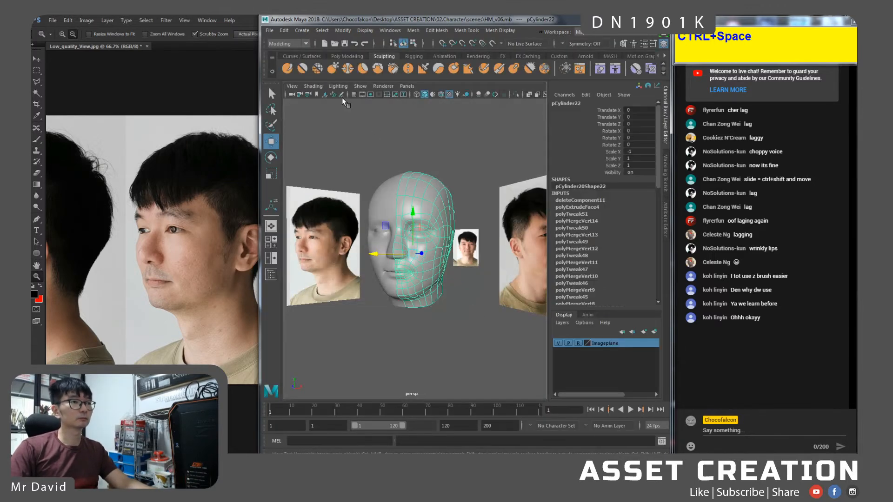
left_click(328, 70)
key("ctrl+space")
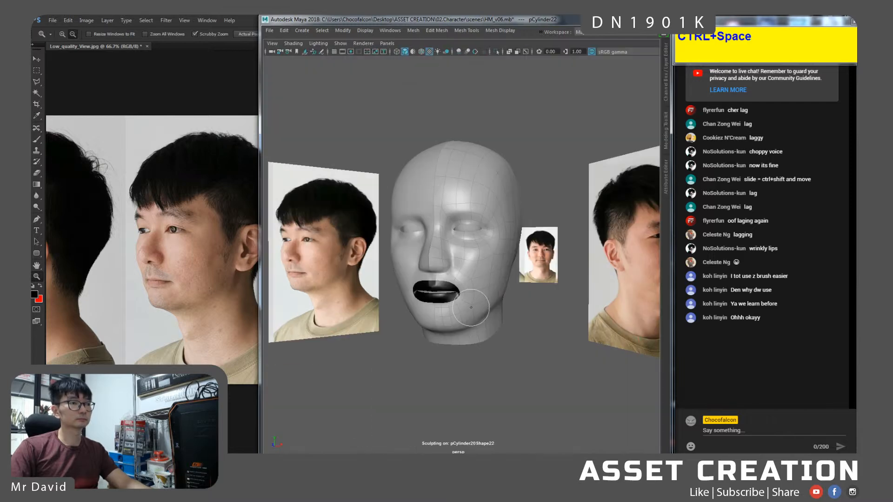
right_click_drag(447, 321, 460, 350, "alt")
mouse_move(455, 343)
left_mouse_down()
mouse_move(454, 273)
mouse_move(441, 226)
mouse_move(469, 238)
left_mouse_up()
left_click_drag(478, 270, 409, 336, "alt")
middle_click_drag(439, 300, 453, 282, "alt")
right_click_drag(454, 282, 473, 294, "alt")
mouse_move(453, 301)
left_mouse_down("alt")
mouse_move(411, 315)
mouse_move(453, 363)
mouse_move(474, 351)
mouse_move(458, 348)
mouse_move(470, 305)
left_mouse_up("alt")
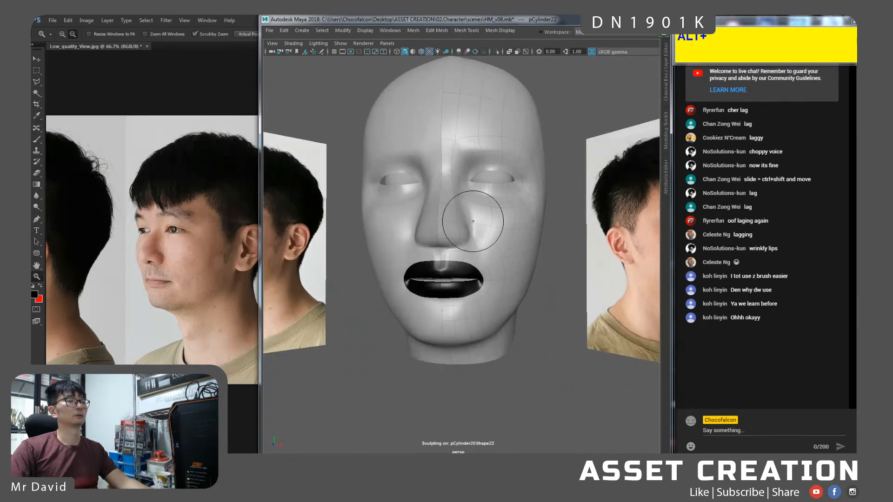
Leave the sculpting tool, review the whole head beside the portraits in object mode, and reselect the editable half.
key("w")
left_click_drag(488, 274, 490, 283, "alt")
right_click_drag(500, 233, 522, 221)
left_click(557, 309)
right_click_drag(498, 355, 467, 218, "alt")
left_click_drag(467, 218, 502, 252, "alt")
right_click_drag(502, 252, 503, 292, "alt")
left_click_drag(503, 293, 512, 284, "alt")
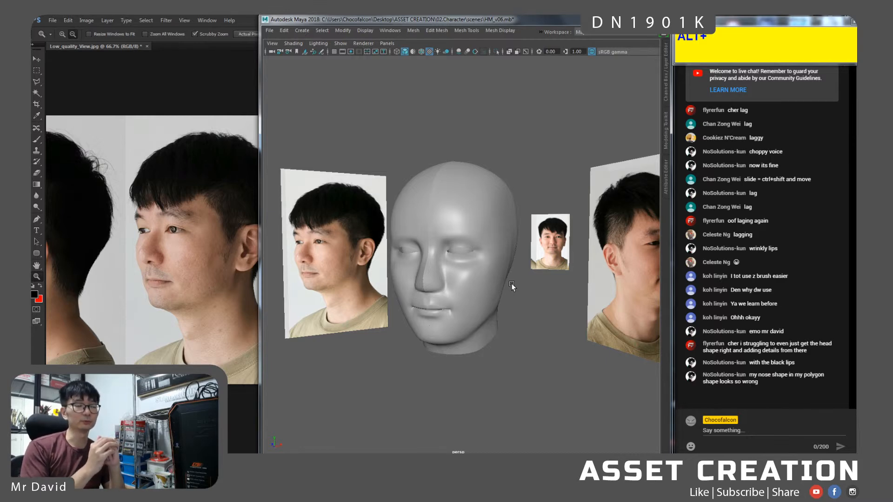
left_click(514, 248)
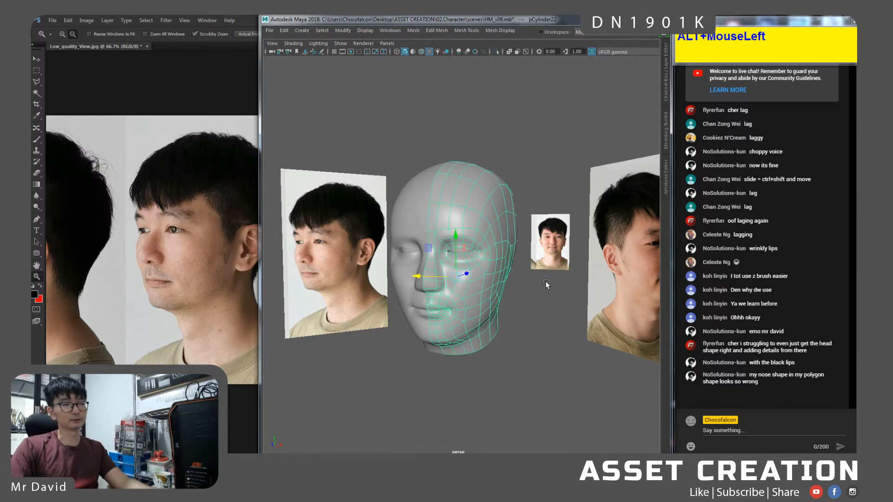
left_click_drag(546, 281, 515, 285, "alt")
middle_click_drag(516, 285, 505, 292, "alt")
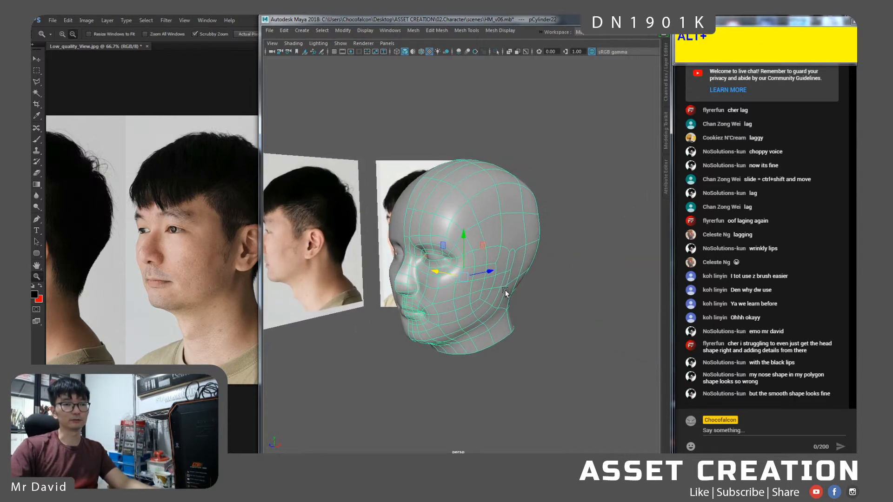
left_click_drag(505, 293, 539, 266, "alt")
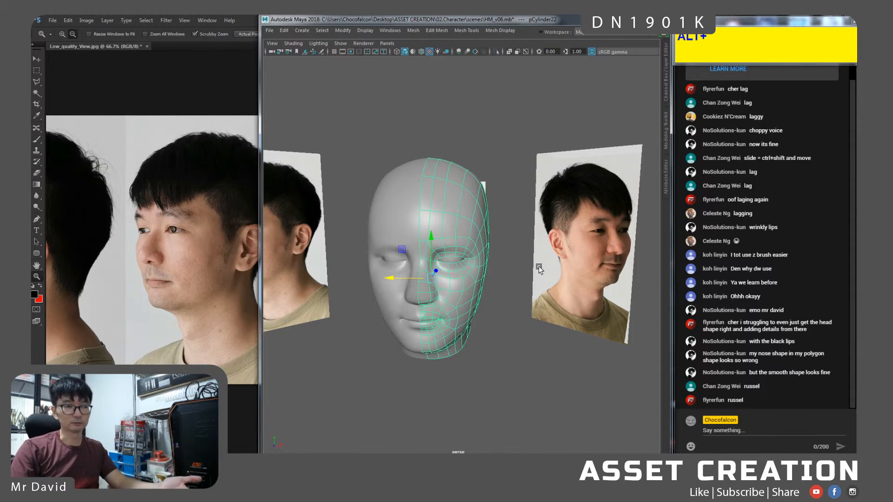
Switch to Photoshop and add an empty layer above the portrait sheet for sketching with the Brush.
left_click(236, 285)
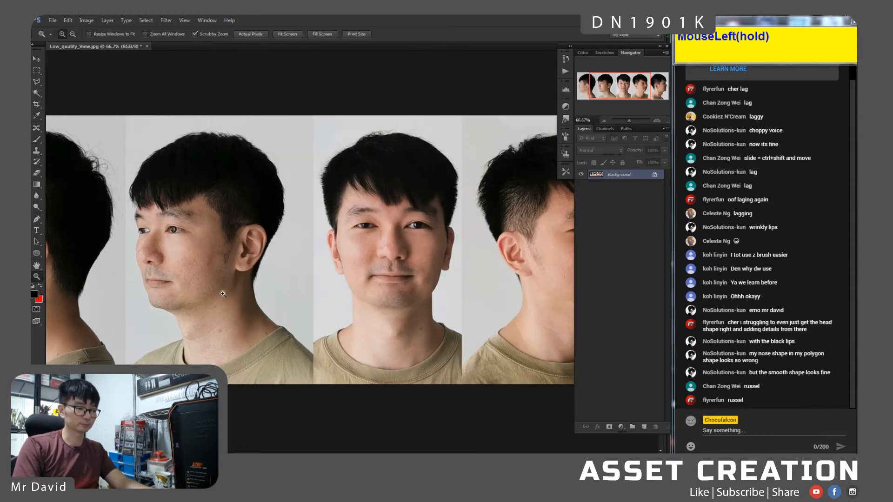
key("ctrl+n")
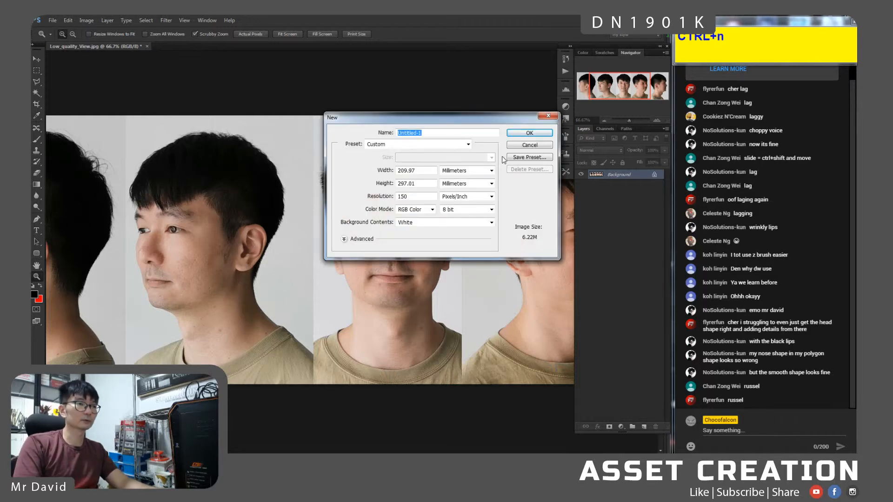
left_click(523, 146)
key("ctrl+shift+n")
key("Return")
key("b")
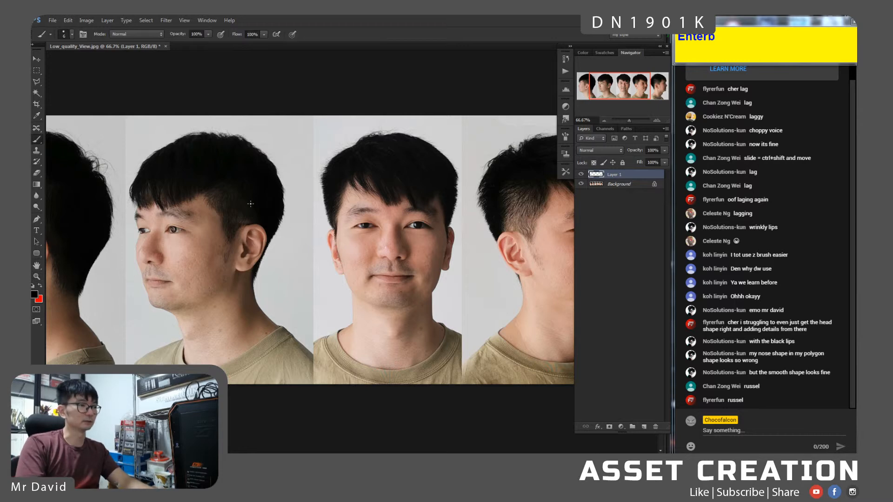
Sketch a red cranium oval, face centre line and two eye circles over the three-quarter portrait.
left_click_drag(225, 209, 254, 217)
key("x")
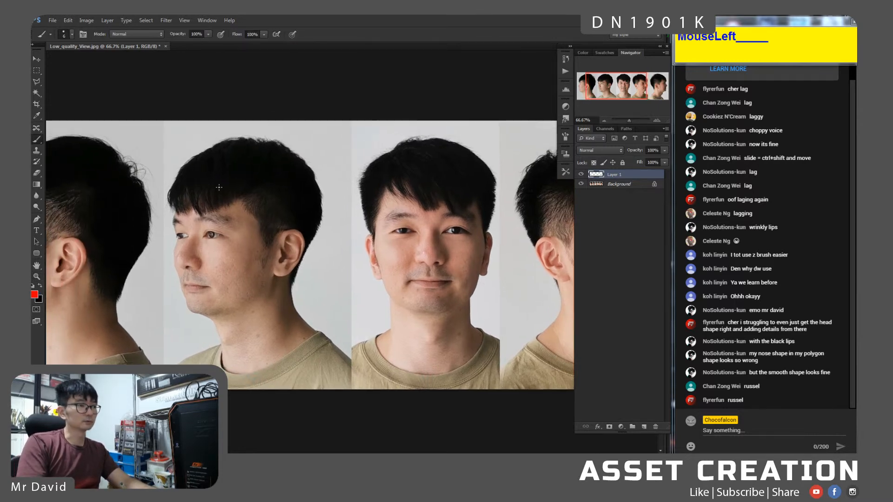
mouse_move(207, 166)
left_mouse_down()
mouse_move(257, 159)
mouse_move(300, 230)
mouse_move(279, 167)
mouse_move(182, 207)
mouse_move(307, 201)
mouse_move(231, 175)
mouse_move(206, 313)
left_mouse_up()
mouse_move(206, 225)
left_mouse_down()
mouse_move(219, 242)
mouse_move(236, 233)
left_mouse_up()
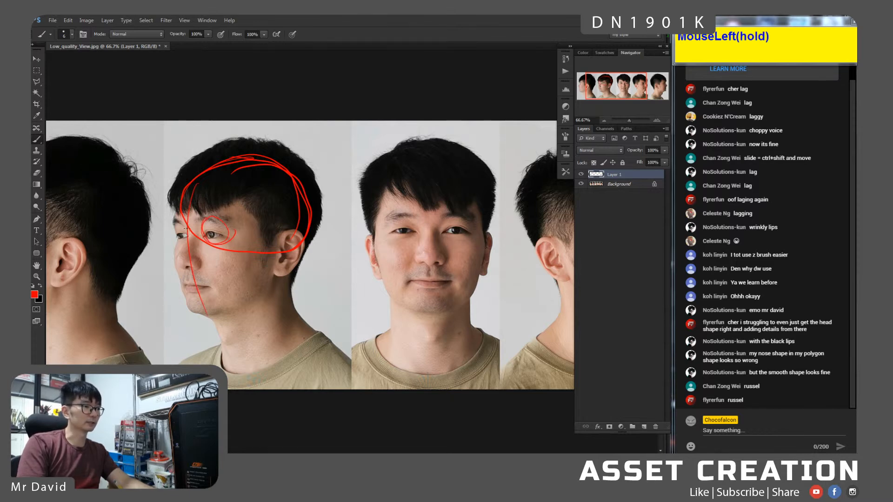
mouse_move(180, 228)
left_mouse_down()
mouse_move(182, 240)
mouse_move(185, 225)
left_mouse_up()
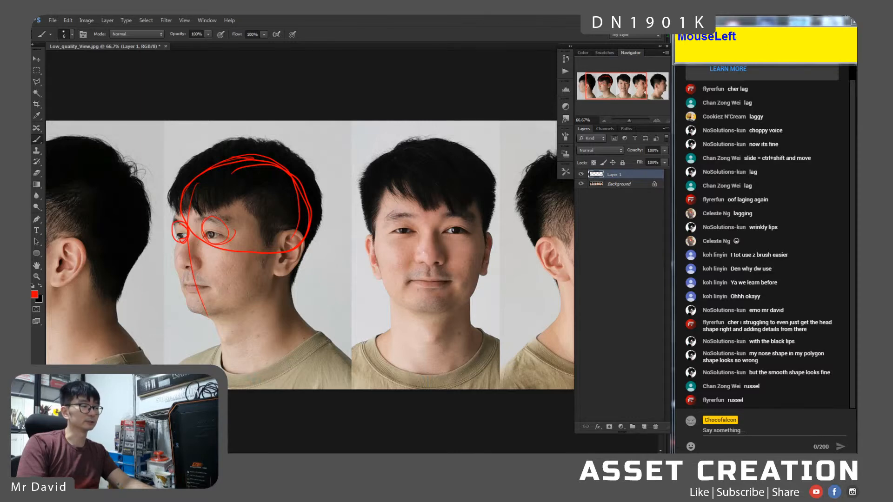
Duplicate the Background portrait layer and fill the original Background with white.
left_click(636, 185)
key("ctrl+j")
left_click(637, 200)
key("ctrl+Delete")
key("d")
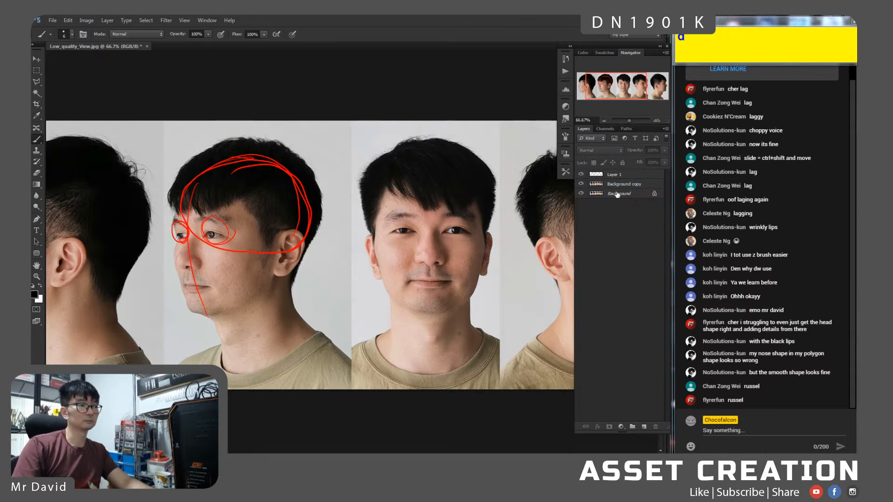
left_click(624, 195)
key("alt+Delete")
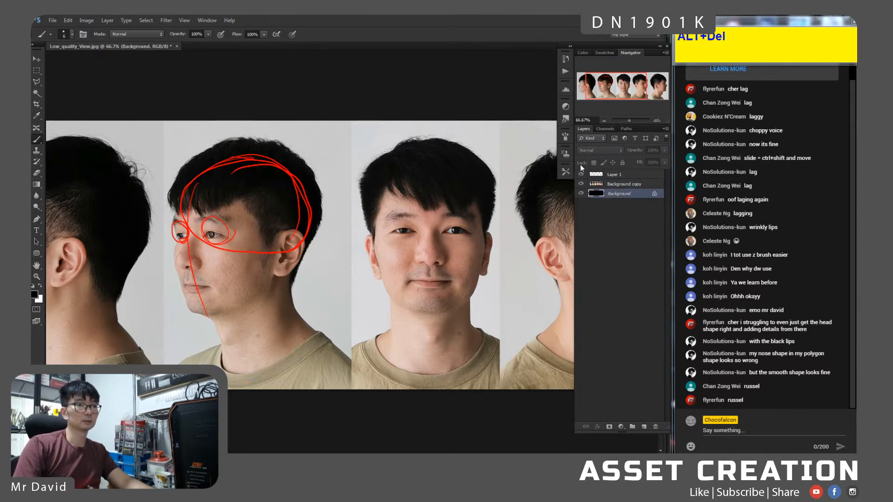
key("ctrl+Delete")
Fade the duplicated portrait layer to 49% opacity.
left_click(617, 185)
left_click(618, 152)
left_click(663, 151)
left_click(663, 151)
left_click_drag(641, 163, 641, 163)
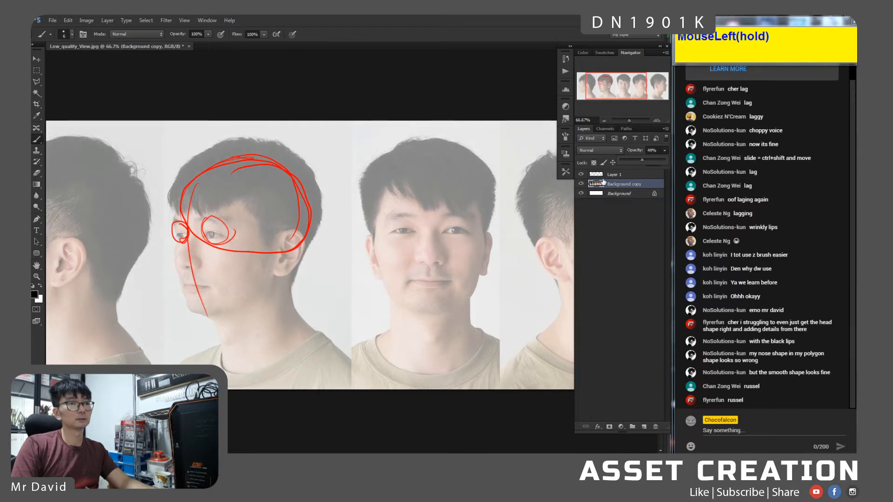
Desaturate the red sketch on Layer 1 and darken it to black with Hue/Saturation lightness.
left_click(615, 174)
key("ctrl+shift+u")
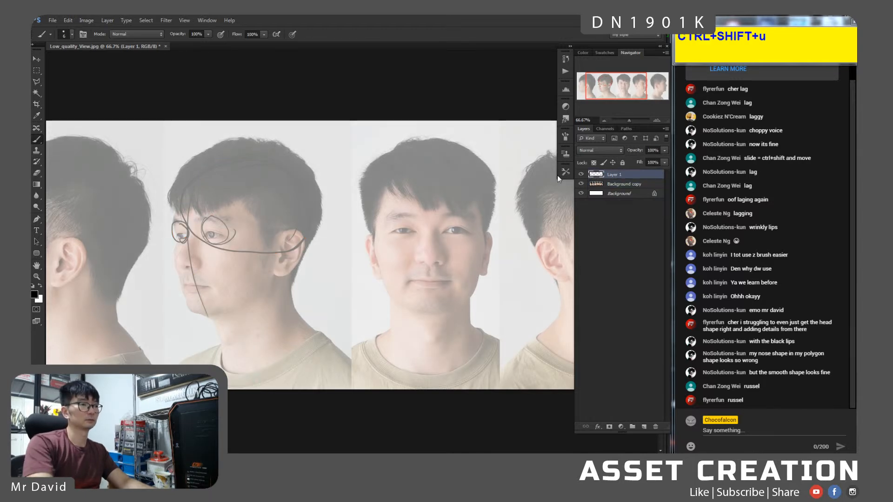
key("ctrl+u")
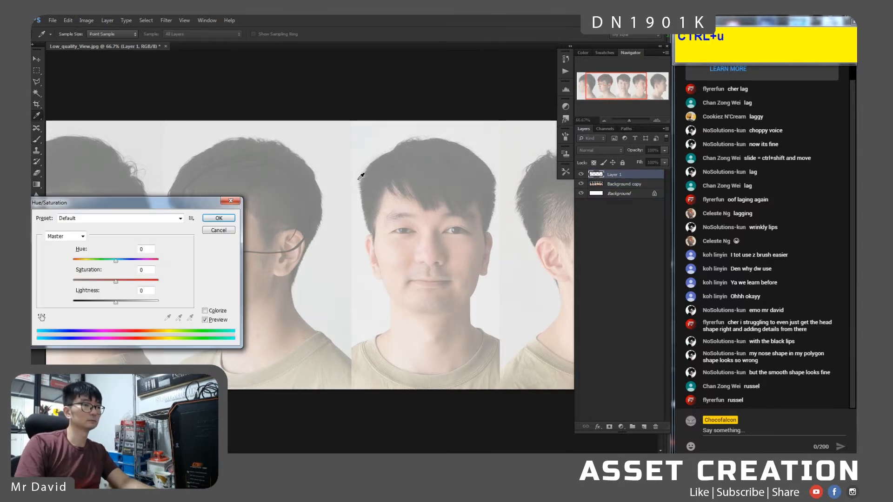
left_click_drag(115, 302, 70, 306)
left_click(221, 219)
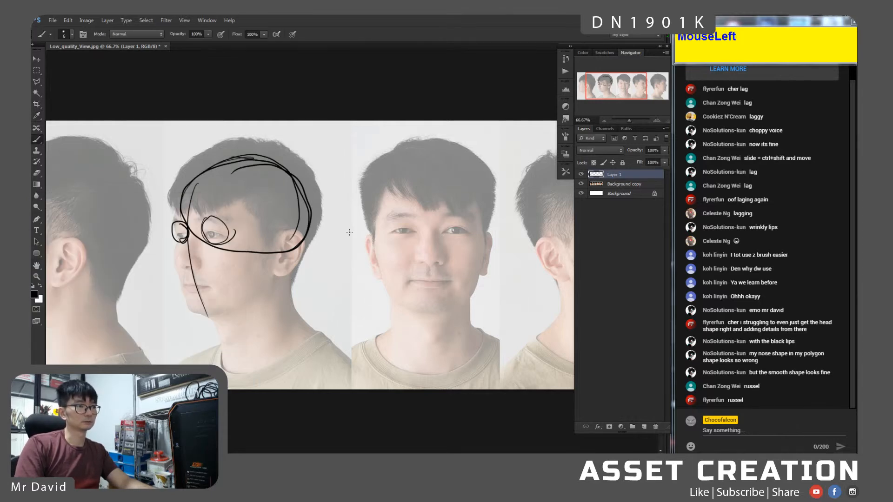
At 100% zoom, sketch the cheek edge, chin line, mouth-side contours and jawline over the three-quarter portrait.
mouse_move(313, 261)
left_mouse_down()
mouse_move(309, 298)
mouse_move(304, 287)
mouse_move(315, 284)
left_mouse_up()
key("ctrl+z")
key("z")
left_click(305, 287)
key("b")
key("b")
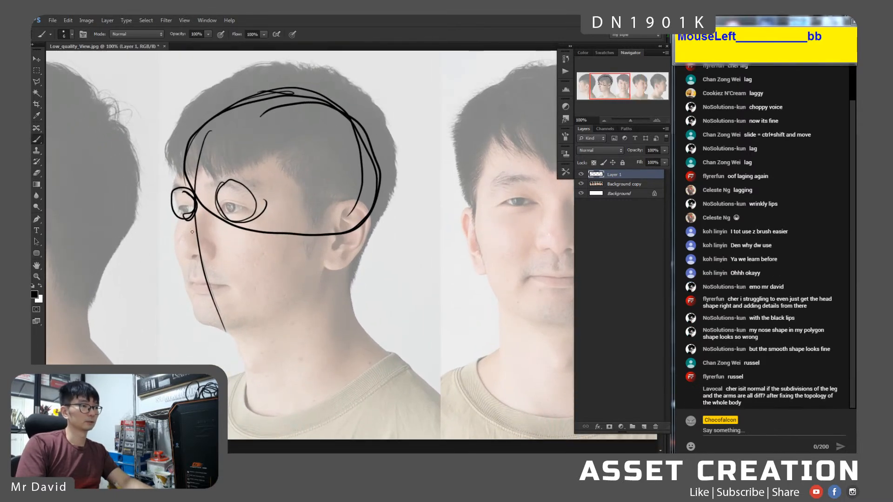
left_click_drag(264, 215, 260, 313)
left_click_drag(192, 317, 251, 326)
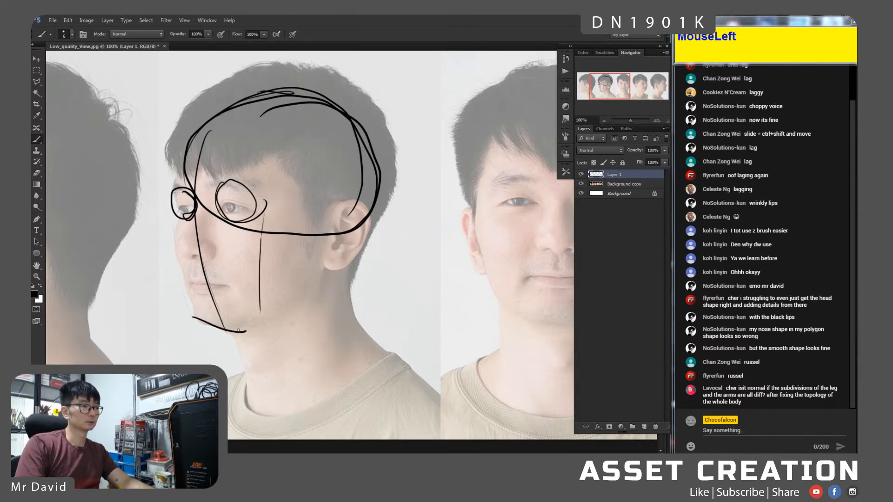
left_click_drag(185, 245, 214, 320)
mouse_move(182, 249)
left_mouse_down()
mouse_move(205, 320)
mouse_move(326, 303)
left_mouse_up()
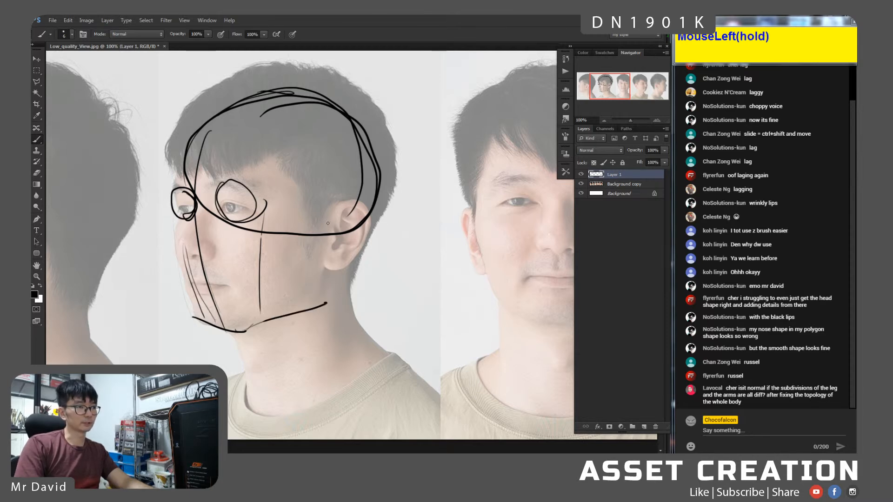
Draw the box-like front and side planes of the face from the forehead down to the jaw.
left_click_drag(330, 211, 324, 296)
left_click_drag(260, 181, 262, 307)
left_click_drag(178, 143, 190, 319)
mouse_move(180, 152)
left_mouse_down()
mouse_move(255, 157)
mouse_move(260, 305)
left_mouse_up()
mouse_move(256, 156)
left_mouse_down()
mouse_move(329, 154)
mouse_move(327, 311)
left_mouse_up()
Sketch the rounded skull cap above the face box and a large circle for the side of the head.
left_click_drag(183, 136, 299, 90)
mouse_move(254, 159)
left_mouse_down()
mouse_move(331, 107)
mouse_move(342, 228)
mouse_move(275, 147)
mouse_move(387, 122)
left_mouse_up()
left_click_drag(281, 92, 368, 106)
mouse_move(179, 146)
left_mouse_down()
mouse_move(243, 101)
mouse_move(282, 96)
left_mouse_up()
left_click_drag(337, 238, 376, 229)
Clean up the overlapping construction lines inside the skull cap and side circle with the Eraser.
key("e")
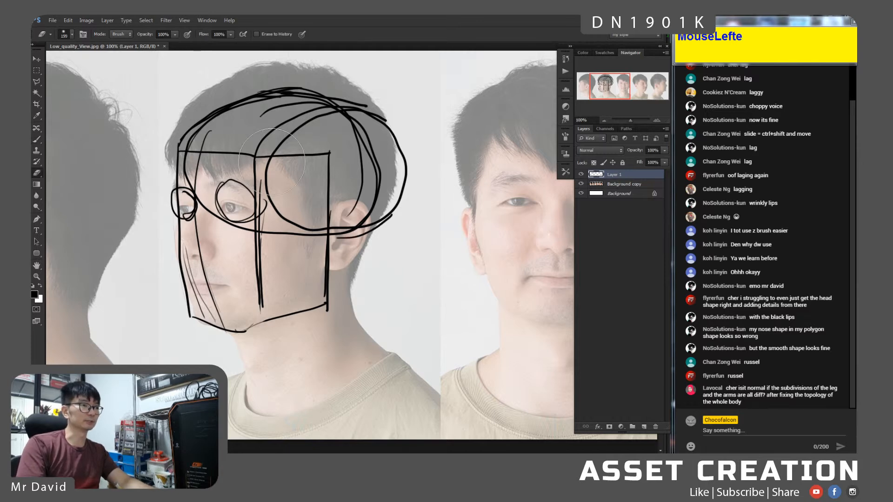
left_click_drag(321, 179, 338, 156)
right_click(338, 156)
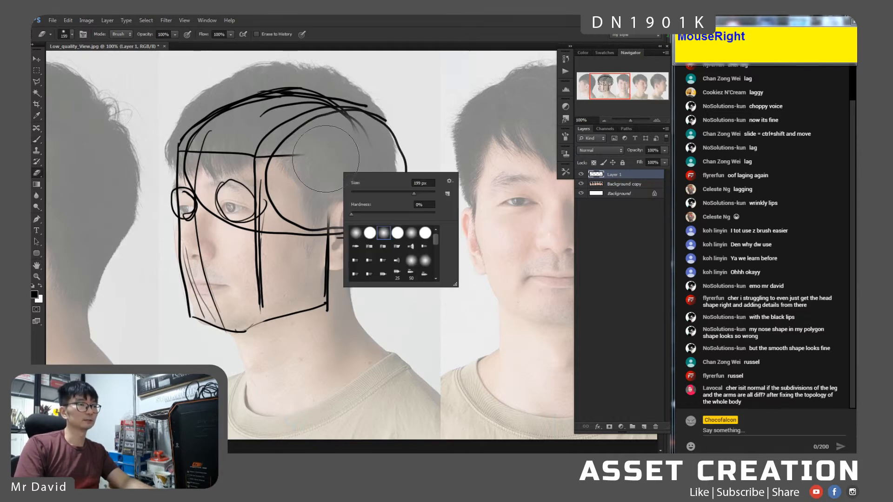
left_click_drag(383, 192, 371, 192)
mouse_move(270, 134)
left_mouse_down()
mouse_move(272, 122)
mouse_move(306, 112)
left_mouse_up()
left_click_drag(279, 155, 358, 106)
key("b")
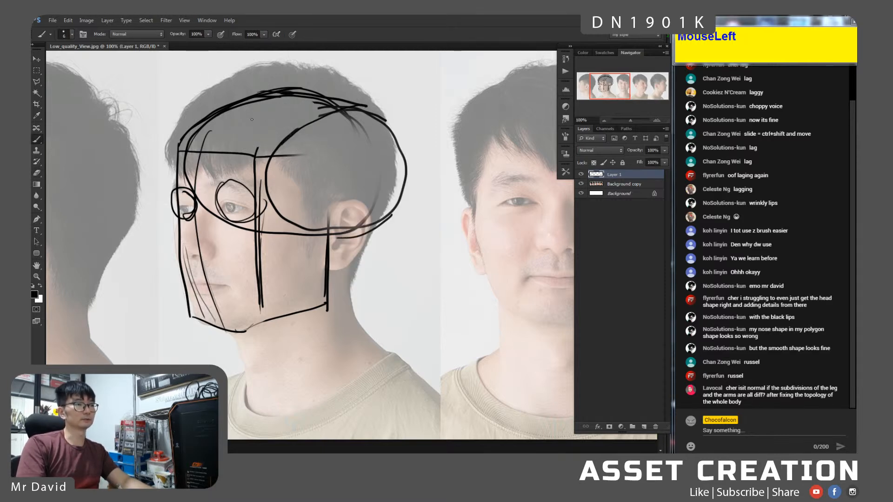
Hatch the skull cap and side circle, and redraw the vertical edge between the front and side planes.
mouse_move(223, 138)
left_mouse_down()
mouse_move(300, 103)
mouse_move(318, 104)
left_mouse_up()
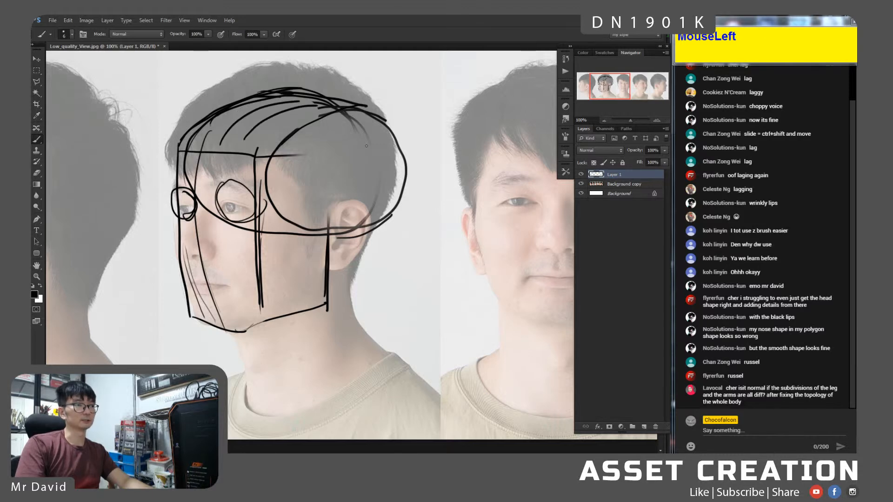
left_click_drag(298, 195, 334, 117)
mouse_move(311, 209)
left_mouse_down()
mouse_move(346, 135)
mouse_move(359, 135)
left_mouse_up()
left_click_drag(342, 214, 376, 134)
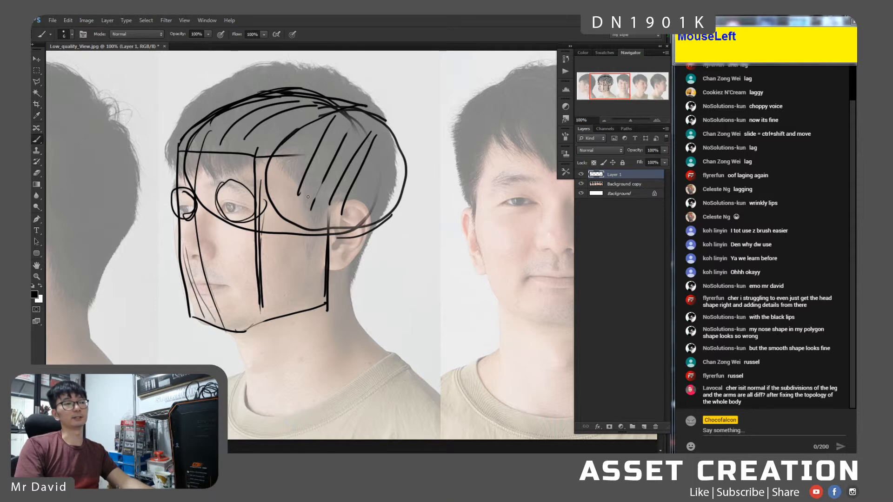
left_click_drag(256, 177, 255, 326)
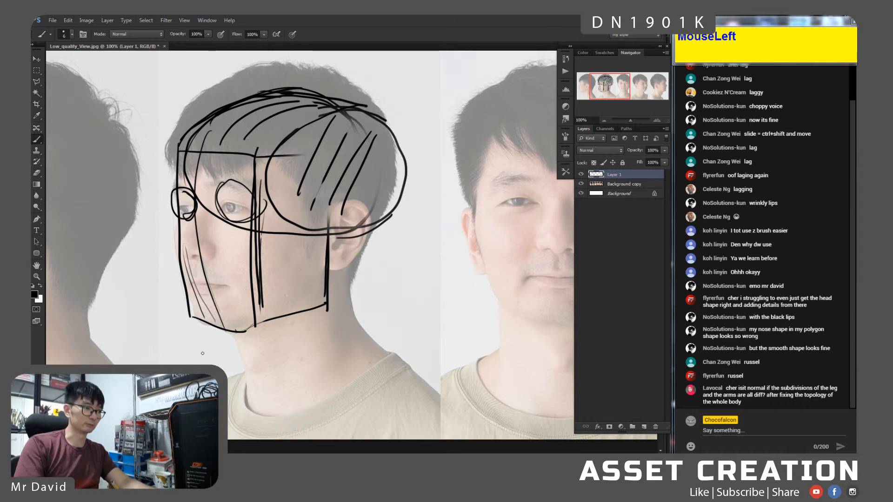
Sketch a circle with a downward arrow above an open box with corner arrows, between the two portraits.
mouse_move(289, 255)
left_mouse_down()
mouse_move(405, 355)
mouse_move(290, 278)
mouse_move(263, 271)
left_mouse_up()
mouse_move(370, 281)
left_mouse_down()
mouse_move(375, 346)
mouse_move(380, 282)
mouse_move(398, 332)
mouse_move(408, 320)
mouse_move(424, 349)
mouse_move(439, 341)
left_mouse_up()
key("ctrl+alt+z")
mouse_move(366, 357)
left_mouse_down()
mouse_move(376, 390)
mouse_move(434, 367)
left_mouse_up()
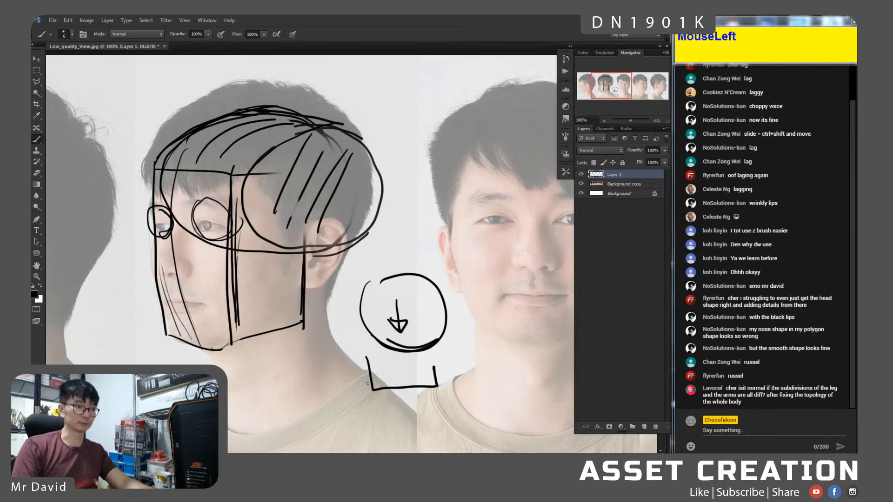
left_click_drag(380, 374, 429, 379)
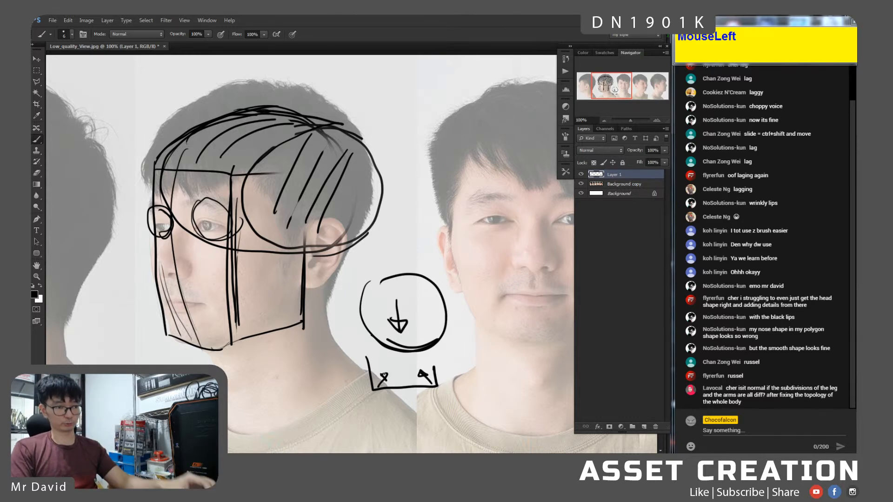
left_click_drag(433, 346, 365, 331)
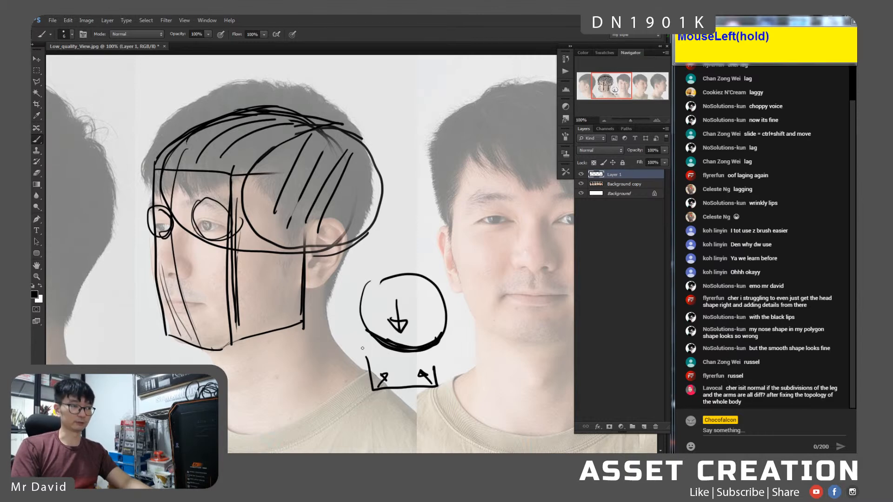
scroll(233, 328, "down", 1)
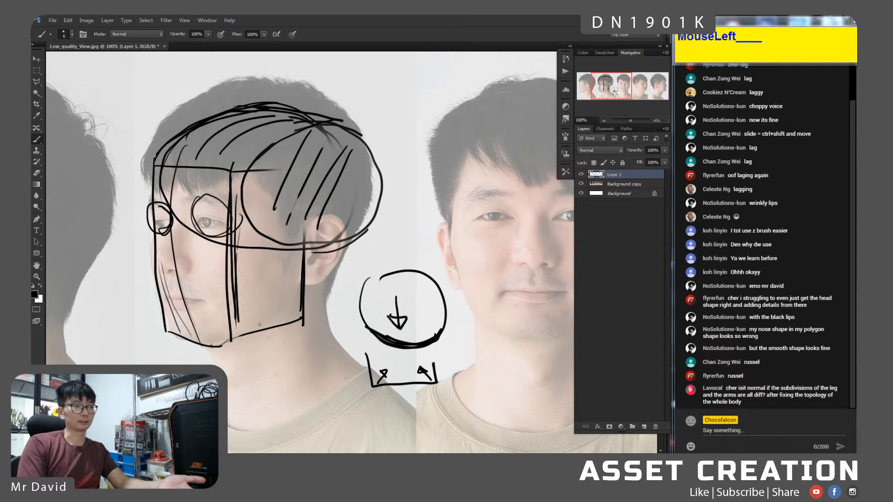
Thicken the jawline and rear face edge, circle the jaw corner and add diagonal strokes towards the chin.
left_click_drag(222, 346, 297, 317)
left_click_drag(303, 266, 301, 316)
mouse_move(228, 344)
left_mouse_down()
mouse_move(296, 319)
mouse_move(299, 299)
mouse_move(308, 326)
mouse_move(296, 308)
left_mouse_up()
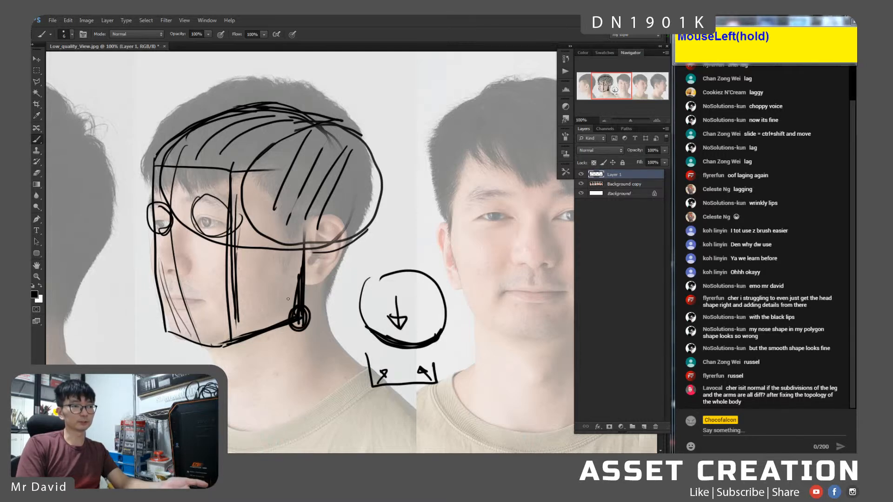
mouse_move(231, 340)
left_mouse_down()
mouse_move(294, 304)
mouse_move(304, 254)
left_mouse_up()
mouse_move(233, 337)
left_mouse_down()
mouse_move(296, 301)
mouse_move(296, 258)
mouse_move(265, 320)
mouse_move(294, 300)
mouse_move(218, 346)
left_mouse_up()
left_click_drag(296, 320, 303, 318)
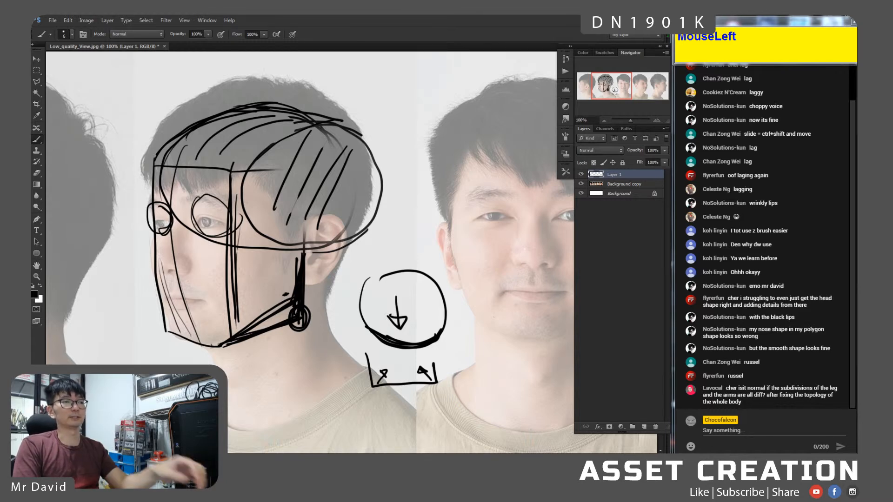
left_click_drag(234, 338, 296, 309)
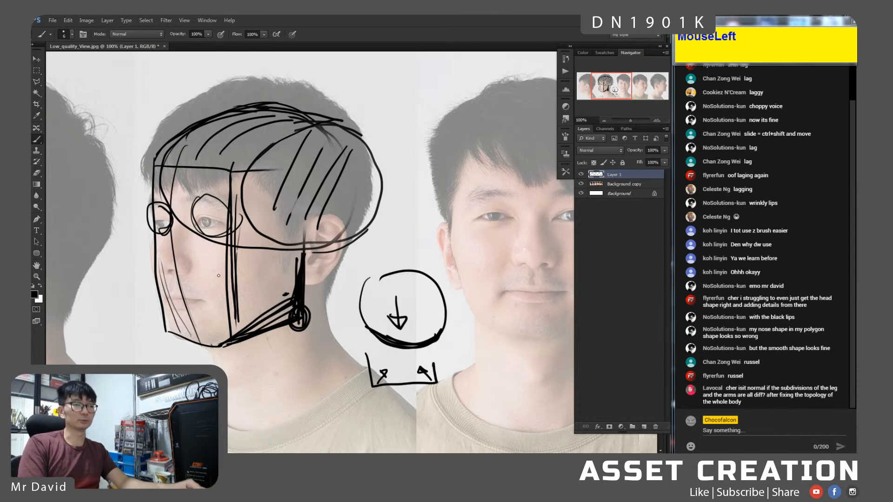
At 200% zoom on the front portrait, sketch an eye-socket oval with radiating lines and a filled eye shape.
left_click_drag(512, 249, 402, 265)
key("z")
left_click(428, 274)
key("b")
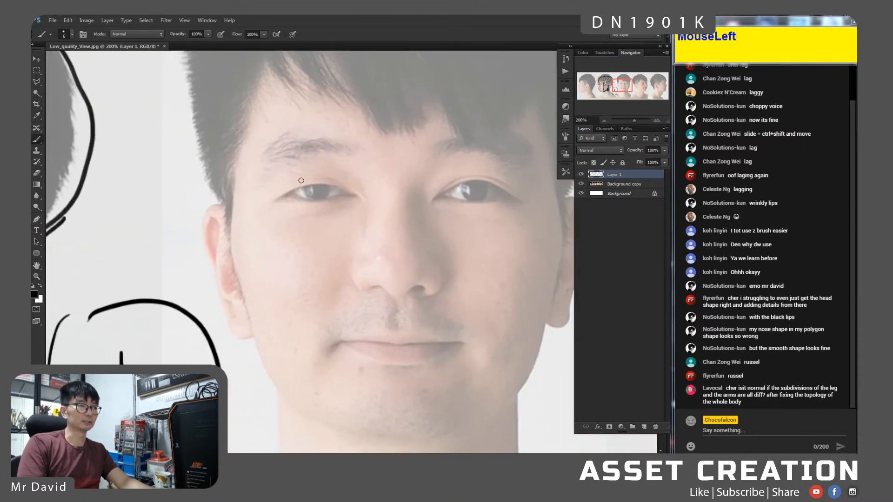
mouse_move(312, 185)
left_mouse_down()
mouse_move(278, 168)
mouse_move(354, 198)
mouse_move(274, 200)
mouse_move(315, 161)
mouse_move(312, 213)
left_mouse_up()
left_click_drag(275, 188, 330, 191)
left_click_drag(287, 167, 317, 189)
mouse_move(321, 189)
left_mouse_down()
mouse_move(352, 173)
mouse_move(284, 206)
mouse_move(341, 208)
mouse_move(284, 206)
mouse_move(321, 190)
mouse_move(356, 189)
mouse_move(297, 190)
mouse_move(320, 197)
mouse_move(294, 190)
mouse_move(334, 193)
left_mouse_up()
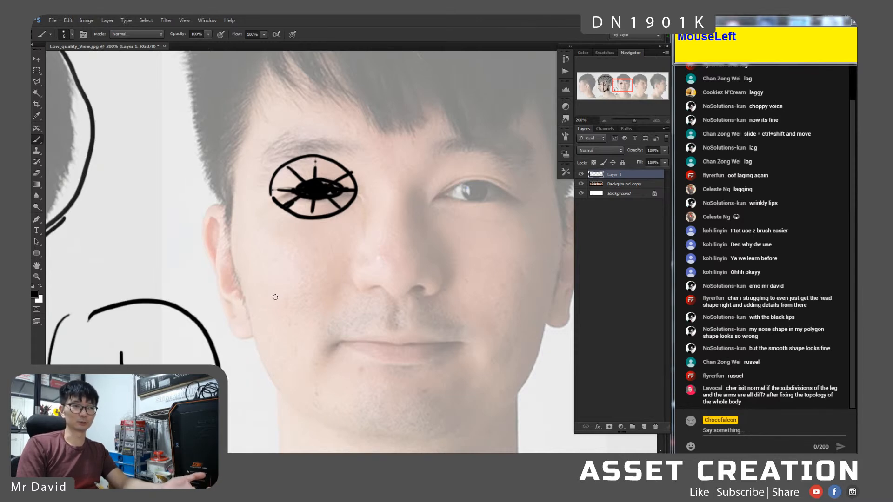
Zoom the sketch out to 66.7%, switch back to Maya and inspect the deselected head from the front.
key("z")
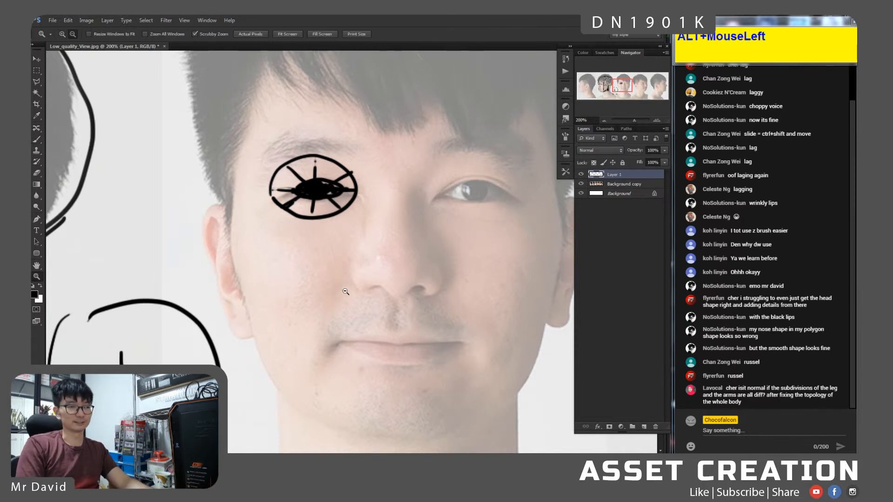
left_click(344, 296, "alt")
left_click(346, 299, "alt")
key("alt+Tab")
left_click(492, 371)
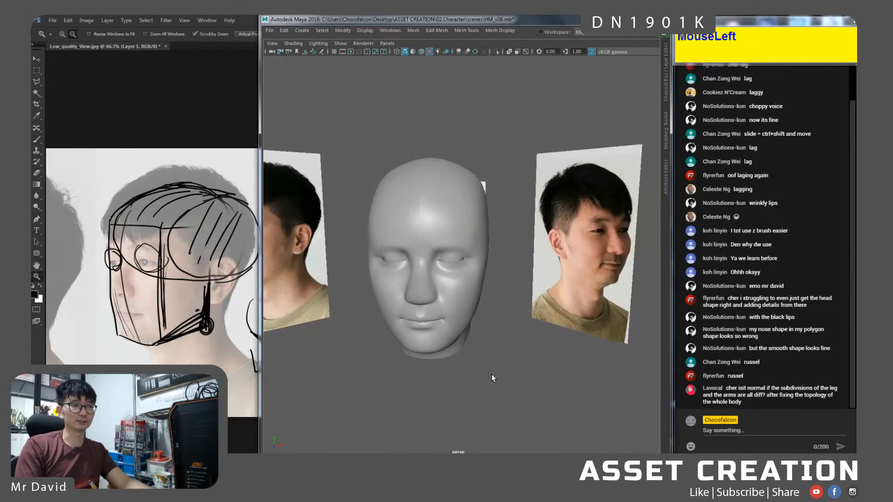
left_click_drag(482, 354, 467, 329, "alt")
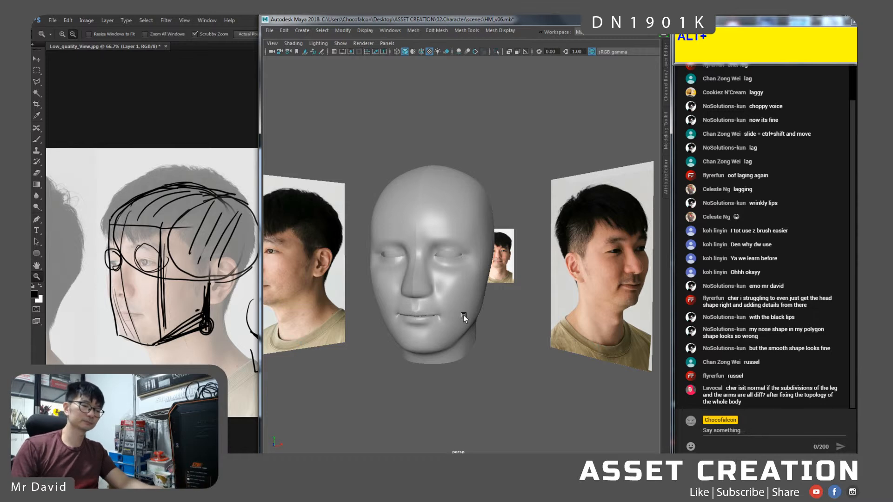
Switch to Photoshop and sketch a pointed, beak-like nose with horizontal bands across the face below the eyes on the angled portrait.
left_click(205, 310)
key("b")
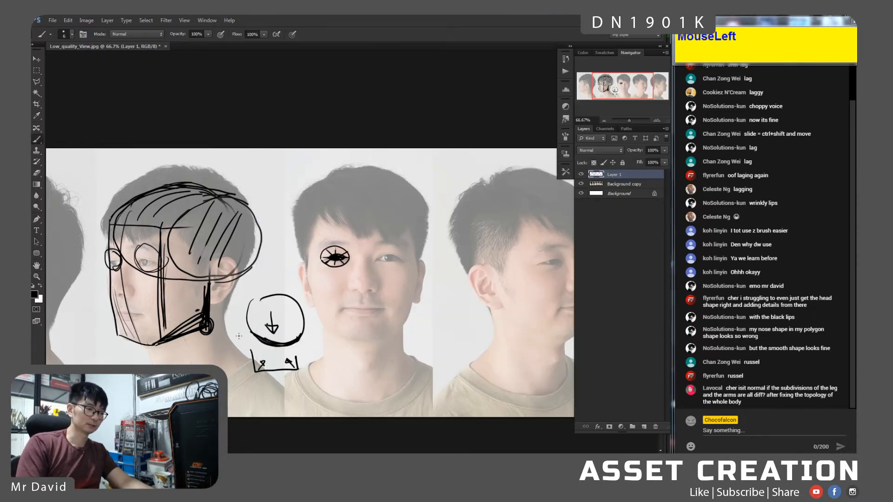
left_click_drag(214, 323, 356, 317)
mouse_move(251, 270)
left_mouse_down()
mouse_move(266, 285)
mouse_move(312, 286)
mouse_move(223, 282)
mouse_move(306, 290)
mouse_move(297, 269)
mouse_move(304, 288)
mouse_move(229, 285)
mouse_move(240, 298)
mouse_move(304, 289)
left_mouse_up()
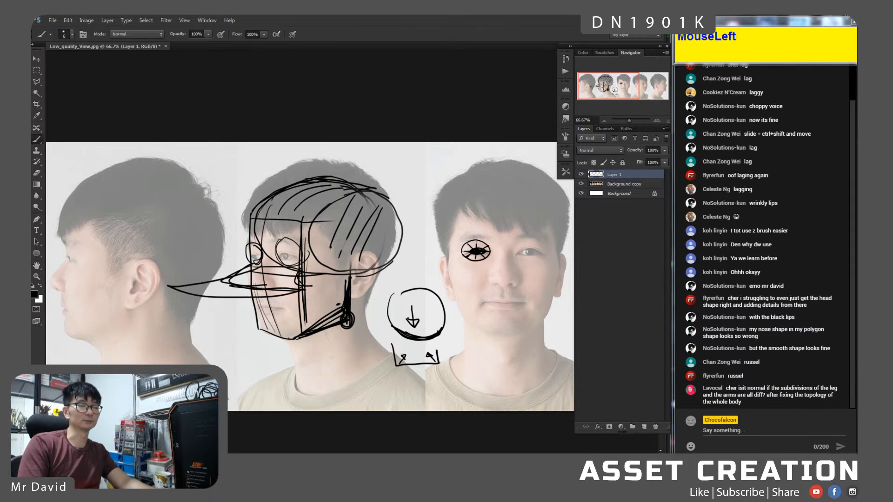
key("ctrl+z")
left_click_drag(399, 294, 339, 303)
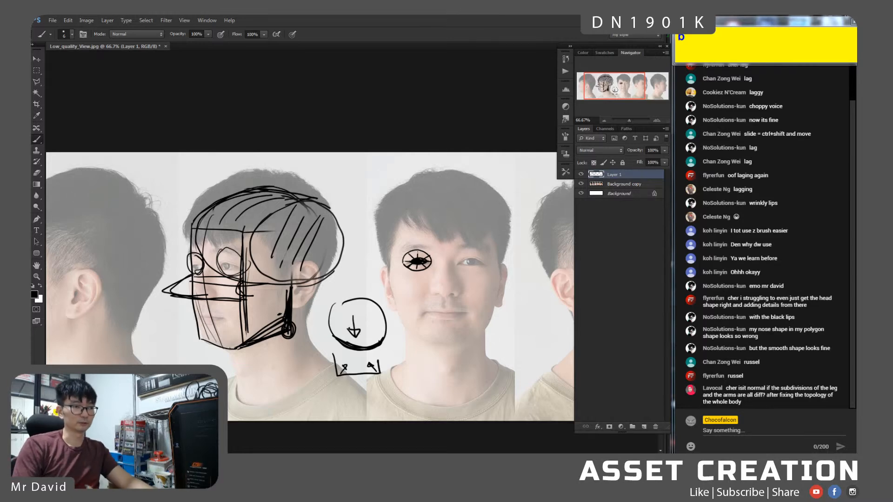
left_click_drag(492, 304, 405, 312)
Switch to Maya, unhide all hidden objects and bring the whole body with its reference images into view.
key("alt+Tab")
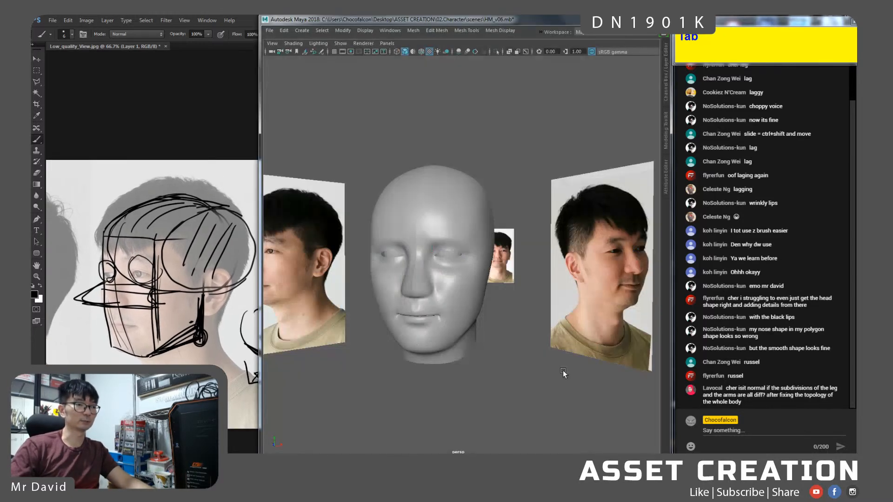
left_click(365, 30)
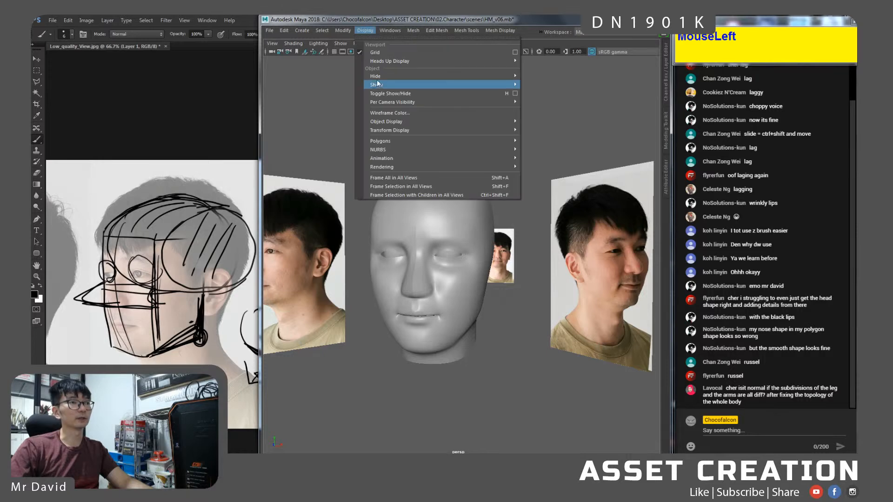
mouse_move(381, 88)
left_click_drag(381, 90, 540, 127)
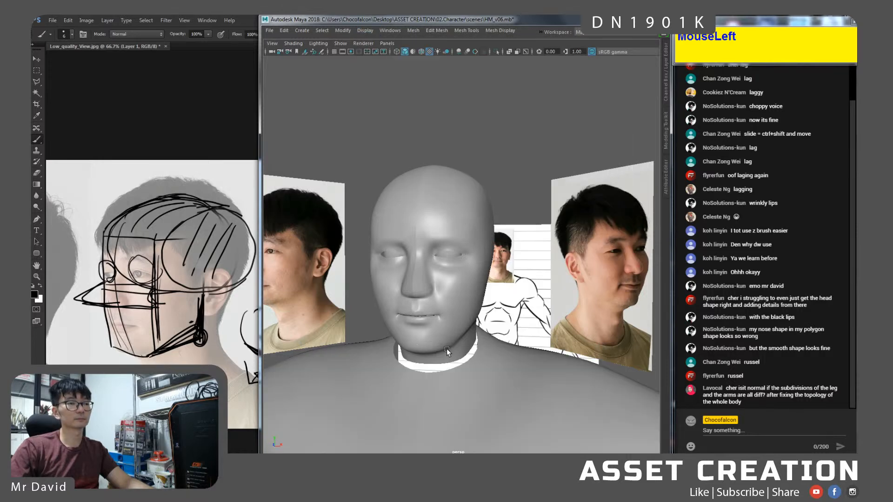
scroll(514, 389, "down", 6, "alt")
left_click_drag(506, 383, 457, 334, "alt")
middle_click_drag(456, 335, 411, 251, "alt")
scroll(416, 243, "down", 2, "alt")
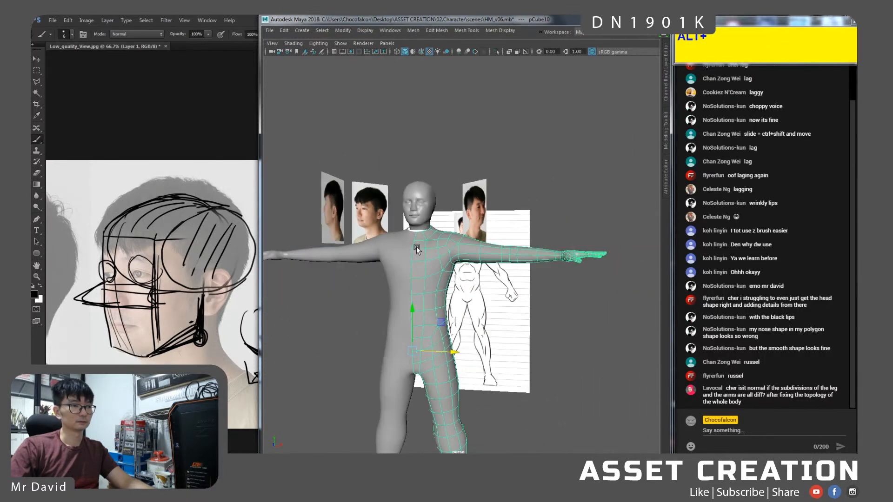
Select the band of faces running across the chest from armpit to armpit.
right_click_drag(462, 240, 463, 255)
right_click_drag(463, 255, 474, 255, "alt")
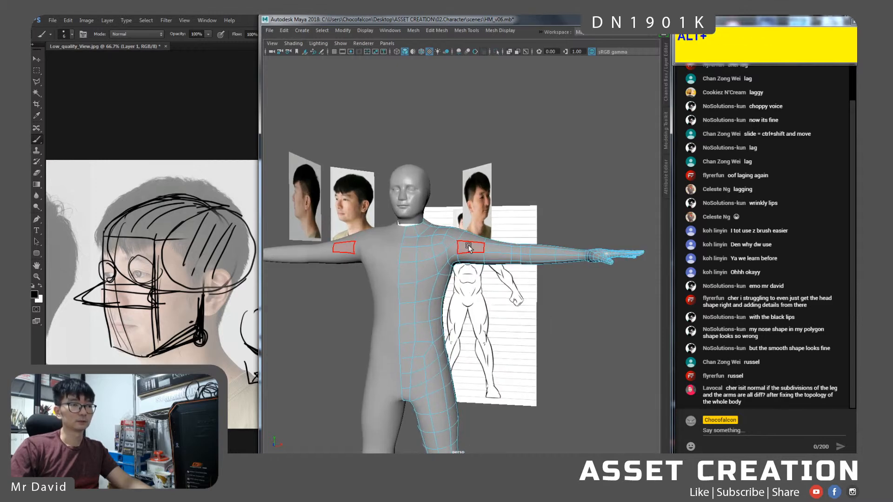
left_click(459, 254)
double_click(455, 259, "shift")
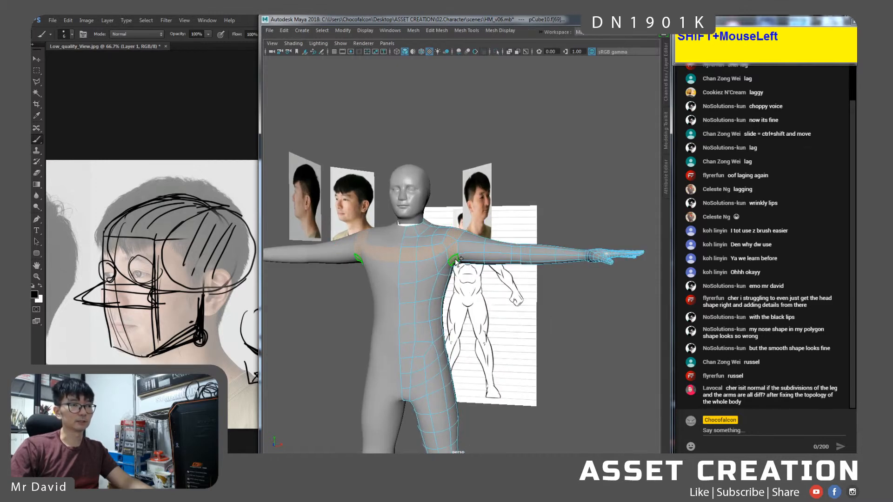
mouse_move(457, 263)
left_mouse_down("alt")
mouse_move(493, 274)
mouse_move(428, 288)
mouse_move(457, 331)
mouse_move(476, 295)
mouse_move(440, 331)
mouse_move(381, 321)
mouse_move(441, 350)
mouse_move(461, 247)
left_mouse_up("alt")
Select the face loops around the waist and hips and the one at the front of the shoulder to trace their flow.
left_click(442, 321)
double_click(442, 333, "shift")
left_click(439, 333)
double_click(425, 336, "shift")
left_click(440, 351)
left_click(429, 359, "shift")
left_click(451, 194)
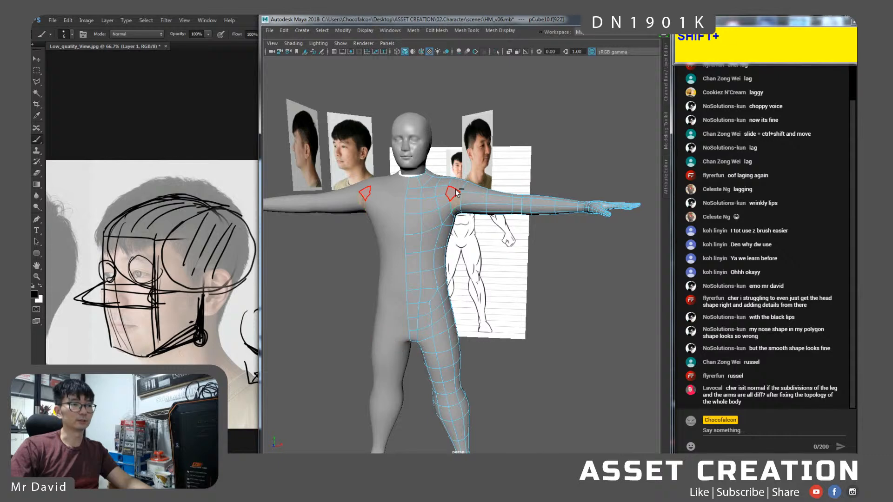
double_click(450, 193, "shift")
Select the vertices where the arm meets the chest to inspect the shoulder topology up close.
right_click_drag(450, 193, 468, 182, "alt")
middle_click_drag(467, 182, 458, 233, "alt")
right_click_drag(458, 232, 458, 187, "alt")
right_click(456, 232)
left_click(459, 196)
left_click(450, 224, "shift")
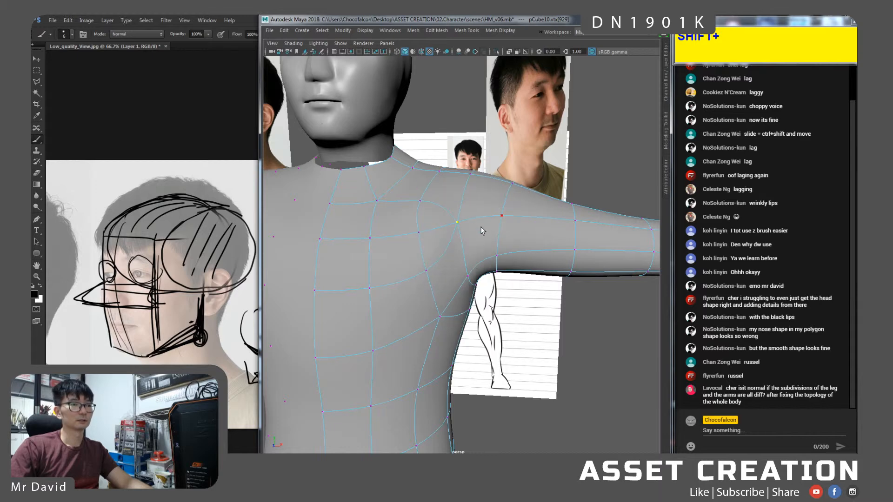
Select the horizontal edge loop across the mid-chest and delete it.
right_click_drag(441, 227, 439, 205)
left_click(438, 206)
left_click(445, 247, "shift")
left_click(445, 249)
double_click(400, 278, "shift")
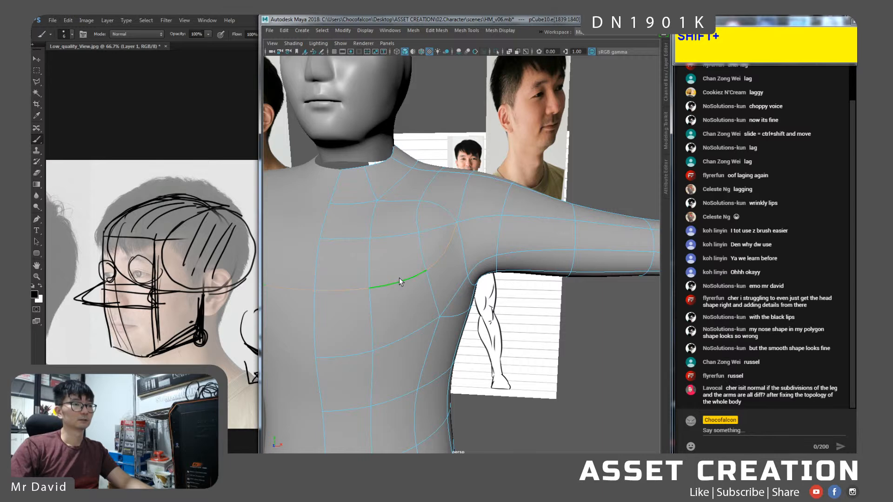
key("ctrl+BackSpace")
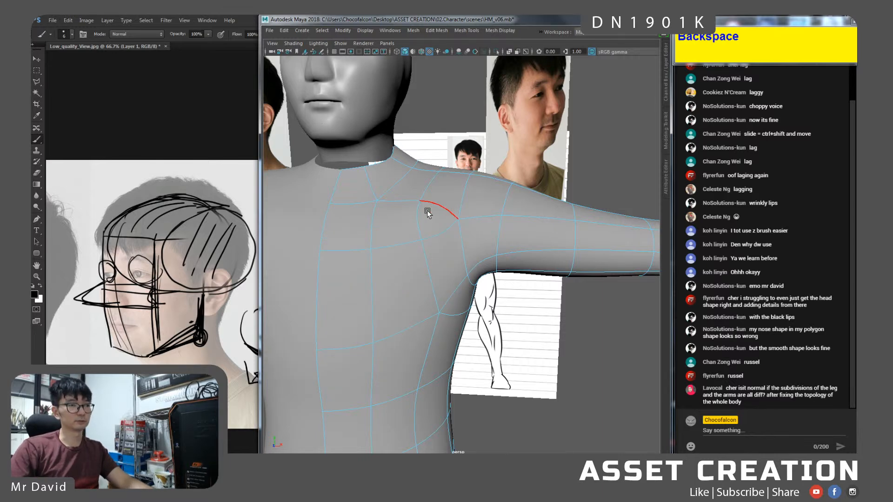
Select the ring of faces around the shoulder joint and examine it from several angles.
left_click(421, 216)
right_click_drag(420, 216, 467, 256, "shift")
left_click(444, 246)
double_click(448, 199, "shift")
left_click_drag(468, 257, 314, 267, "alt")
left_click(480, 249)
left_click(485, 274, "shift")
left_click(491, 215)
left_click_drag(491, 215, 533, 283, "alt")
right_click_drag(533, 284, 495, 293, "alt")
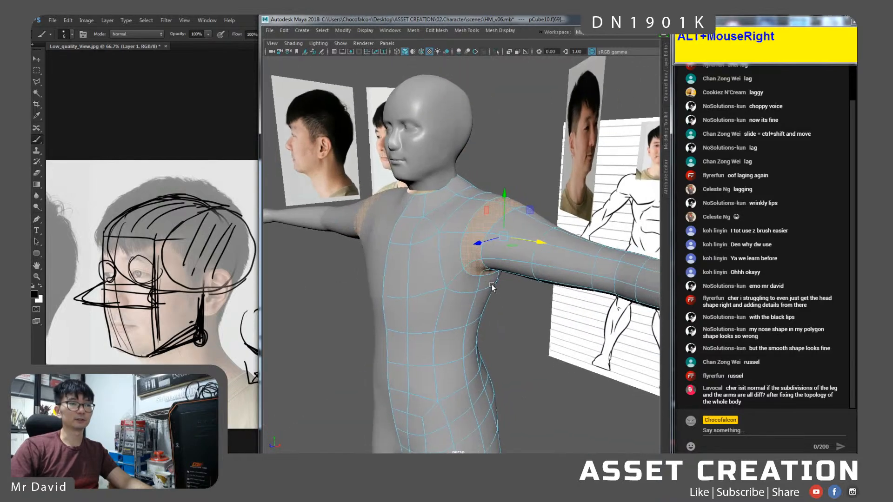
left_click_drag(494, 293, 520, 305, "alt")
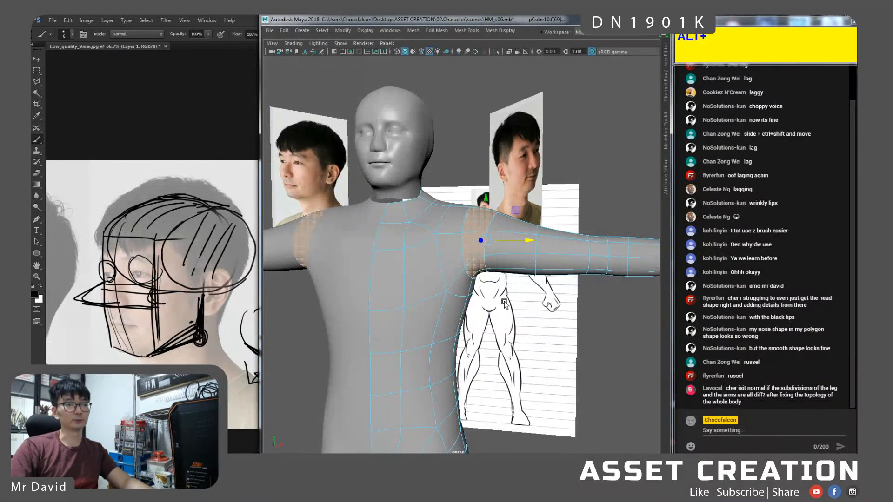
Select the ring of faces around the upper thigh and examine how it joins the hip.
left_click_drag(447, 279, 435, 259, "alt")
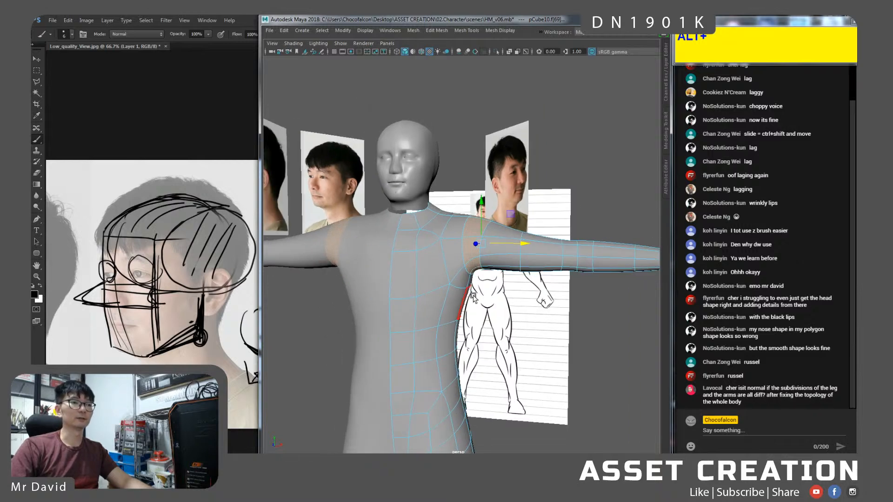
right_click_drag(471, 291, 447, 299, "alt")
middle_click_drag(448, 299, 438, 216, "alt")
left_click(450, 330)
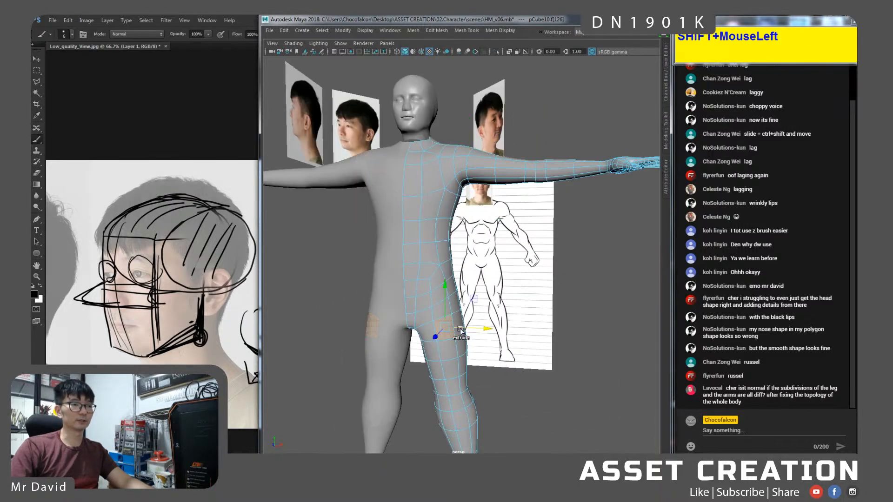
double_click(460, 325, "shift")
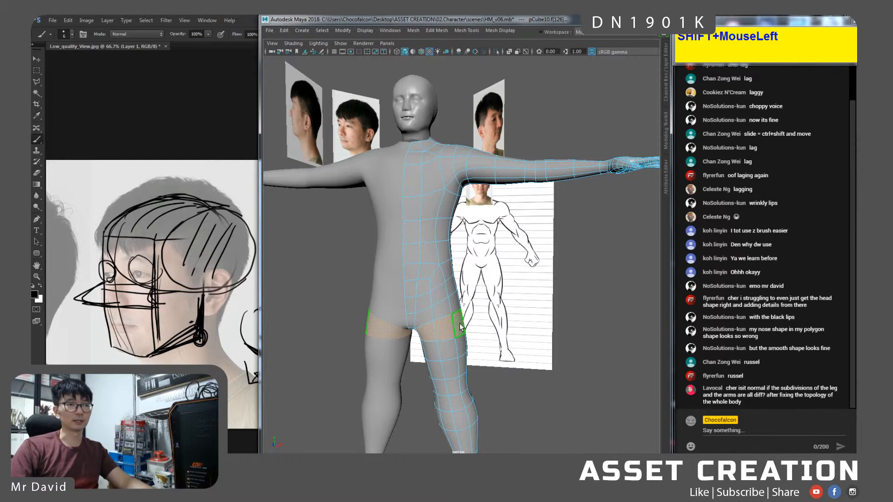
left_click_drag(439, 337, 442, 289, "alt")
right_click_drag(442, 286, 440, 275, "alt")
left_click_drag(440, 275, 447, 259, "alt")
Select the horizontal edge loop across the upper chest and delete it.
left_click_drag(466, 194, 434, 191, "alt")
right_click_drag(434, 191, 437, 122, "alt")
left_click(430, 163)
left_click(415, 166, "shift")
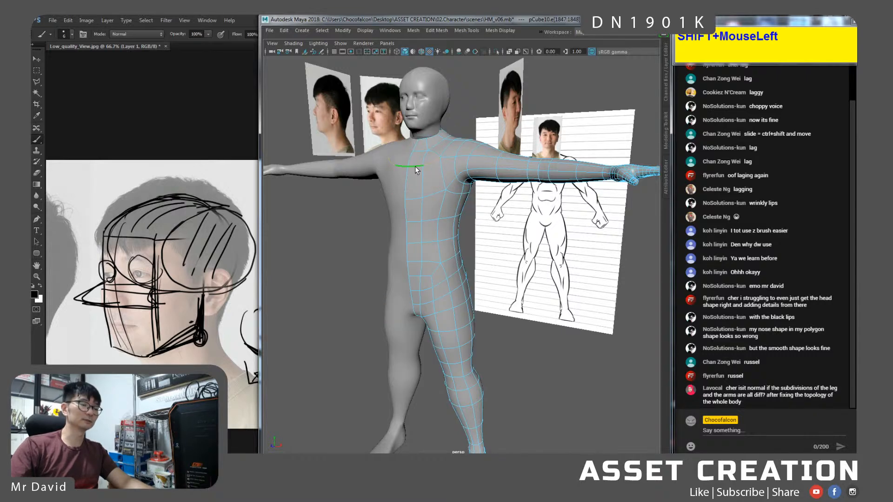
key("BackSpace")
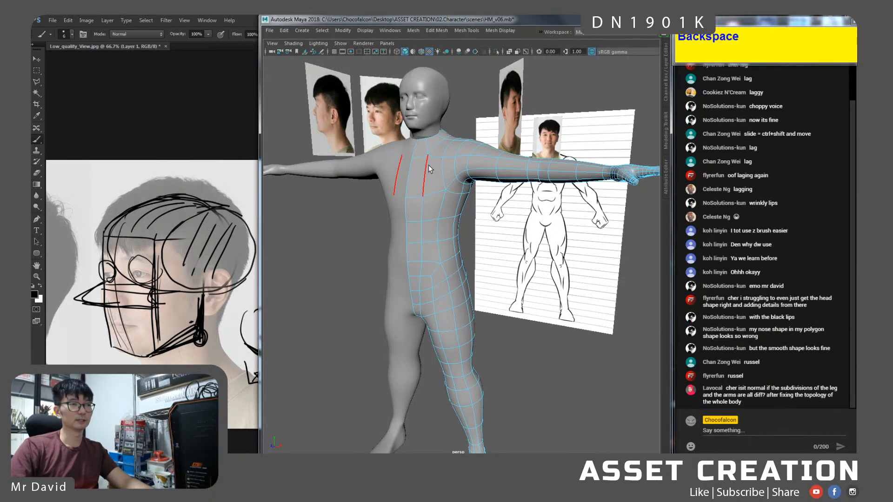
Turn off smooth preview and try to move the front edges of the loop below the chest.
left_click_drag(428, 167, 463, 217, "alt")
left_click(424, 249)
key("1")
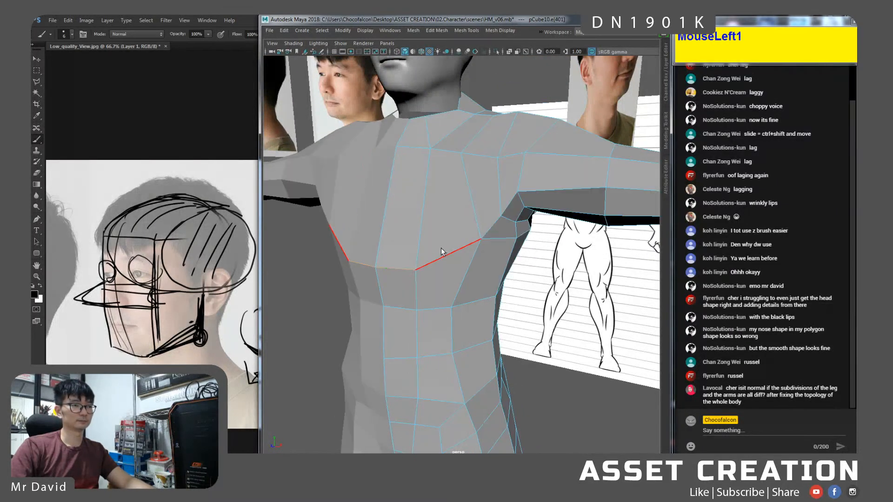
key("shift+w")
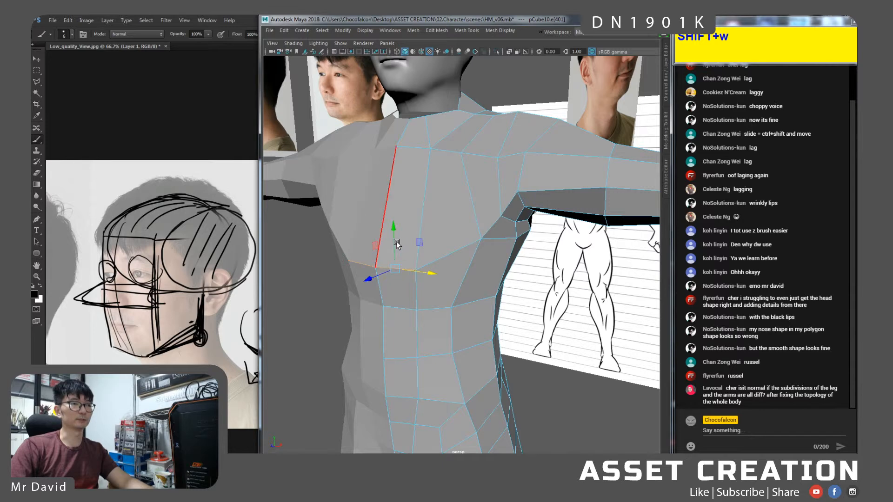
left_click_drag(397, 179, 386, 206, "alt")
scroll(847, 289, "down", 1)
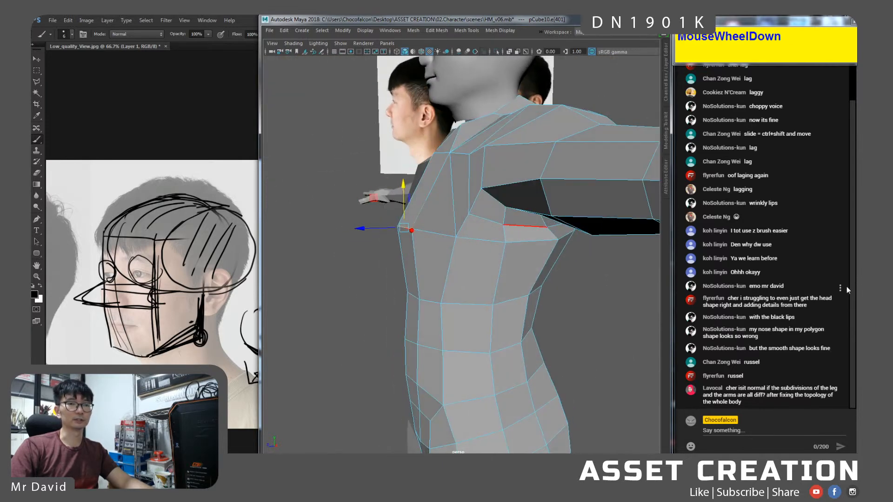
left_click(442, 233, "shift")
left_click_drag(427, 197, 486, 171)
key("ctrl+z")
Shift a single vertex at the upper chest near the shoulder slightly and turn smooth preview back on.
key("w")
right_click(487, 170)
right_click_drag(487, 171, 448, 169)
left_click(467, 153)
key("w")
mouse_move(498, 156)
left_mouse_down()
mouse_move(521, 156)
mouse_move(510, 159)
left_mouse_up()
key("3")
Select pairs of vertices across the chest to compare the spacing of its topology.
left_click_drag(470, 189, 393, 210, "alt")
left_click(438, 227)
left_click(389, 236, "shift")
left_click(425, 214)
key("q")
left_click(399, 213, "shift")
key("w")
right_click_drag(427, 253, 422, 252, "alt")
left_click_drag(426, 251, 467, 247, "alt")
Select the ring of vertical edges around the chest, clear the selection and inspect the full body.
right_click_drag(467, 232, 467, 210)
left_click(459, 254)
double_click(428, 240, "shift")
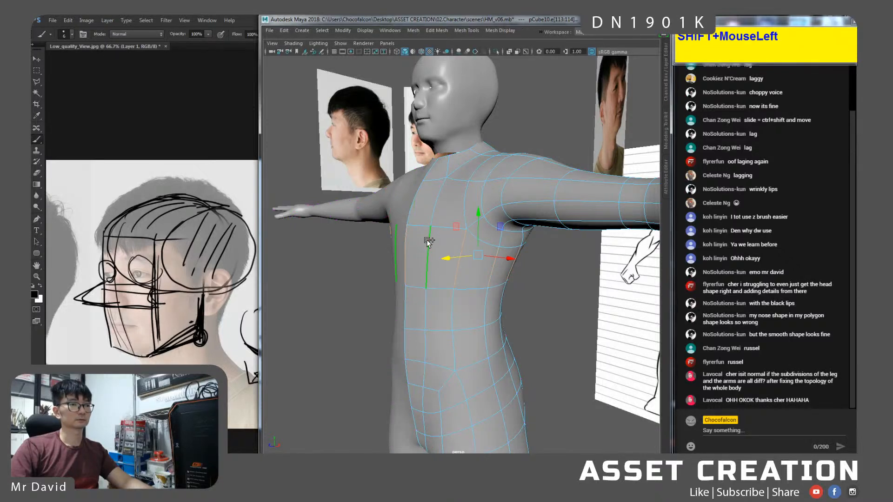
key("ctrl+shift+w")
left_click_drag(451, 254, 471, 257, "alt")
right_click_drag(470, 257, 482, 208, "alt")
left_click(502, 390)
left_click_drag(501, 390, 430, 312, "alt")
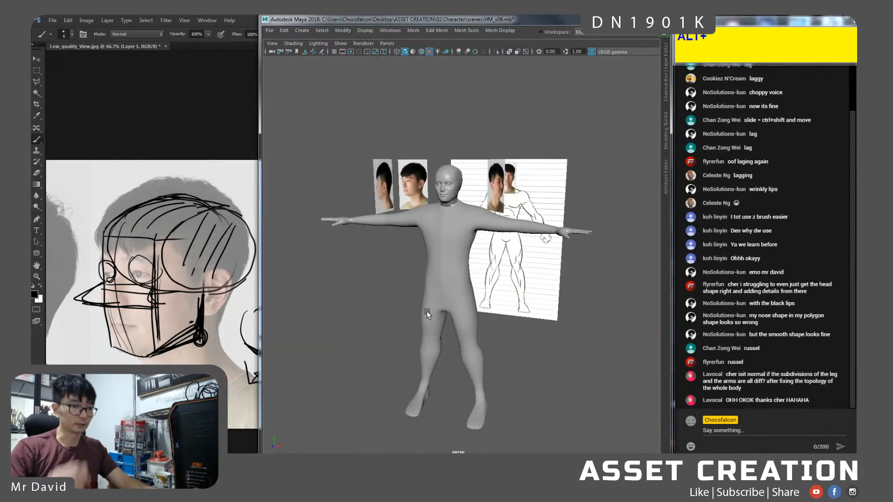